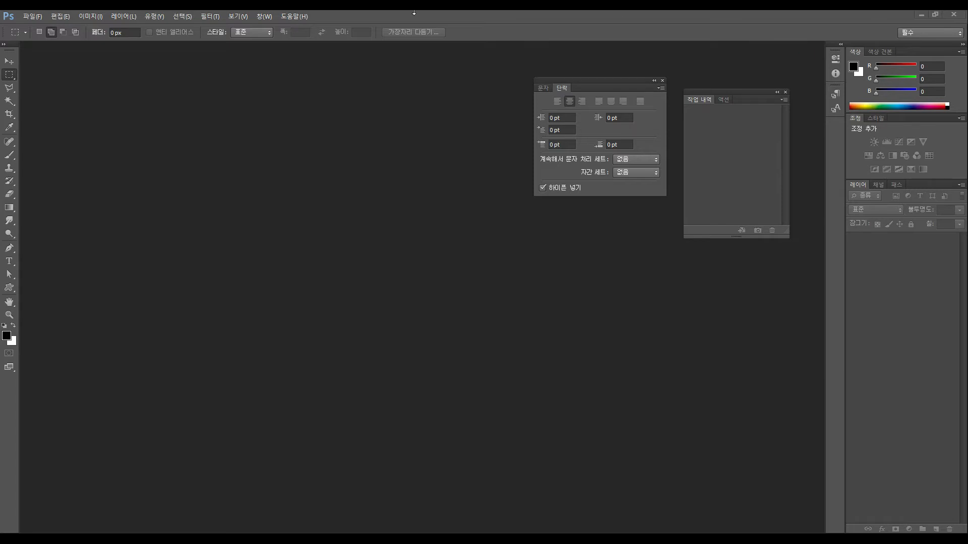
Step: Create a new 600 × 400 pixel document at 72 pixels/inch in RGB with a white background
left_click(37, 17)
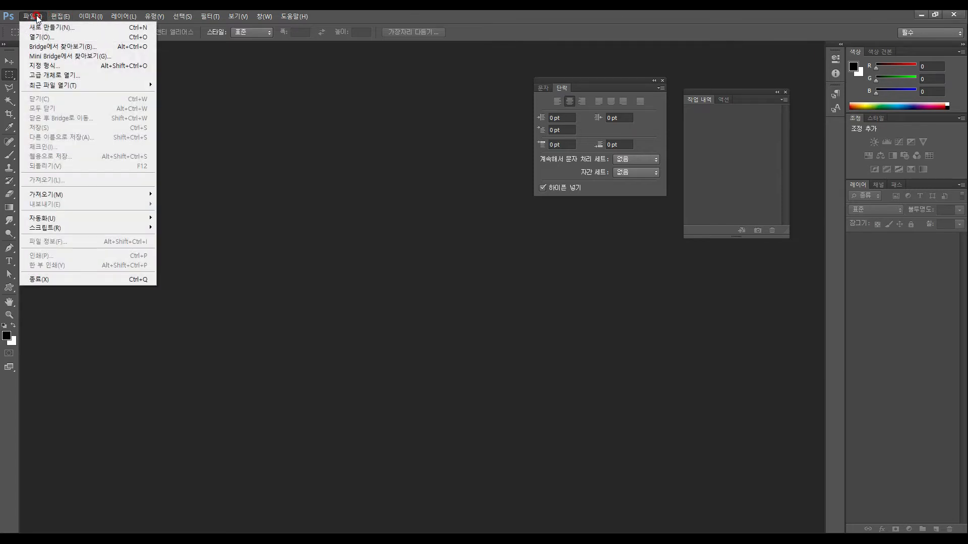
left_click(47, 26)
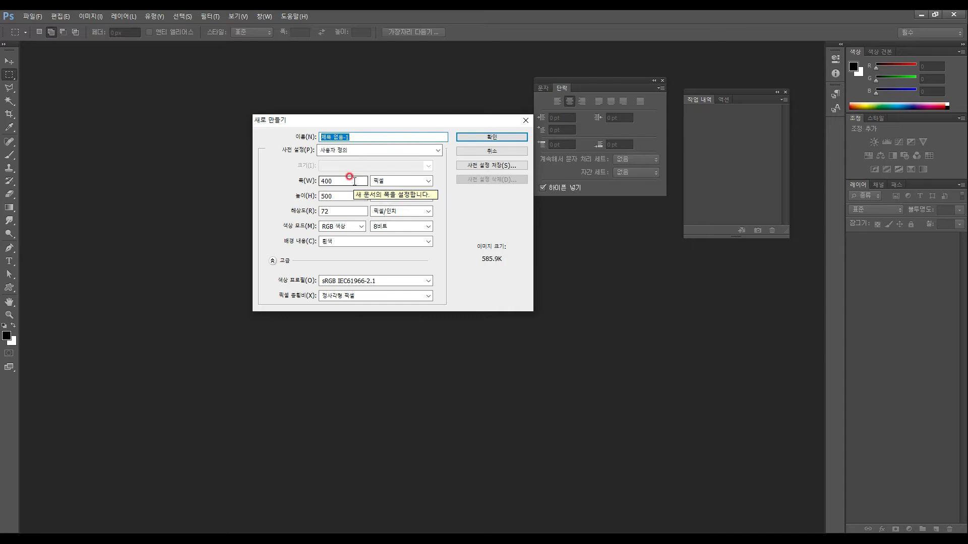
left_click(302, 181)
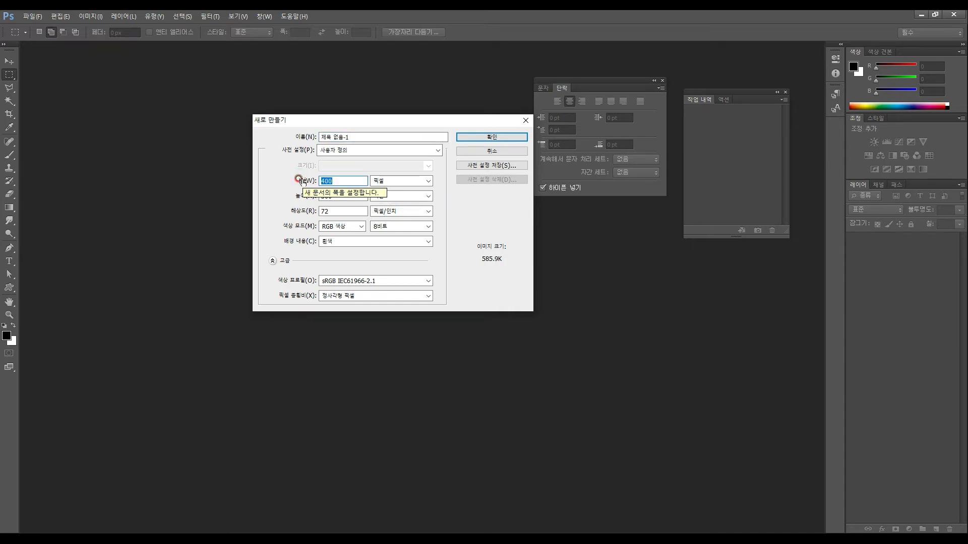
type("600")
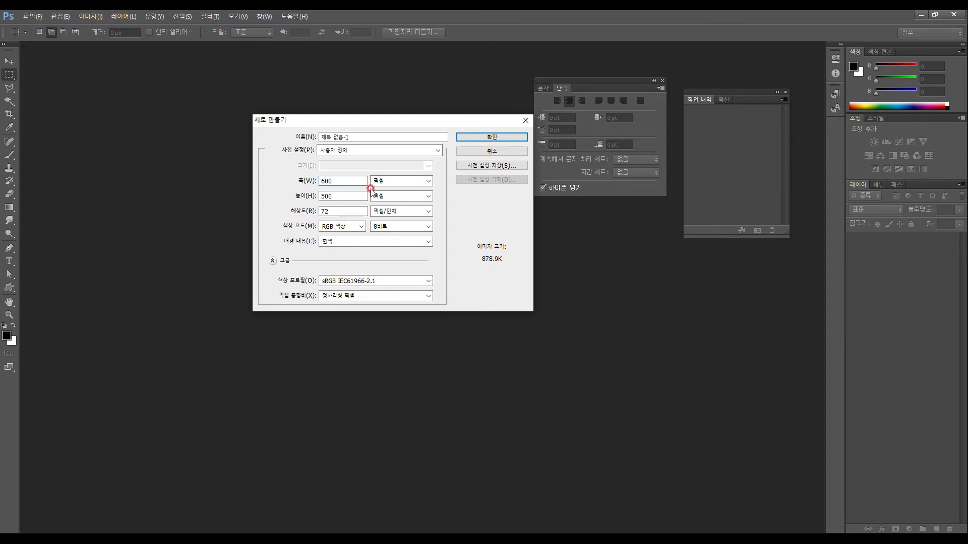
left_click(302, 197)
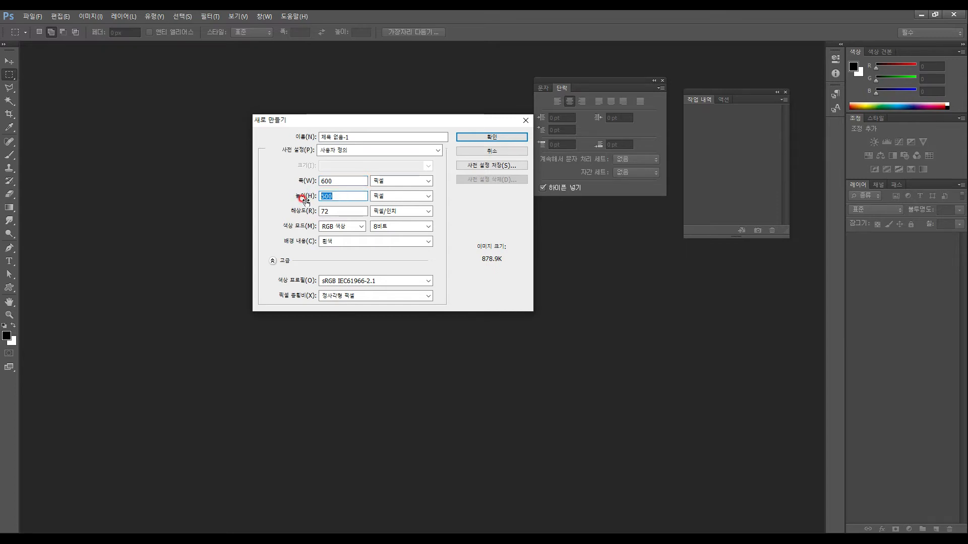
type("400")
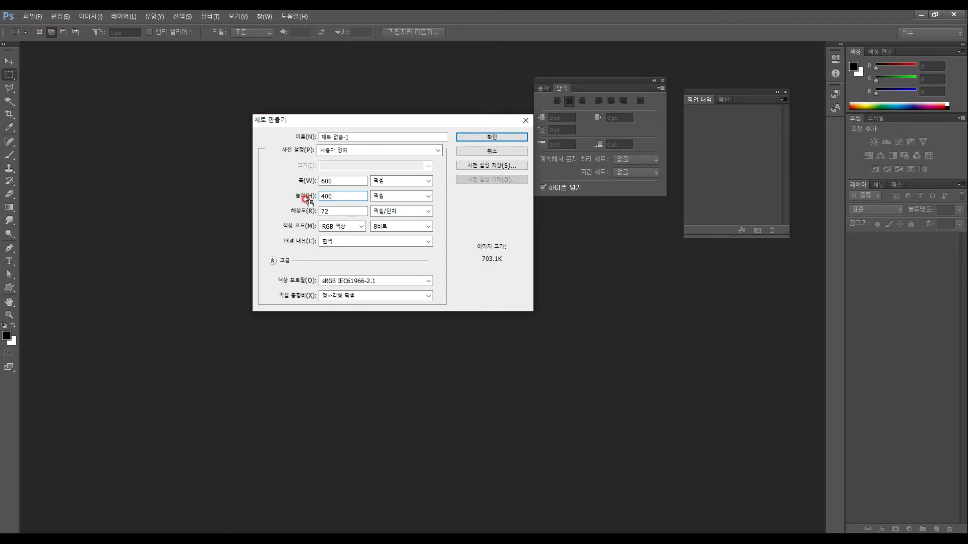
left_click(338, 209)
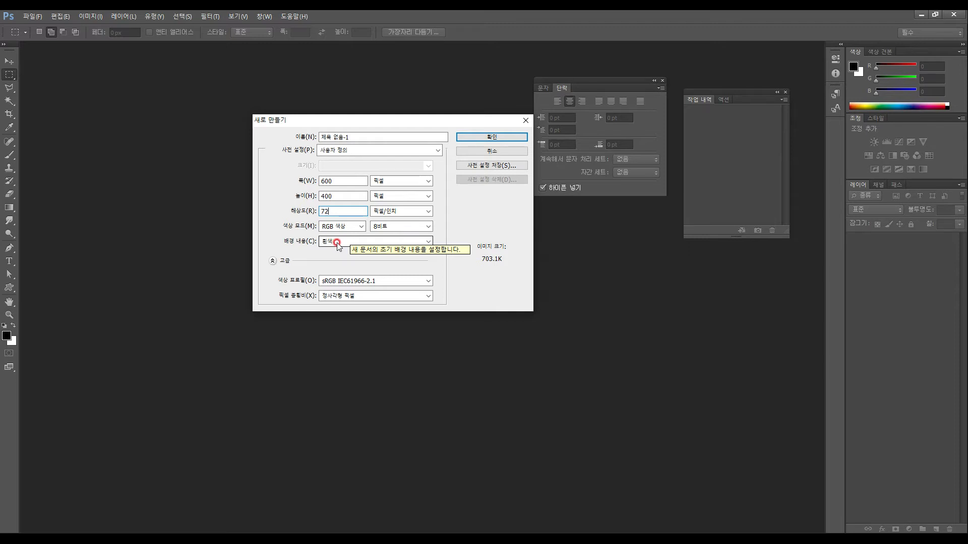
left_click(497, 136)
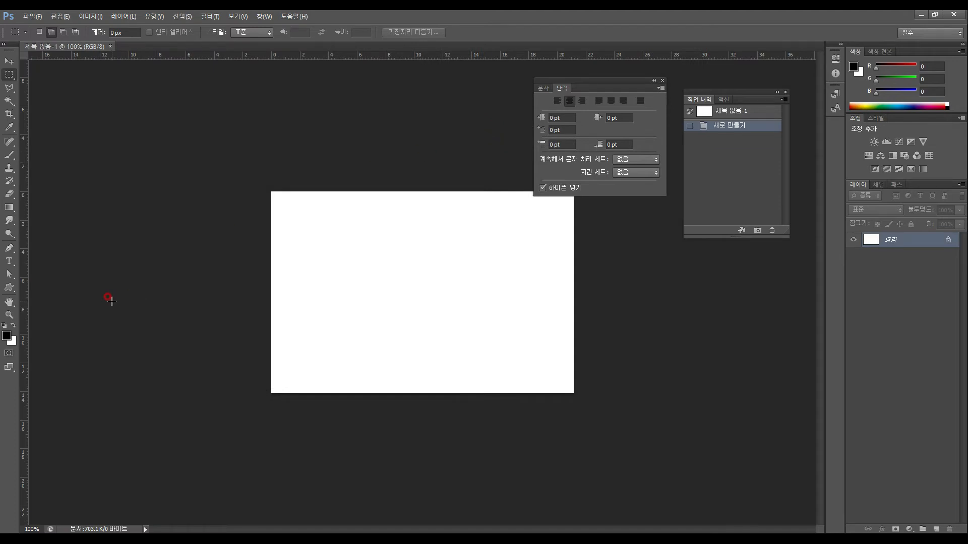
Step: Enlarge the view of the blank canvas and move the floating Paragraph and History panels toward its upper-right edge
left_click(9, 315)
left_click(328, 316)
left_click_drag(327, 316, 341, 301)
left_click_drag(598, 79, 751, 12)
left_click(746, 150)
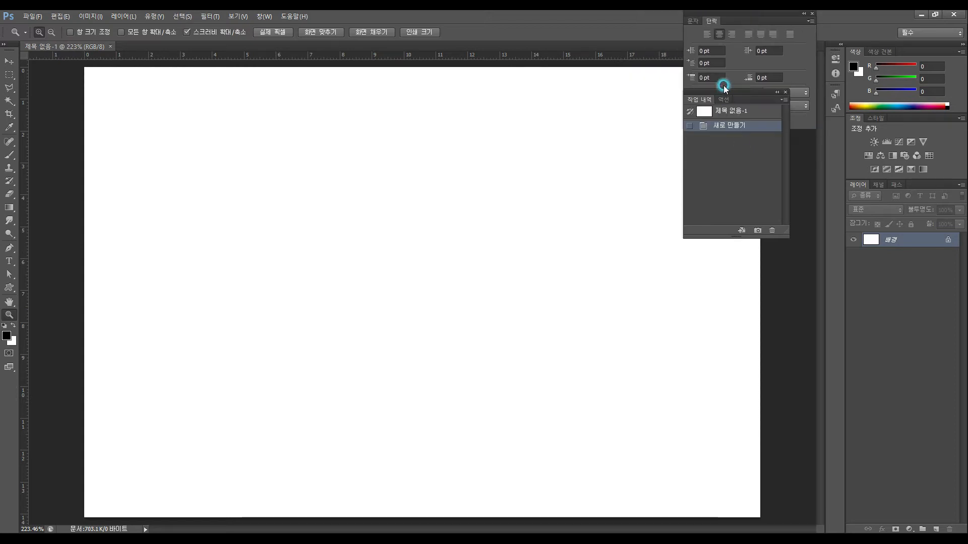
left_click_drag(727, 89, 758, 135)
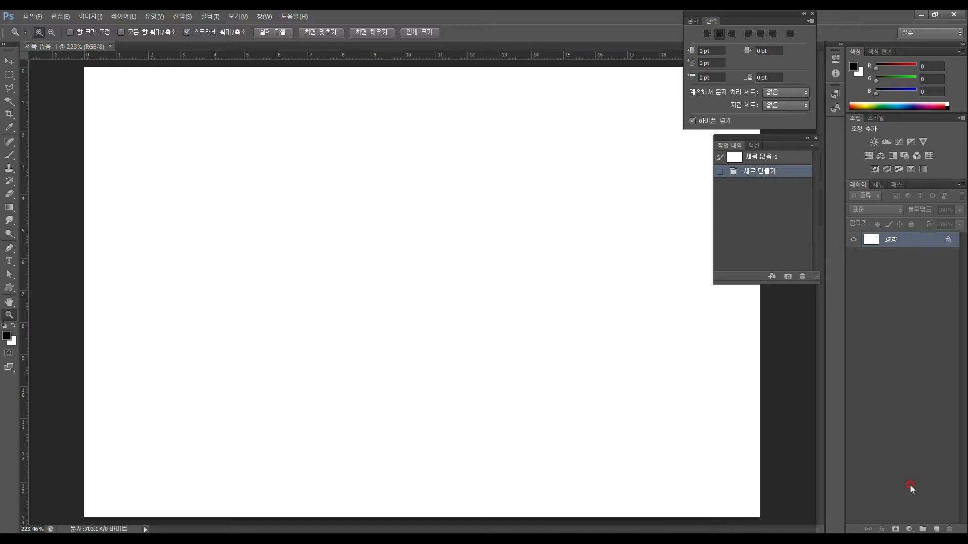
Step: Add a new empty layer above the background and switch to the Paint Bucket tool
left_click(936, 530)
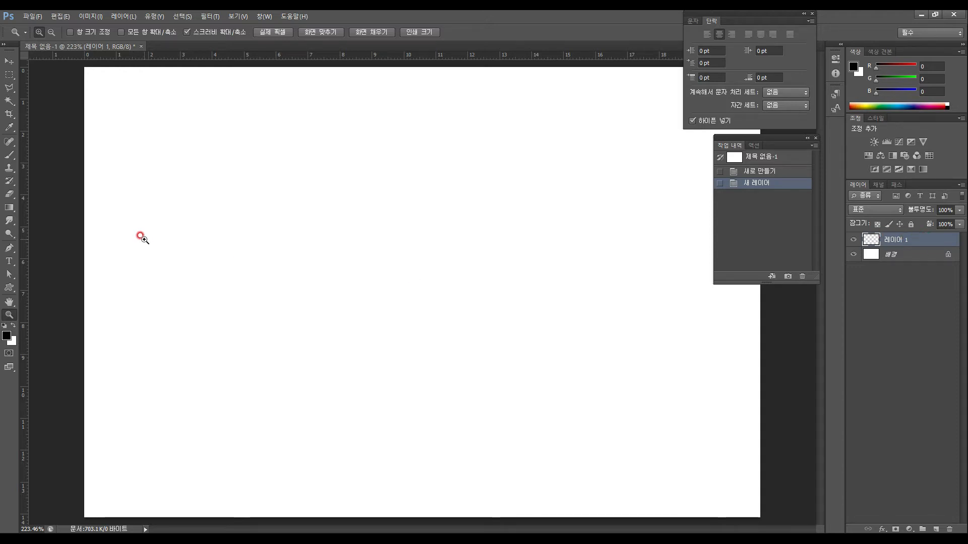
left_click(10, 208)
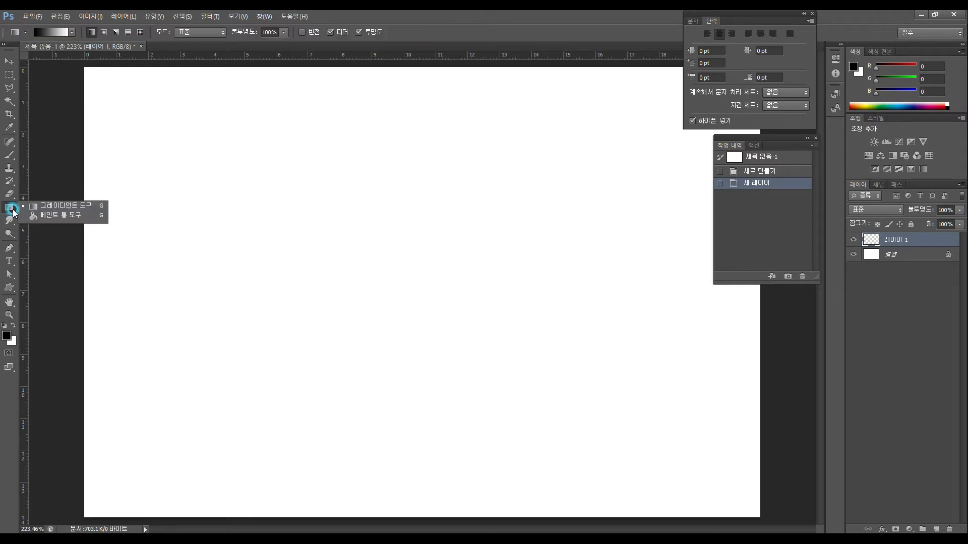
left_click(59, 214)
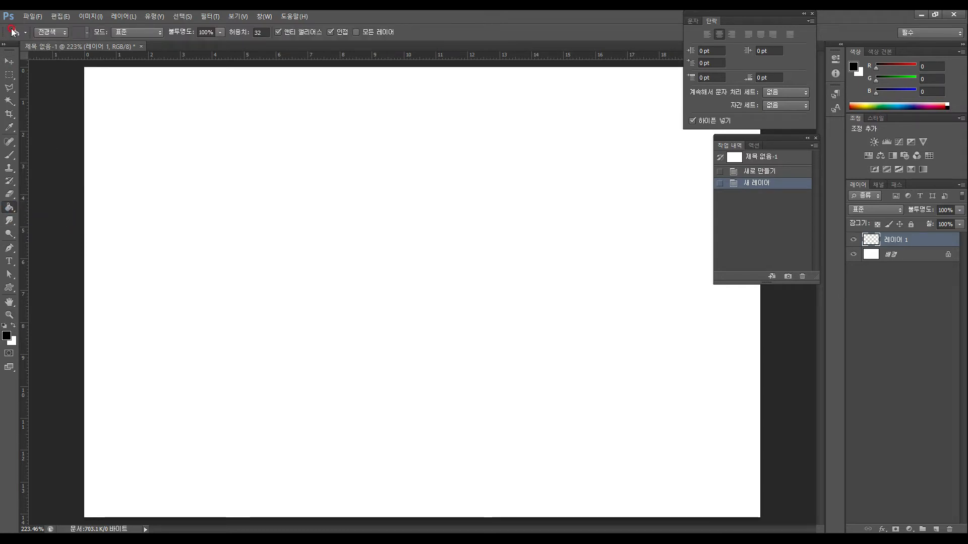
left_click(54, 18)
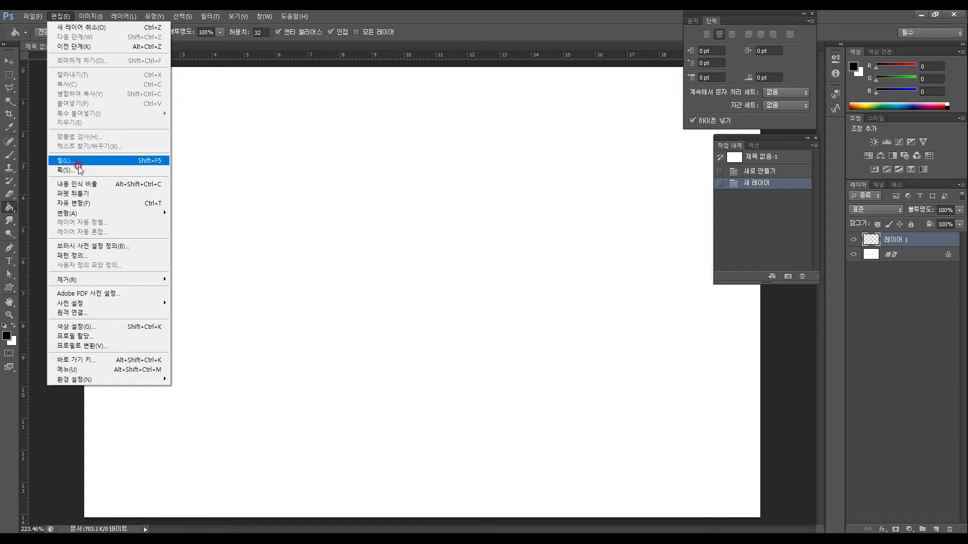
left_click(10, 207)
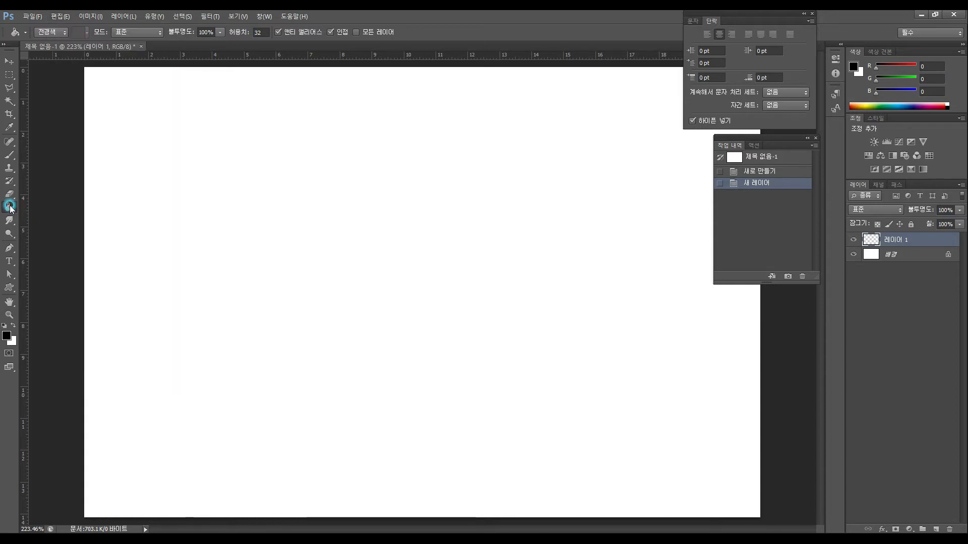
Step: Set the foreground colour to light cyan a8f4ff and fill the new layer with it
left_click(7, 335)
left_click_drag(148, 92, 358, 133)
left_click(392, 210)
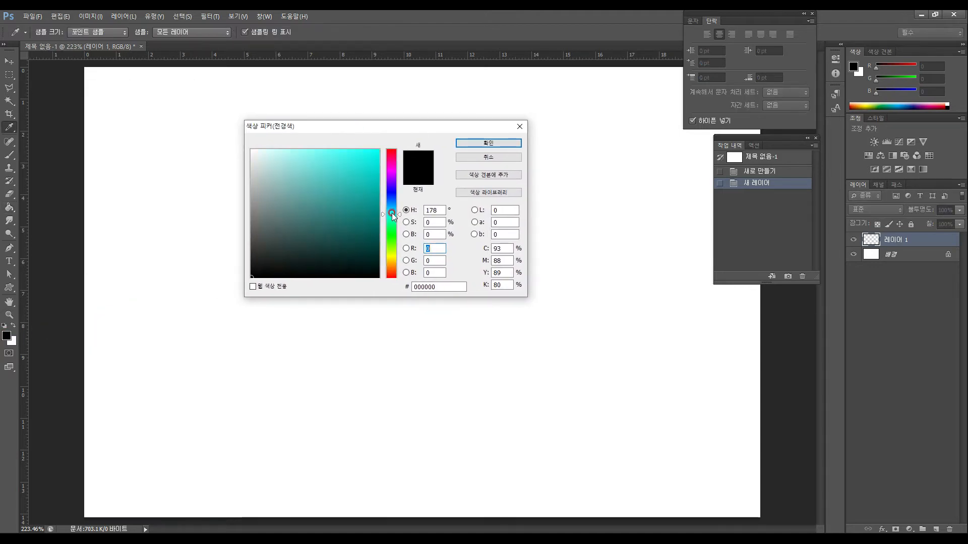
mouse_move(363, 151)
left_mouse_down()
mouse_move(372, 135)
mouse_move(389, 132)
mouse_move(373, 149)
mouse_move(306, 144)
mouse_move(375, 155)
mouse_move(336, 160)
left_mouse_up()
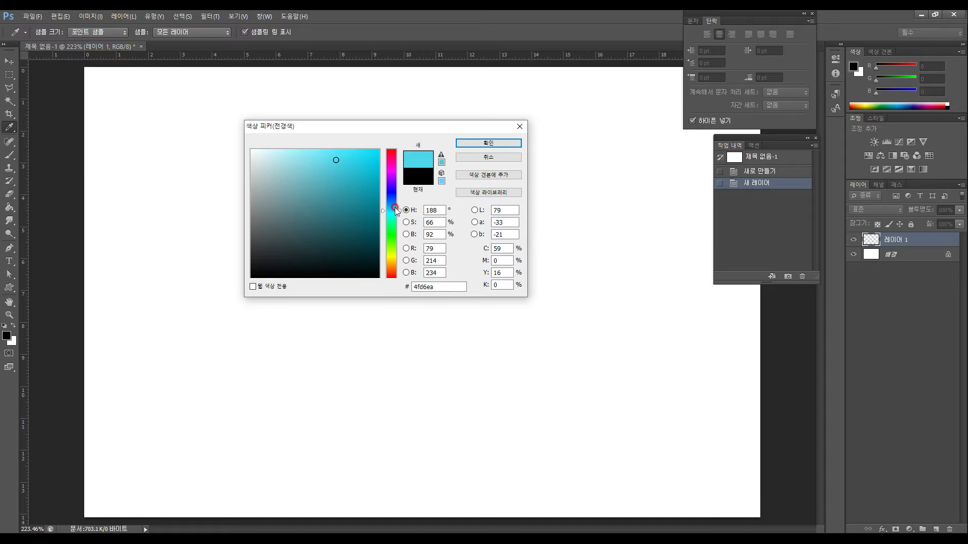
left_click_drag(391, 203, 395, 204)
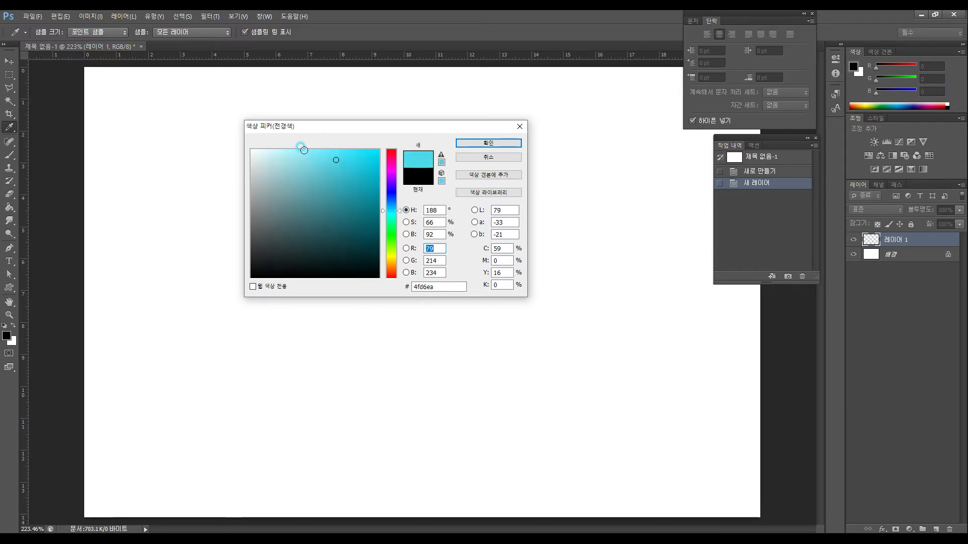
left_click(295, 150)
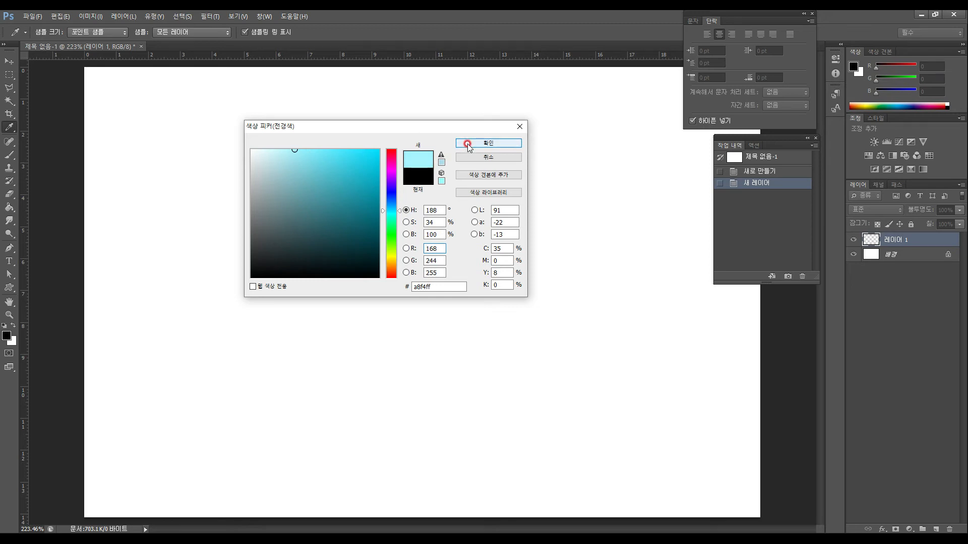
left_click(488, 143)
key("g")
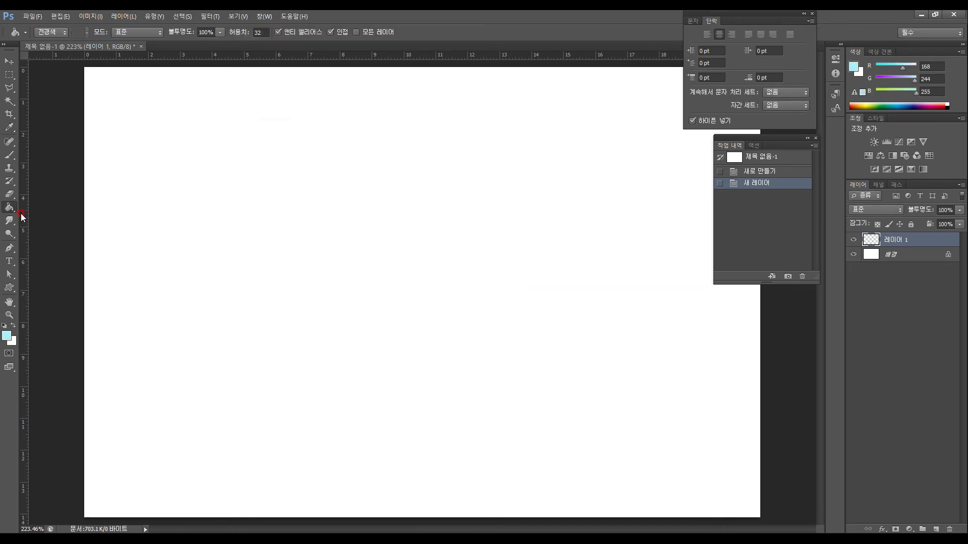
left_click(464, 257)
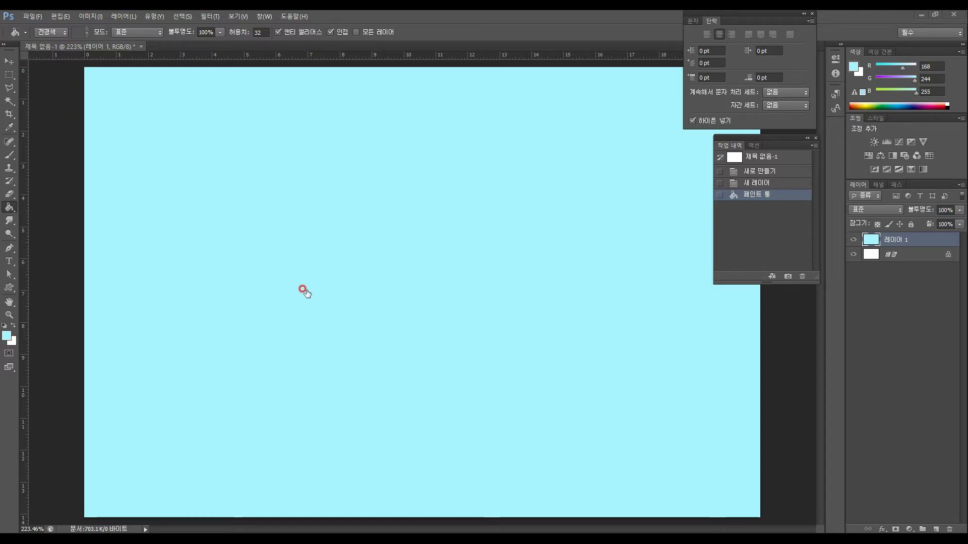
Step: Browse the image folder inside 12주차_동영상_제작 to view the available source photos, and leave without opening any
left_click(27, 18)
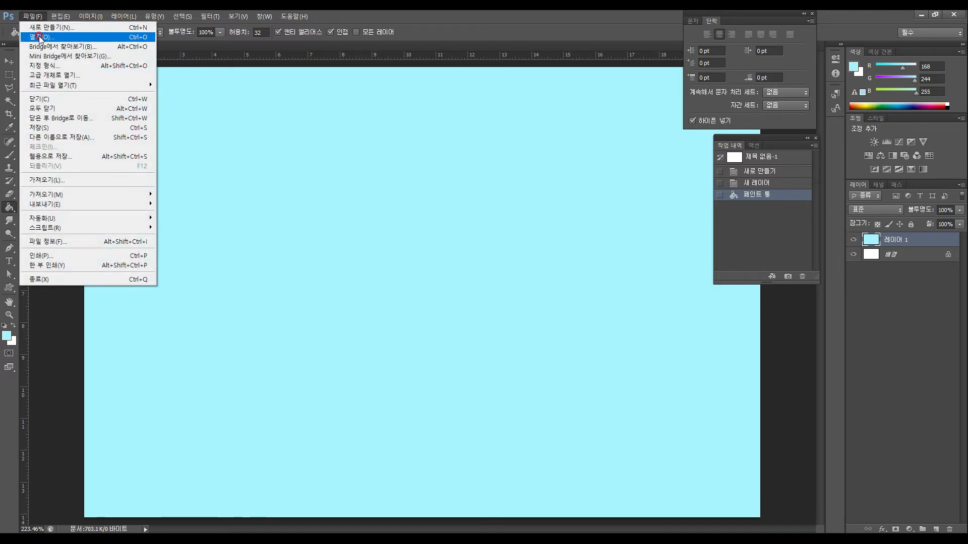
left_click(37, 35)
left_click(216, 100)
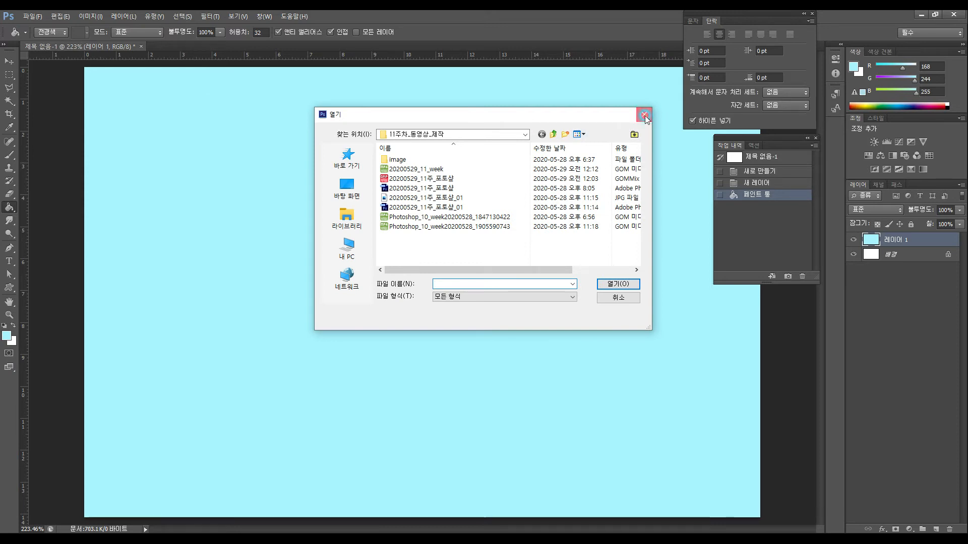
left_click(525, 128)
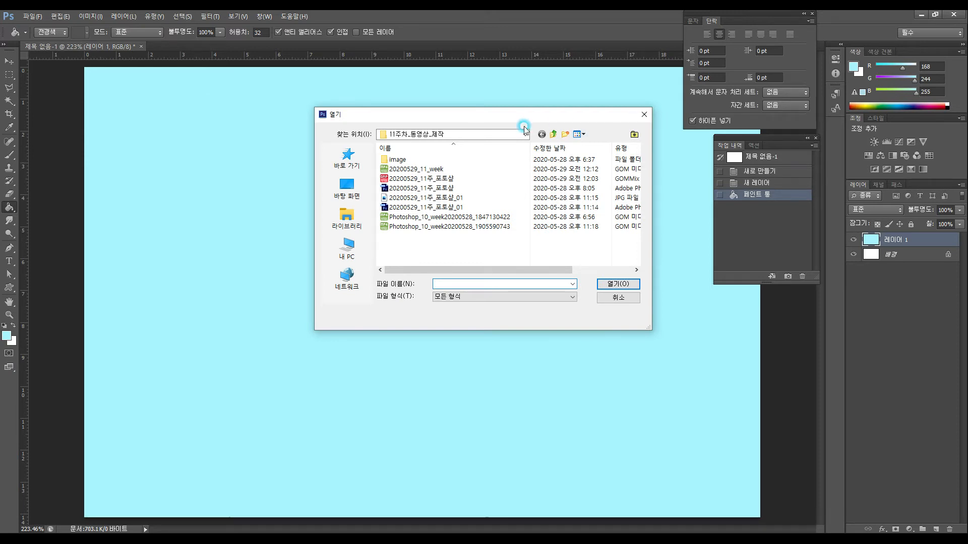
left_click(553, 135)
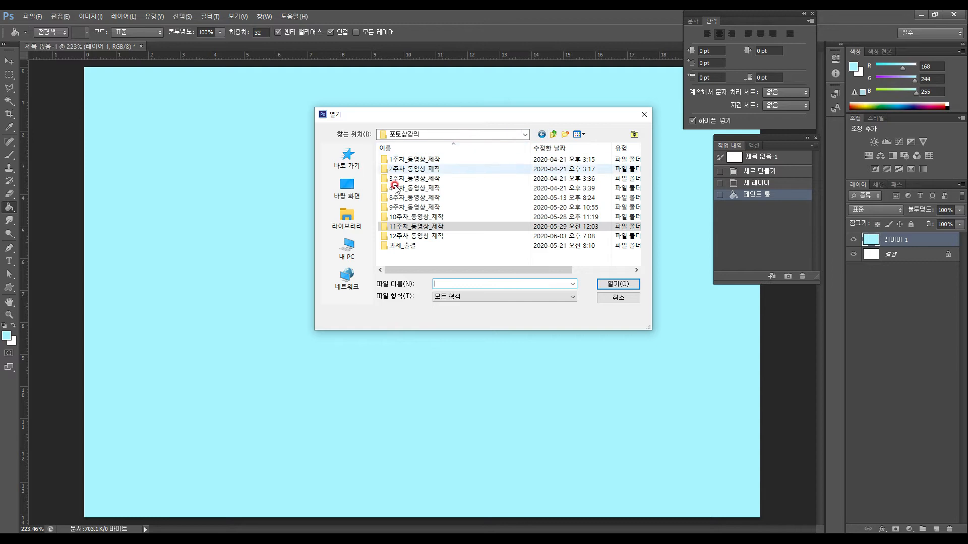
double_click(430, 240)
left_click(401, 160)
double_click(401, 161)
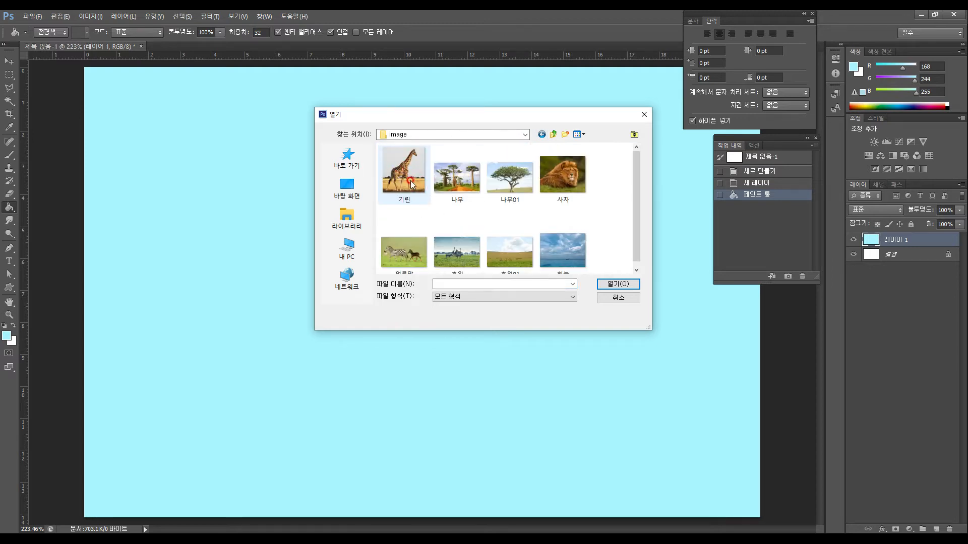
left_click(631, 303)
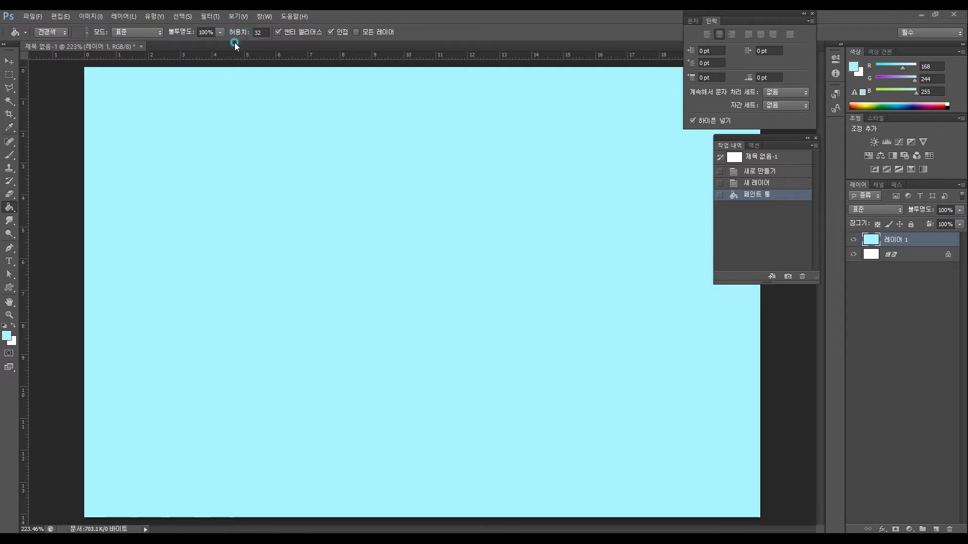
Step: Open the 기린, 나무, 나무01, 사자, 얼룩말, 초원01 and 하늘 photos as documents and move the Paragraph panel clear of the document tabs
left_click(252, 51)
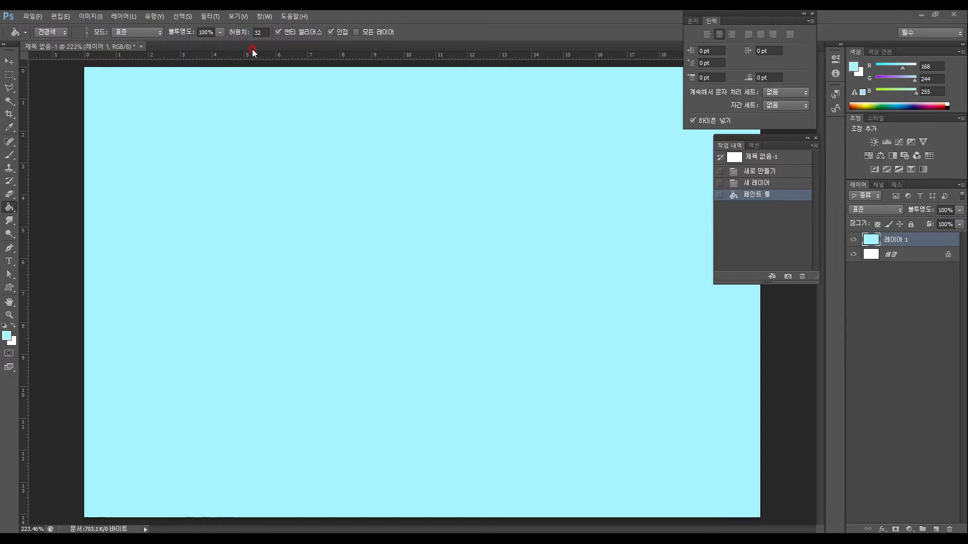
left_click_drag(967, 383, 195, 48)
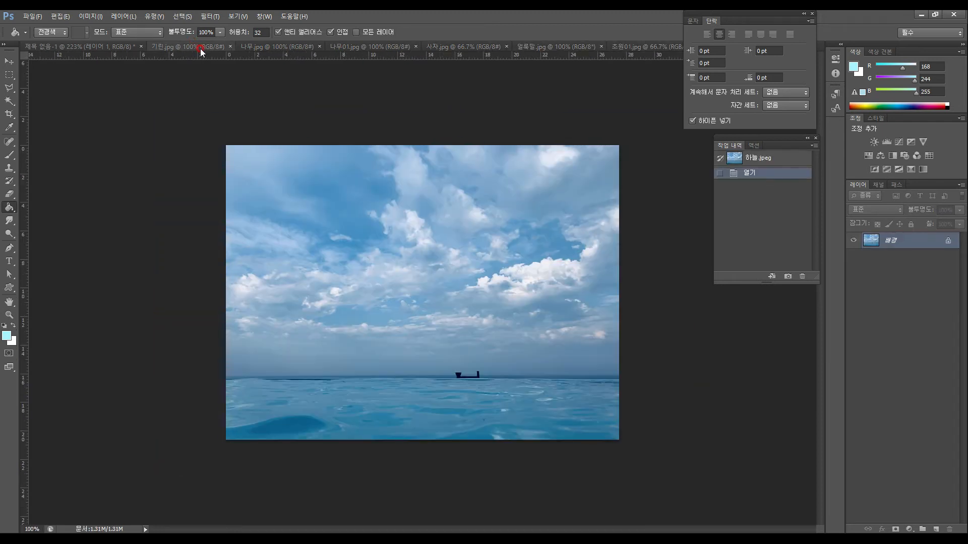
left_click(93, 48)
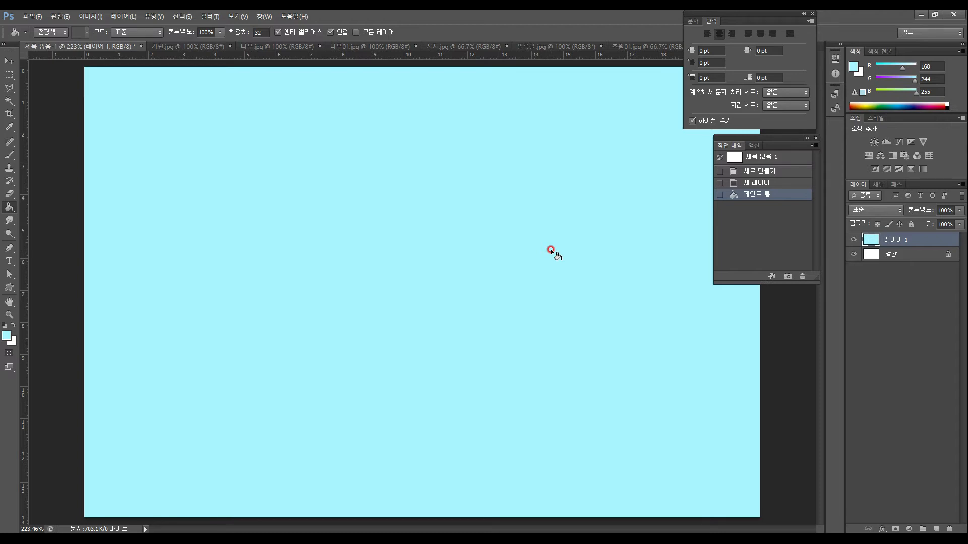
left_click_drag(771, 20, 878, 20)
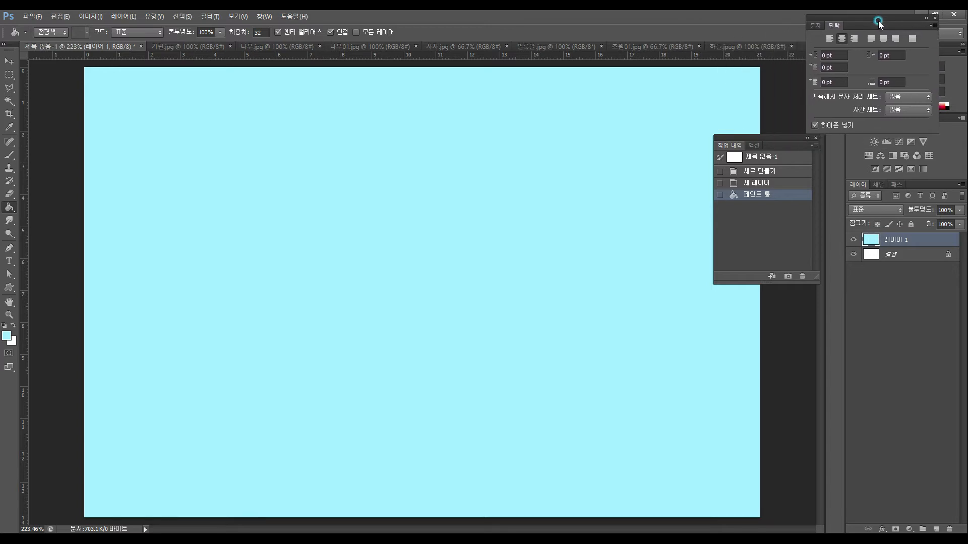
Step: Copy the sky image from 하늘.jpeg into the untitled document with the Move tool and reposition it on the canvas
left_click(729, 46)
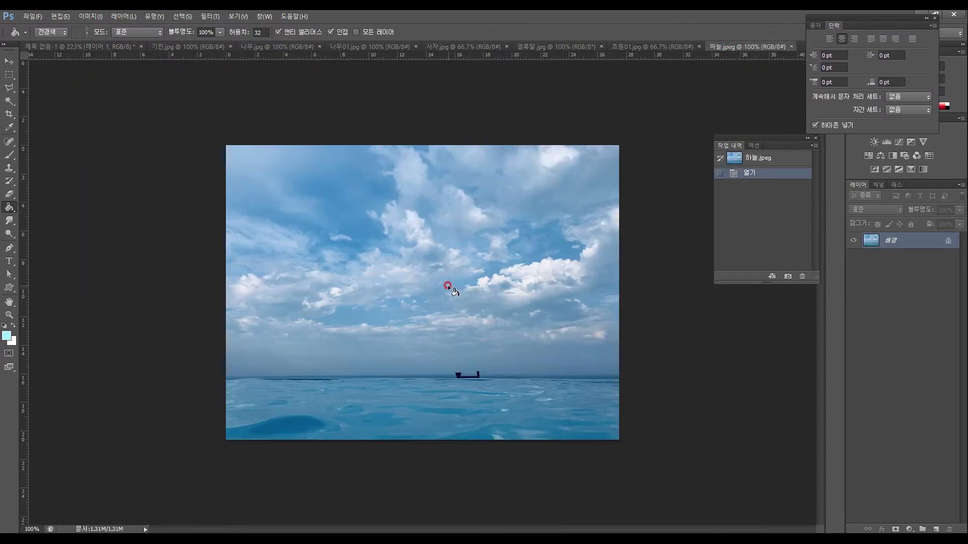
key("v")
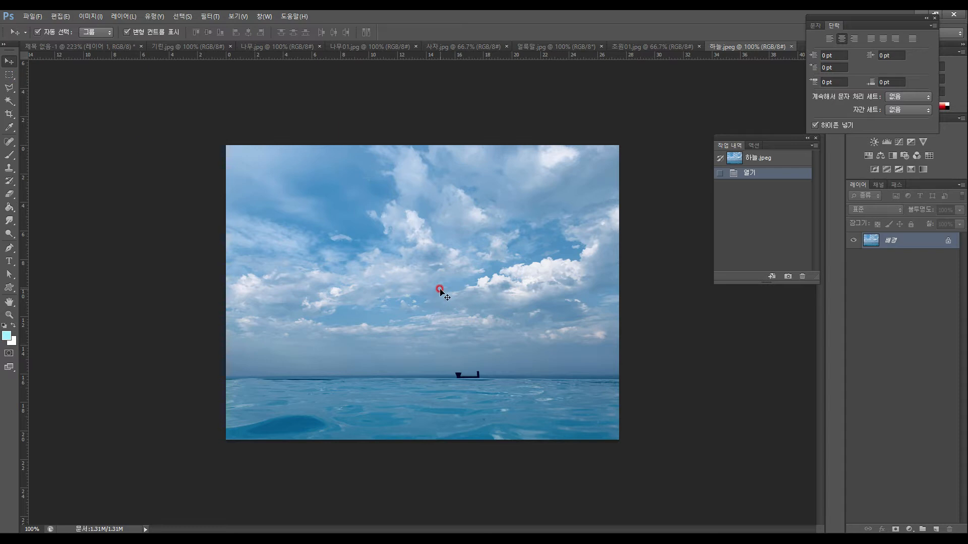
left_click_drag(440, 293, 339, 274)
left_click_drag(395, 307, 416, 310)
Step: Copy the grassland image from 초원01.jpg into the untitled document above the sky layer, and switch to the Zoom tool
left_click(630, 45)
left_click_drag(396, 316, 337, 259)
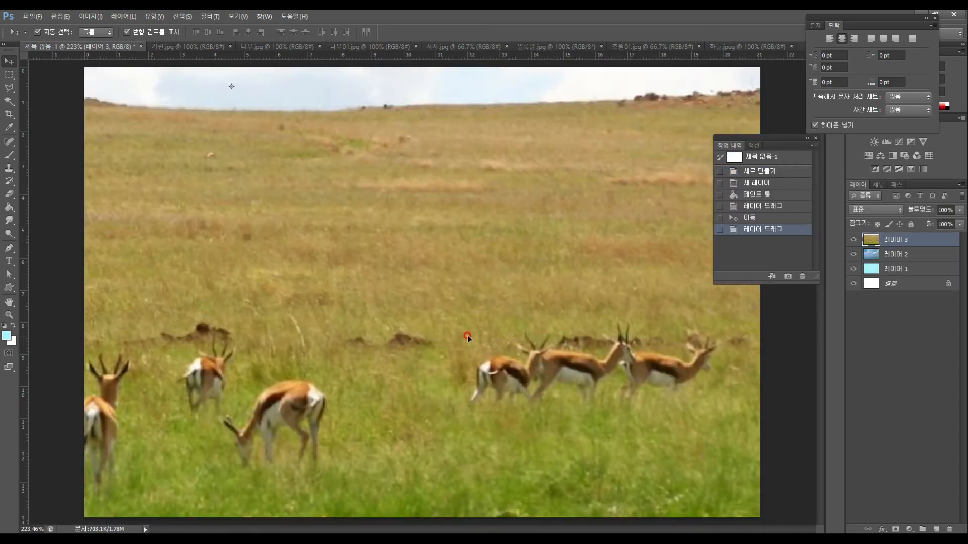
left_click(9, 315)
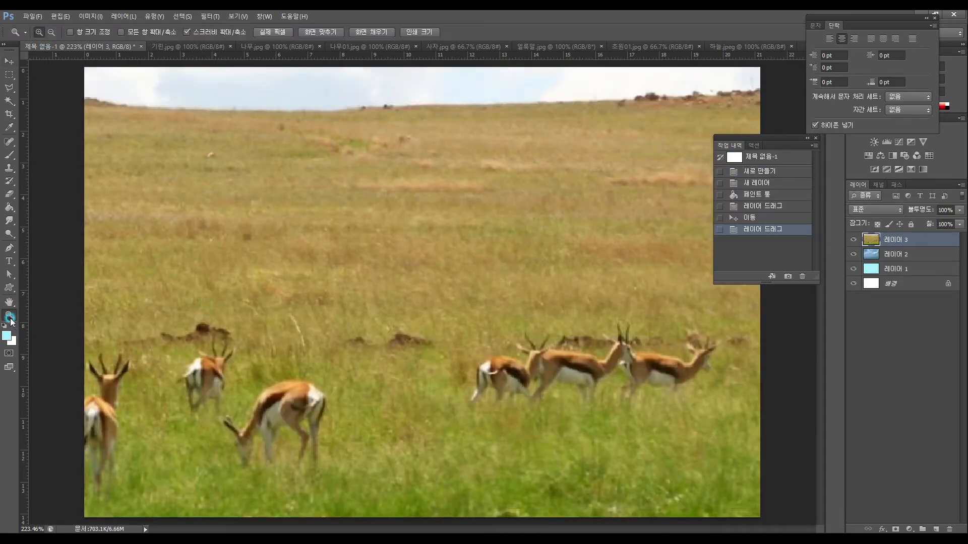
Step: Select the sky and grassland layers together and shift both to the right on the canvas
key("ctrl+minus")
key("ctrl+minus")
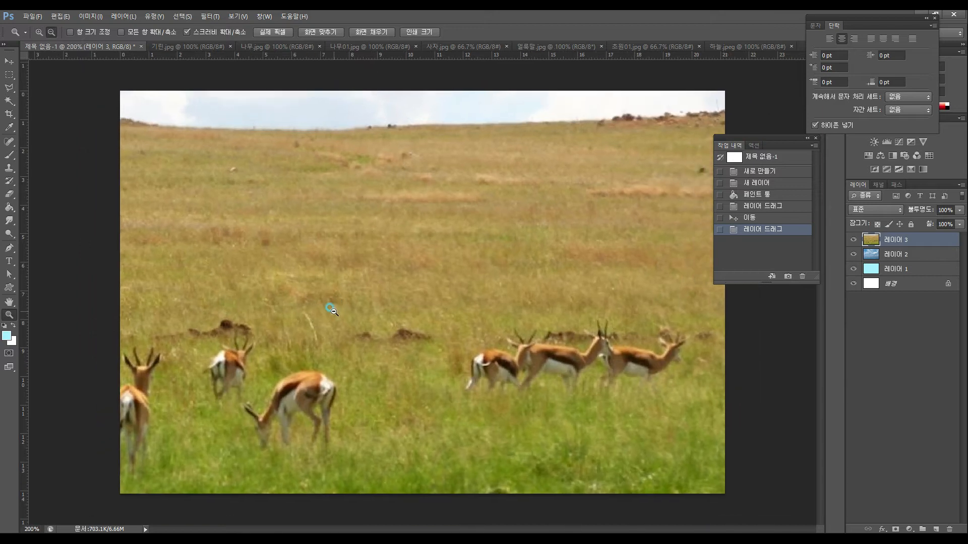
key("v")
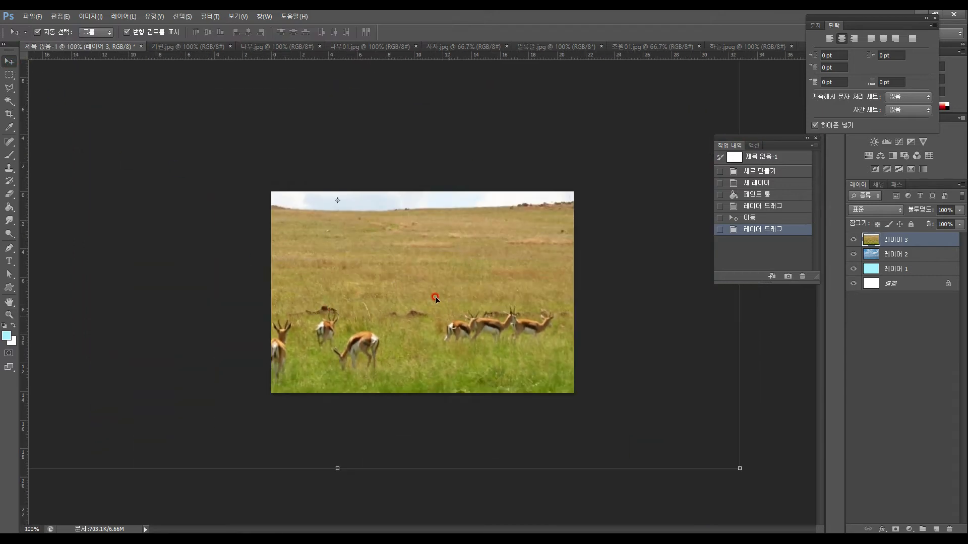
left_click_drag(174, 406, 214, 414)
left_click_drag(373, 345, 449, 341)
Step: Scale the sky and grassland layers down together until the grassland photo fits the canvas, and apply the transformation
left_click(9, 315)
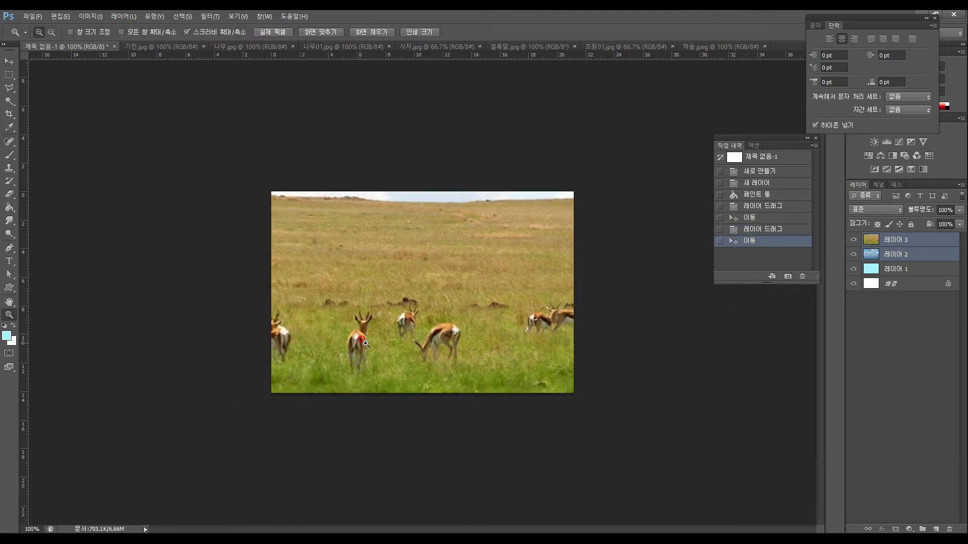
left_click(432, 332, "alt")
left_click(432, 332, "alt")
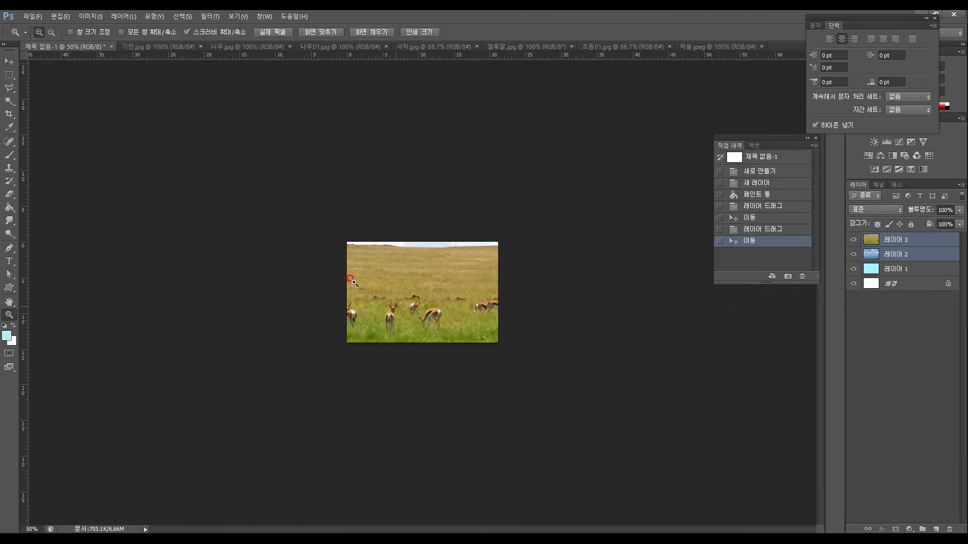
left_click(9, 62)
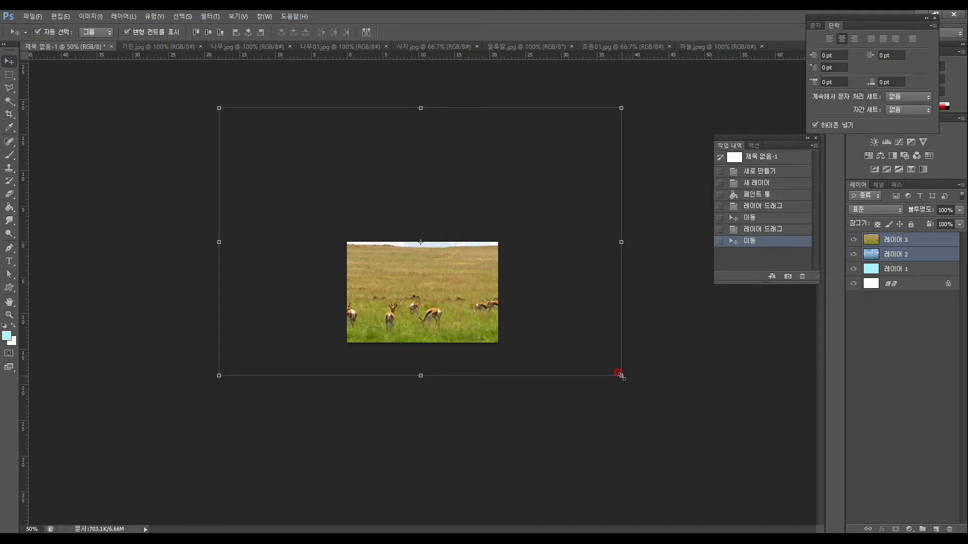
left_click_drag(621, 375, 443, 328)
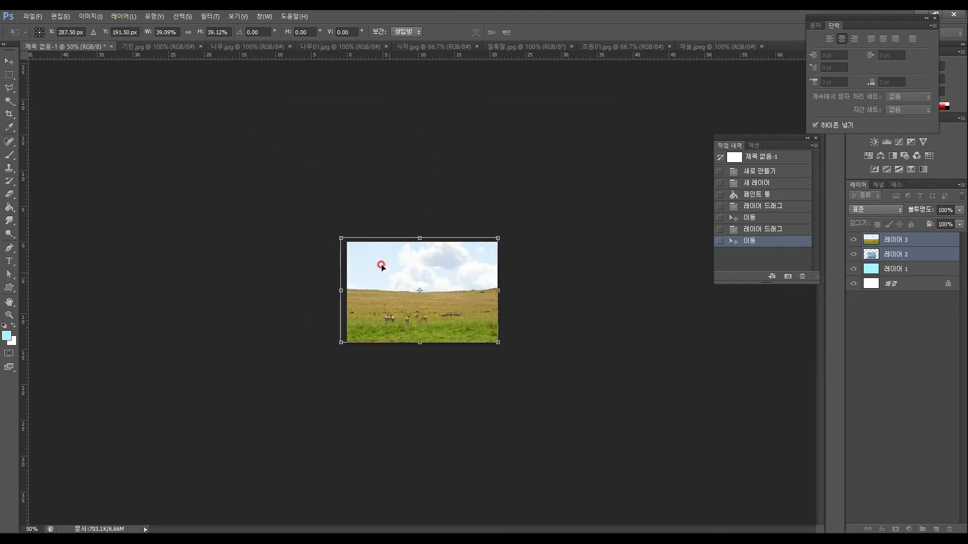
left_click_drag(336, 232, 343, 236)
double_click(426, 275)
Step: Move the sky layer above the grassland layer in the layer order and select only the sky layer
left_click(9, 316)
left_click_drag(400, 290, 472, 238)
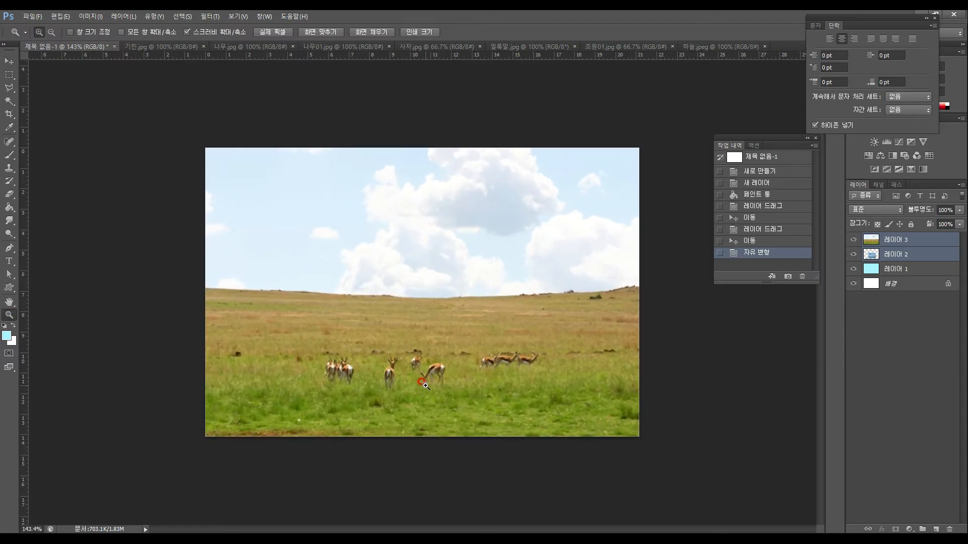
left_click(9, 61)
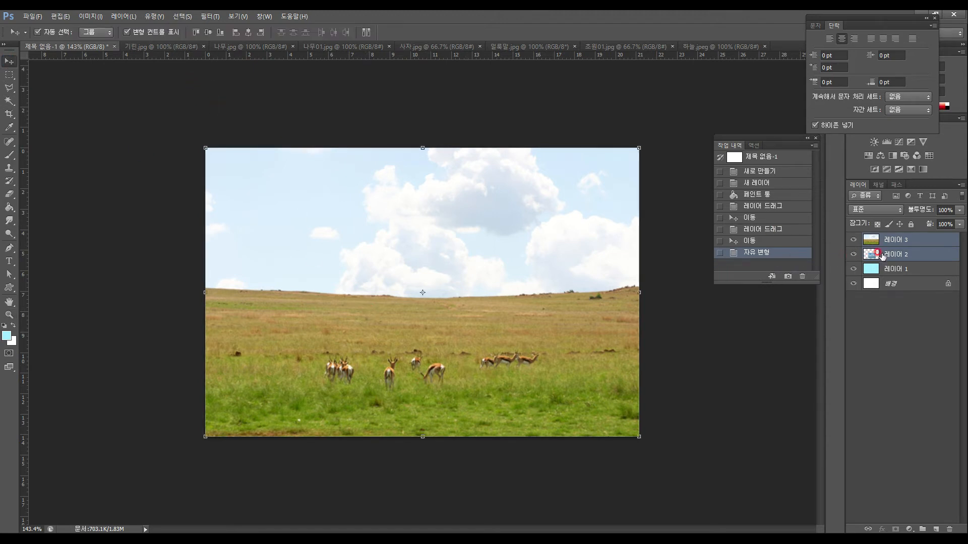
left_click_drag(910, 244, 905, 254)
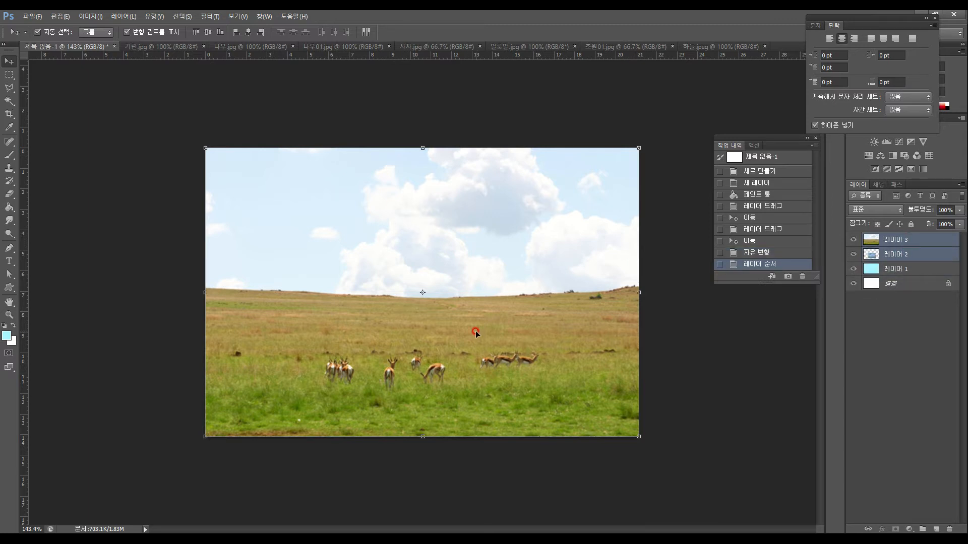
left_click_drag(910, 256, 907, 228)
left_click(912, 258)
Step: Align the sky image with the canvas's upper-left corner and enlarge it to about 205% so it spans the canvas width
left_click(337, 258)
left_click_drag(482, 334, 356, 227)
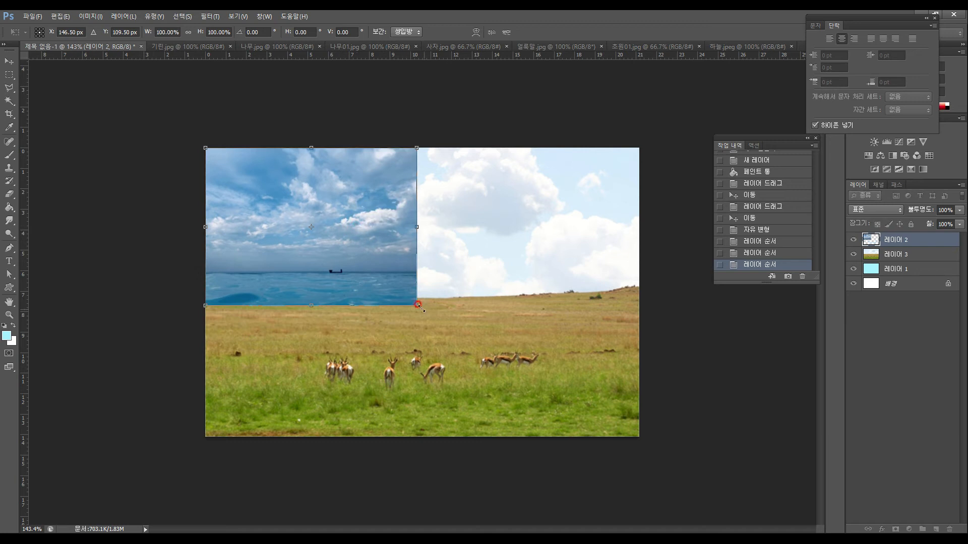
left_click_drag(414, 303, 702, 387)
key("Return")
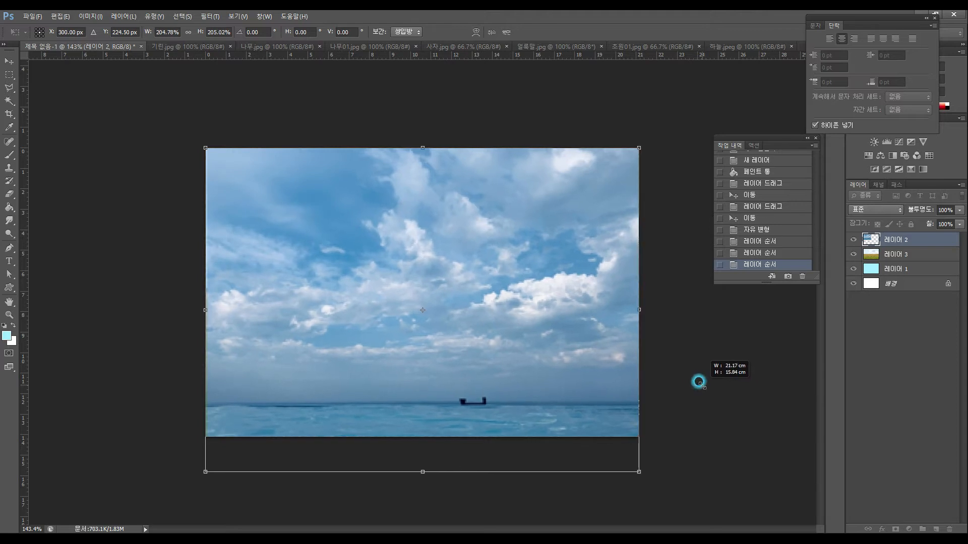
Step: Move the enlarged sky image down to start about a third of the way down the canvas, and hide its layer
left_click(530, 363)
left_click_drag(531, 363, 541, 469)
mouse_move(450, 305)
left_mouse_down()
mouse_move(442, 311)
mouse_move(441, 299)
left_mouse_up()
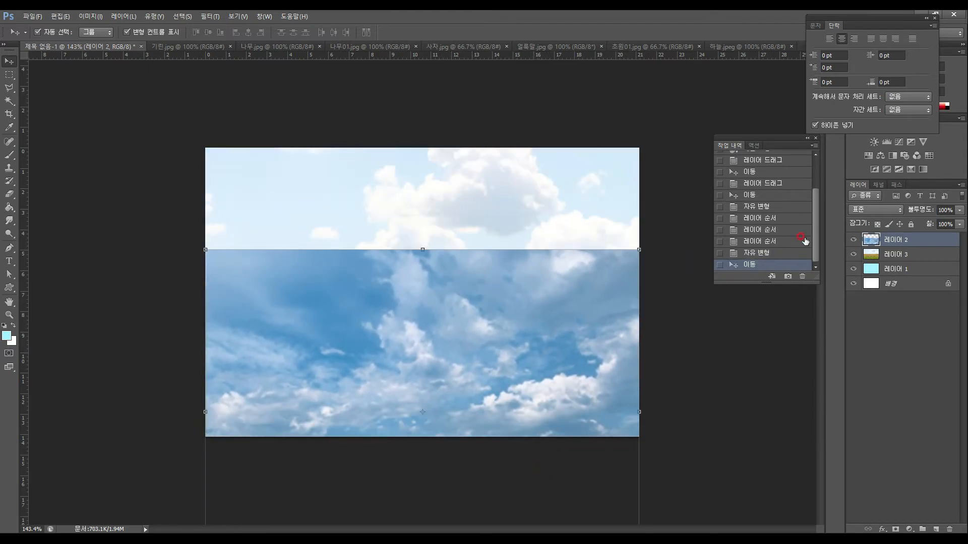
left_click(854, 239)
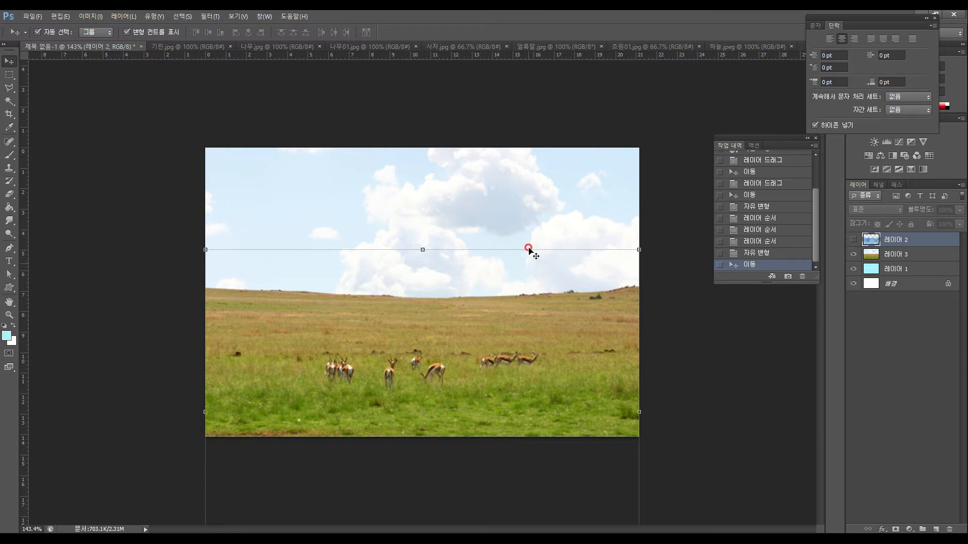
Step: Duplicate the grassland layer, place the original hidden beneath the light-blue fill layer, and select the copy
left_click(524, 197)
left_click(927, 244)
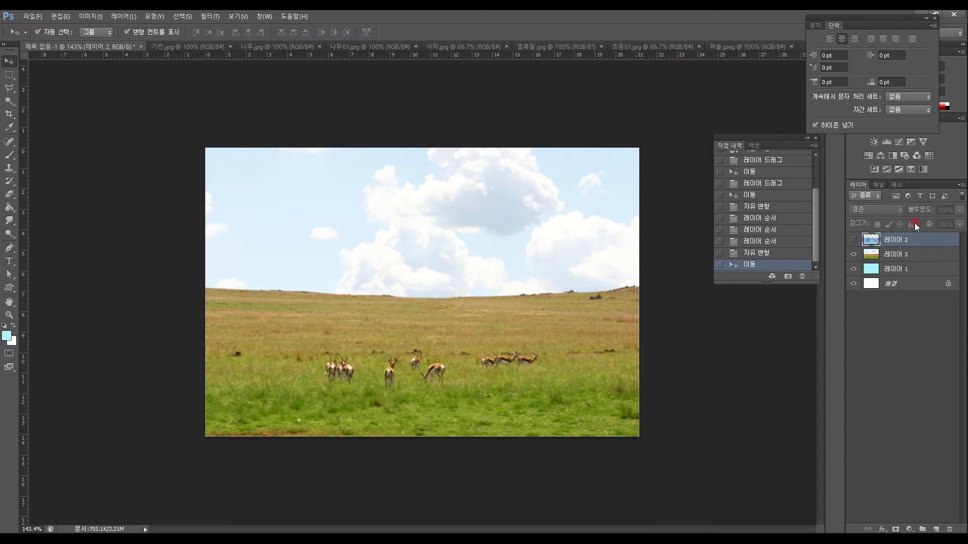
left_click(918, 245)
left_click(915, 251)
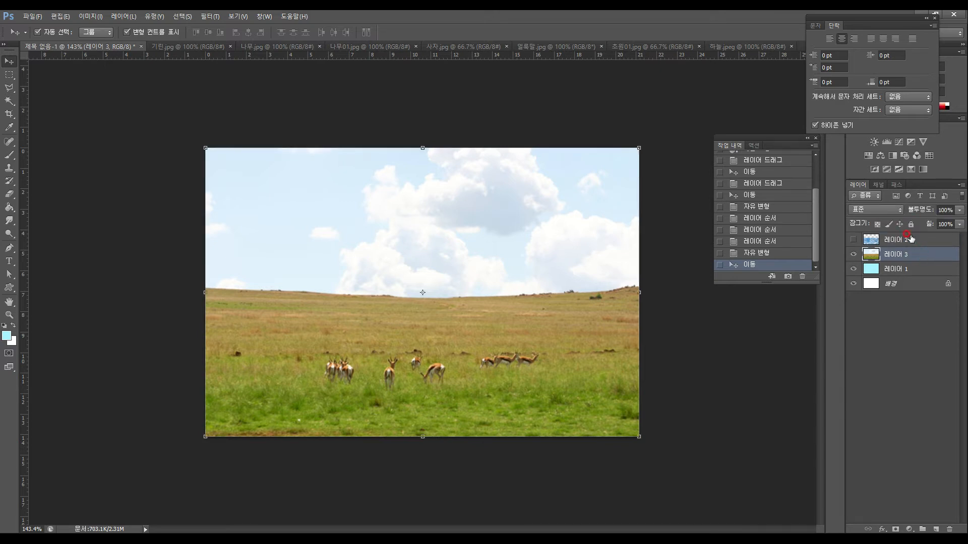
left_click(312, 370)
left_click(915, 256)
left_click_drag(915, 256, 936, 527)
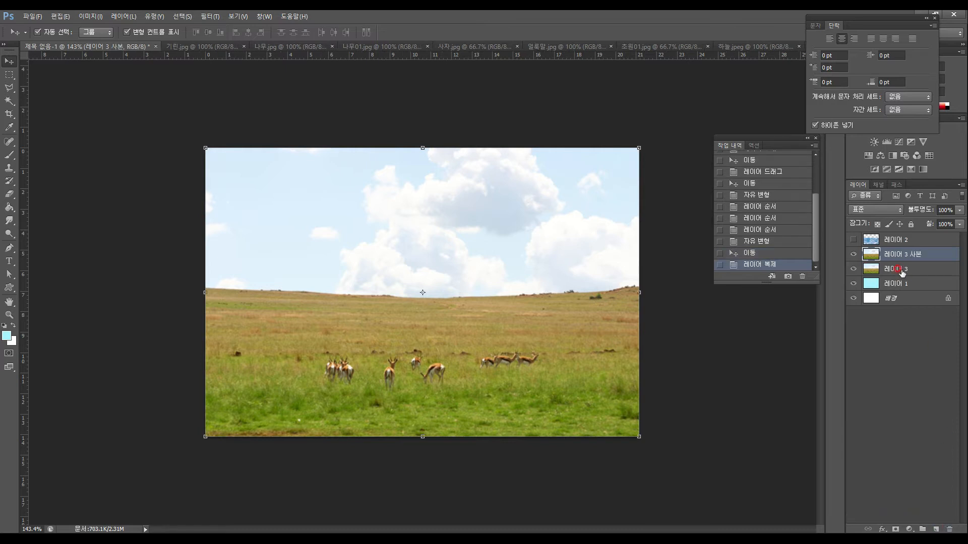
mouse_move(916, 269)
left_mouse_down()
mouse_move(925, 290)
mouse_move(904, 260)
mouse_move(908, 286)
left_mouse_up()
left_click(912, 257)
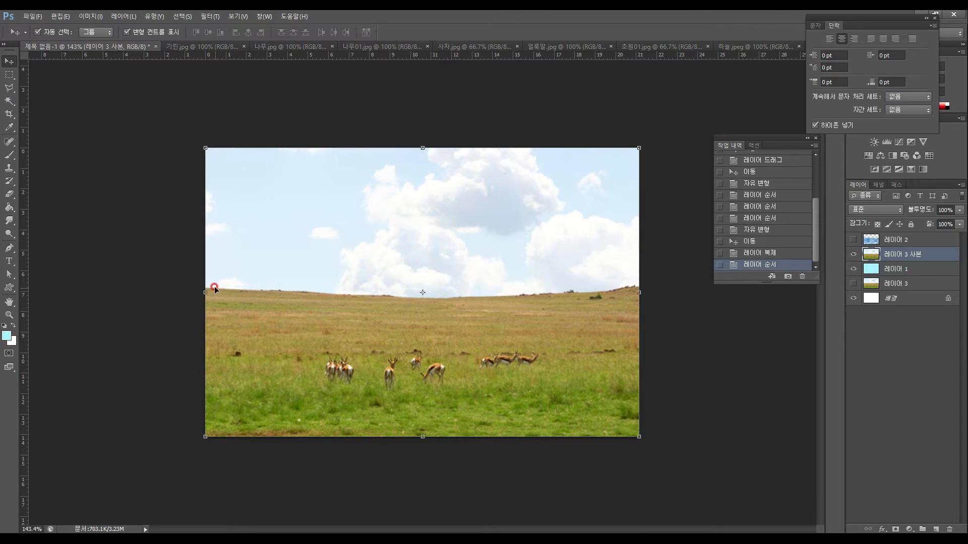
Step: Start a Polygonal Lasso outline on the grassland copy, tracing the skyline from beyond the canvas's left edge to its middle
left_click(9, 88)
left_click(144, 175)
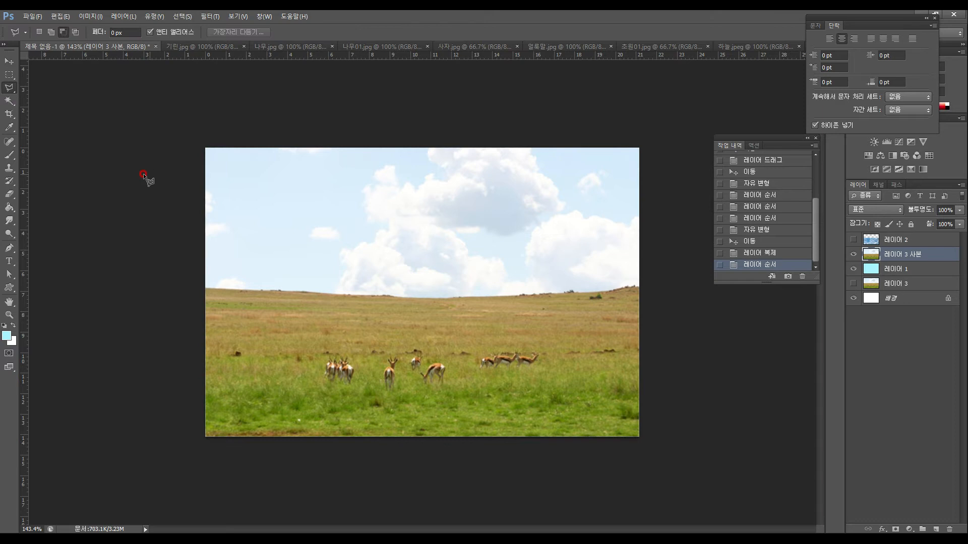
left_click(24, 314)
left_click_drag(236, 278, 255, 237)
left_click(9, 87)
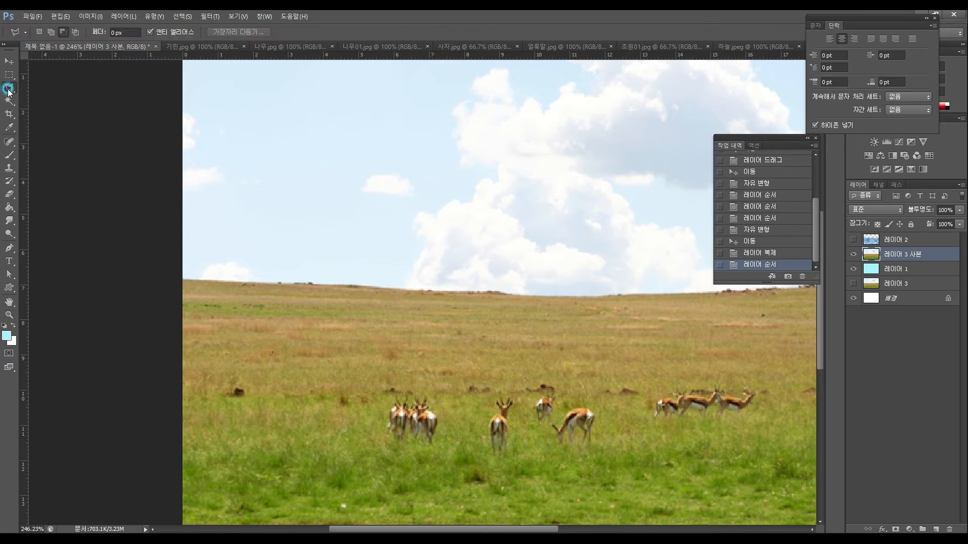
left_click_drag(9, 87, 49, 100)
left_click(526, 235)
left_click(167, 283)
left_click(286, 283)
left_click(323, 282)
left_click(350, 284)
left_click(382, 284)
left_click(411, 288)
left_click(443, 289)
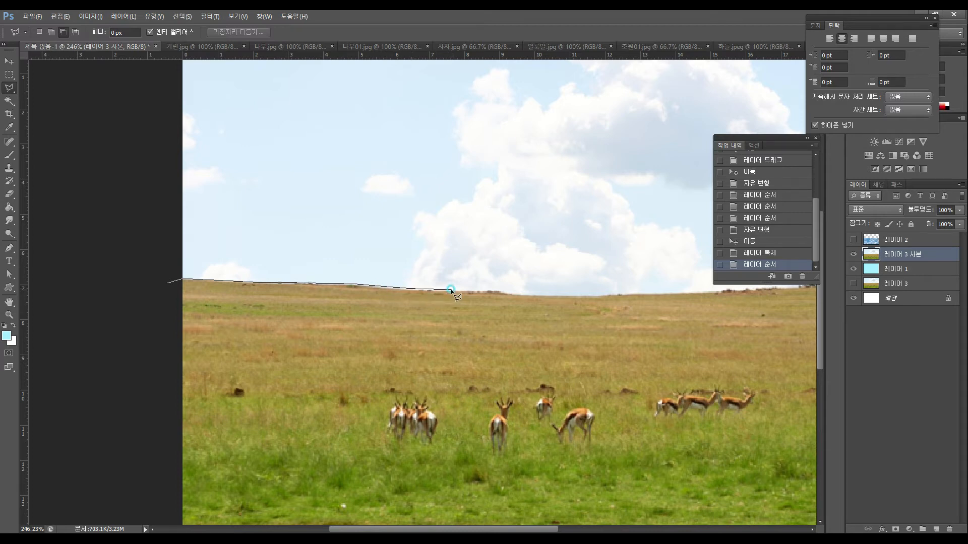
left_click(523, 294)
Step: Continue the lasso outline along the rest of the skyline to just past the canvas's right edge
left_click_drag(599, 299, 408, 349)
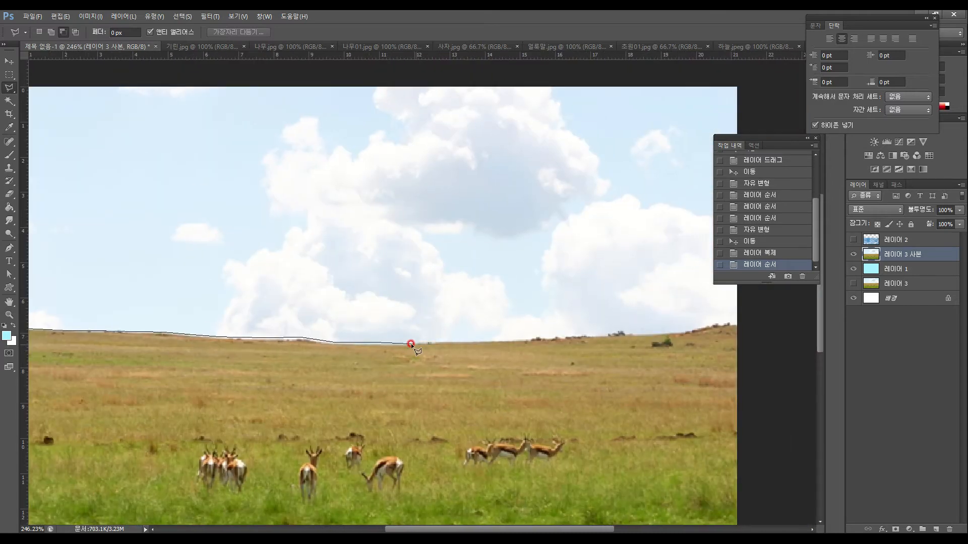
left_click(514, 338)
left_click(538, 335)
left_click(555, 334)
left_click_drag(502, 338, 486, 338)
left_click(564, 335)
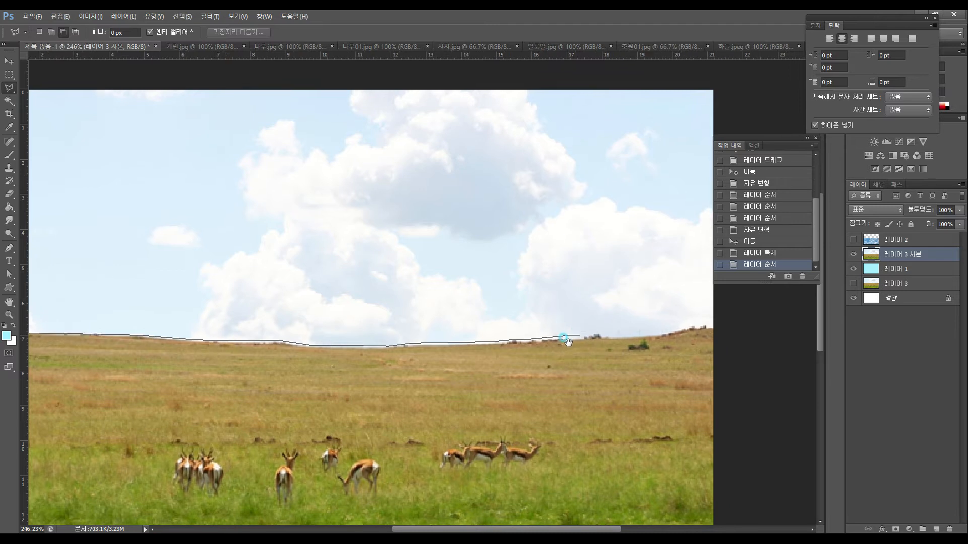
left_click_drag(580, 334, 488, 350)
left_click(519, 348)
left_click(542, 346)
left_click(571, 343)
left_click(600, 336)
left_click(635, 336)
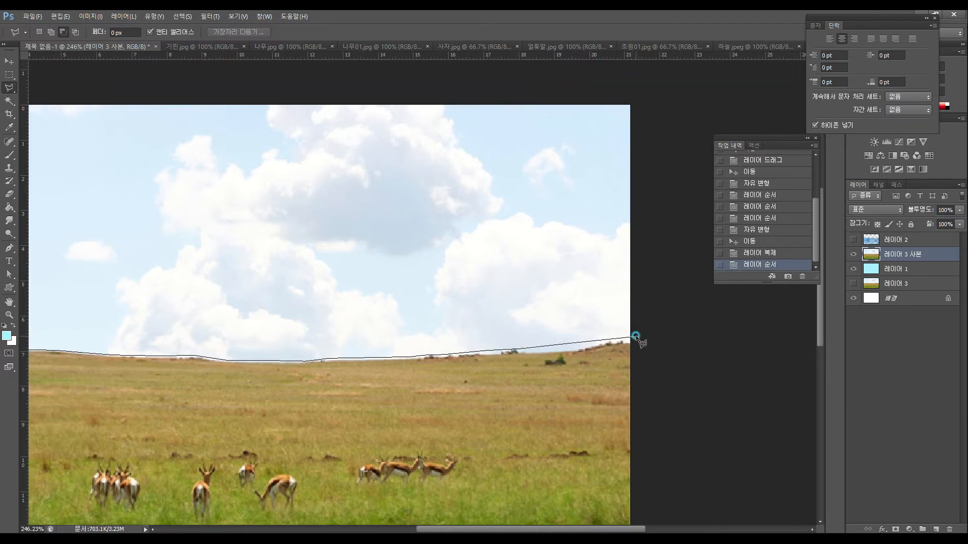
Step: Close the lasso selection around the dry grass by running back across the field near the antelopes to the starting point
scroll(655, 333, "down", 4)
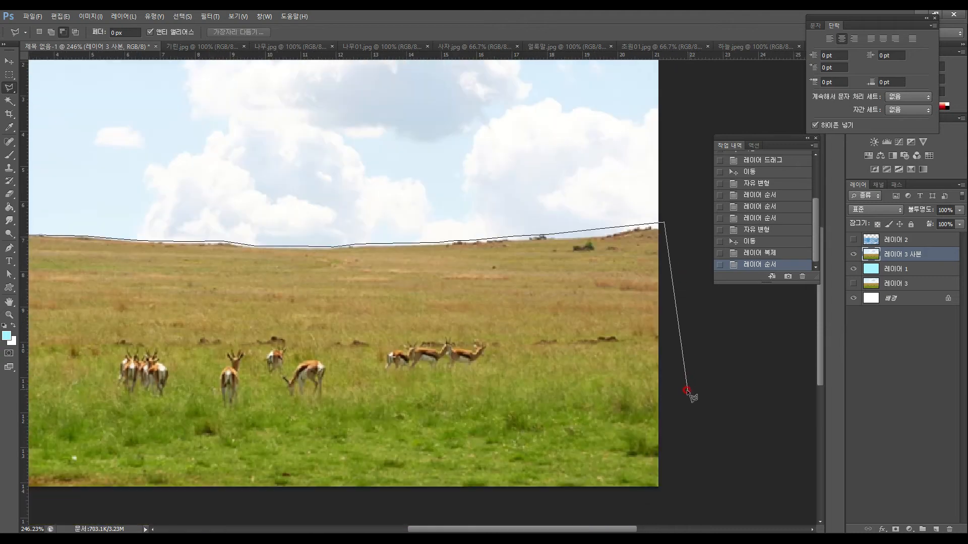
left_click(669, 325)
left_click_drag(572, 368, 741, 363)
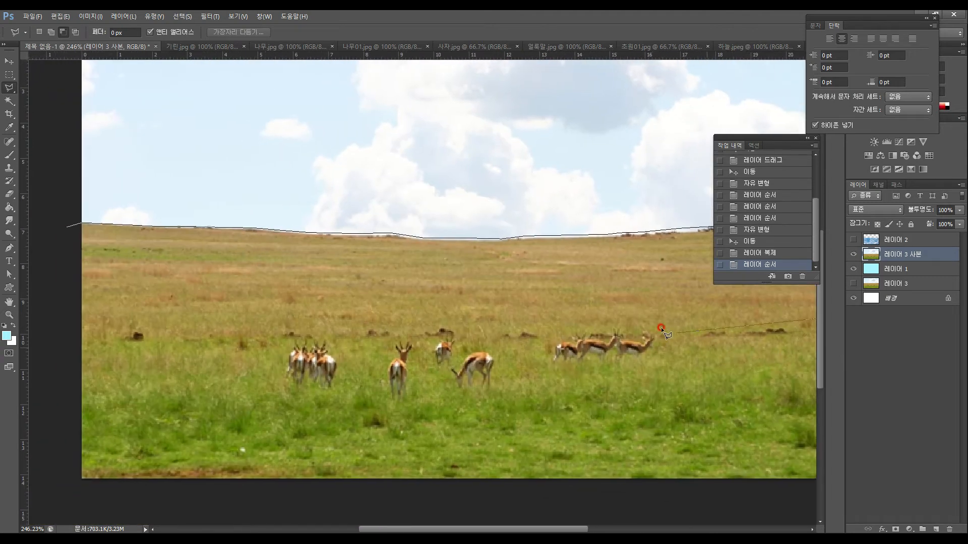
left_click(295, 328)
left_click_drag(236, 334, 445, 317)
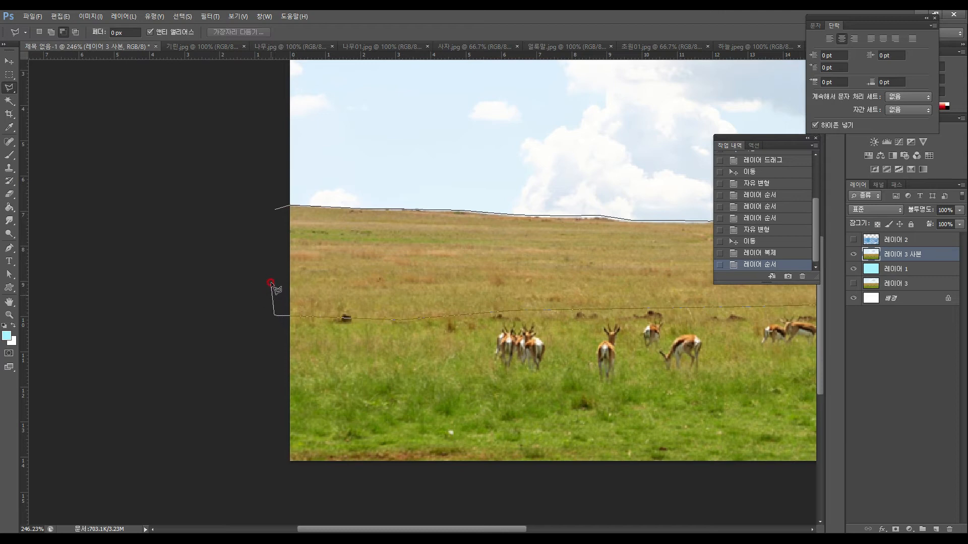
left_click(275, 208)
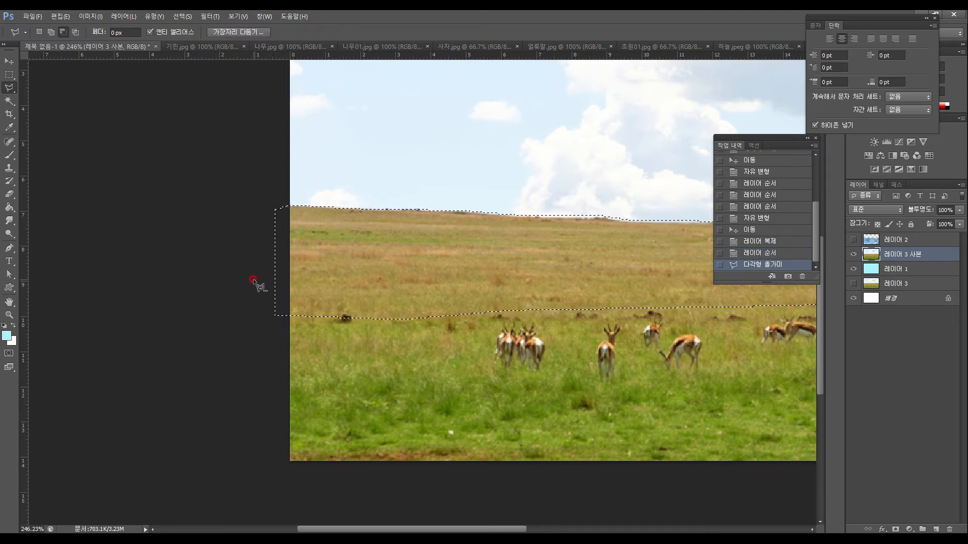
Step: Shift the selected band of dry grass straight down with the Move tool until it covers all the antelopes
mouse_move(504, 290)
left_mouse_down()
mouse_move(267, 297)
mouse_move(273, 305)
left_mouse_up()
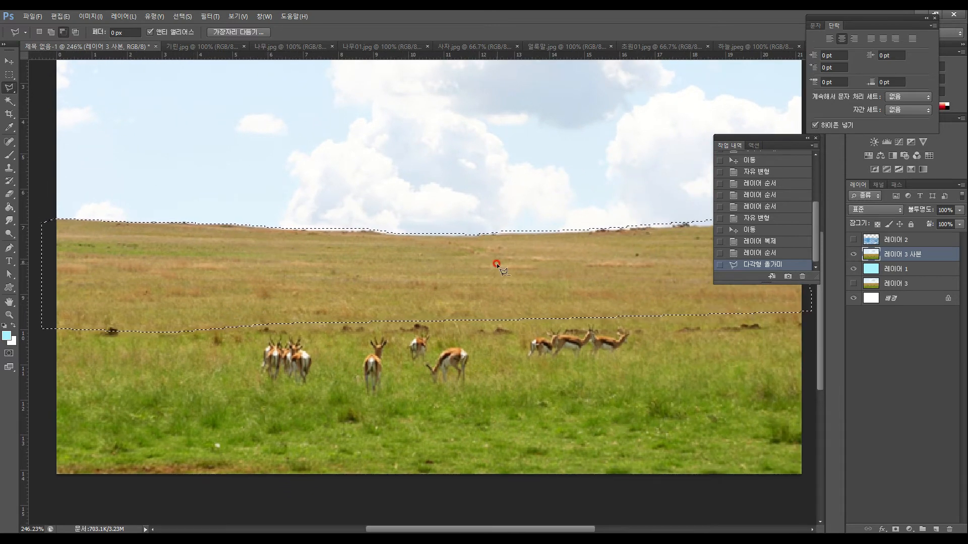
left_click(10, 62)
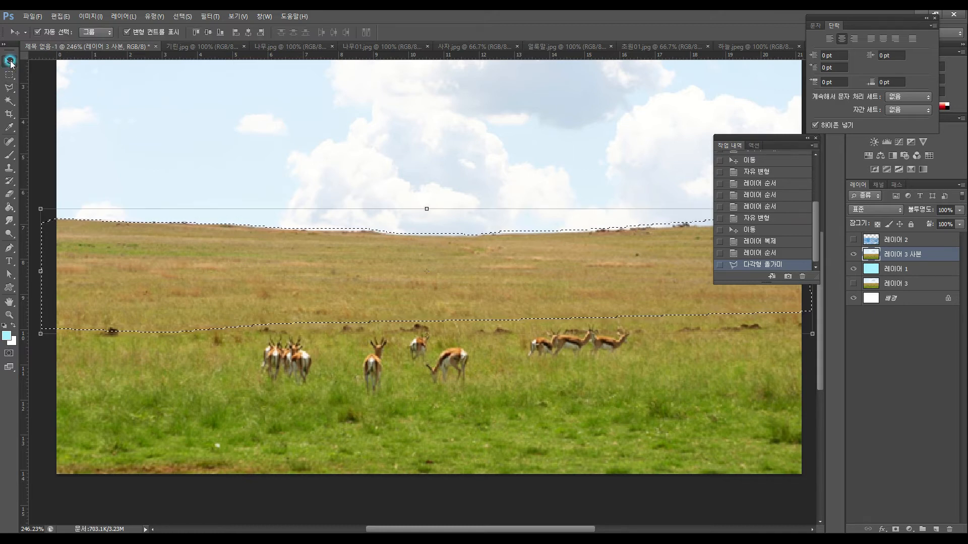
left_click(58, 235)
key("Down")
key("Down")
key("Down")
key("Down")
key("Down")
key("Down")
key("Down")
key("Down")
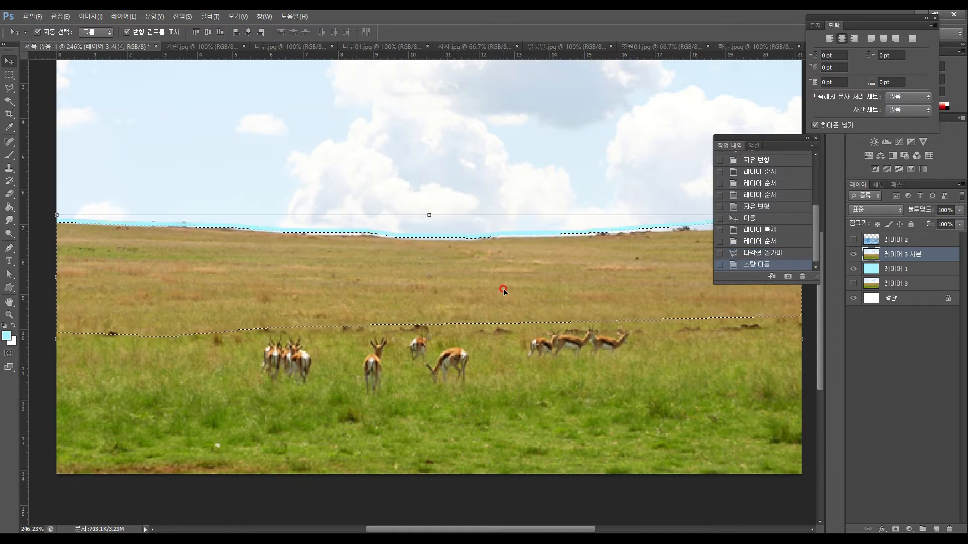
key("Down")
key("Down")
key("Down")
key("Down")
key("Down")
key("Down")
key("Down")
key("Down")
key("Down")
key("Down")
key("Down")
key("Down")
key("Down")
key("Down")
key("Down")
key("Down")
key("Down")
key("Down")
key("Down")
key("Down")
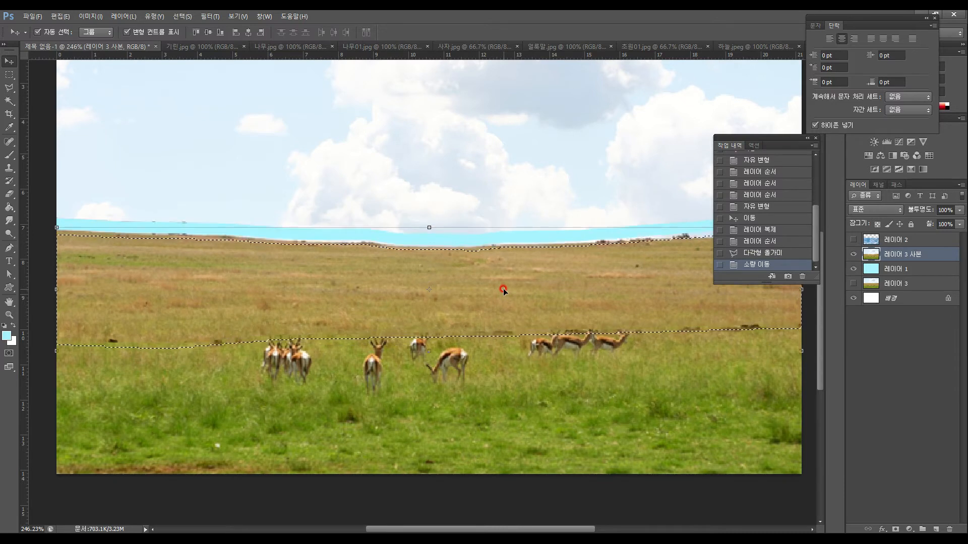
key("Down")
key("Down")
key("Down")
key("Down")
key("Down")
key("Down")
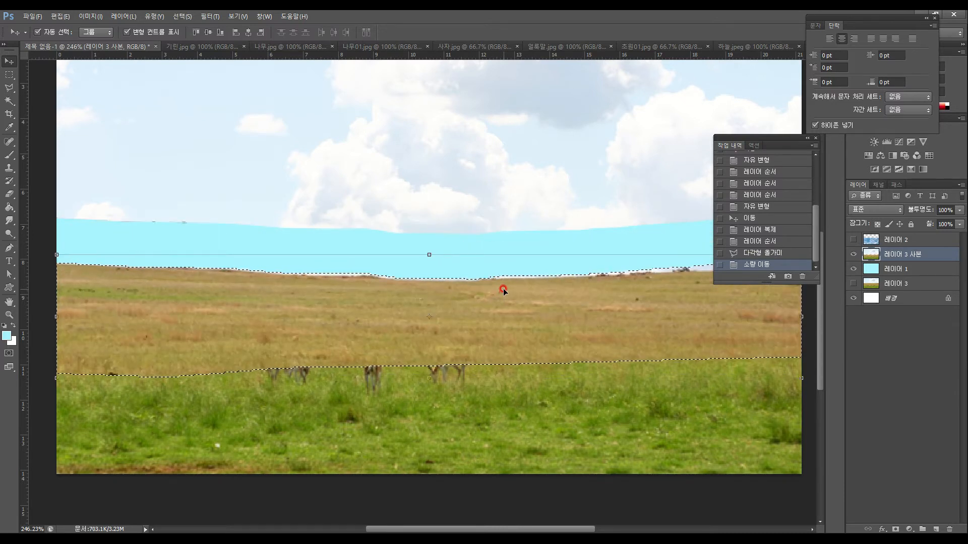
key("Down")
key("Down")
key("Down")
key("Down")
key("Down")
key("Down")
key("Down")
key("Down")
key("Down")
key("Down")
key("Down")
key("Down")
key("Down")
key("Down")
key("Down")
key("Down")
key("Down")
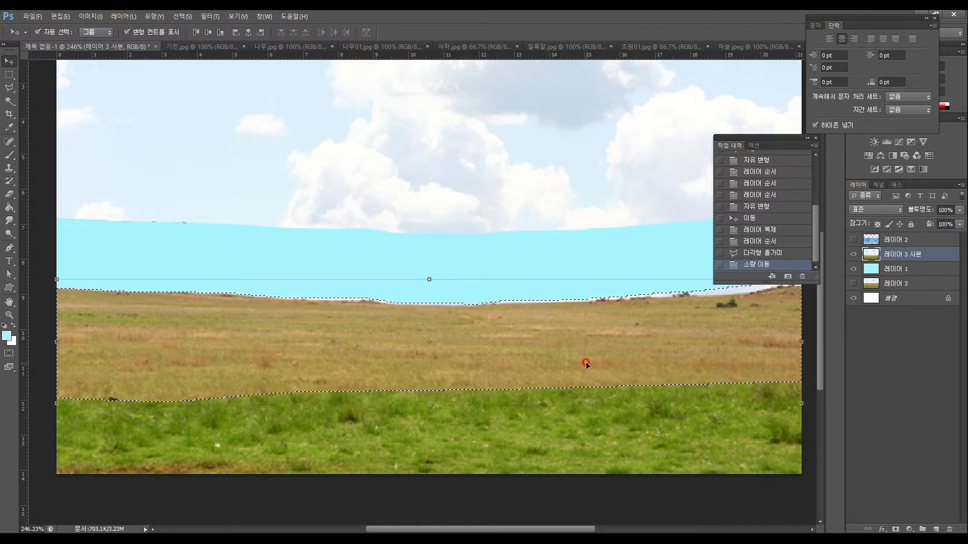
Step: Nudge the selected dry-grass band back up slightly to fine-tune where it meets the green grass
key("Up")
key("Up")
key("Up")
key("Up")
key("Up")
key("Up")
key("Up")
key("Up")
key("Up")
key("Up")
key("Up")
key("Up")
key("Up")
key("Up")
key("Up")
key("Up")
key("Up")
key("Up")
key("Up")
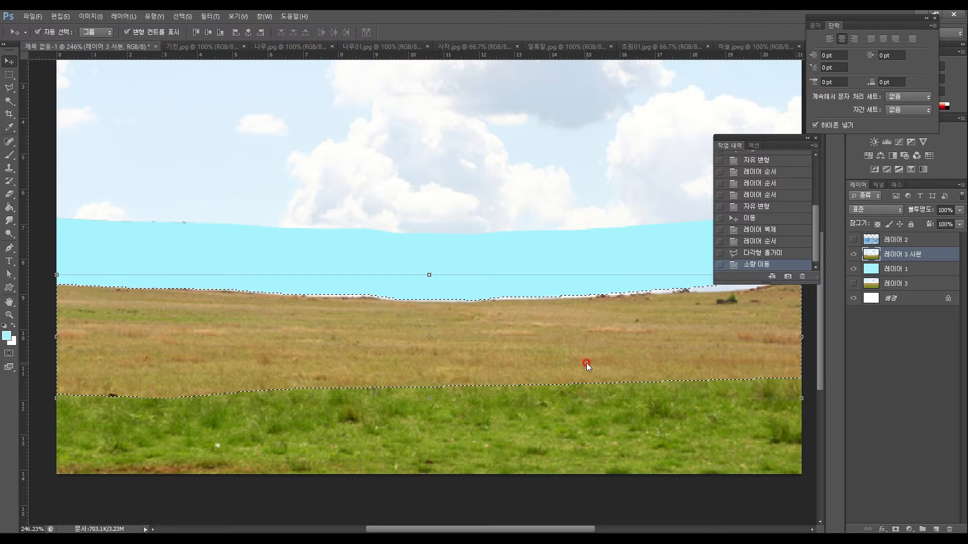
Step: Nudge the selected dry-grass band up to the original horizon and beyond it, uncovering the antelopes
key("Up")
key("Up")
key("Up")
key("Up")
key("Up")
key("Up")
key("Up")
key("Up")
key("Up")
key("Up")
key("Up")
key("Up")
key("Up")
key("Up")
key("Up")
key("Up")
key("Up")
key("Up")
key("Up")
key("Up")
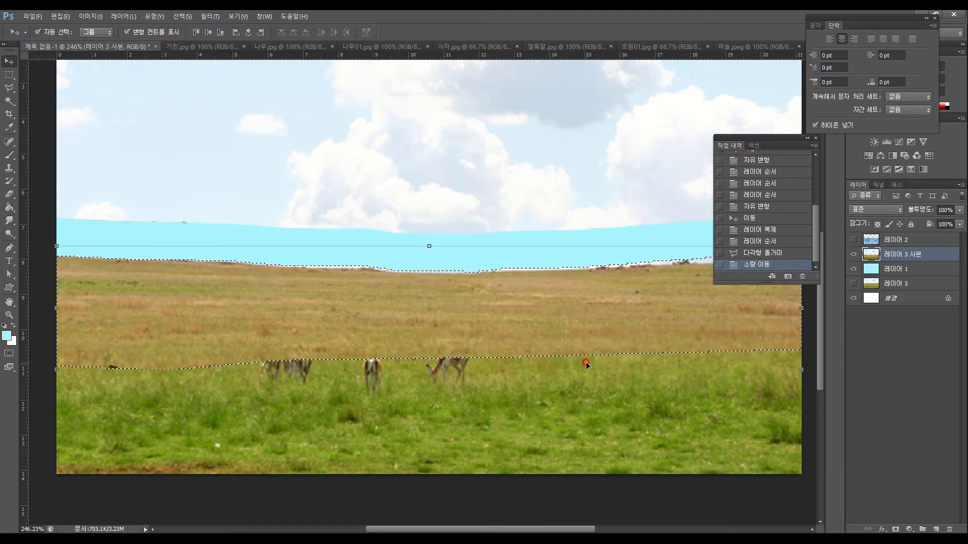
key("Up")
key("Up")
key("Up")
key("Up")
key("Up")
key("Up")
key("Up")
key("Up")
key("Up")
key("Up")
key("Up")
key("Up")
key("Up")
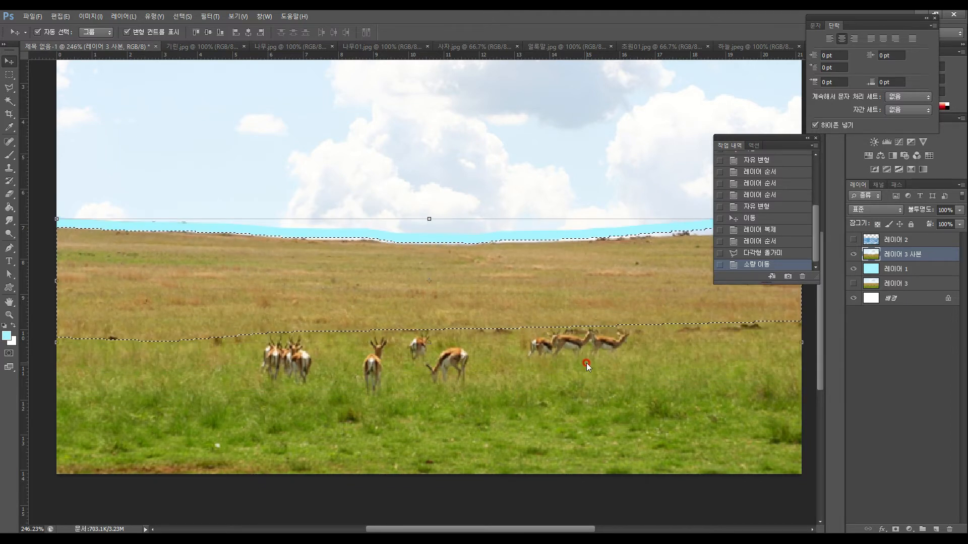
key("Down")
key("Down")
key("Down")
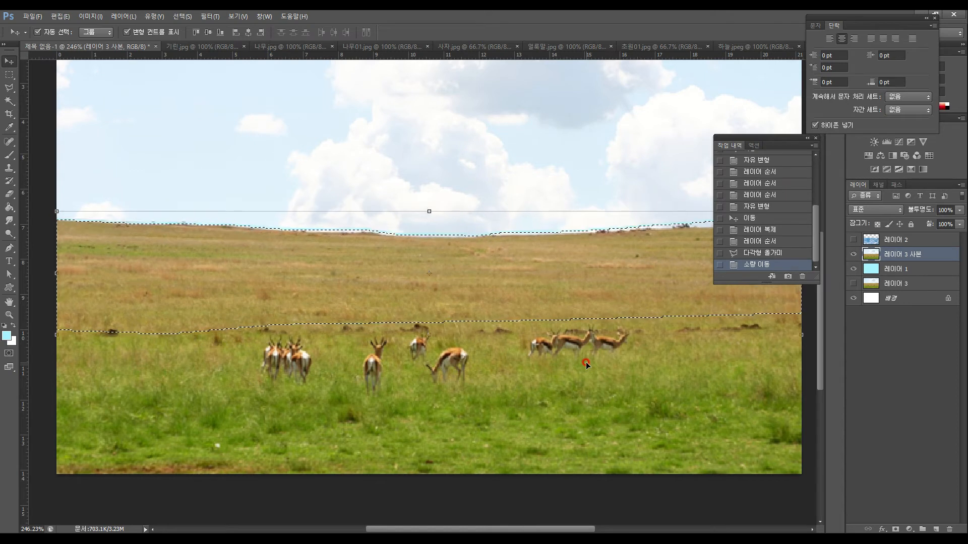
key("shift+Up")
key("Down")
key("Down")
key("Down")
key("Down")
key("Down")
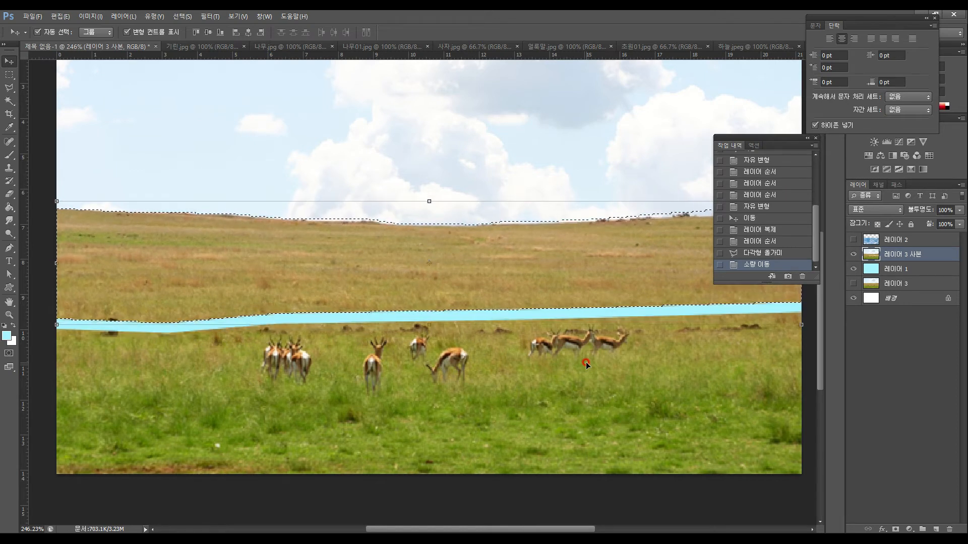
Step: Step the history back to the state right after the polygonal lasso selection was completed
left_click(750, 219)
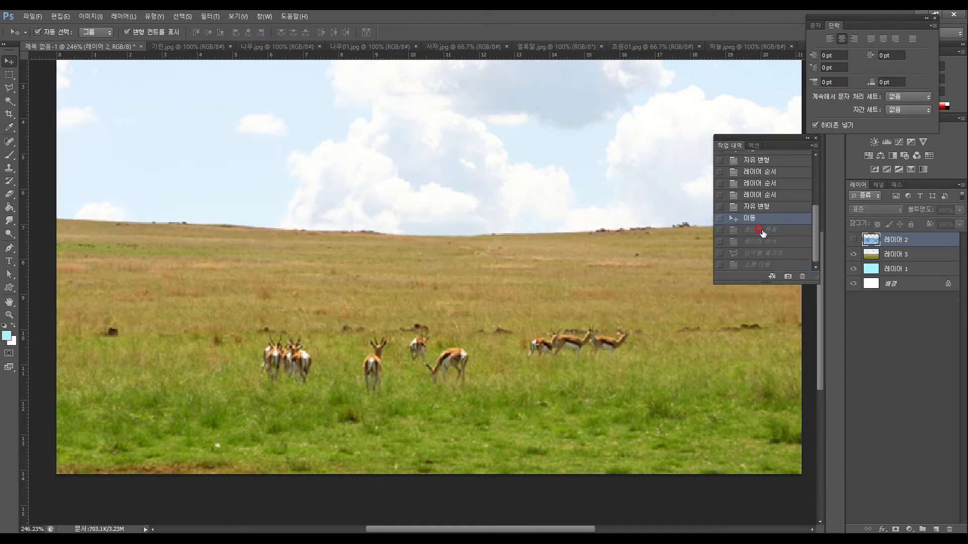
left_click(752, 208)
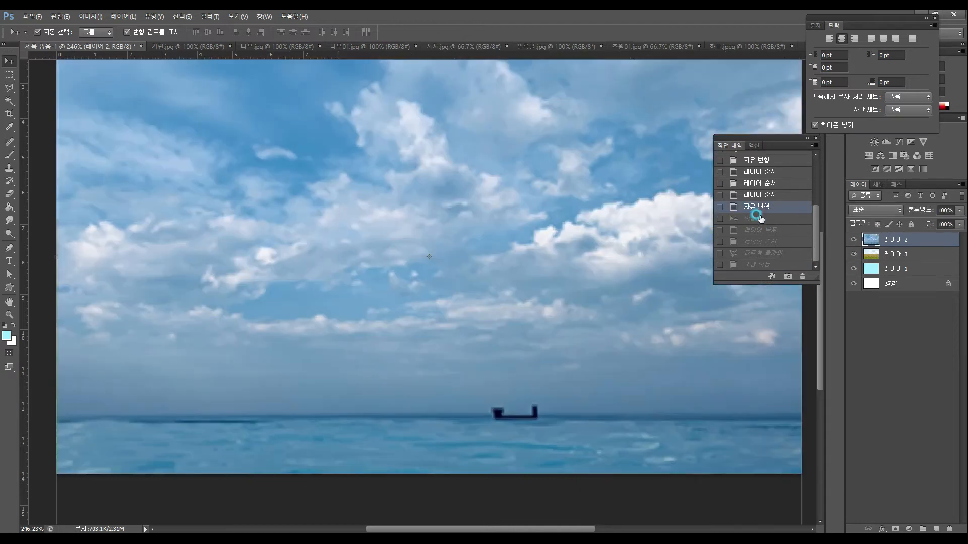
left_click(770, 252)
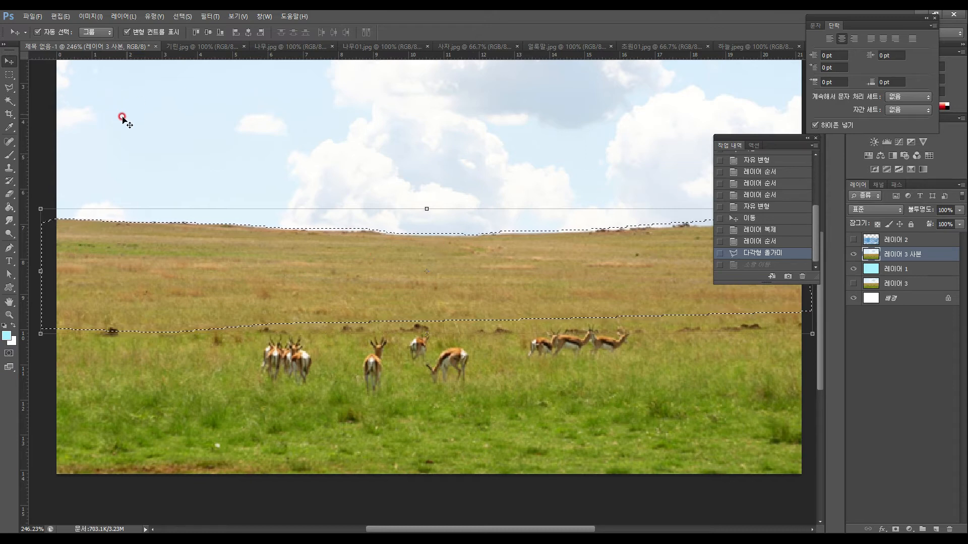
Step: Copy the selected dry grass onto its own layer and move it down until it covers all the antelopes
key("ctrl+c")
key("ctrl+v")
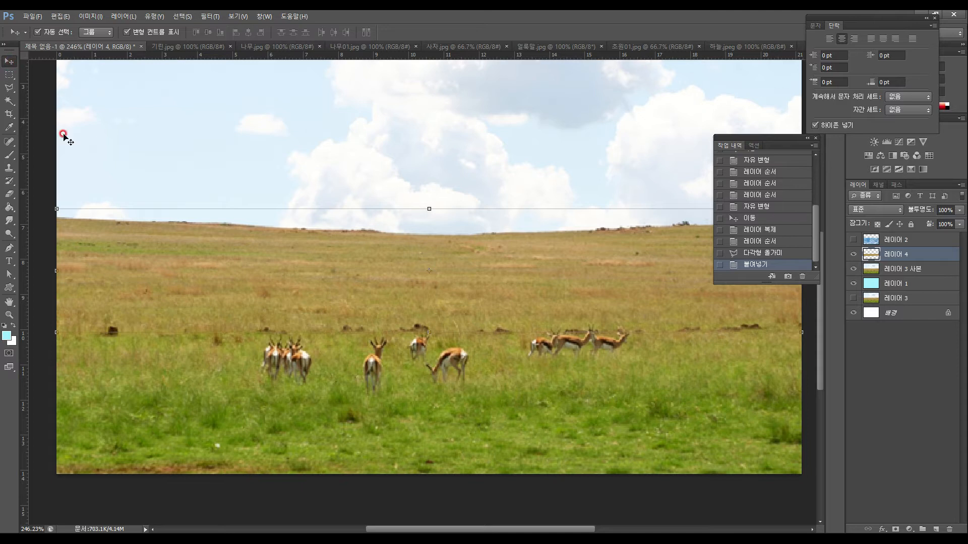
left_click_drag(332, 269, 336, 351)
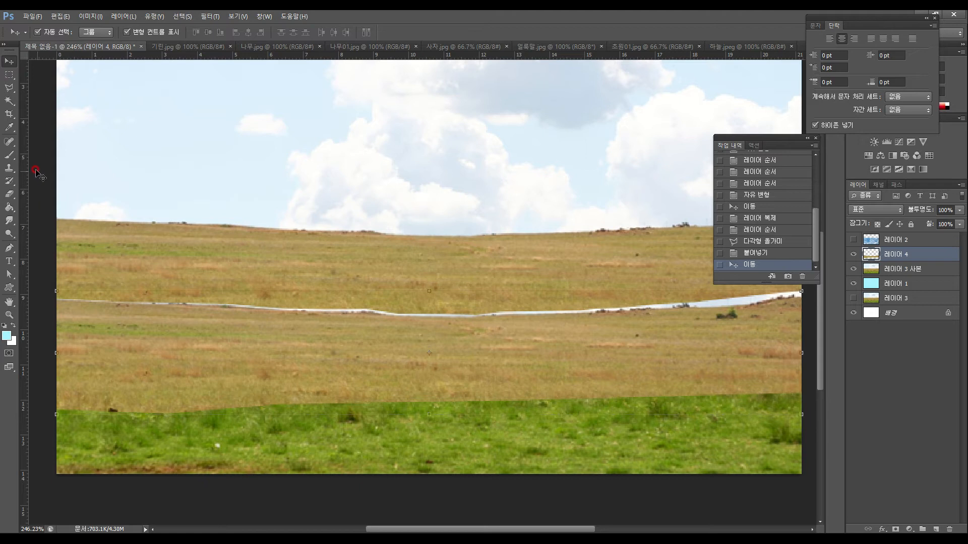
Step: Set up the Eraser with a 35 px brush, 41% opacity and 46% flow
left_click(9, 194)
left_click(51, 33)
left_click_drag(22, 65, 47, 65)
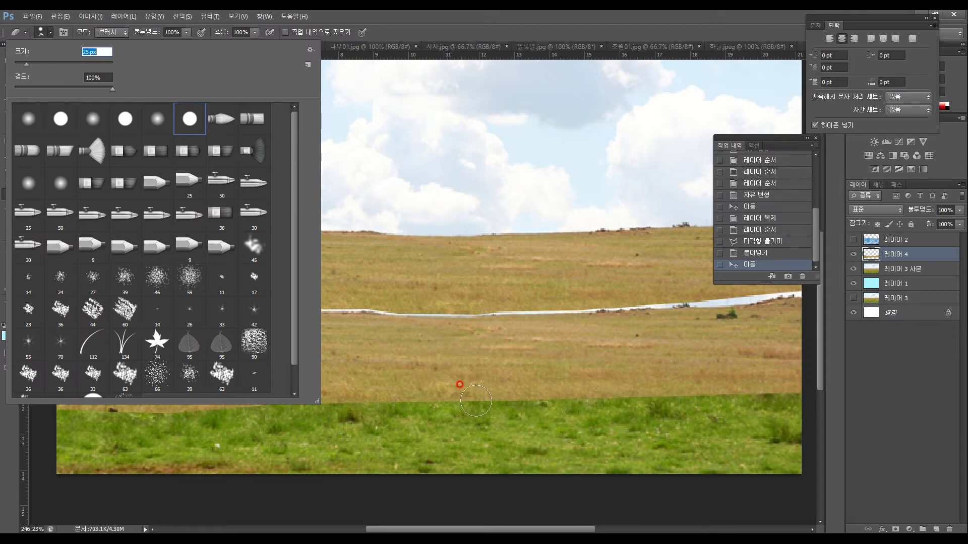
left_click_drag(31, 61, 33, 64)
left_click(184, 32)
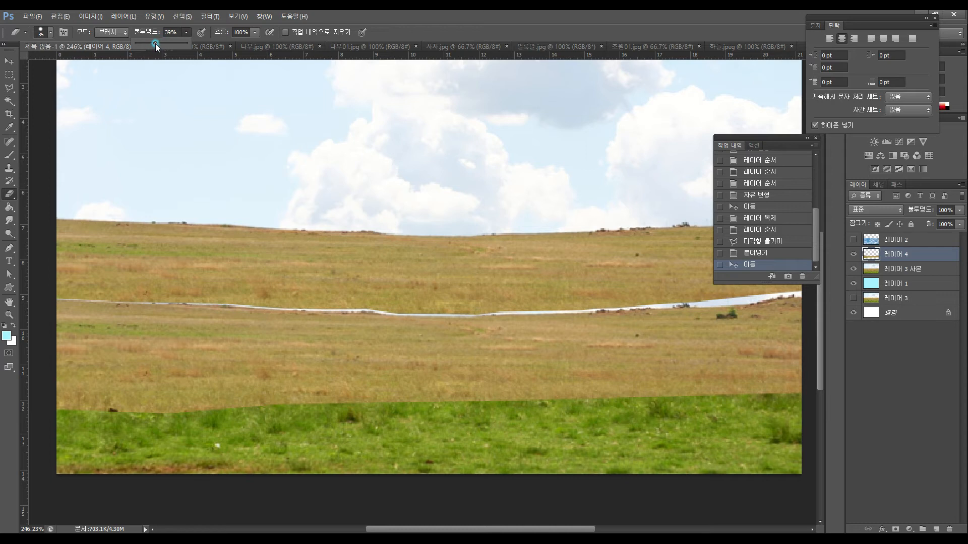
left_click(254, 34)
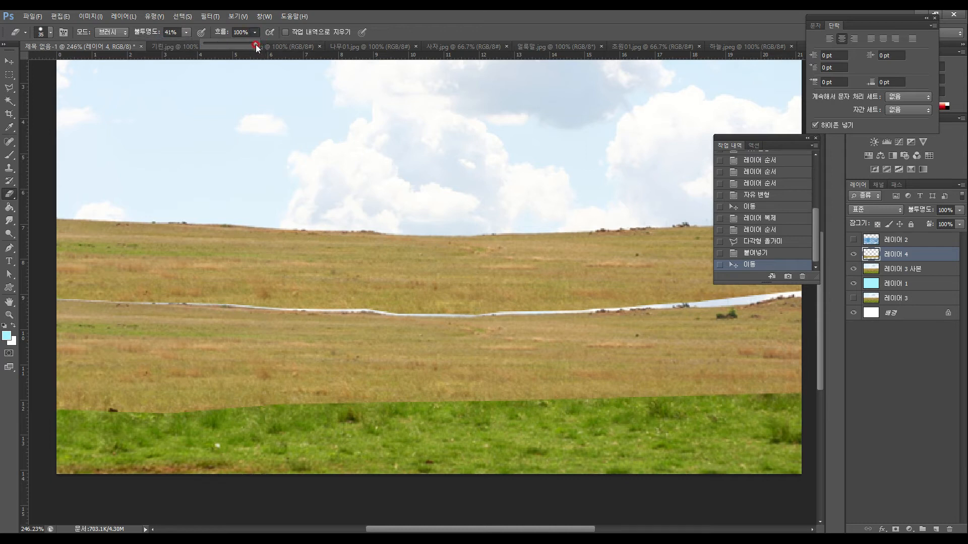
left_click_drag(228, 44, 227, 44)
Step: Erase along the lower edge of the pasted dry-grass band so it blends into the green grass
left_click(164, 419)
mouse_move(164, 418)
left_mouse_down()
mouse_move(265, 419)
mouse_move(52, 425)
mouse_move(159, 435)
mouse_move(43, 438)
mouse_move(400, 428)
left_mouse_up()
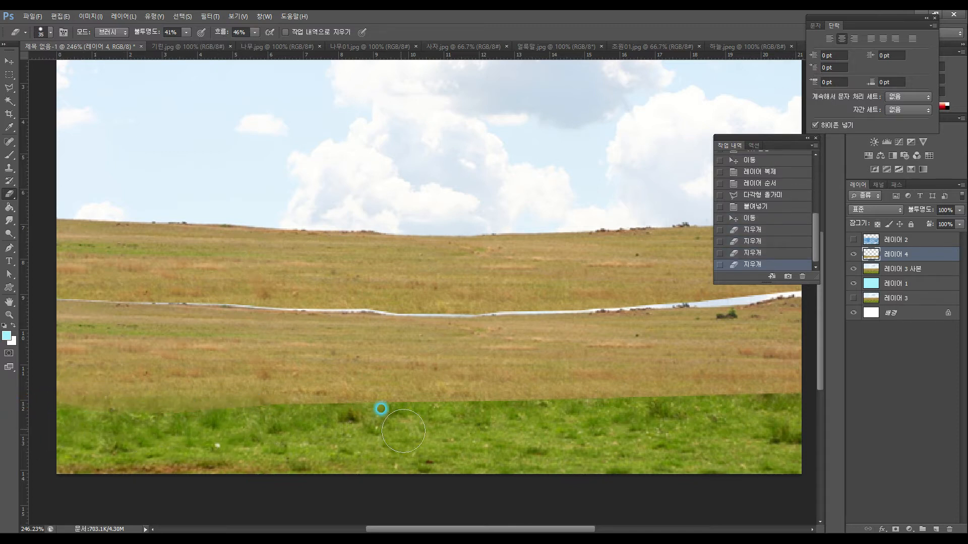
left_click_drag(235, 429, 470, 425)
left_click_drag(349, 415, 575, 411)
left_click_drag(458, 416, 641, 410)
left_click_drag(448, 418, 689, 431)
left_click_drag(550, 427, 807, 396)
mouse_move(746, 403)
left_mouse_down()
mouse_move(695, 412)
mouse_move(713, 416)
left_mouse_up()
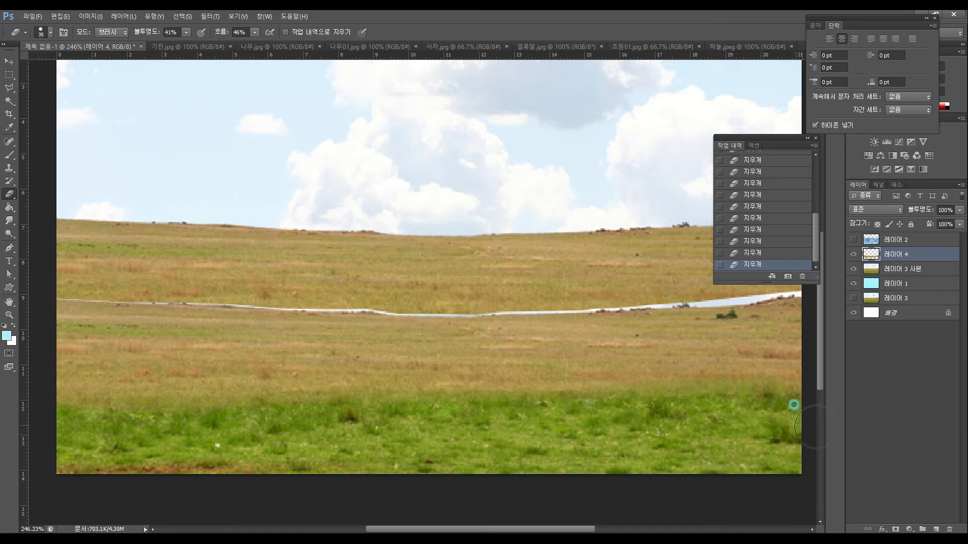
left_click_drag(342, 479, 345, 484)
Step: Switch the Eraser to the soft round brush with 0% hardness, keeping the 35 px size
left_click(50, 32)
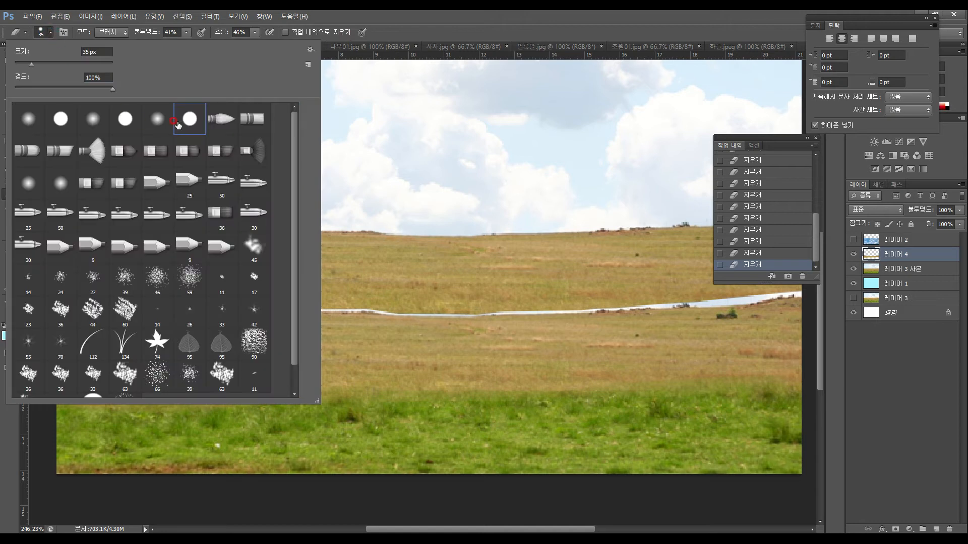
left_click(157, 120)
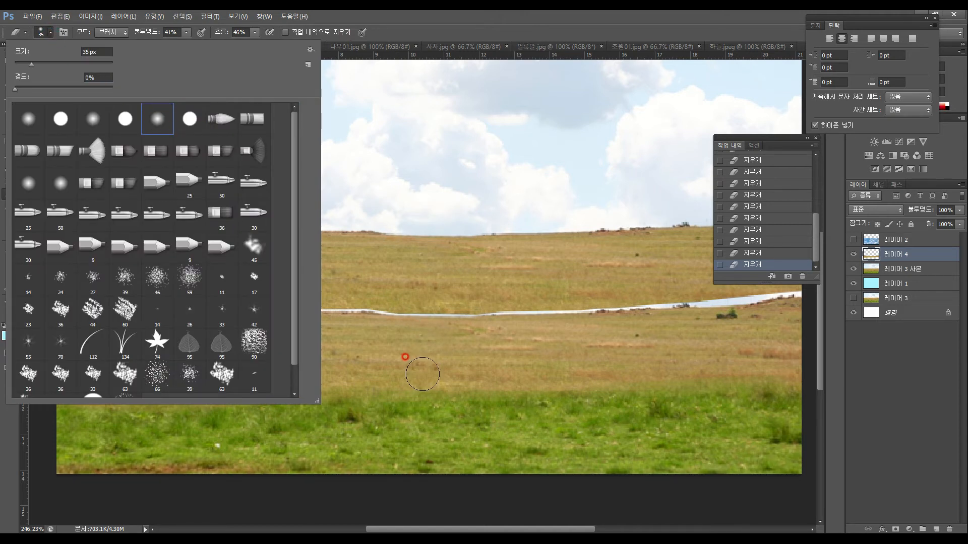
left_click(427, 362)
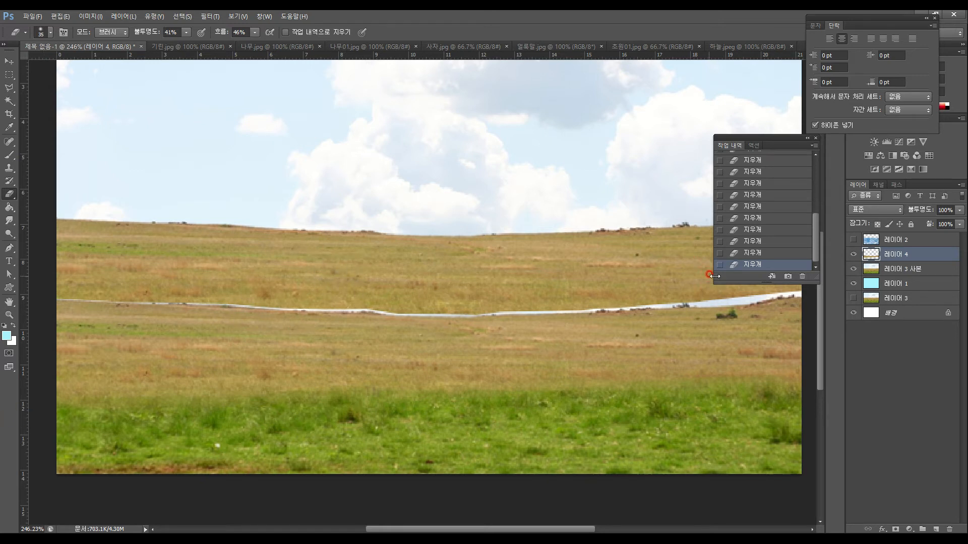
Step: Toggle the visibility of 레이어 3 사본 and 레이어 4 in turn to examine how the two grass layers combine
left_click(907, 269)
left_click(854, 268)
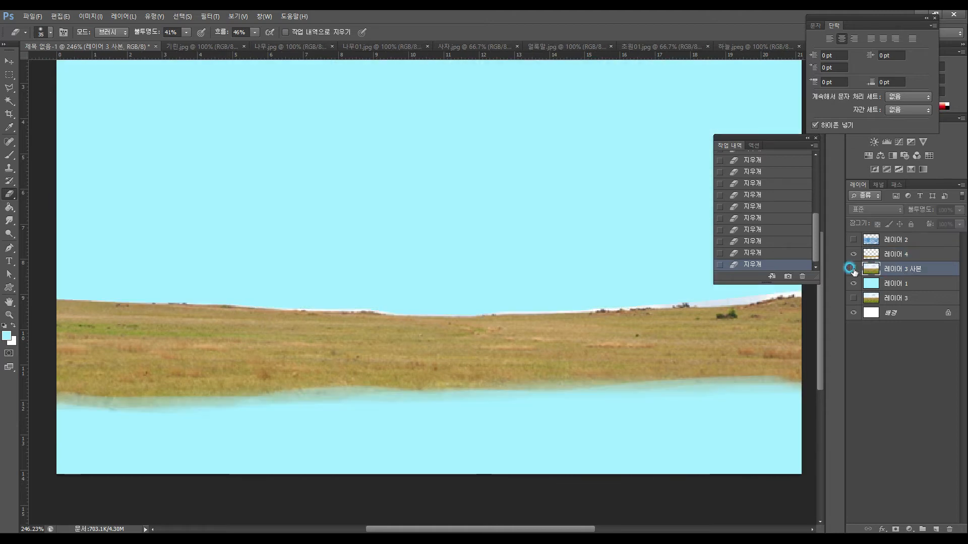
left_click(853, 269)
left_click(853, 268)
left_click(854, 269)
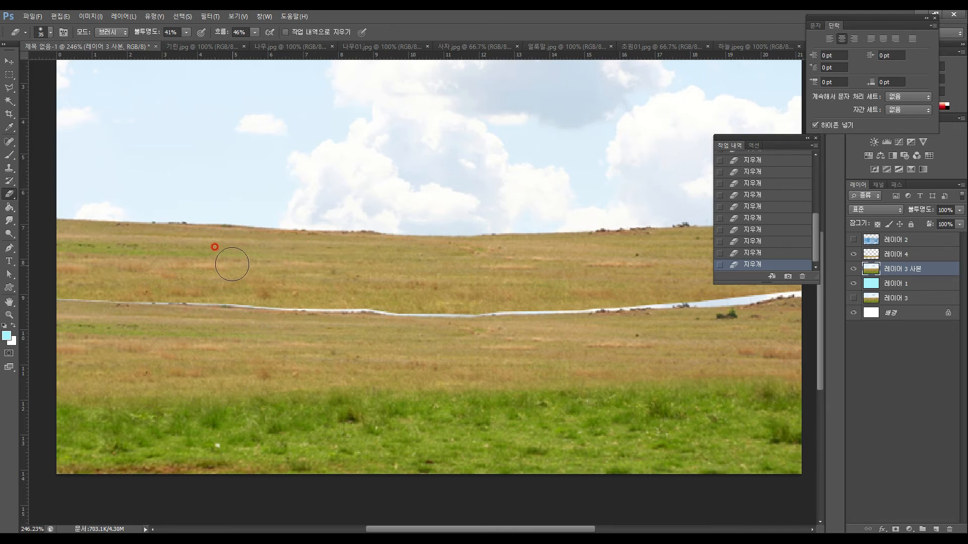
left_click(895, 255)
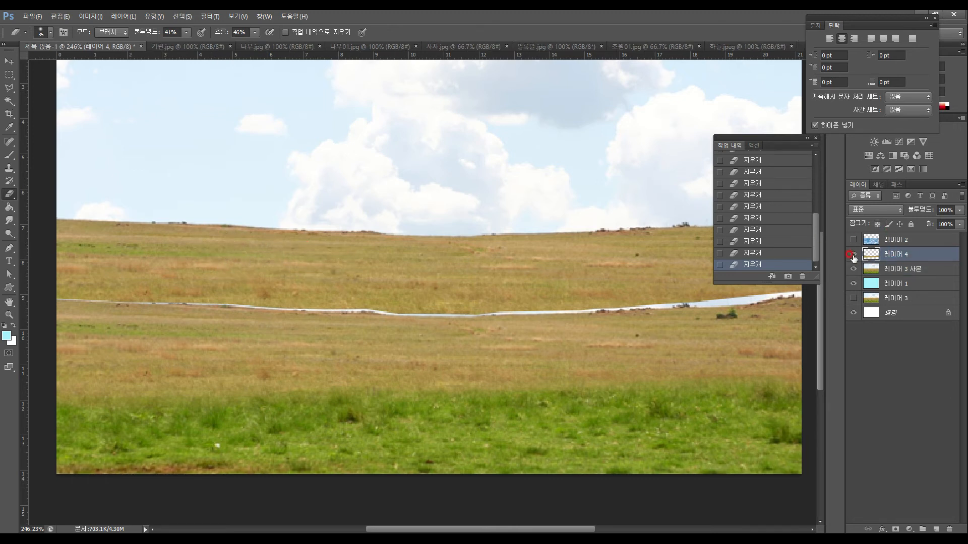
left_click(853, 254)
left_click(852, 255)
left_click(852, 255)
left_click(851, 255)
Step: Select the empty area above the grass band on 레이어 4 with the Magic Wand, delete it from 레이어 3 사본, and deselect
left_click(19, 103)
left_click(328, 275)
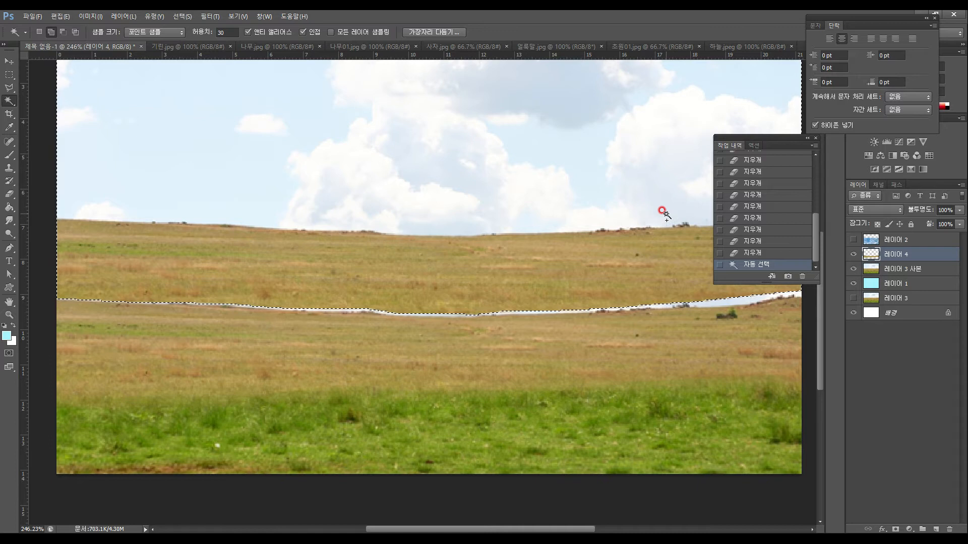
left_click(909, 273)
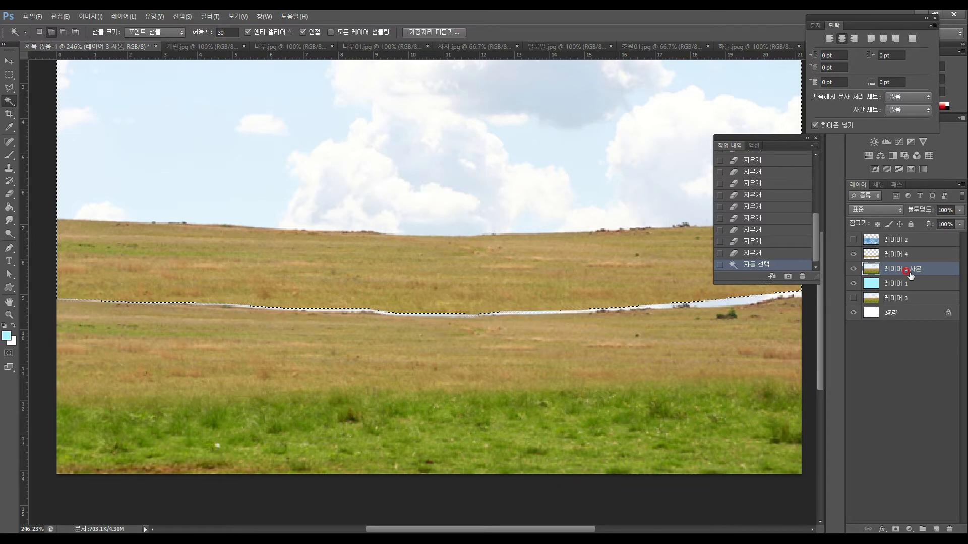
key("Delete")
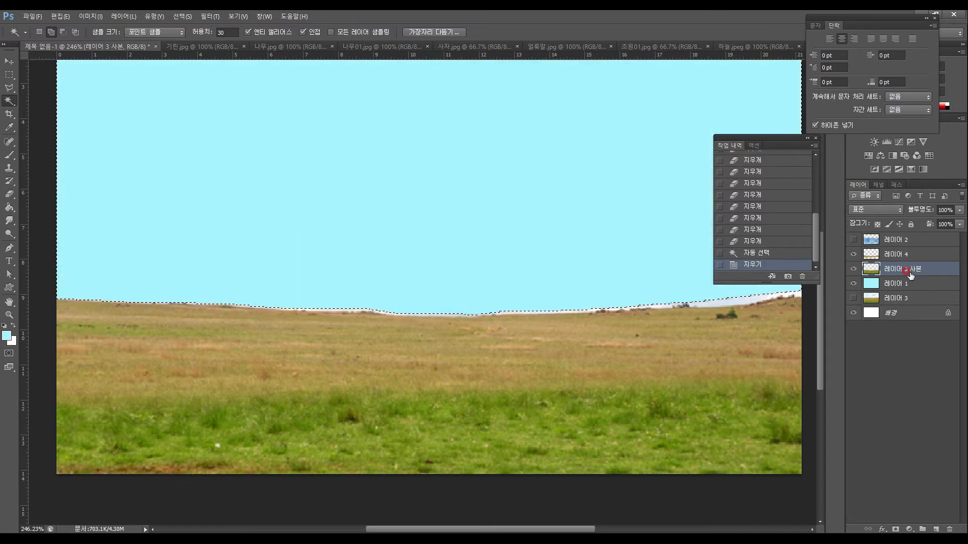
left_click(11, 76)
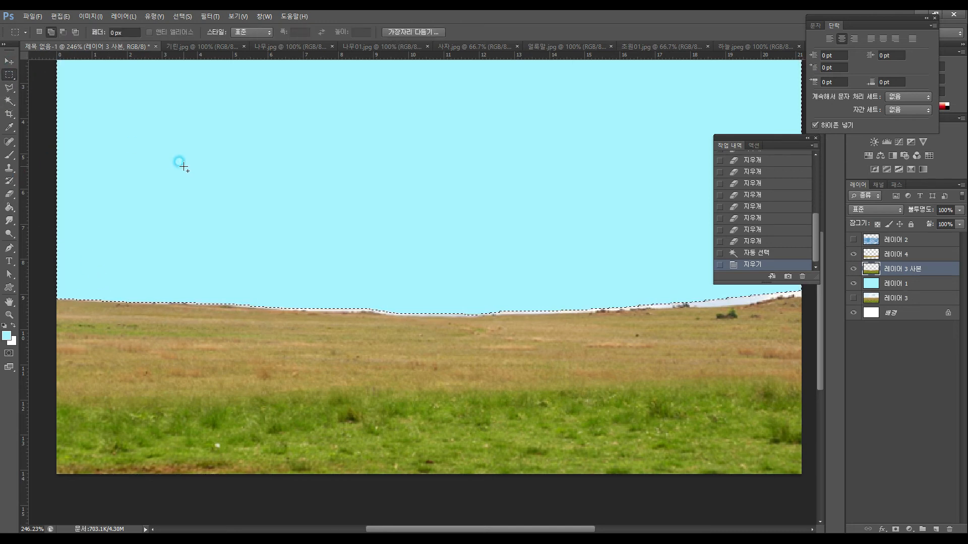
left_click(180, 168)
left_click(12, 65)
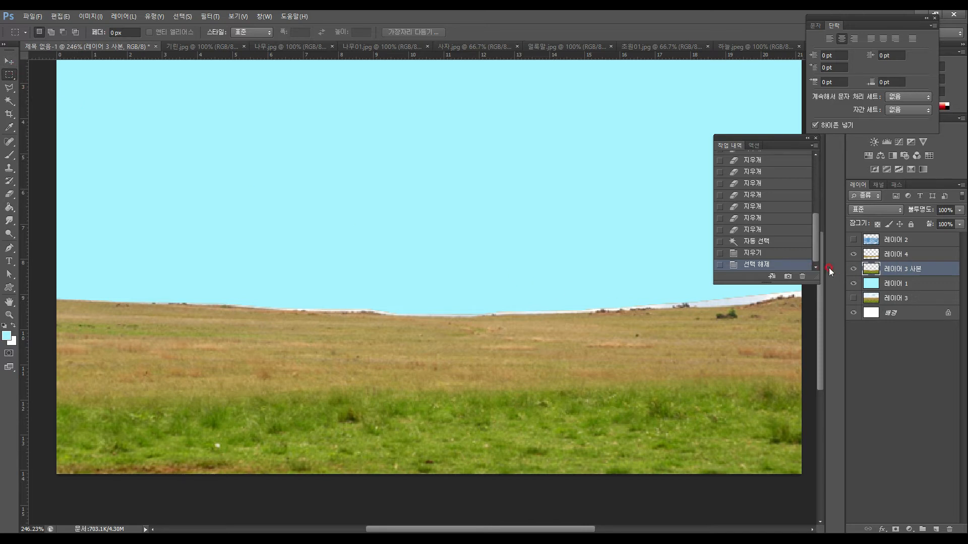
Step: Move the history panel clear of the skyline and set the Eraser size to 14 px
left_click_drag(775, 142, 745, 93)
left_click(695, 311)
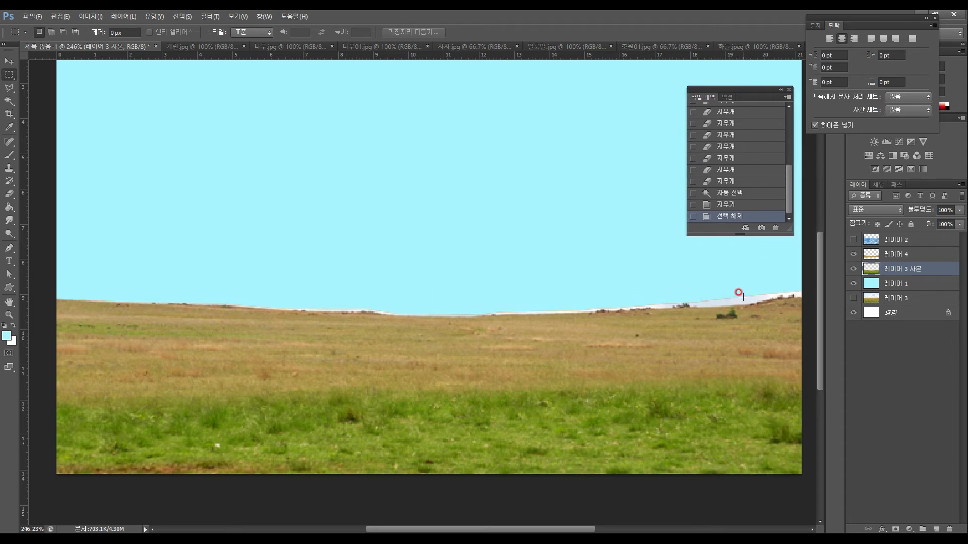
left_click(9, 194)
left_click(48, 31)
left_click_drag(28, 65, 21, 65)
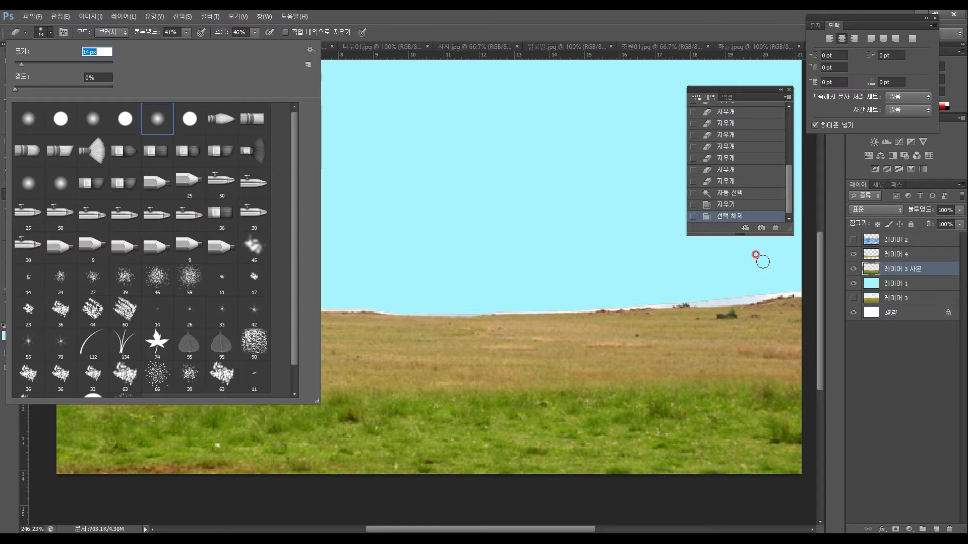
Step: Erase the pale sky remnants above the right end of the skyline on 레이어 3 사본 and 레이어 4
left_click(693, 290)
left_click(710, 293)
left_click(770, 288)
left_click(726, 278)
left_click(914, 260)
left_click(763, 283)
left_click(764, 288)
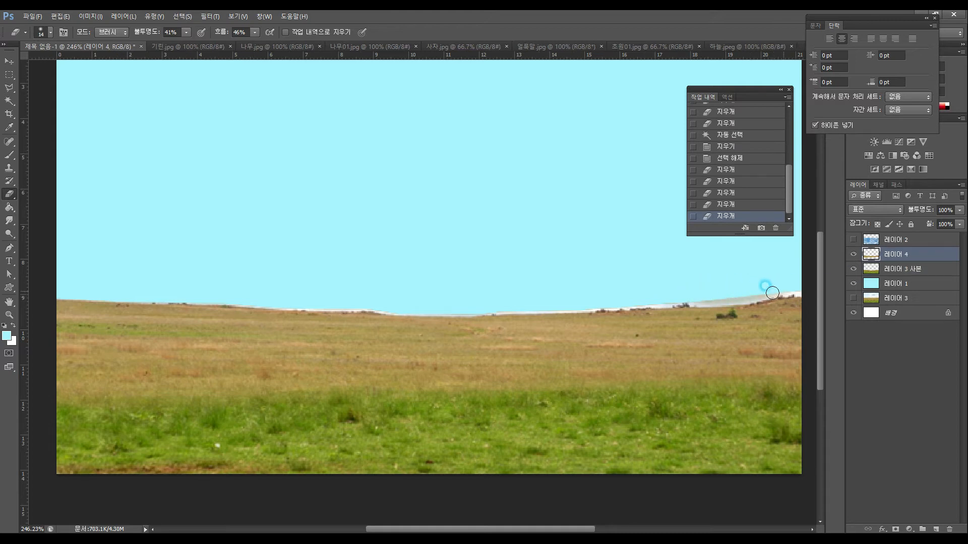
left_click(770, 291)
mouse_move(741, 295)
left_mouse_down()
mouse_move(781, 288)
mouse_move(697, 294)
mouse_move(803, 286)
mouse_move(665, 285)
left_mouse_up()
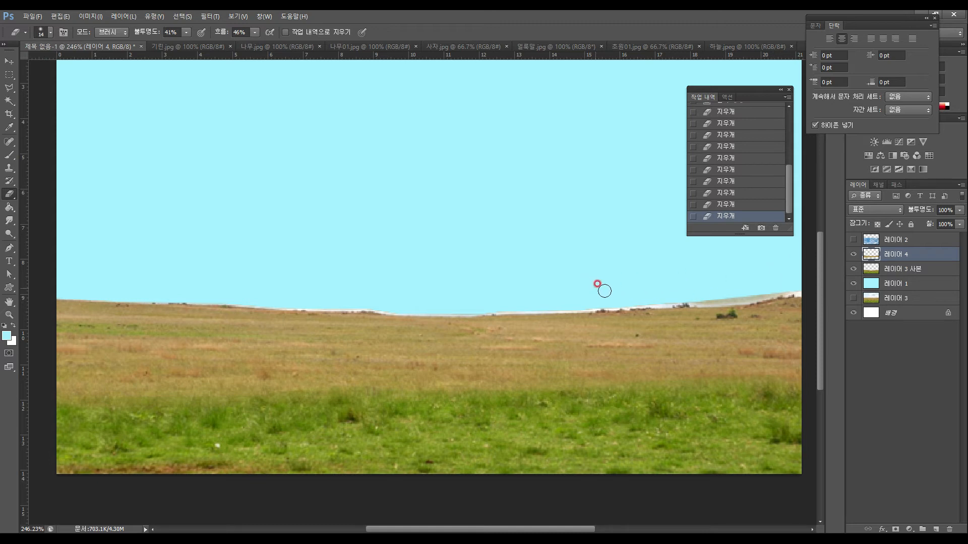
Step: Clean up the remaining white fringe along the skyline with the Eraser, alternating between 레이어 3 사본 and 레이어 4
left_click(896, 269)
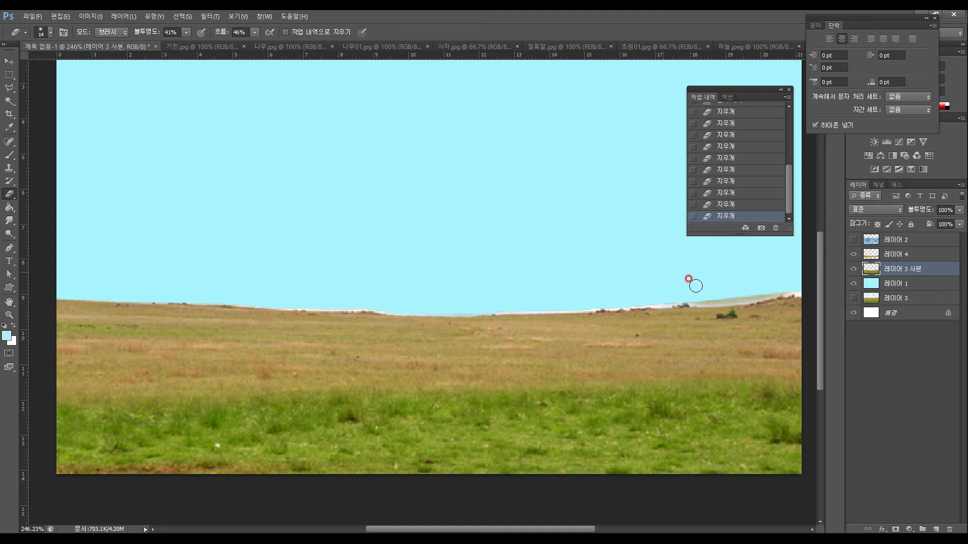
mouse_move(707, 293)
left_mouse_down()
mouse_move(807, 293)
mouse_move(789, 296)
left_mouse_up()
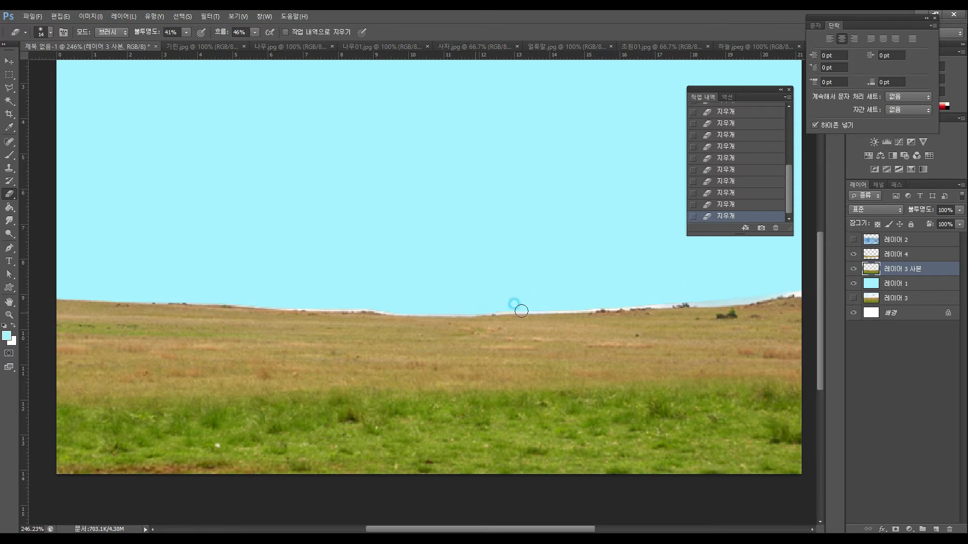
left_click(903, 254)
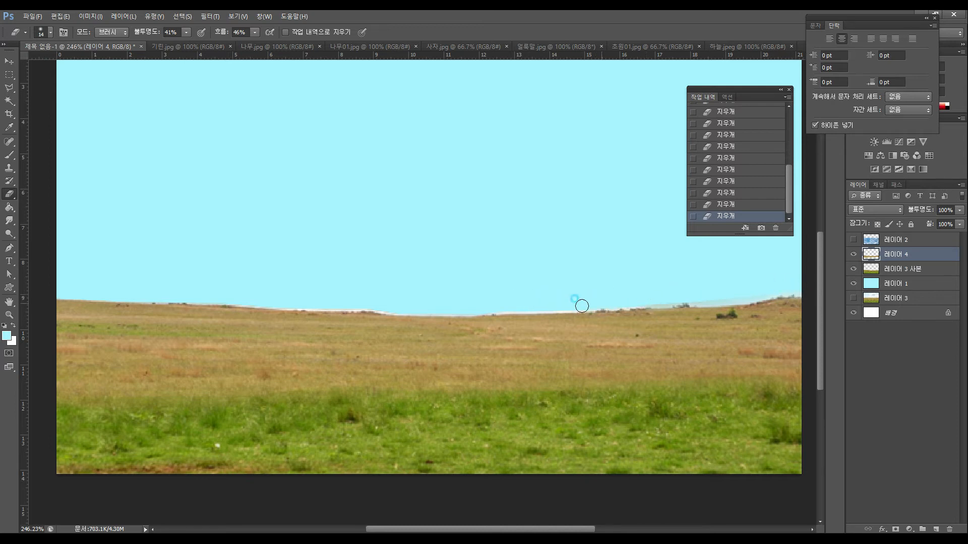
left_click(899, 269)
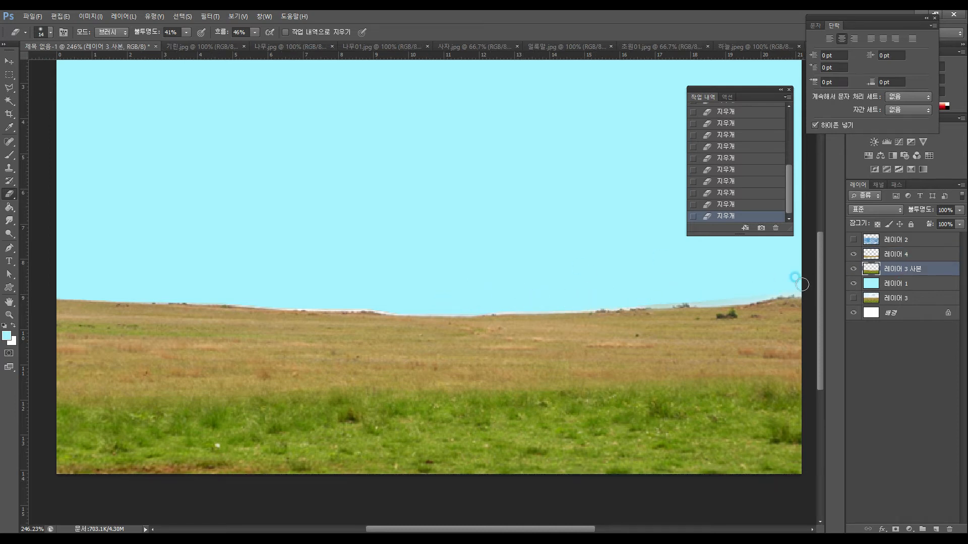
mouse_move(606, 301)
left_mouse_down()
mouse_move(770, 292)
mouse_move(641, 301)
mouse_move(733, 299)
mouse_move(664, 301)
mouse_move(722, 302)
left_mouse_up()
left_click(214, 301)
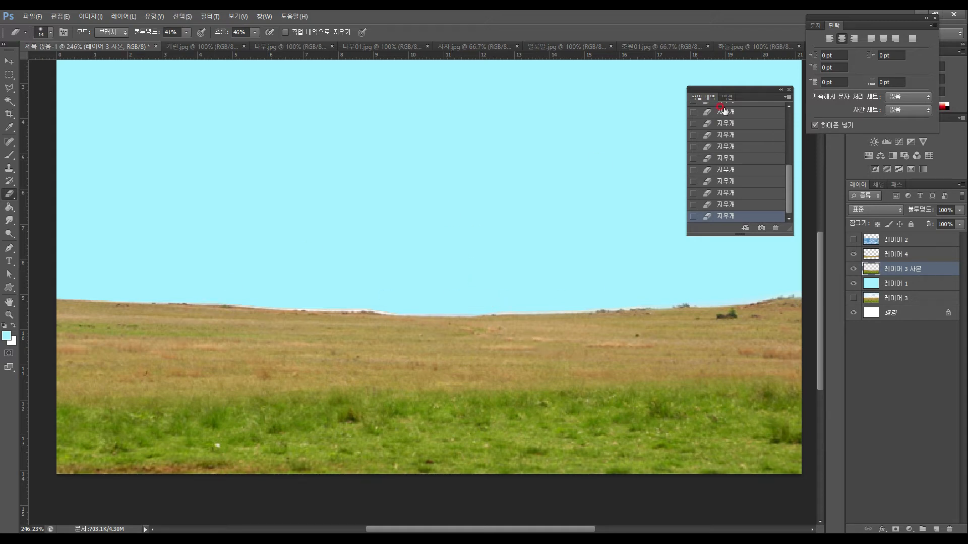
left_click_drag(755, 89, 742, 72)
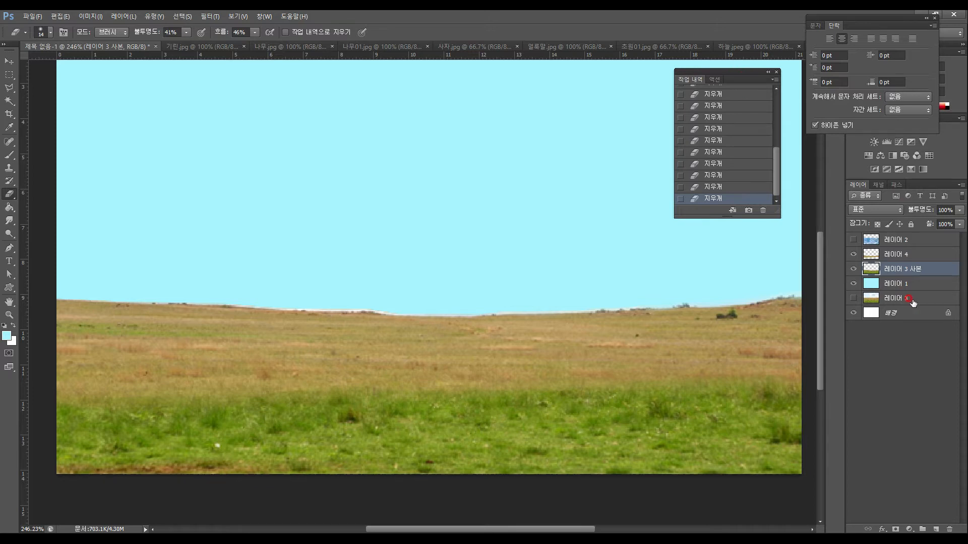
Step: Show the cloudy sky on 레이어 2 and place that layer directly below 레이어 4
left_click(913, 254)
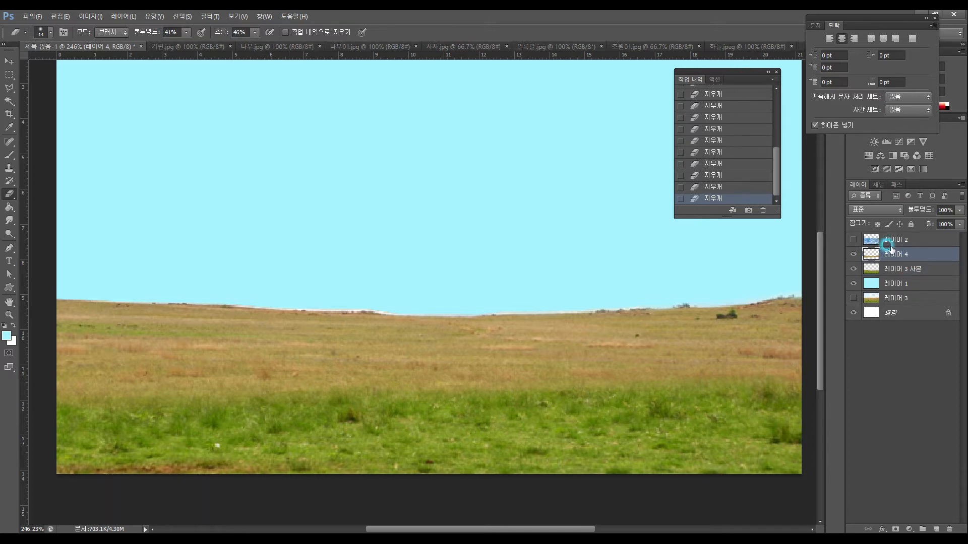
left_click(853, 240)
left_click(929, 243)
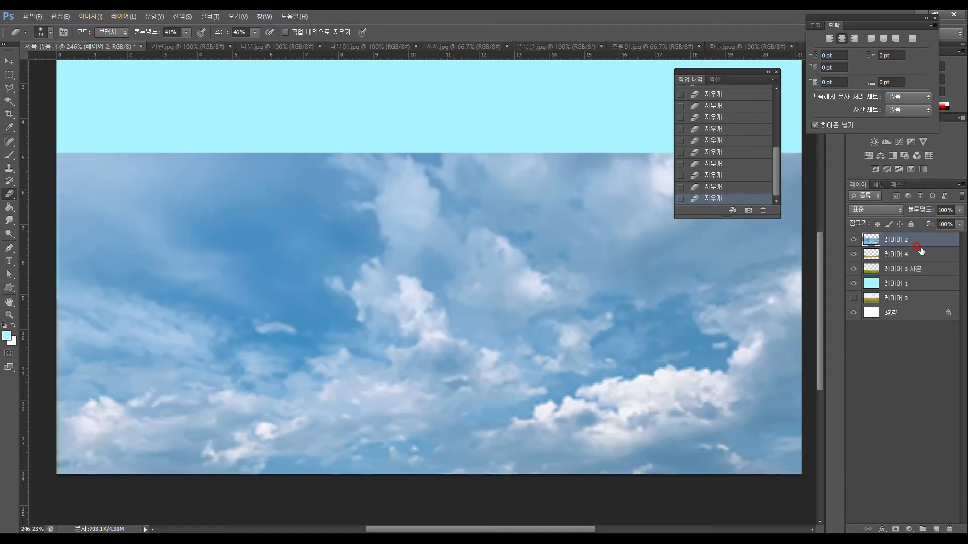
left_click(10, 61)
left_click_drag(915, 243, 914, 262)
Step: Move the sky on 레이어 2 up until it covers the canvas from its upper edge across the full width
left_click_drag(467, 242, 455, 155)
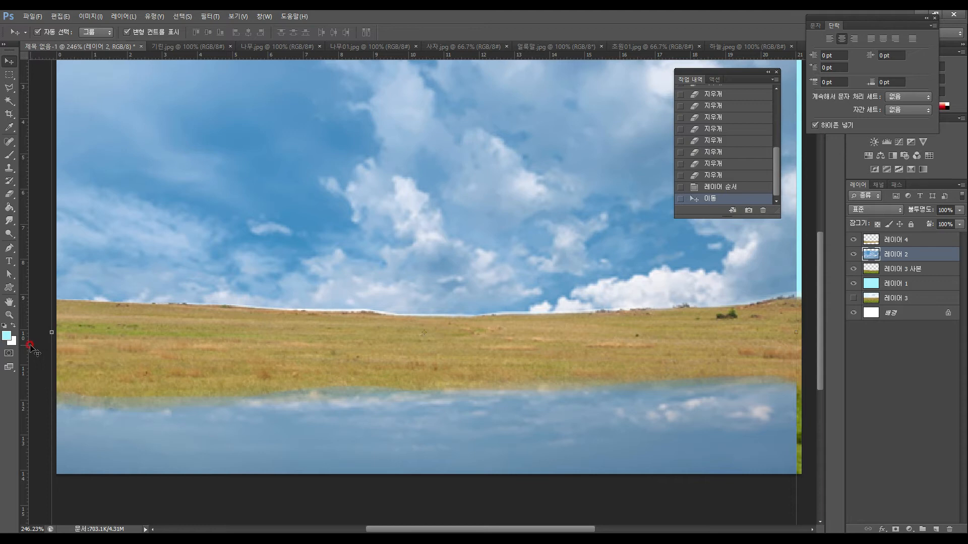
left_click(5, 315)
left_click(320, 354, "alt")
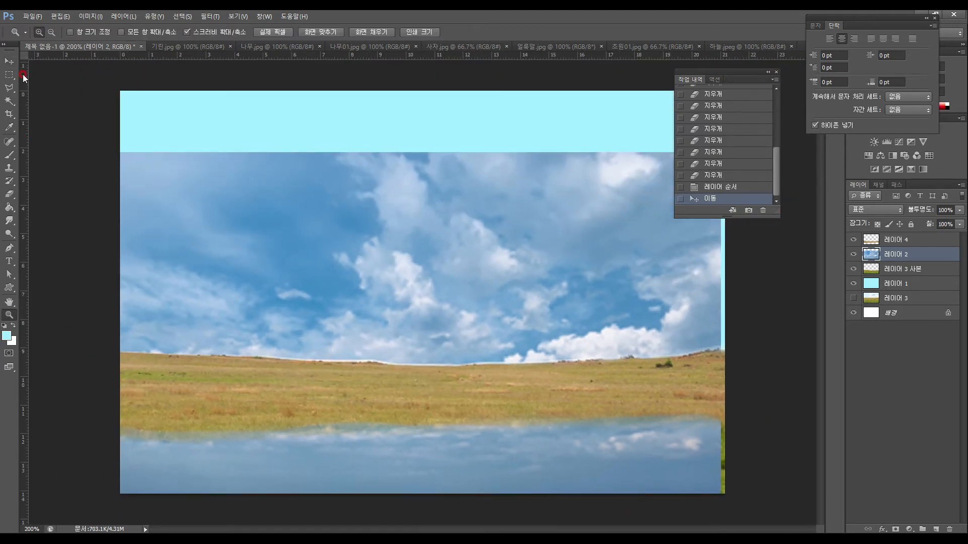
left_click(10, 61)
left_click_drag(293, 243, 294, 181)
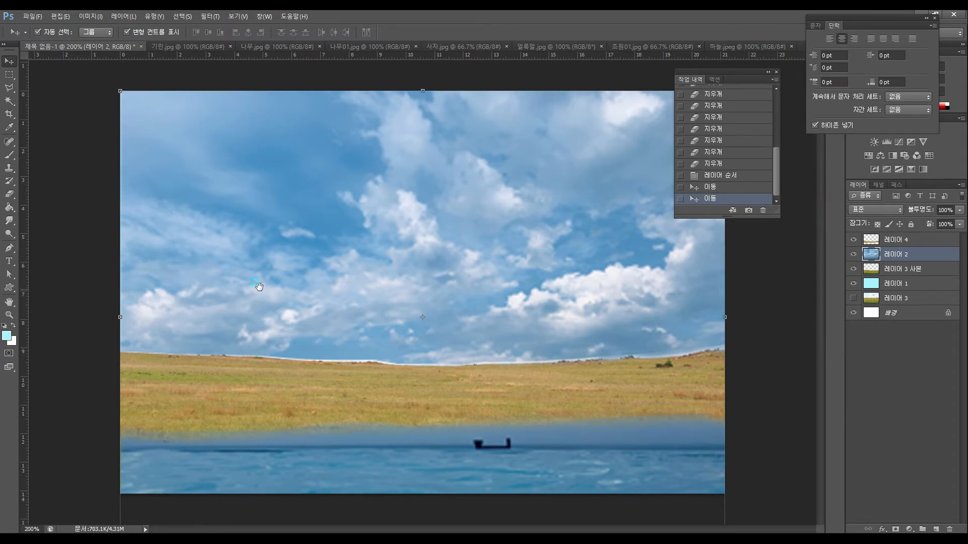
Step: Squash the sky on 레이어 2 vertically from its lower edge to 82.18% height and apply the transform
left_click(9, 315)
left_click(398, 303, "alt")
key("v")
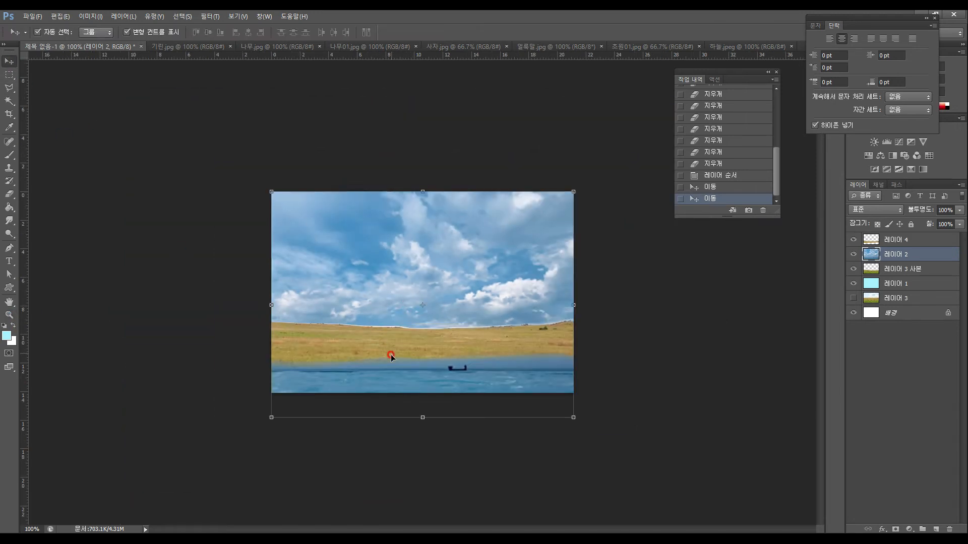
left_click_drag(422, 418, 427, 377)
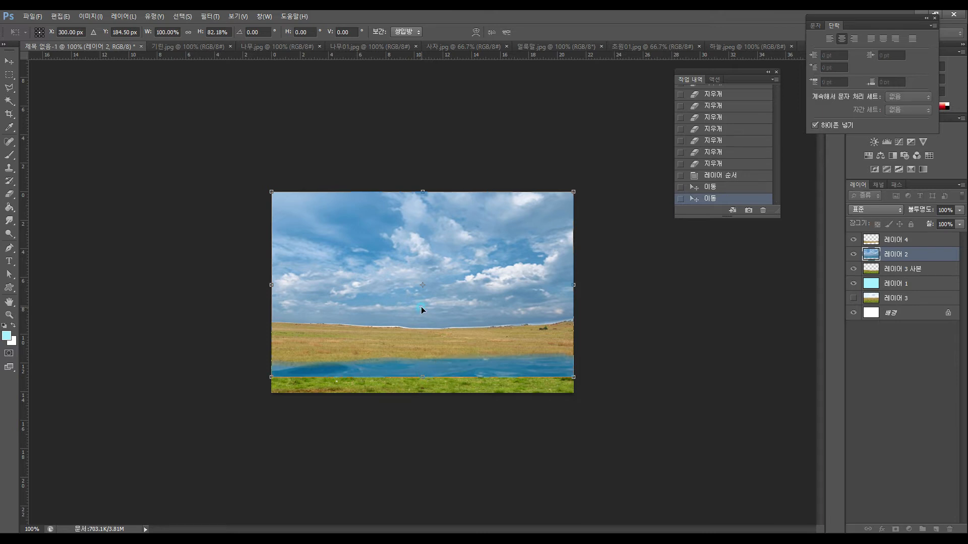
key("Return")
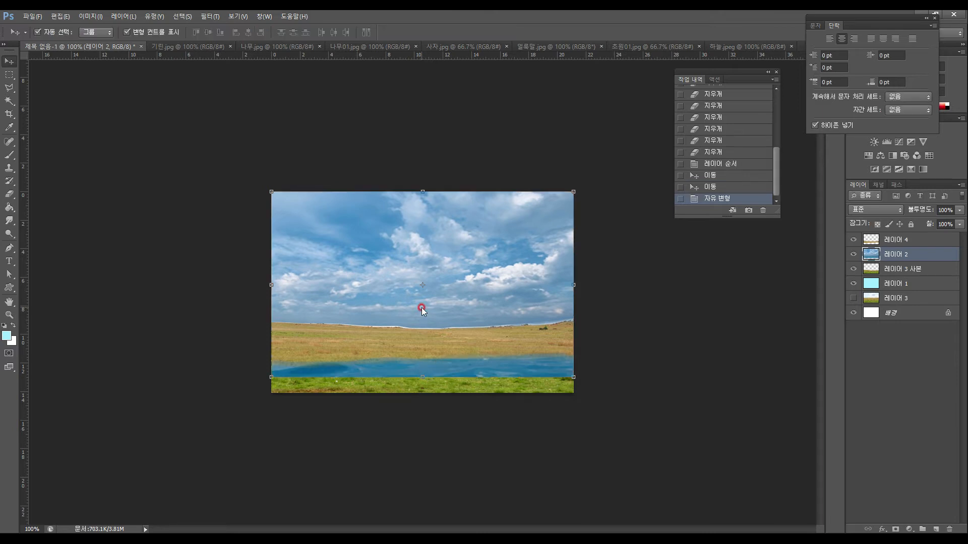
Step: Outline the part of 레이어 2 below the skyline with the Polygonal Lasso, delete it, and deselect
left_click(9, 195)
left_click(7, 89)
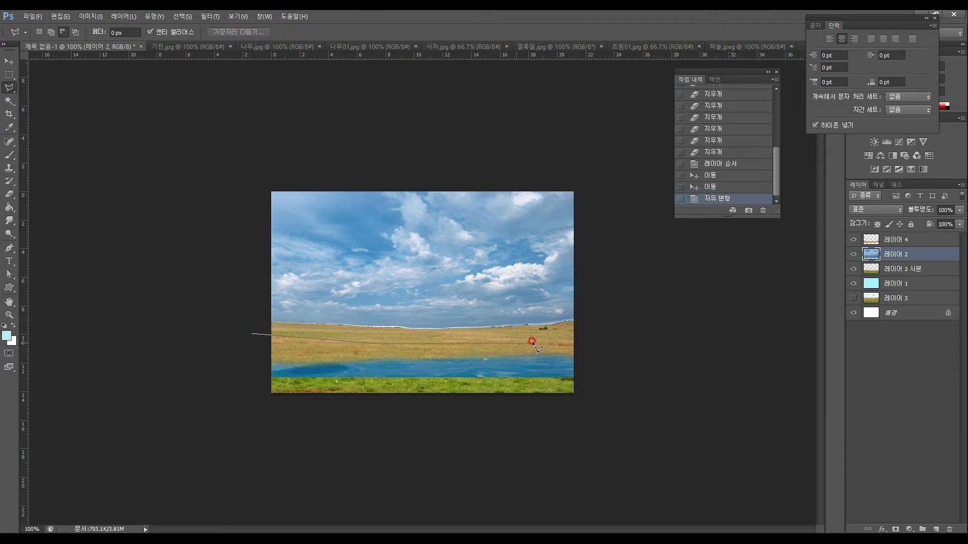
left_click(557, 335)
left_click(613, 325)
left_click(647, 395)
left_click(617, 449)
left_click(492, 459)
left_click(302, 446)
left_click(235, 425)
left_click(231, 404)
left_click(251, 334)
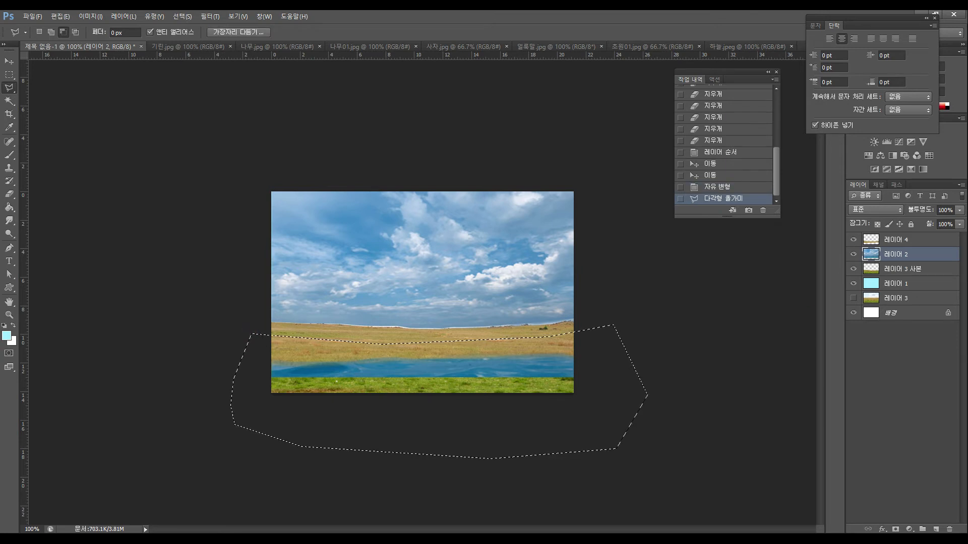
key("Delete")
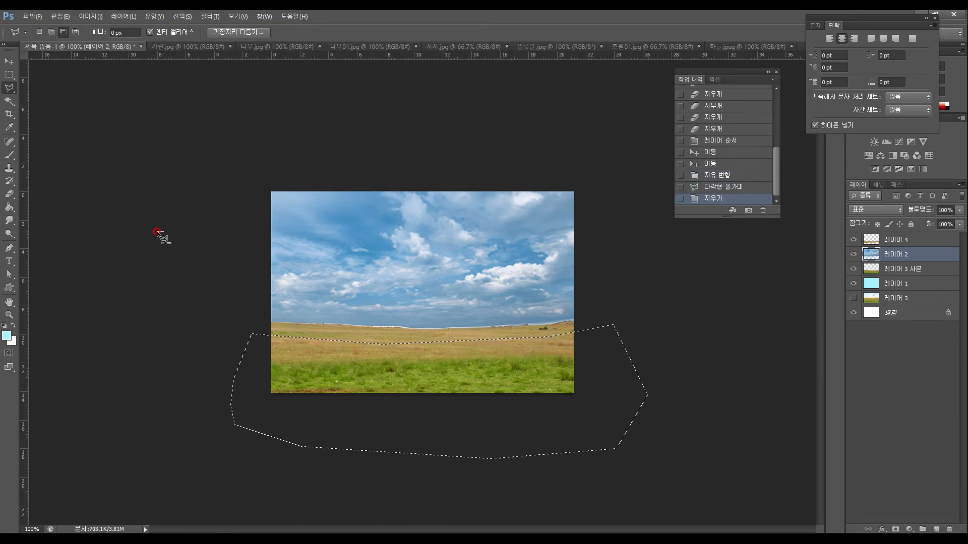
left_click(9, 74)
left_click(123, 166)
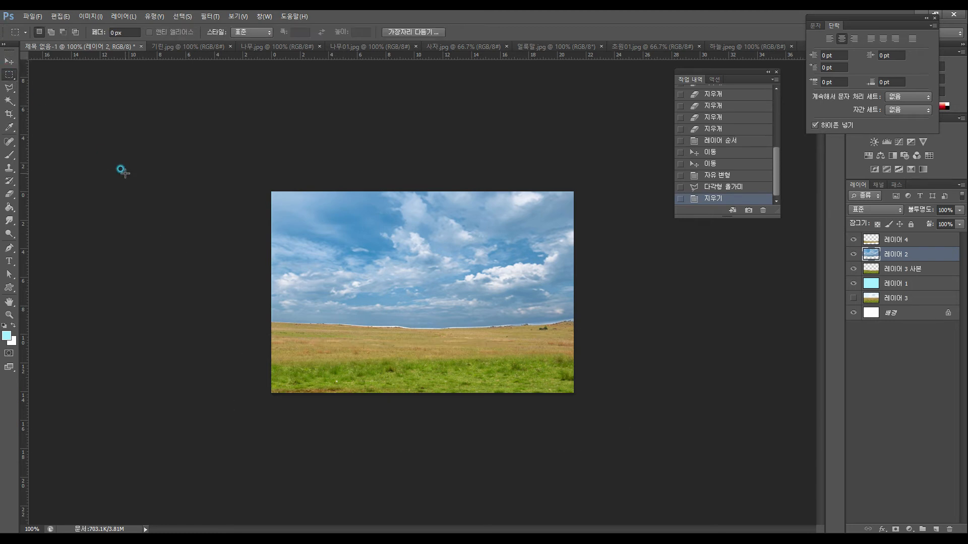
Step: Erase the pale fringe at the right end of the skyline on 레이어 4
left_click(9, 315)
left_click_drag(396, 369, 436, 341)
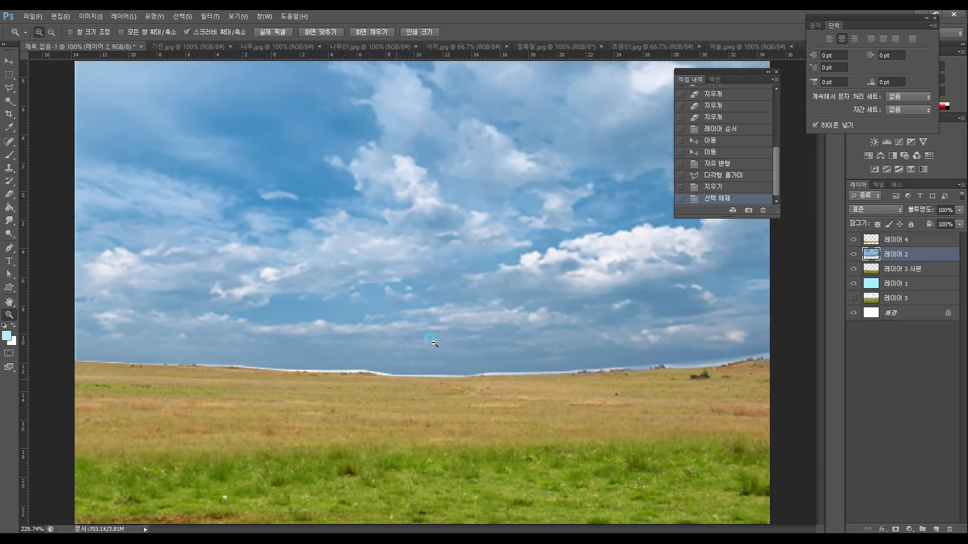
left_click(925, 271)
left_click(910, 244)
left_click(853, 240)
left_click(852, 240)
left_click(928, 245)
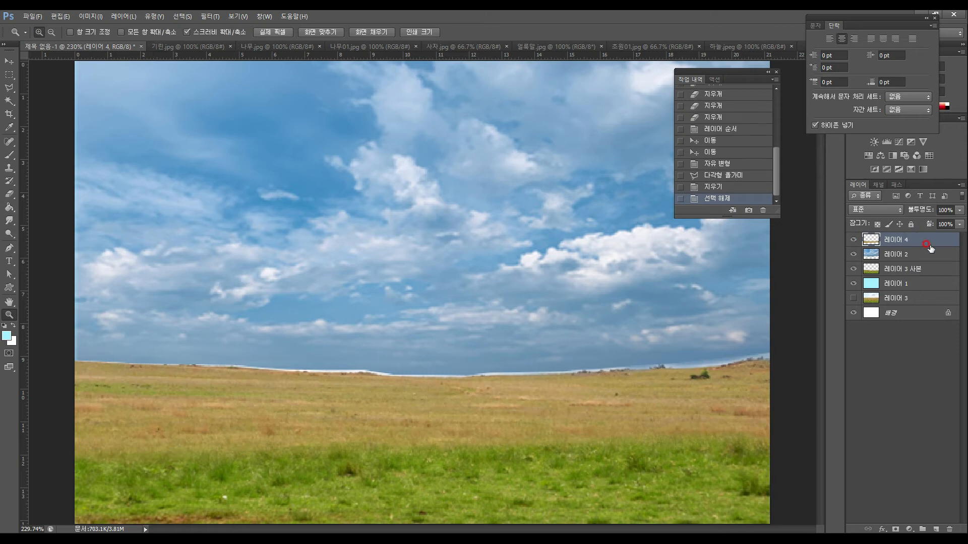
left_click(10, 195)
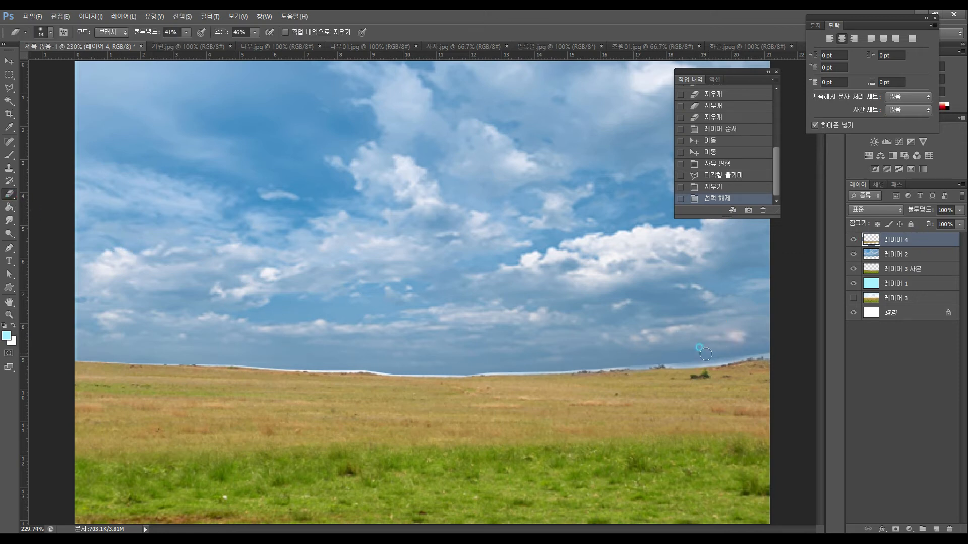
left_click_drag(687, 357, 788, 347)
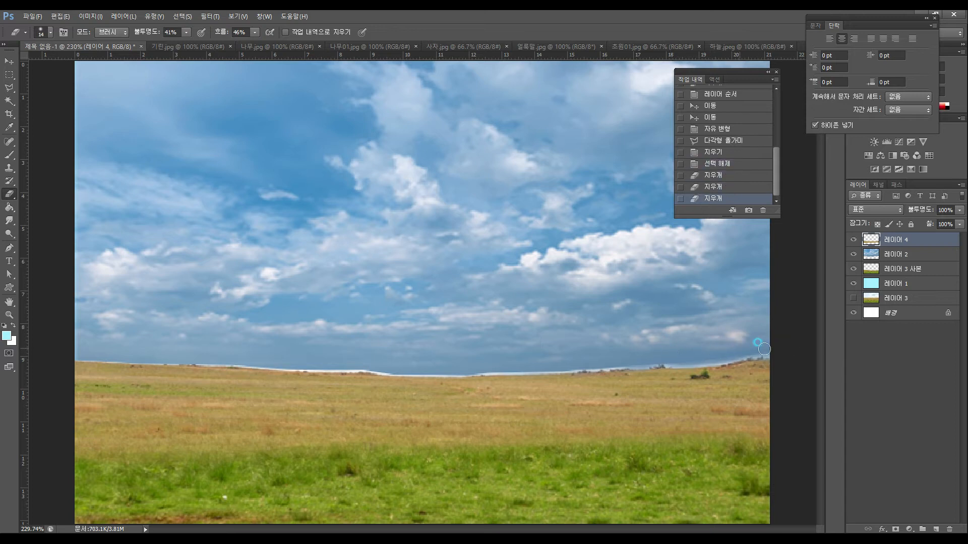
Step: Erase more fringe around the bushes on the right part of the skyline, and undo the last stroke
left_click(681, 356)
left_click(657, 353)
left_click(643, 355)
left_click(620, 355)
mouse_move(614, 363)
left_mouse_down()
mouse_move(593, 365)
mouse_move(696, 353)
left_mouse_up()
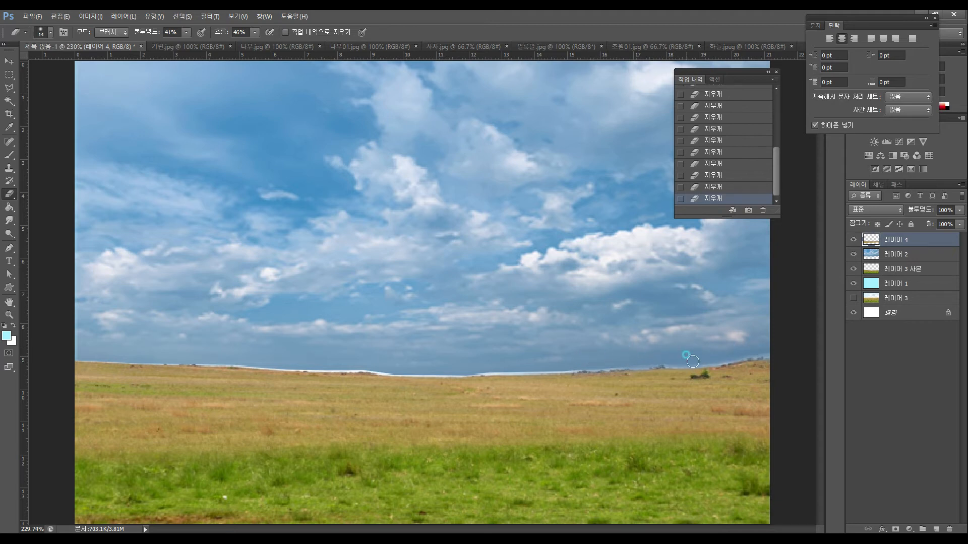
left_click_drag(577, 374, 482, 373)
key("ctrl+z")
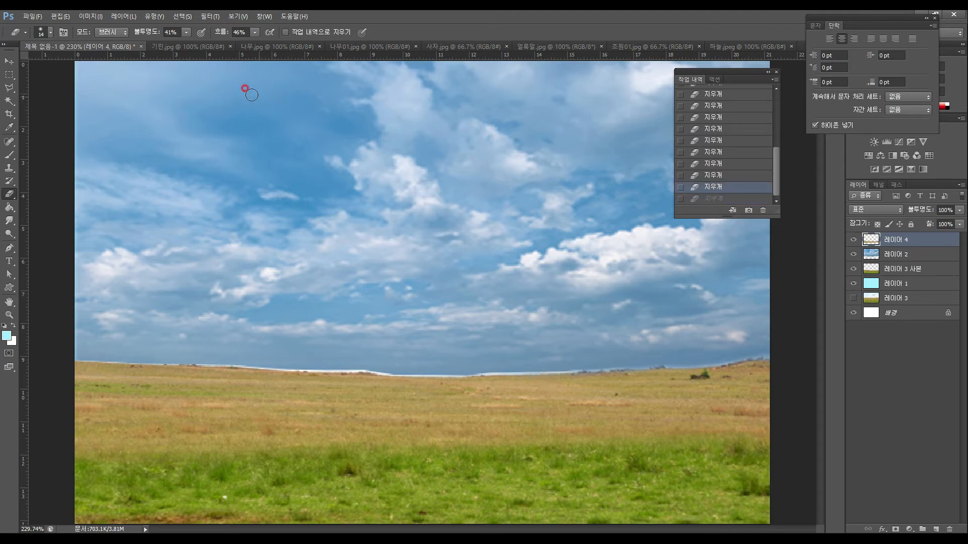
Step: Set the Eraser to a hard round brush of 9 px with 100% hardness, 100% opacity and 100% flow
left_click(9, 316)
left_click_drag(423, 372, 443, 328)
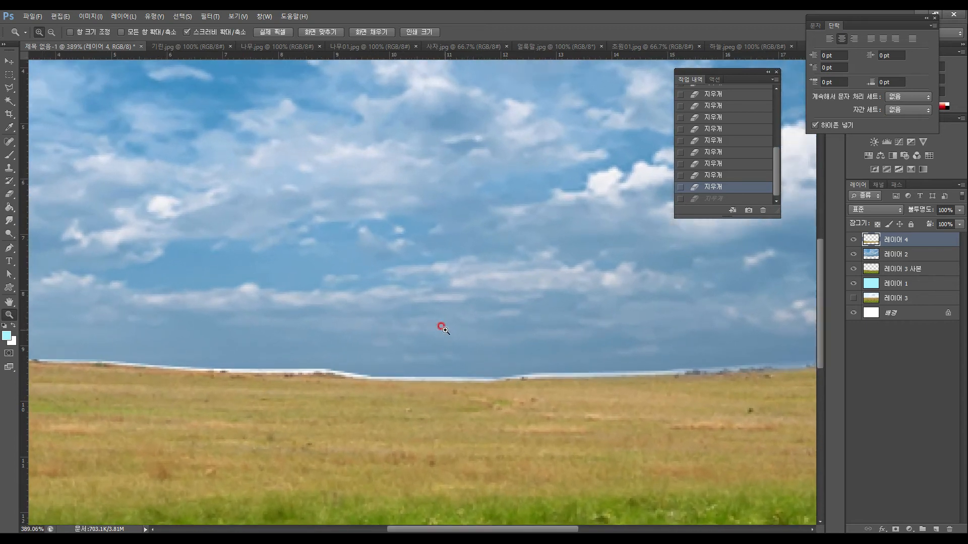
left_click(10, 195)
left_click(51, 32)
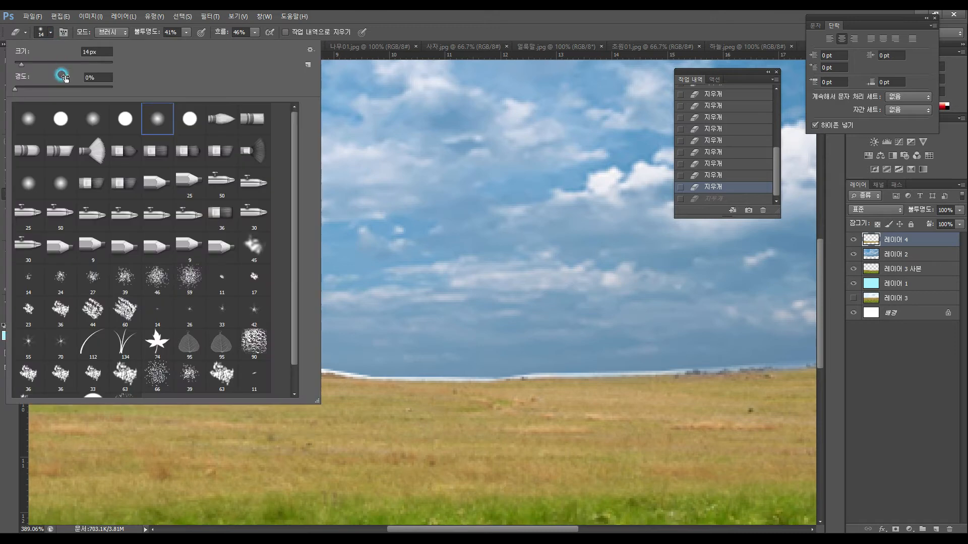
left_click(186, 31)
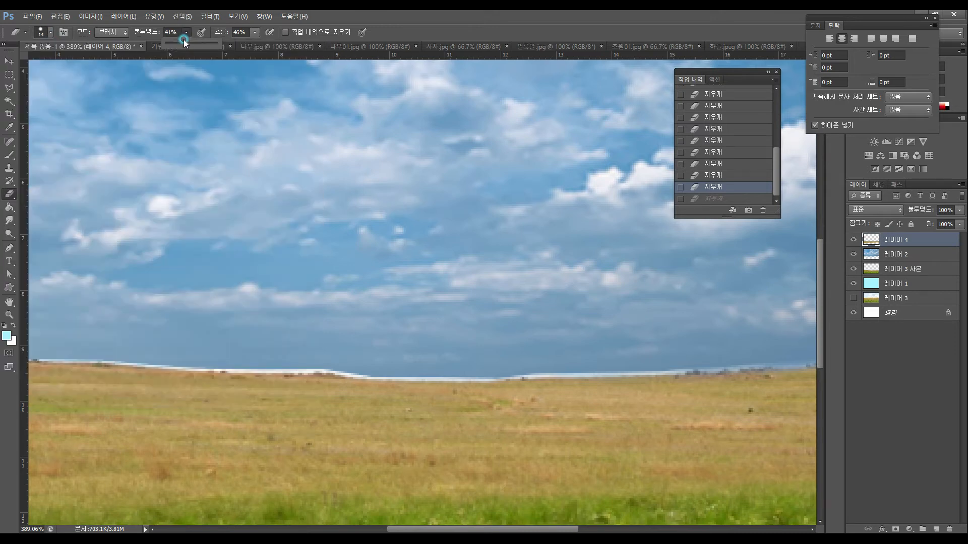
left_click(256, 34)
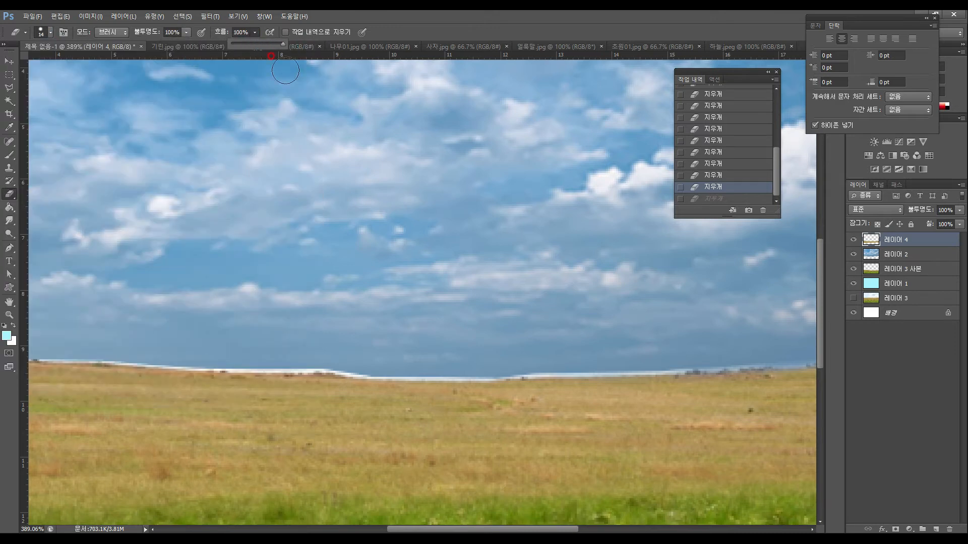
left_click(51, 32)
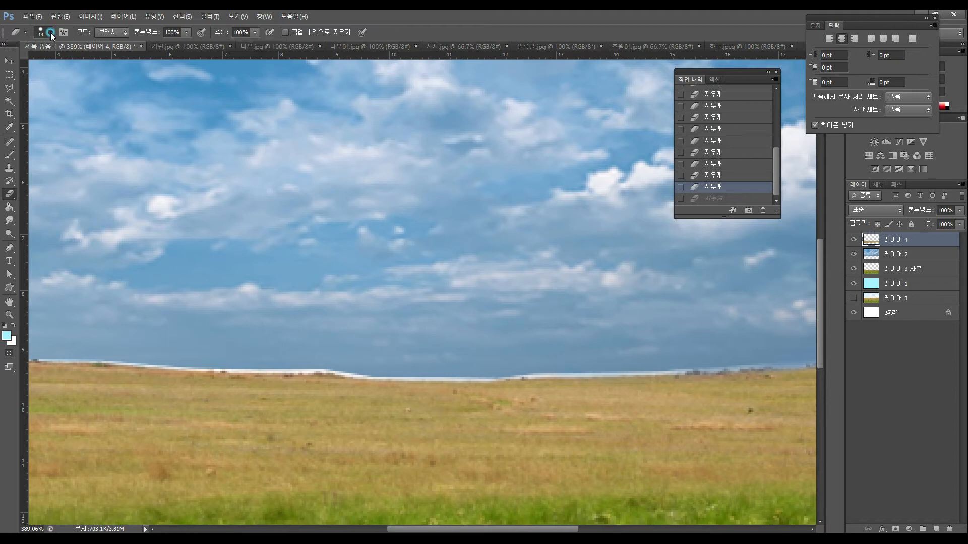
left_click_drag(21, 66, 19, 67)
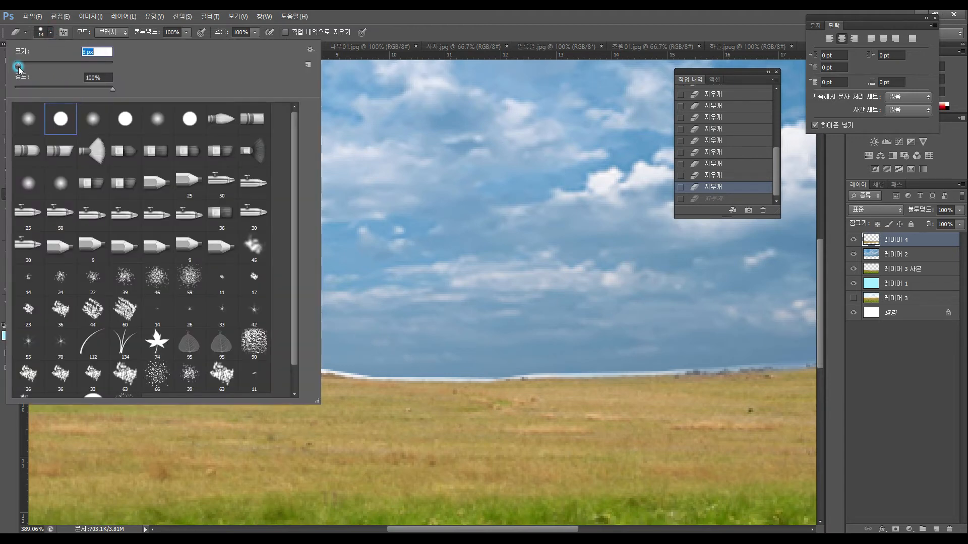
Step: Erase the white fringe along the middle of the skyline on 레이어 4
left_click(447, 367)
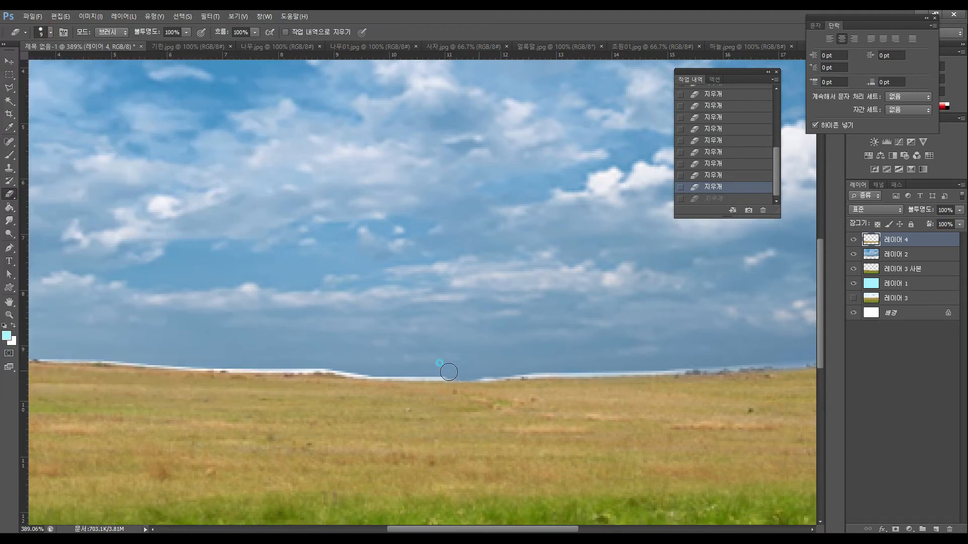
left_click(494, 372)
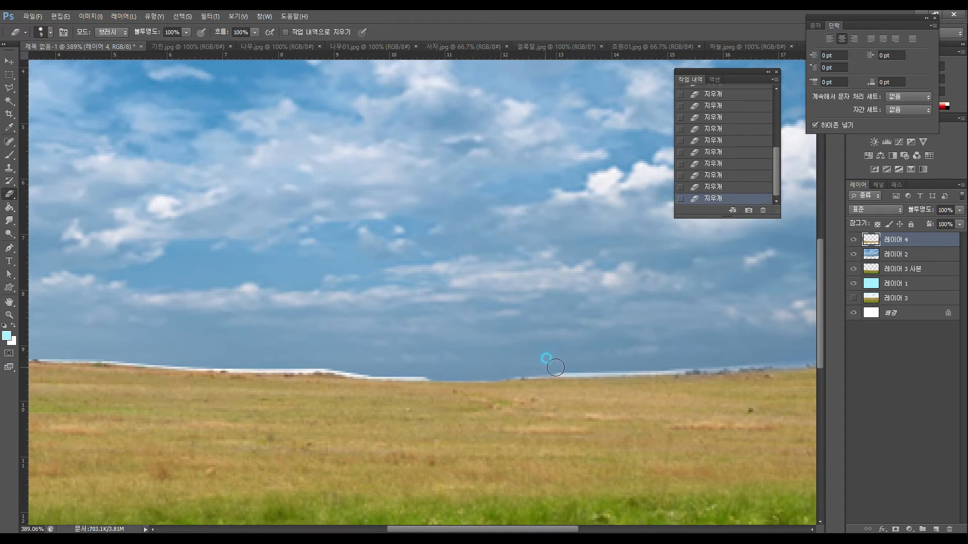
mouse_move(536, 369)
left_mouse_down()
mouse_move(688, 360)
mouse_move(670, 365)
mouse_move(679, 367)
mouse_move(731, 335)
mouse_move(695, 365)
mouse_move(714, 365)
left_mouse_up()
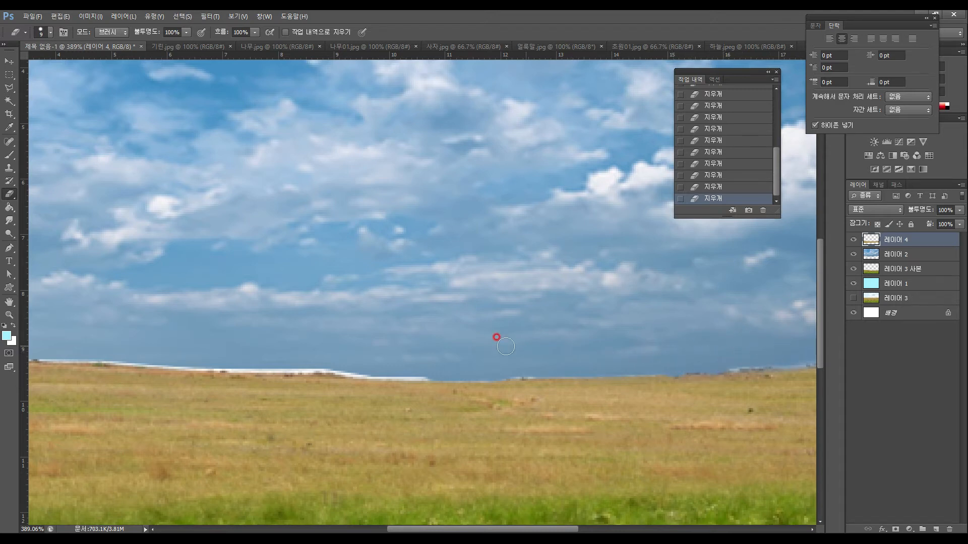
left_click_drag(431, 359, 236, 362)
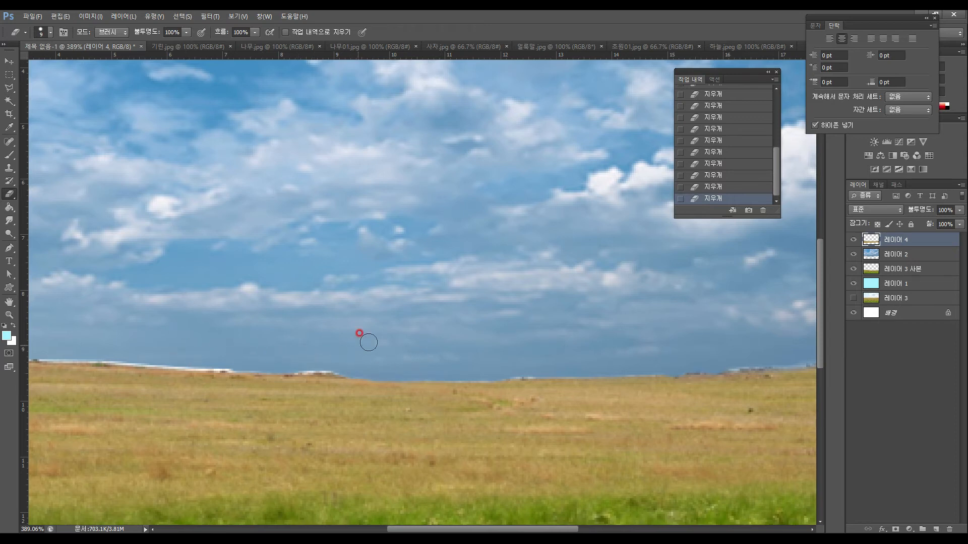
Step: Erase the remaining white fringe along the left part of the skyline up to the canvas edge
left_click_drag(377, 372, 702, 391)
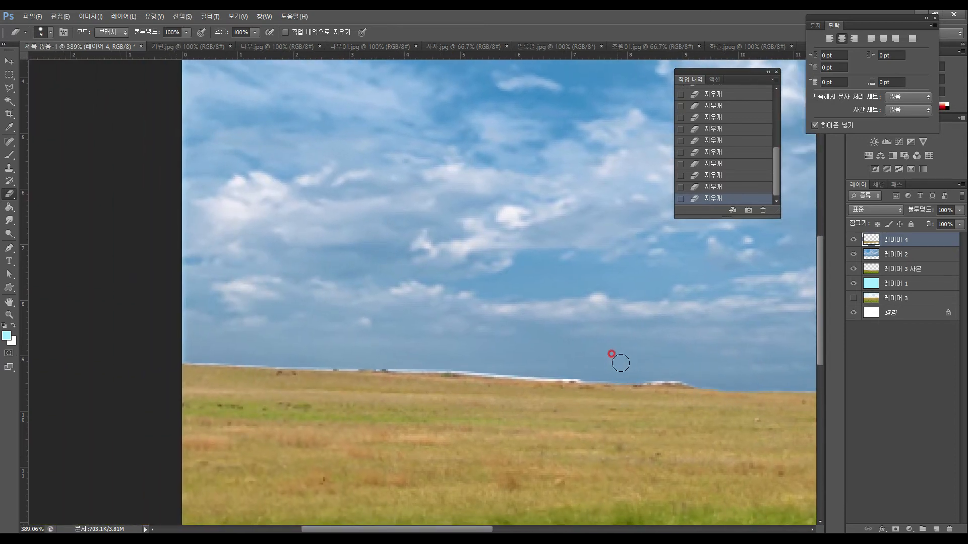
left_click_drag(646, 372, 701, 372)
mouse_move(591, 373)
left_mouse_down()
mouse_move(298, 355)
mouse_move(327, 370)
mouse_move(358, 361)
mouse_move(226, 363)
left_mouse_up()
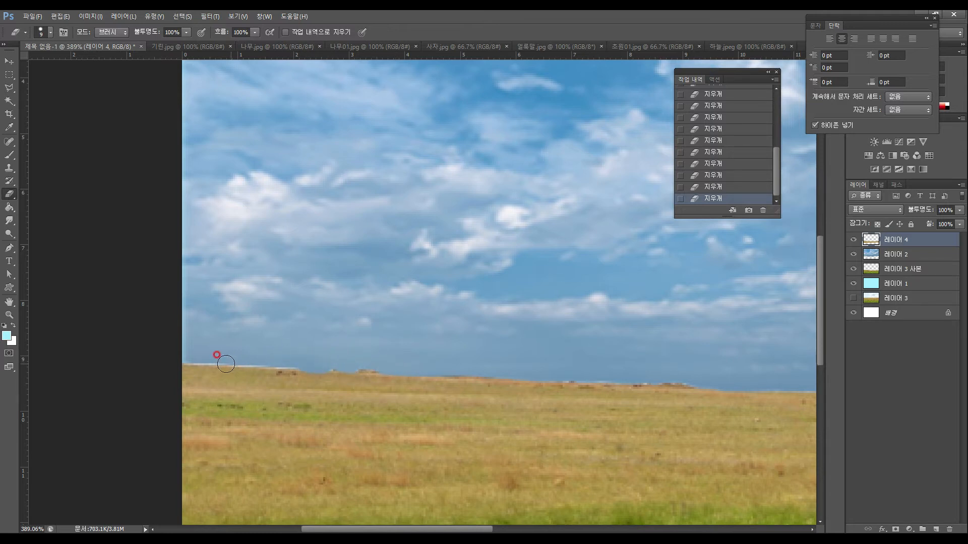
left_click_drag(305, 362, 113, 359)
Step: Erase the leftover fringe around the bushes and hill on the right part of the skyline on 레이어 4
mouse_move(594, 422)
left_mouse_down()
mouse_move(454, 415)
mouse_move(455, 430)
left_mouse_up()
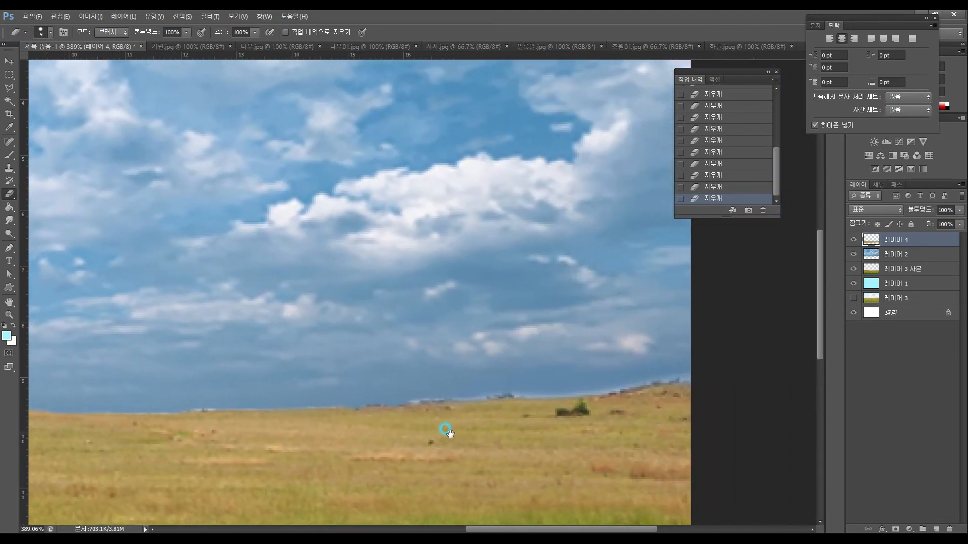
left_click_drag(388, 389, 456, 389)
left_click_drag(467, 386, 475, 389)
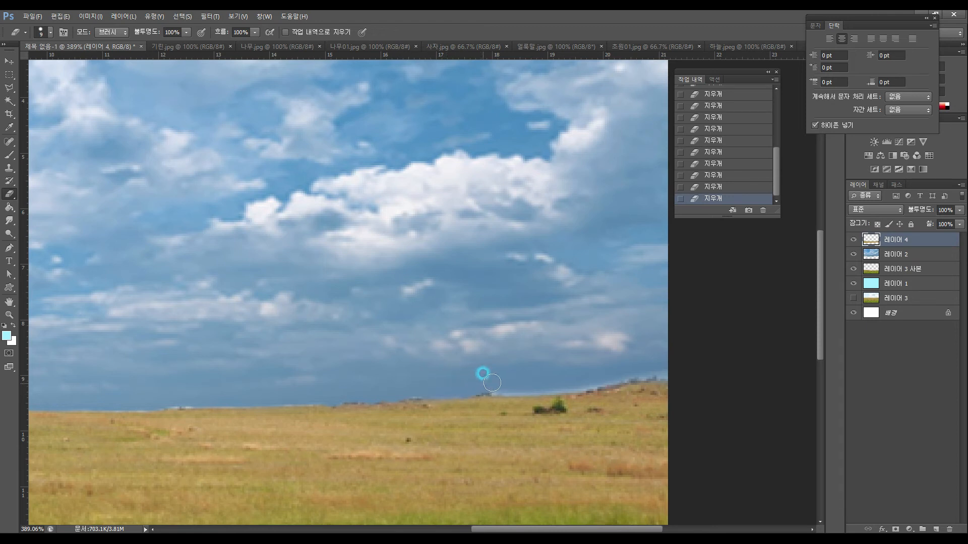
left_click(501, 387)
mouse_move(539, 384)
left_mouse_down()
mouse_move(519, 381)
mouse_move(662, 370)
mouse_move(582, 368)
left_mouse_up()
left_click(191, 399)
left_click_drag(173, 399, 176, 400)
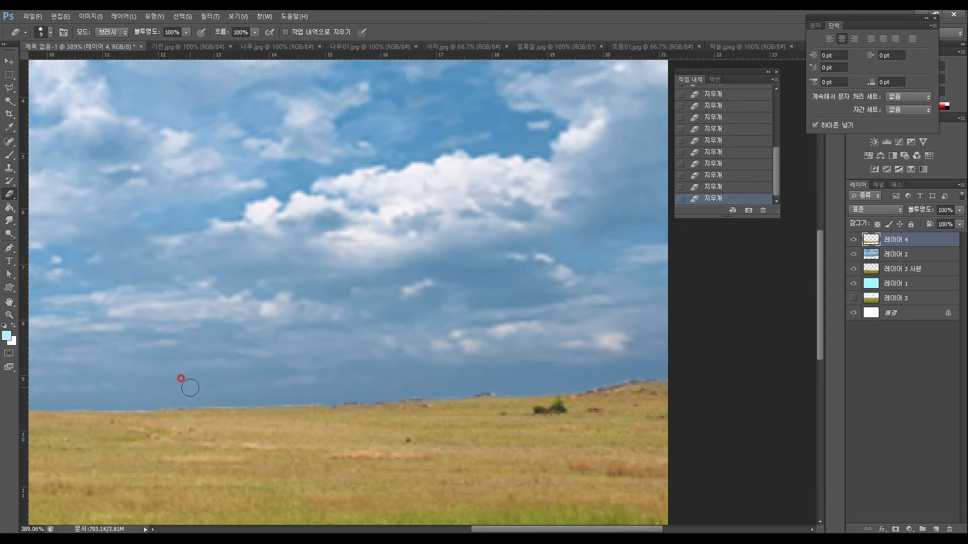
Step: Fit the whole composite in view and activate the Move tool
double_click(9, 301)
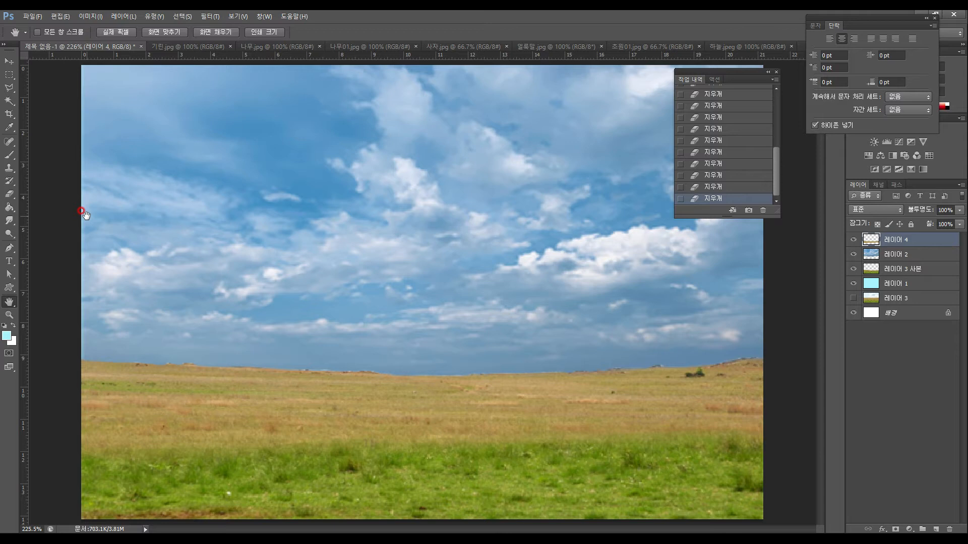
left_click(10, 62)
left_click(10, 63)
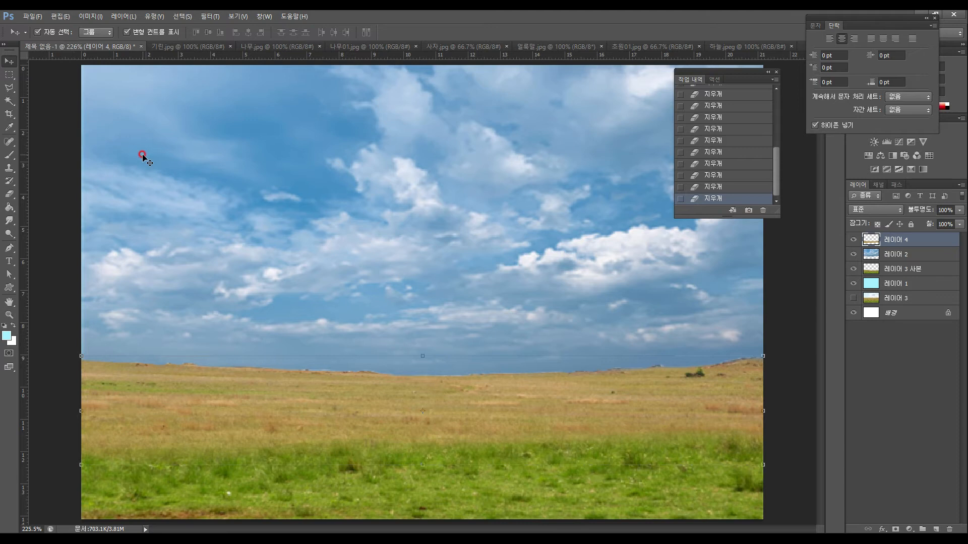
Step: Move the cloudy sky layer 레이어 2 directly beneath the cyan 레이어 1 and add a layer mask to 레이어 1
left_click(909, 258)
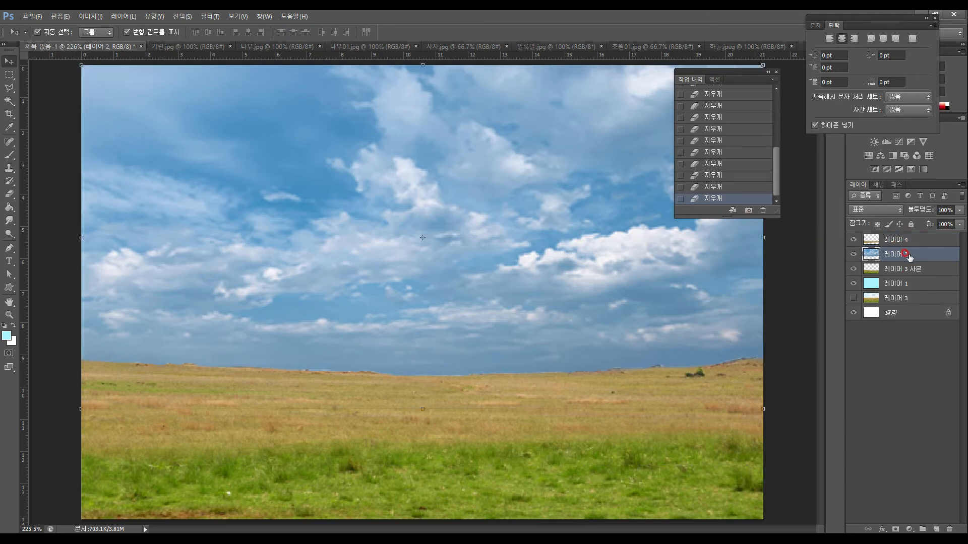
left_click_drag(910, 258, 910, 293)
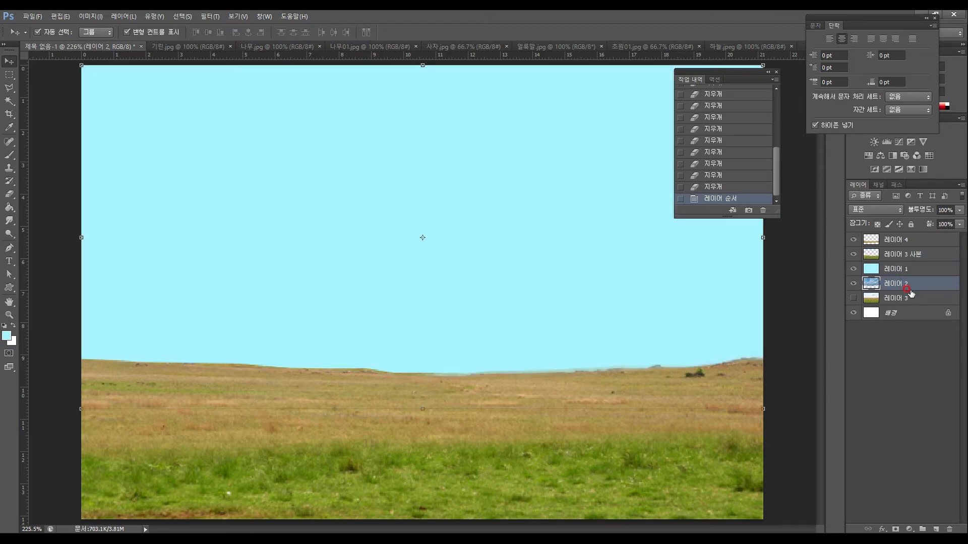
left_click(906, 269)
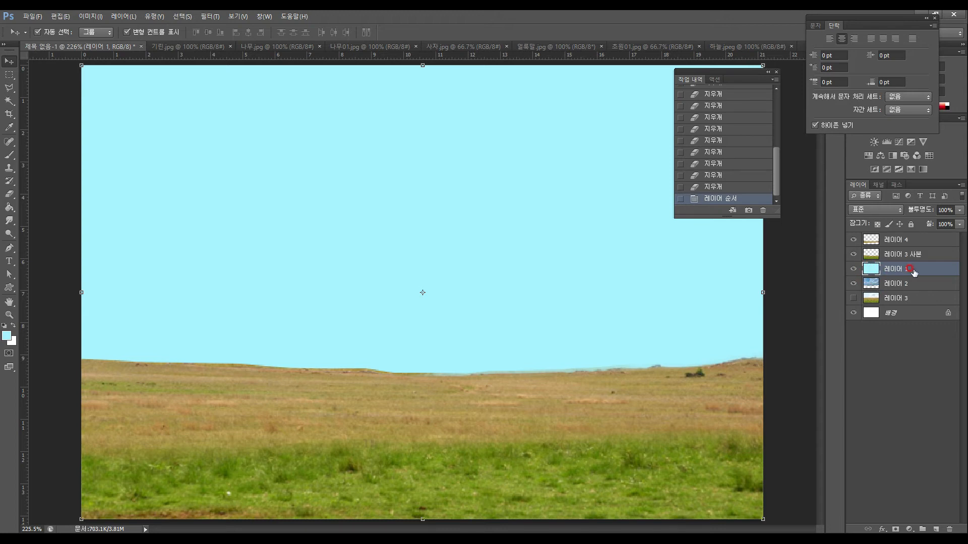
left_click(902, 283)
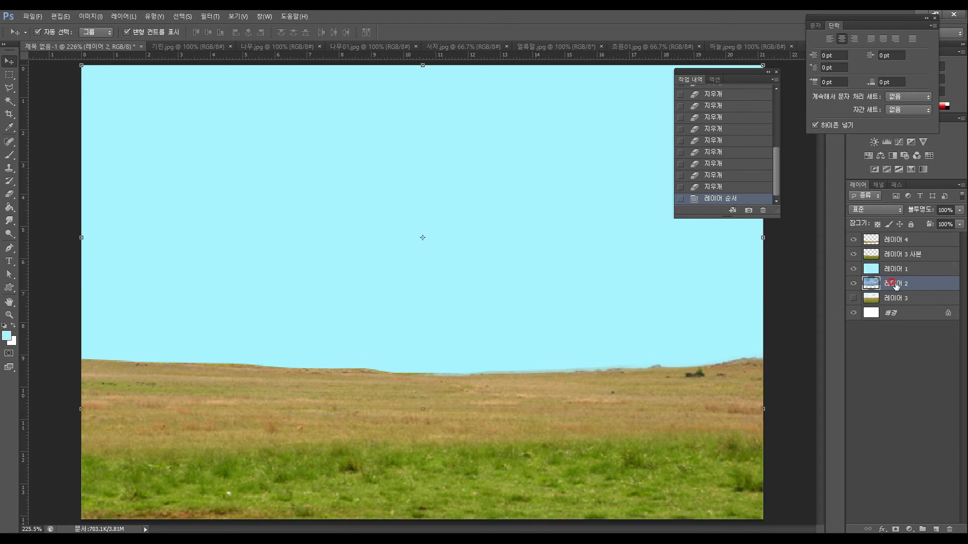
left_click(892, 269)
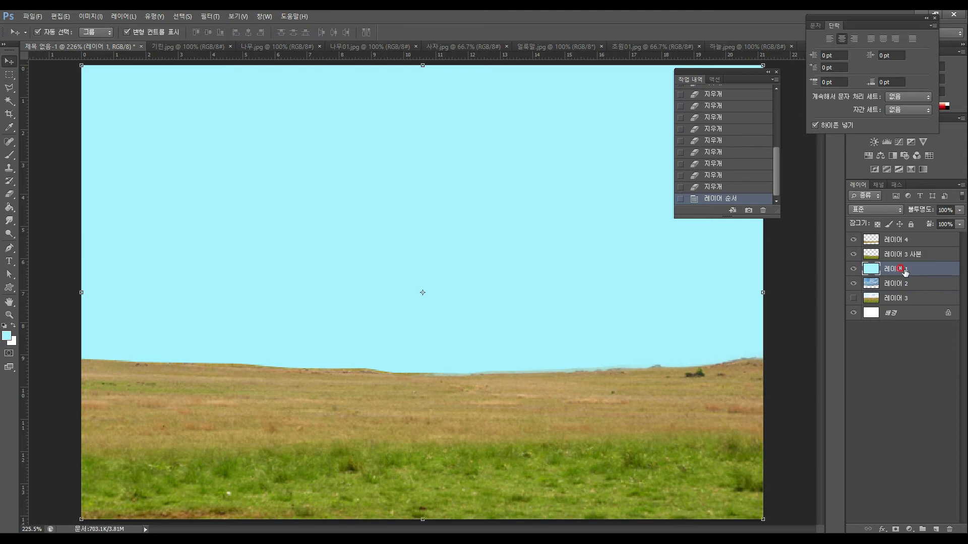
left_click(894, 528)
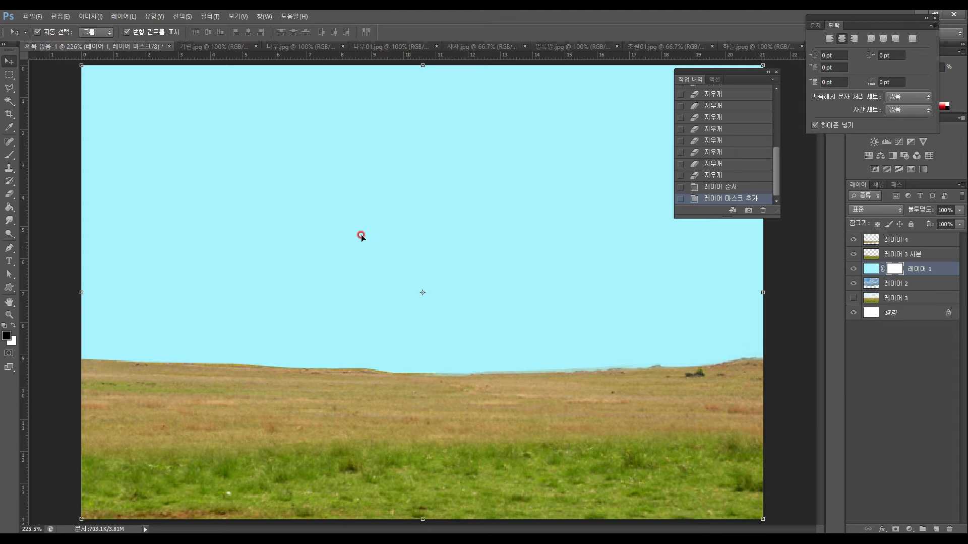
Step: Draw vertical black-to-white gradients on 레이어 1's mask, ending with one from mid-sky to just below the horizon
left_click(9, 195)
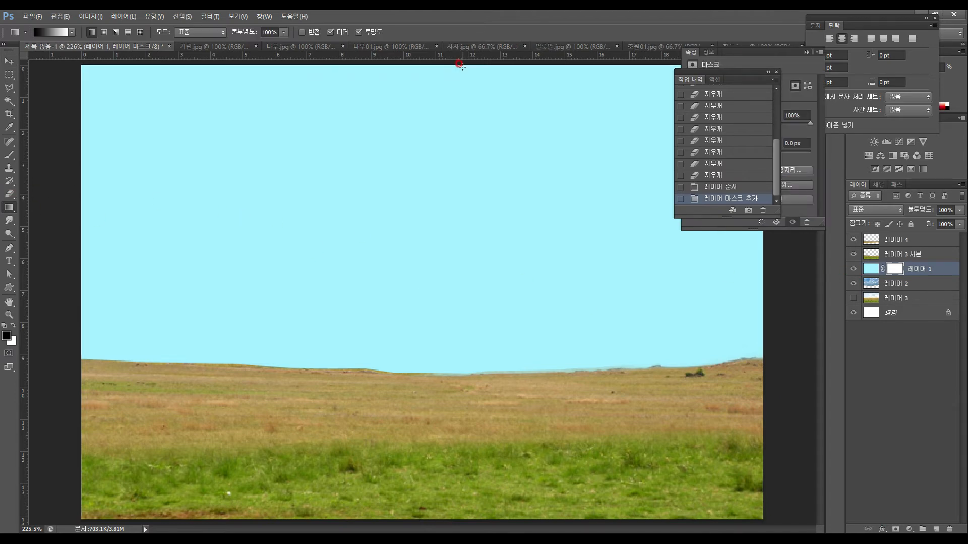
left_click_drag(452, 66, 449, 364)
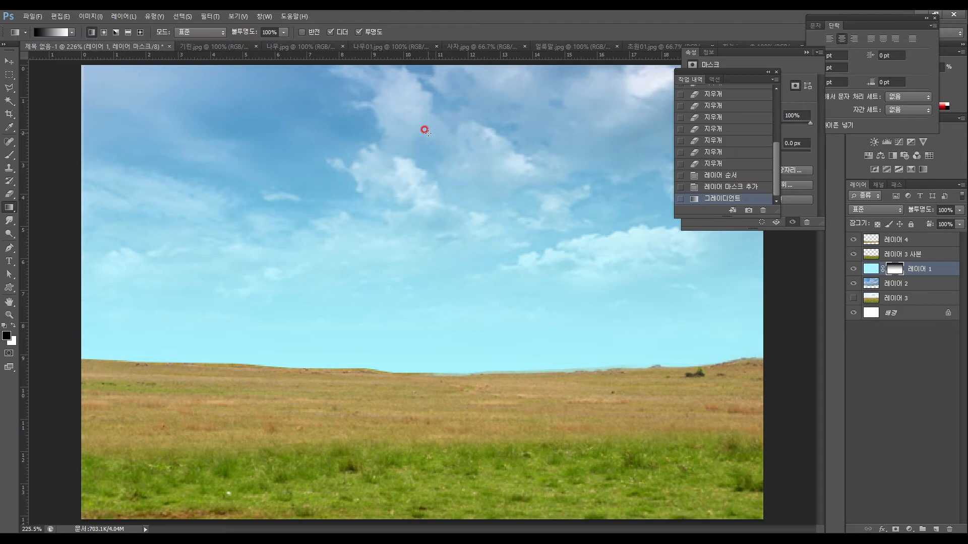
left_click_drag(441, 85, 438, 381)
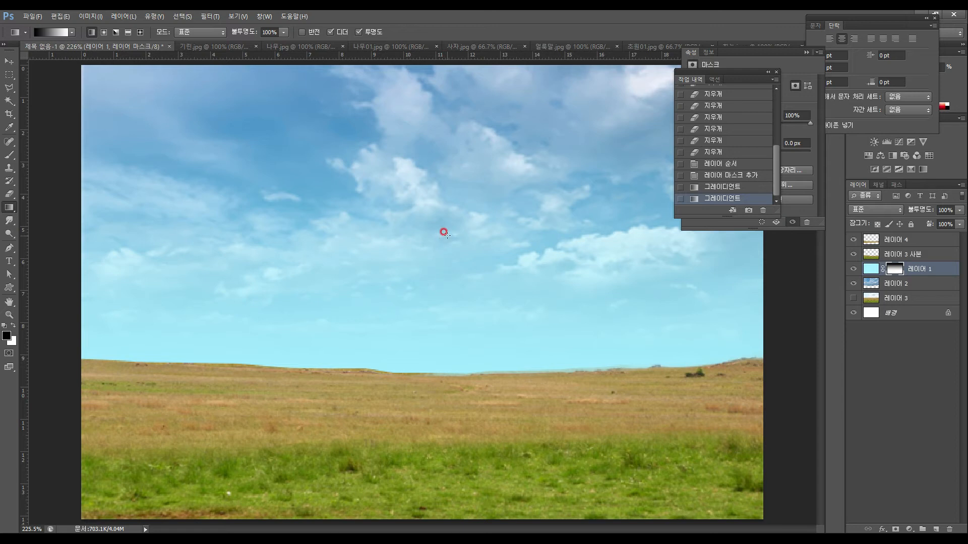
left_click_drag(412, 137, 409, 386)
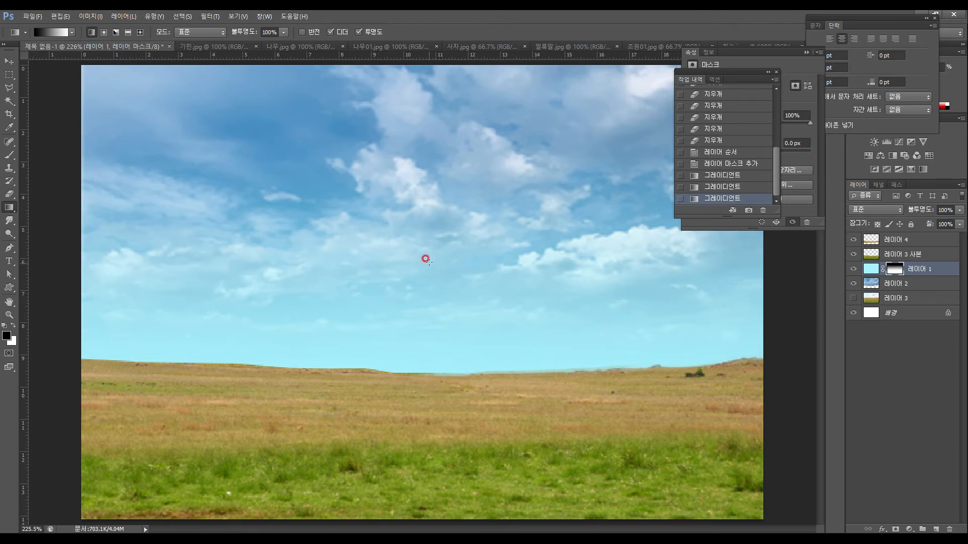
left_click_drag(432, 245, 428, 390)
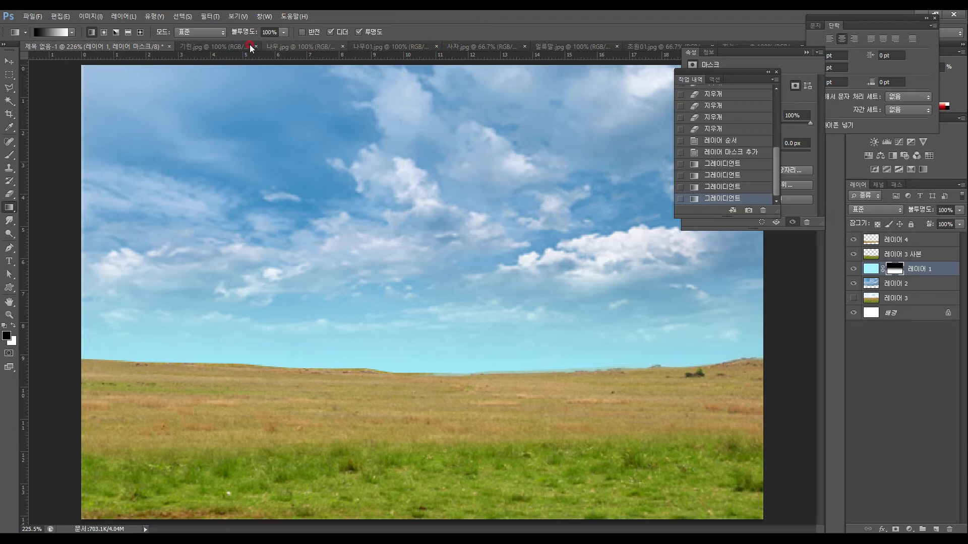
Step: Copy the tree photo from 나무01.jpg into the composite and place its layer above 레이어 4
left_click(295, 49)
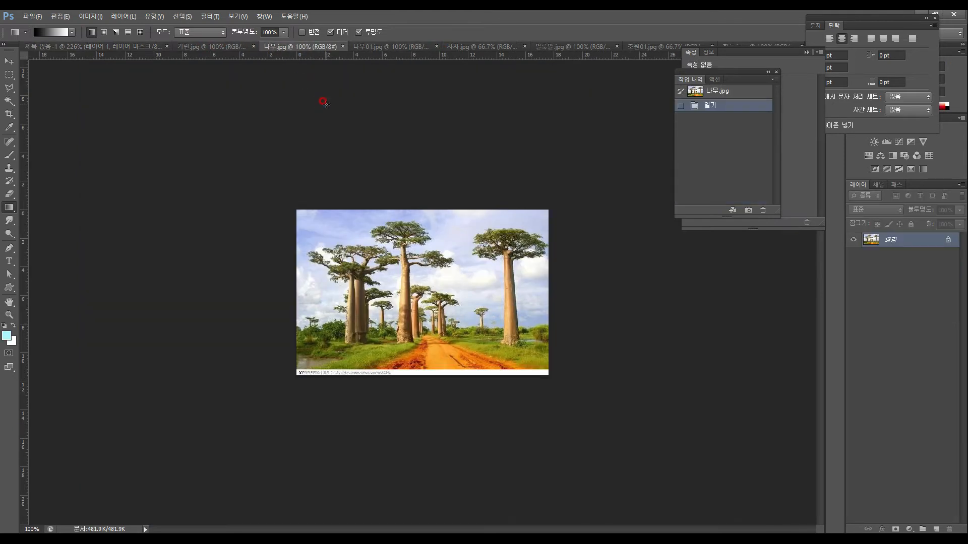
left_click(400, 46)
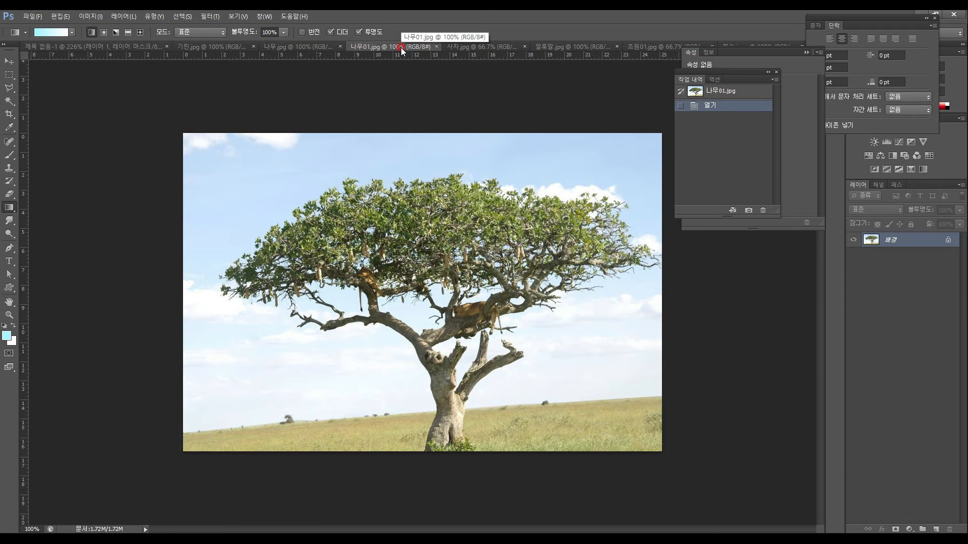
left_click(9, 61)
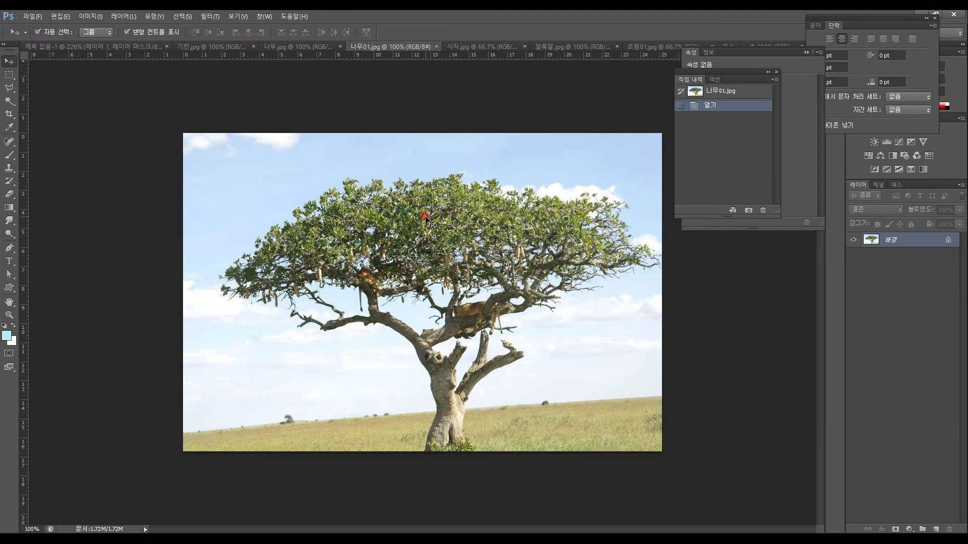
left_click_drag(426, 218, 400, 260)
left_click_drag(469, 275, 446, 228)
left_click_drag(927, 271, 928, 234)
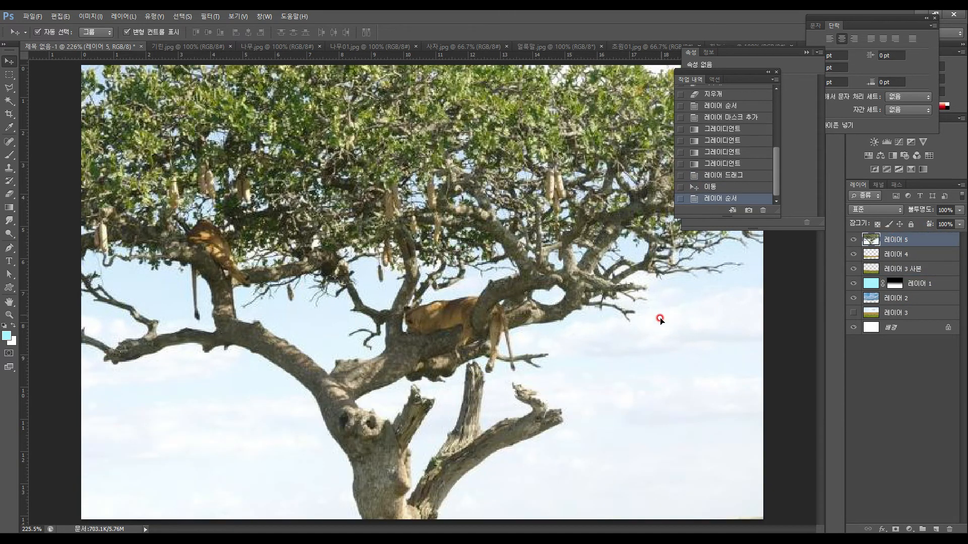
Step: Scale down and position the tree photo on 레이어 5 so that it spans the whole canvas
left_click_drag(259, 196, 379, 298)
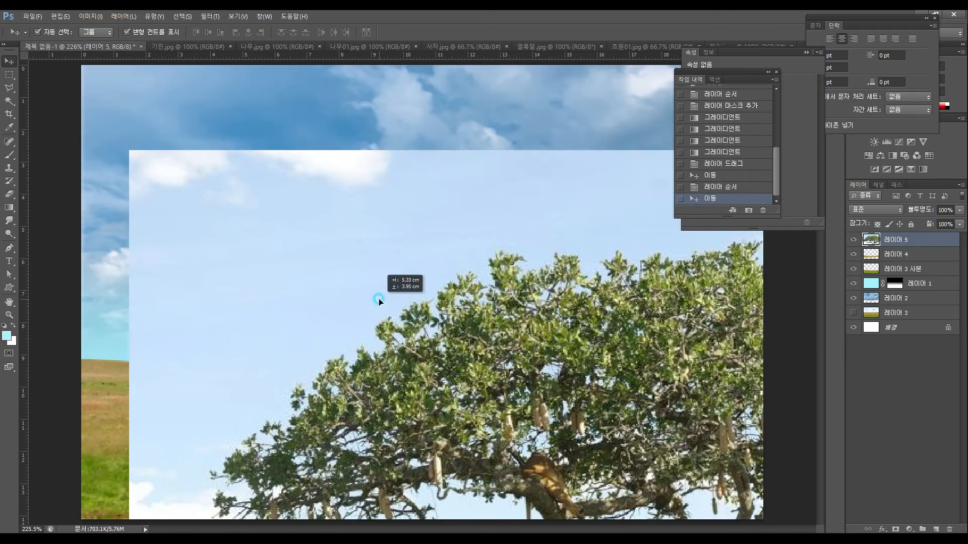
left_click_drag(126, 150, 422, 298)
left_click_drag(625, 373, 409, 194)
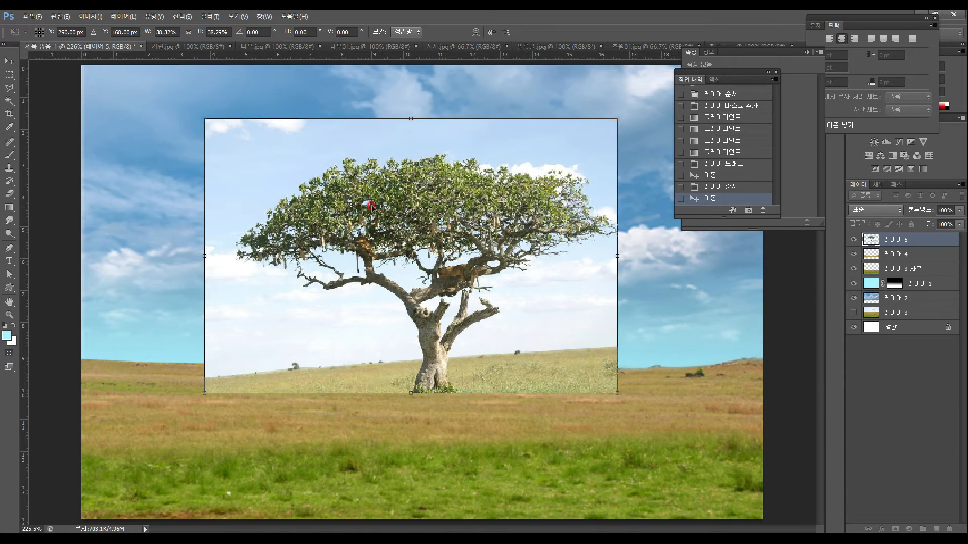
left_click_drag(363, 215, 242, 163)
left_click_drag(493, 337, 791, 464)
key("Return")
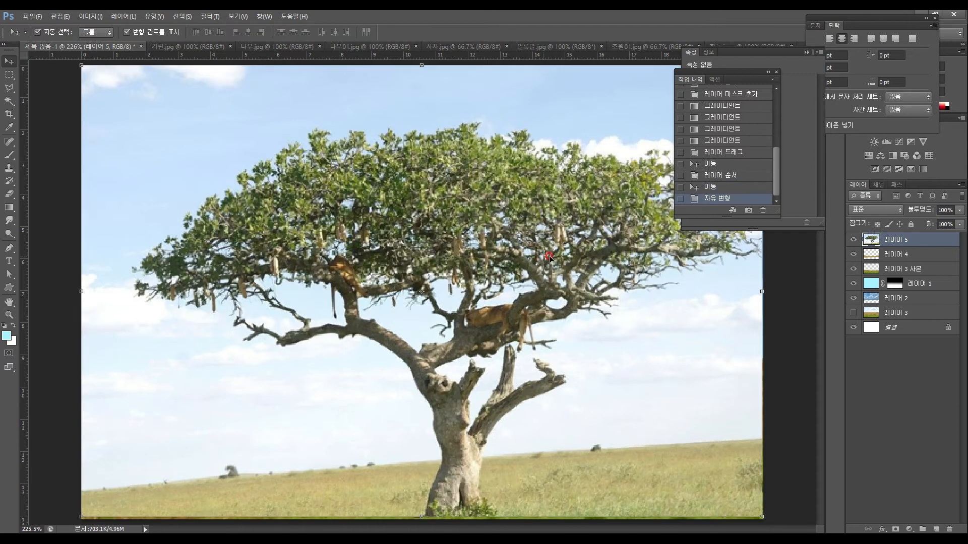
Step: Duplicate 레이어 5, move the original down to just above 배경, hide it, and select the copy
left_click(907, 241)
left_click_drag(912, 244, 936, 529)
left_click_drag(900, 255, 915, 333)
left_click_drag(905, 255, 898, 328)
left_click(853, 327)
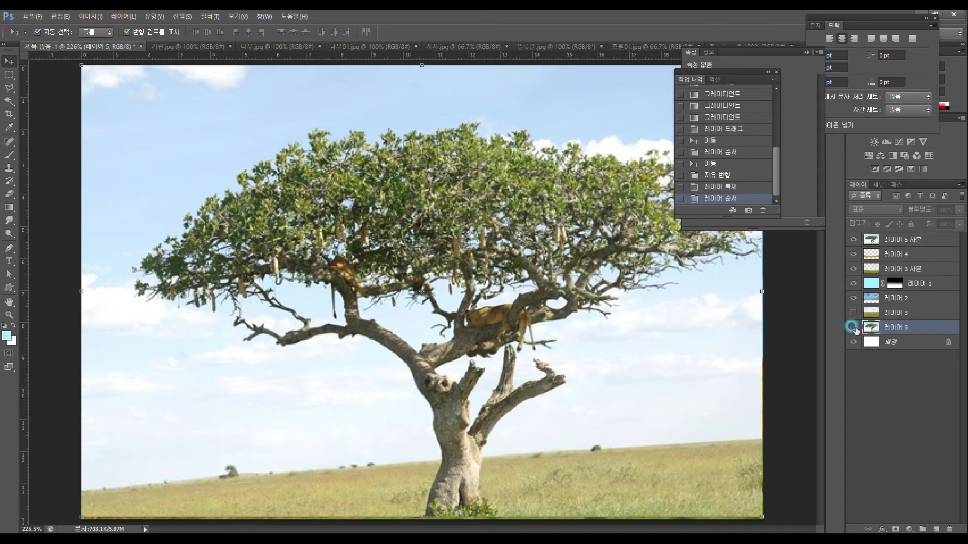
left_click(908, 242)
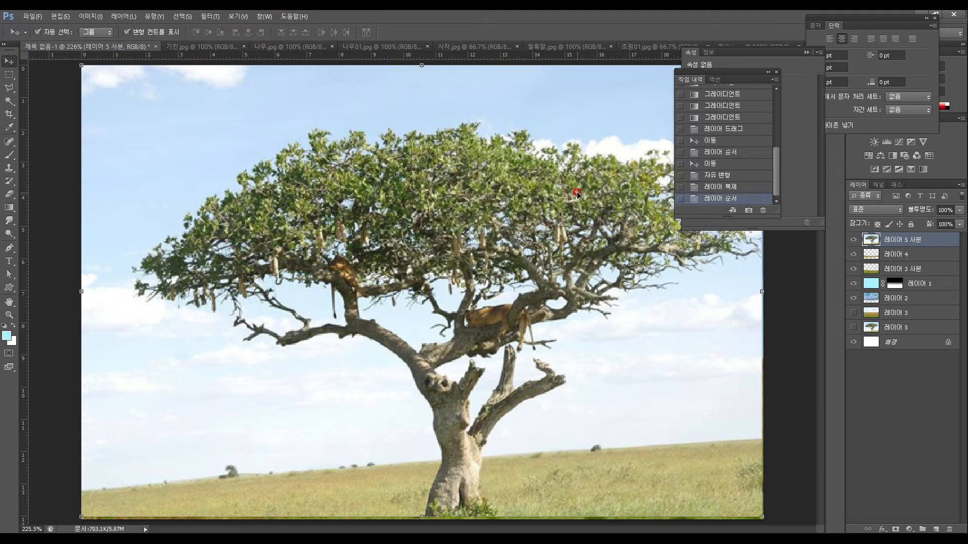
Step: Nudge 레이어 5 사본 slightly down and apply Levels with input values 29, 0.78 and 221
mouse_move(471, 218)
left_mouse_down()
mouse_move(247, 228)
mouse_move(294, 198)
mouse_move(392, 180)
mouse_move(587, 172)
mouse_move(680, 190)
mouse_move(515, 207)
mouse_move(476, 222)
left_mouse_up()
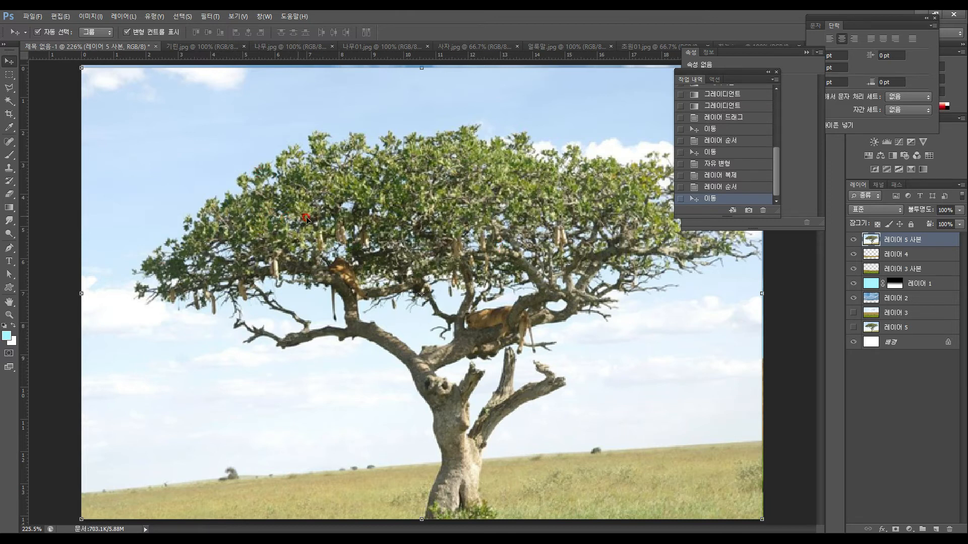
left_click(91, 17)
mouse_move(99, 44)
left_click(212, 51)
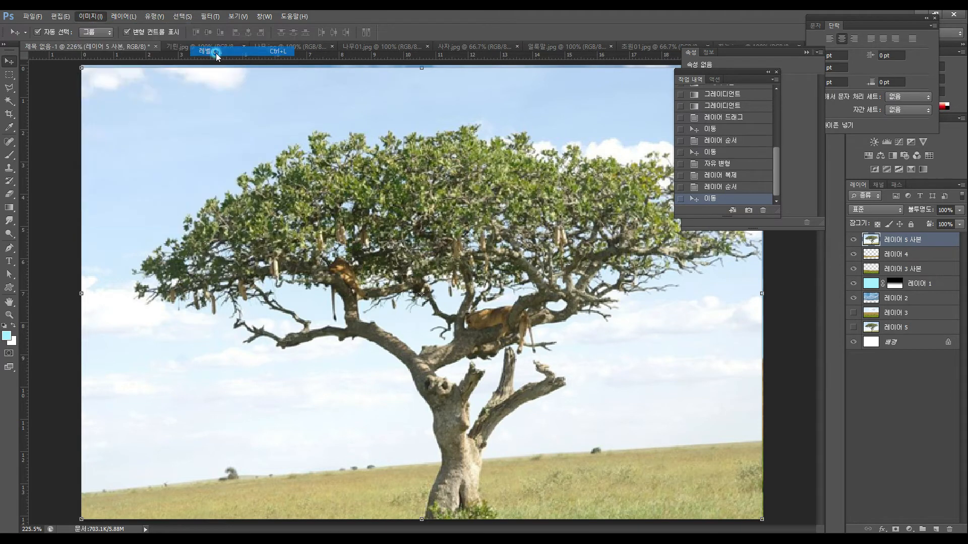
left_click_drag(731, 254, 618, 179)
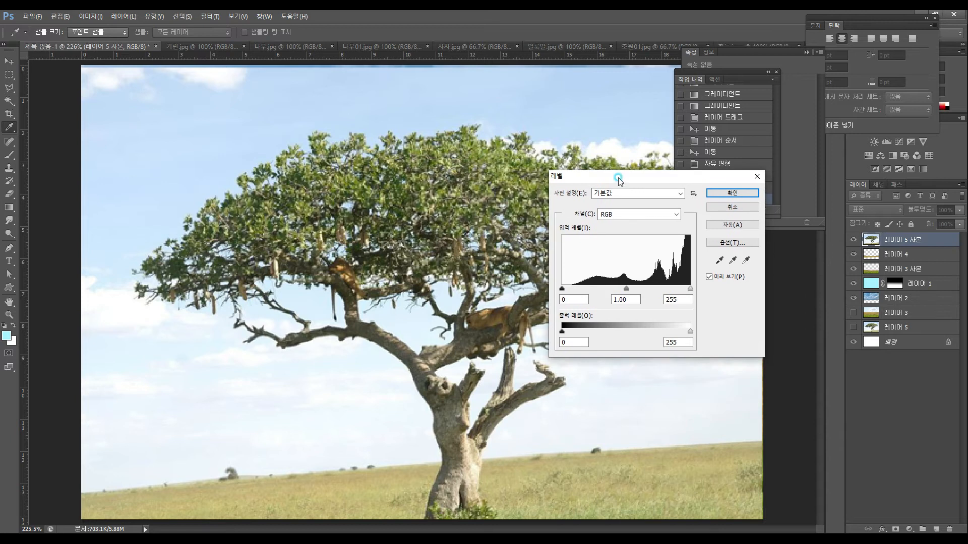
left_click_drag(690, 292, 673, 292)
left_click_drag(565, 293, 634, 292)
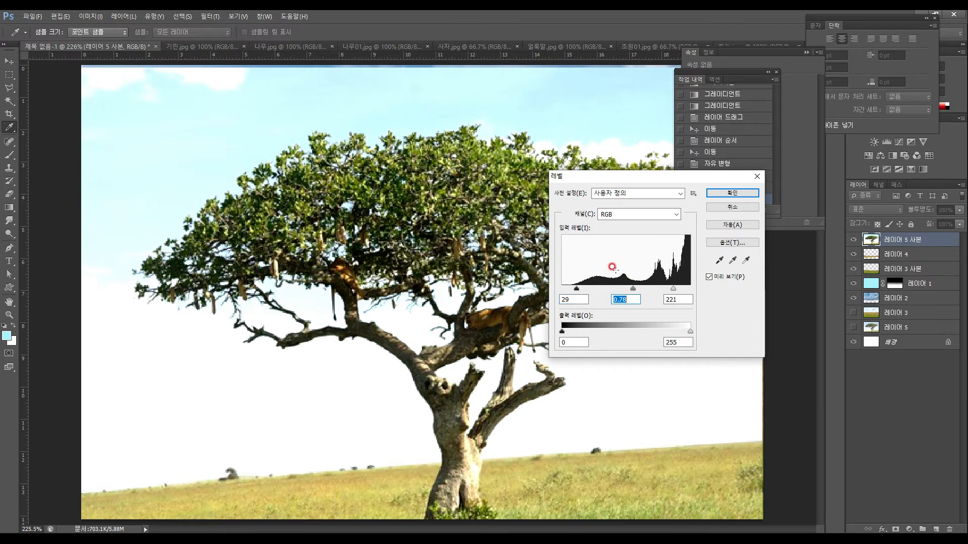
left_click(721, 194)
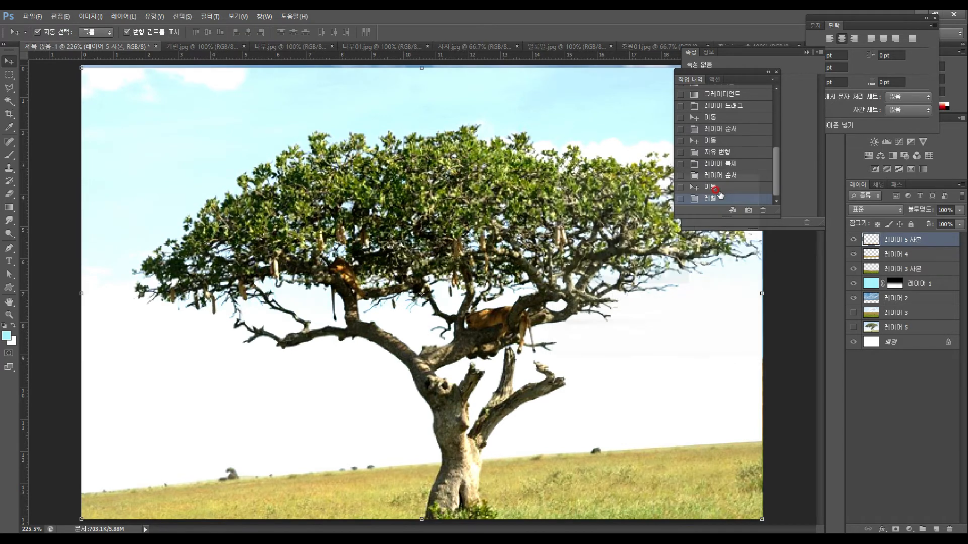
Step: Select the blue sky, the clouds and the white area left of the trunk on 레이어 5 사본 with the Magic Wand
left_click(10, 101)
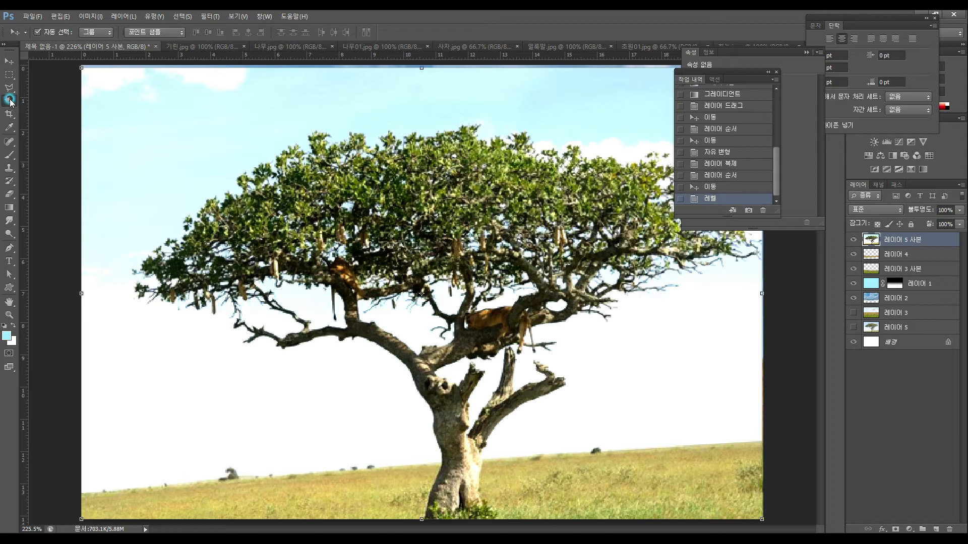
left_click(200, 131)
left_click(213, 76)
left_click(108, 83)
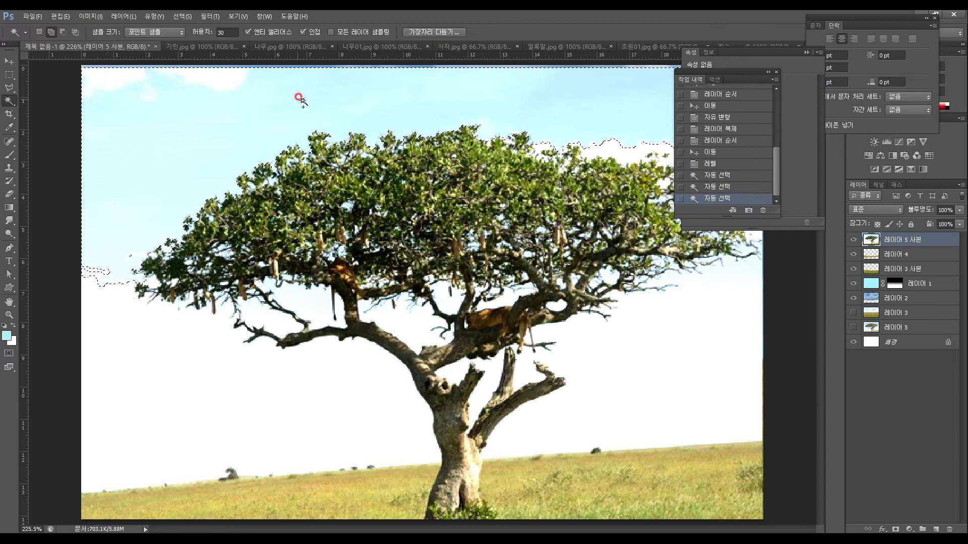
left_click(610, 150)
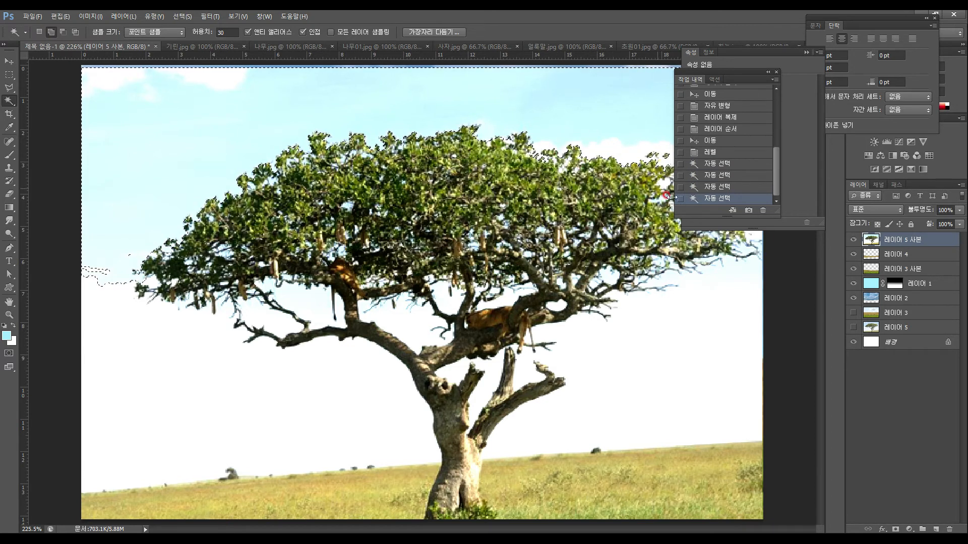
left_click(114, 347)
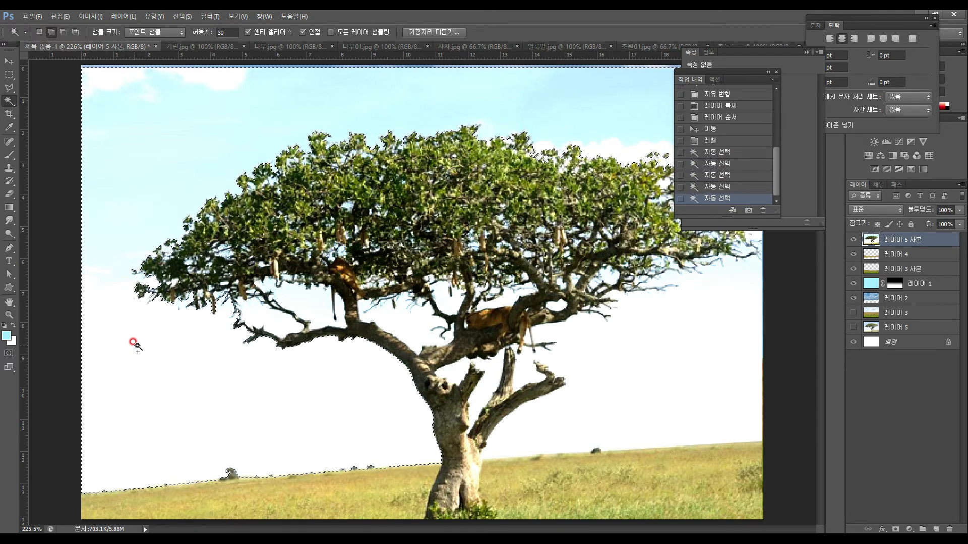
Step: Add the sky gaps between the lower branches and the sky right of the trunk to the selection
left_click(259, 317)
left_click(309, 304)
left_click(398, 300)
left_click(448, 302)
left_click(451, 370)
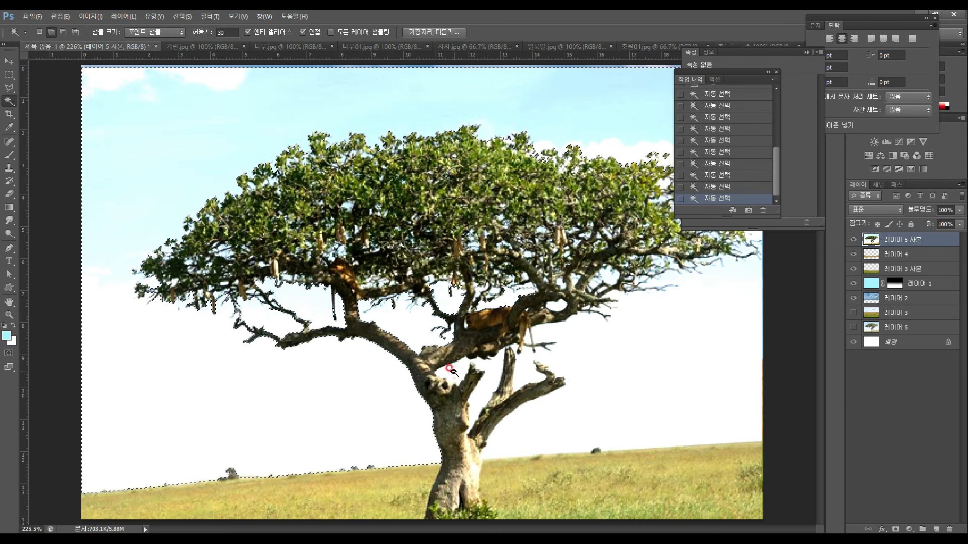
left_click(548, 331)
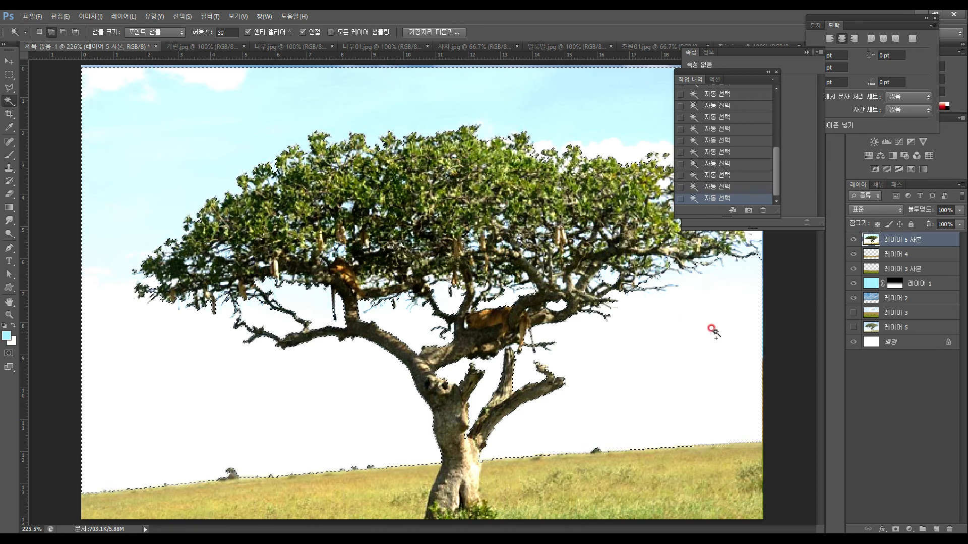
Step: Move the panels off the canvas, delete the selected sky from 레이어 5 사본, and deselect
left_click_drag(716, 70, 852, 96)
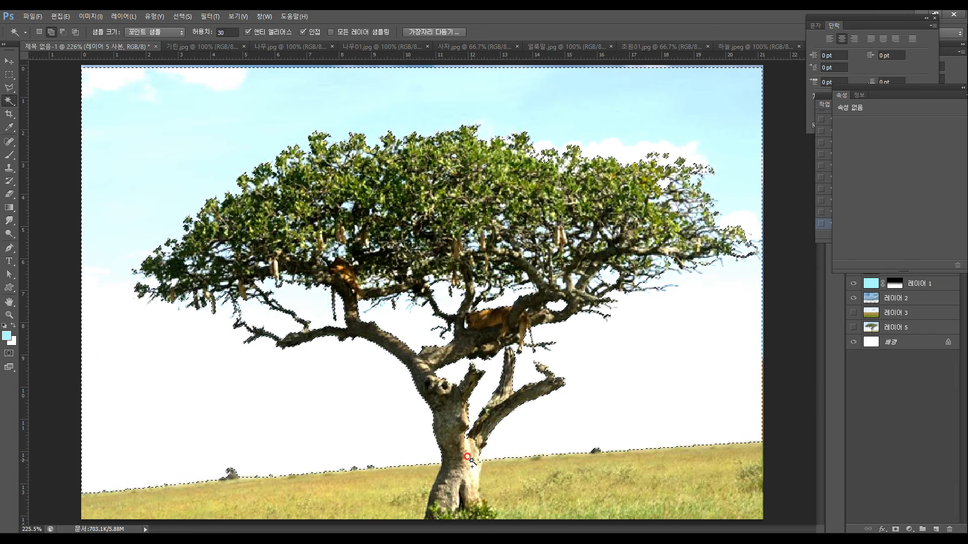
key("Delete")
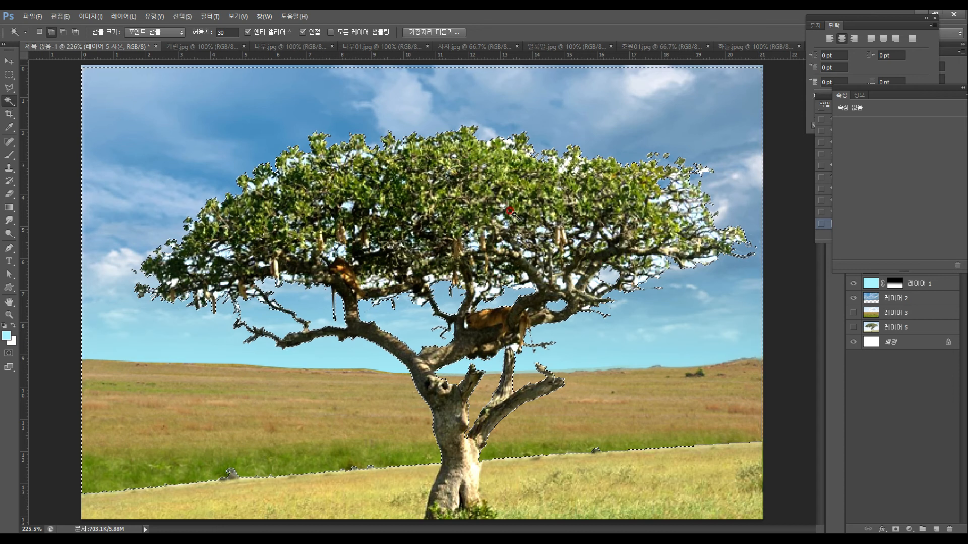
left_click(10, 74)
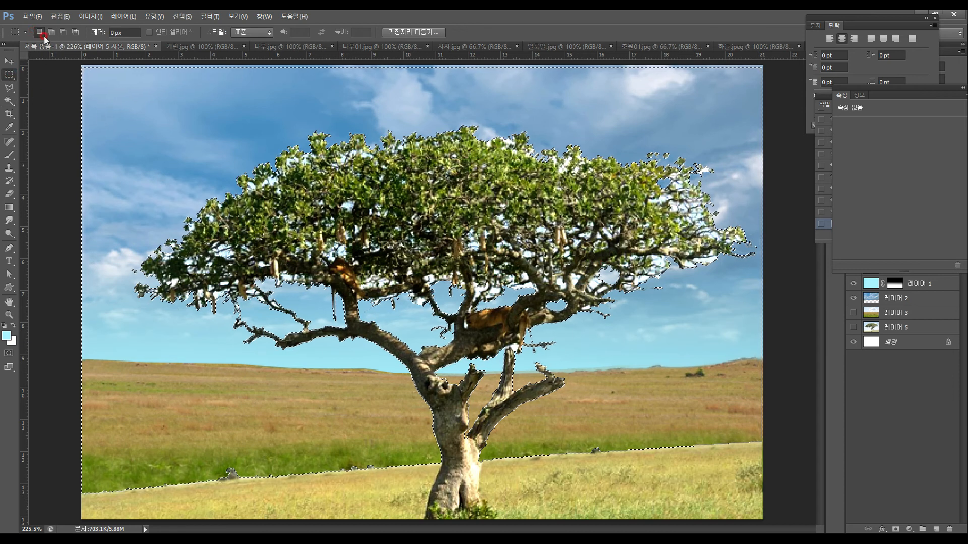
left_click(57, 126)
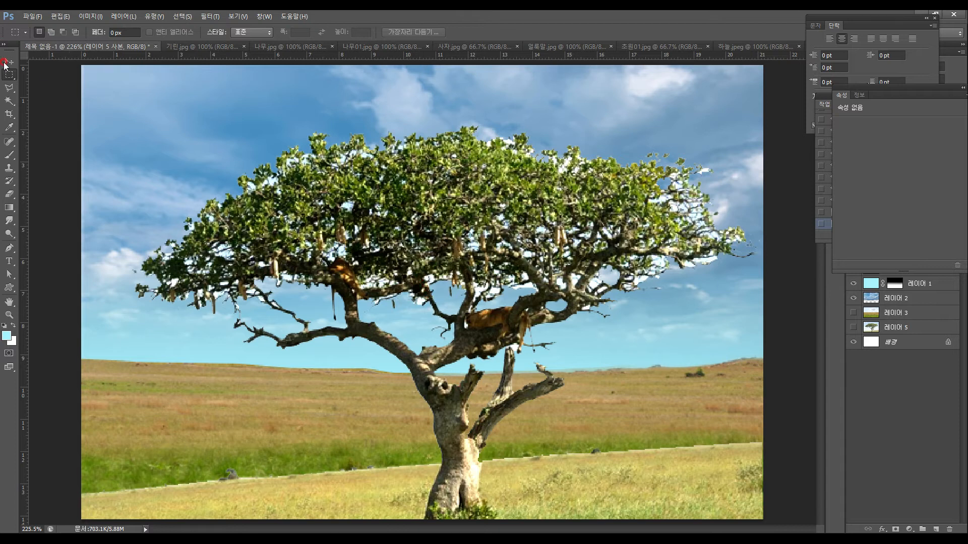
left_click(9, 101)
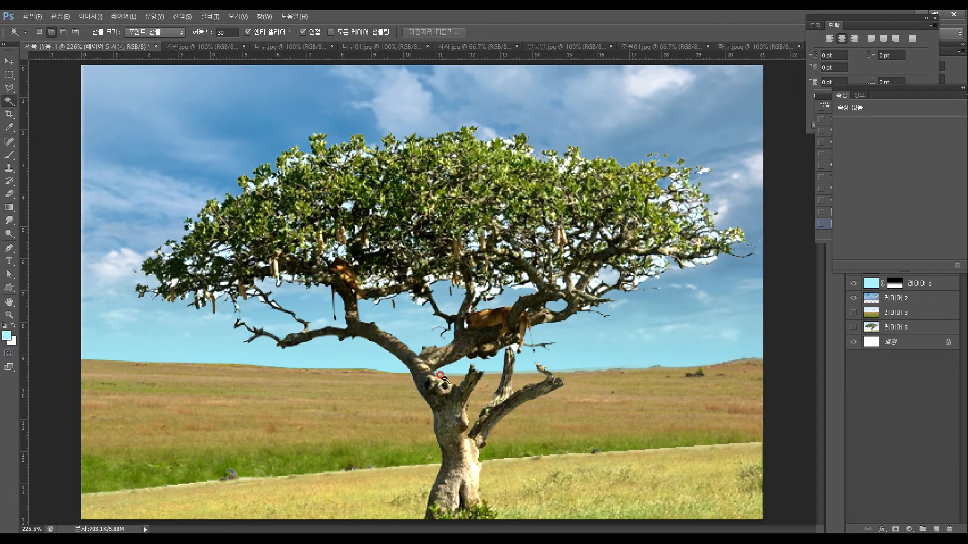
left_click(383, 488)
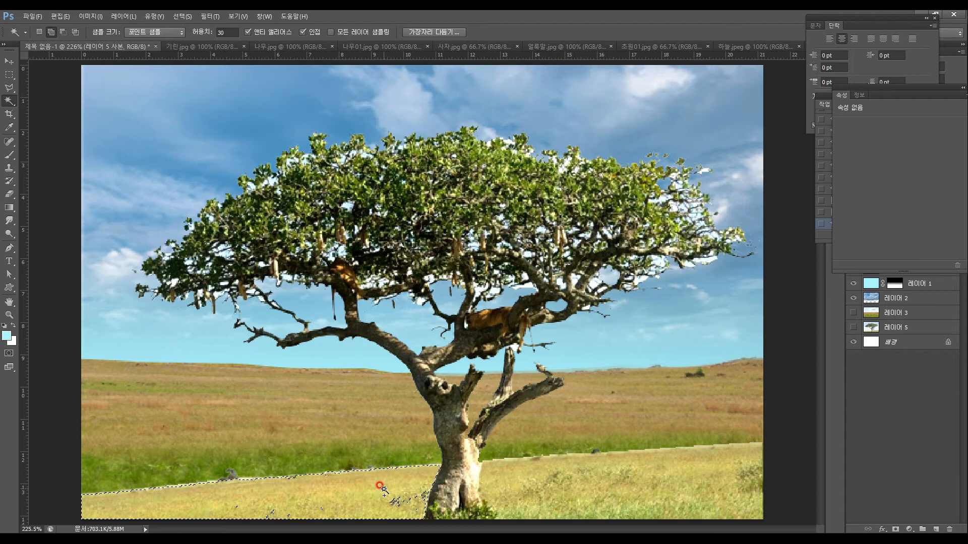
left_click(546, 475)
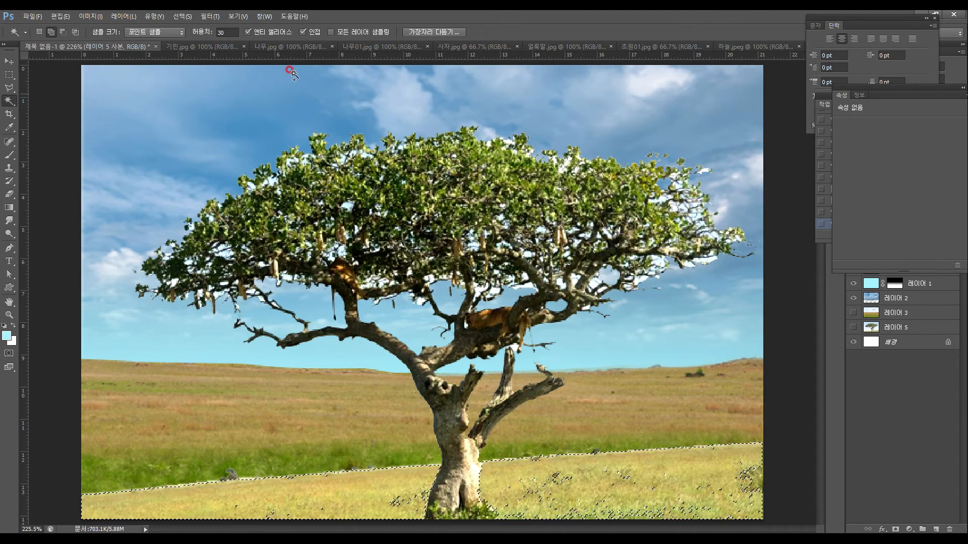
Step: Set the Magic Wand tolerance to 50, clear the selection, and select the pale grass strip around the trunk on 레이어 5 사본
left_click_drag(234, 33, 193, 33)
type("10")
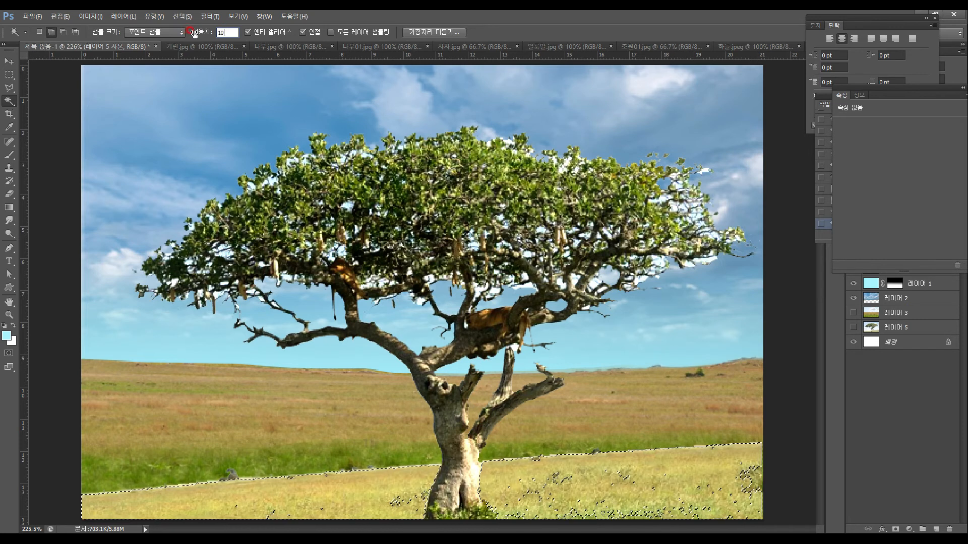
key("Return")
left_click(228, 33)
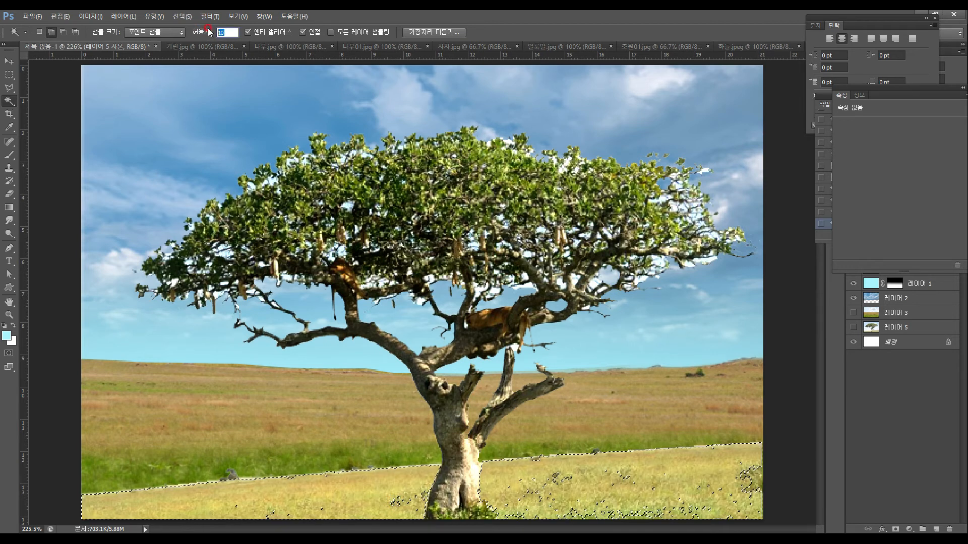
type("50")
key("Return")
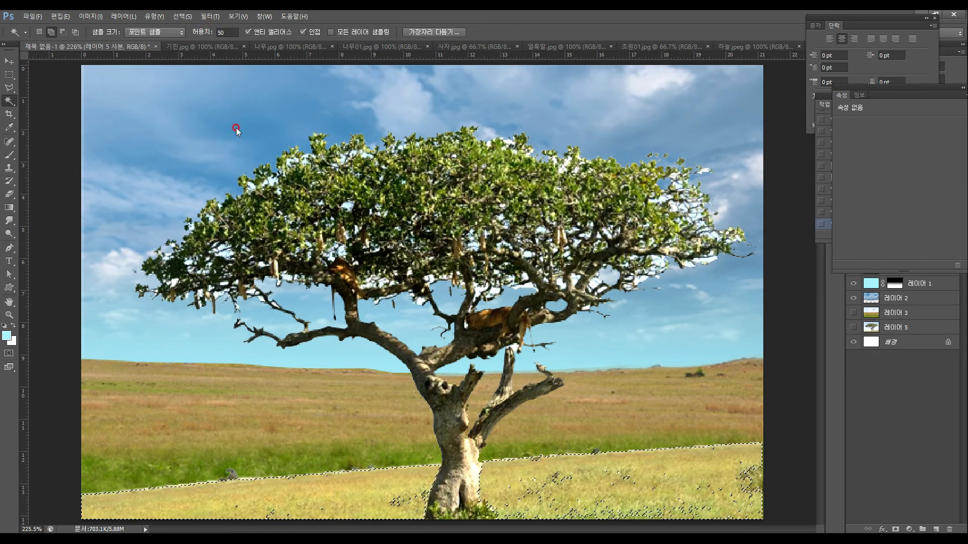
key("m")
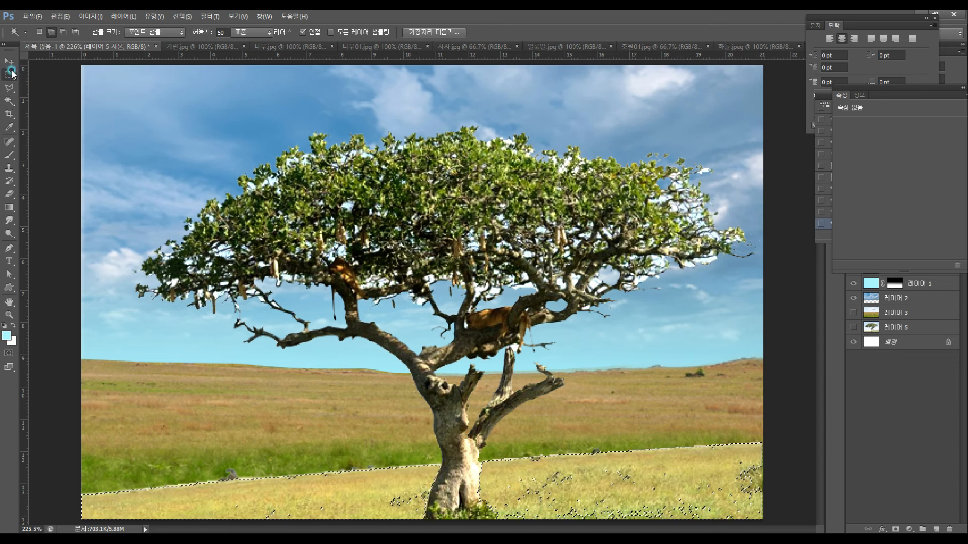
left_click(104, 132)
left_click(9, 101)
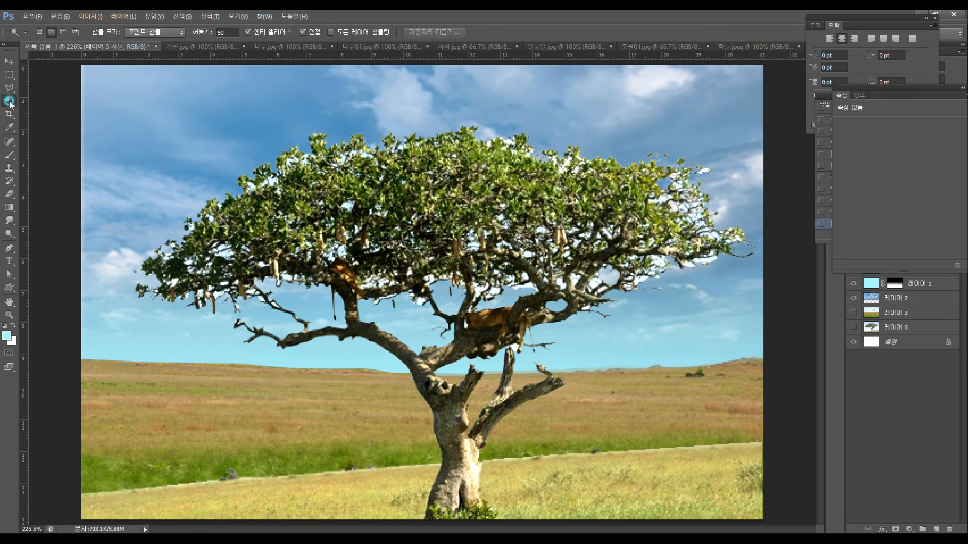
left_click(377, 499)
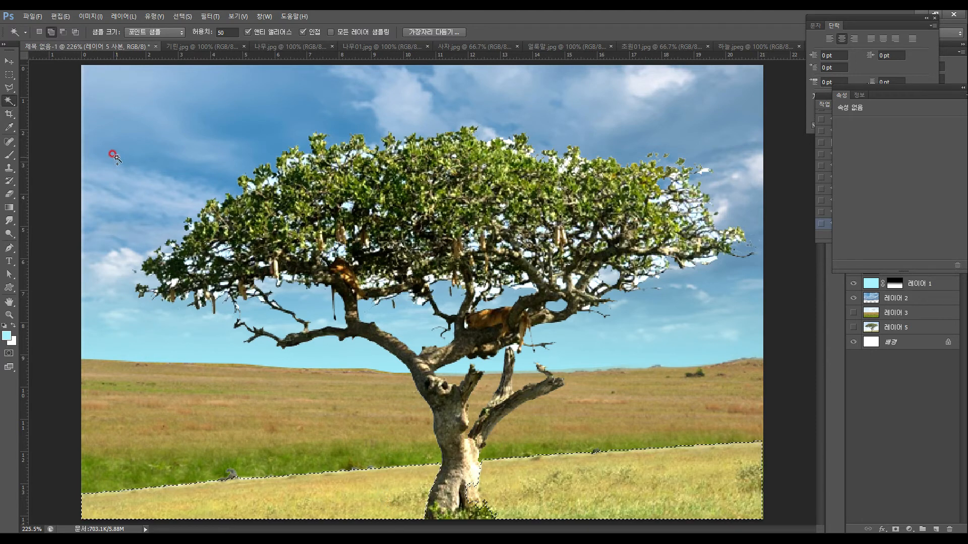
Step: Subtract the falsely selected part along the trunk's lower right edge from the selection with the Polygonal Lasso
left_click(8, 87)
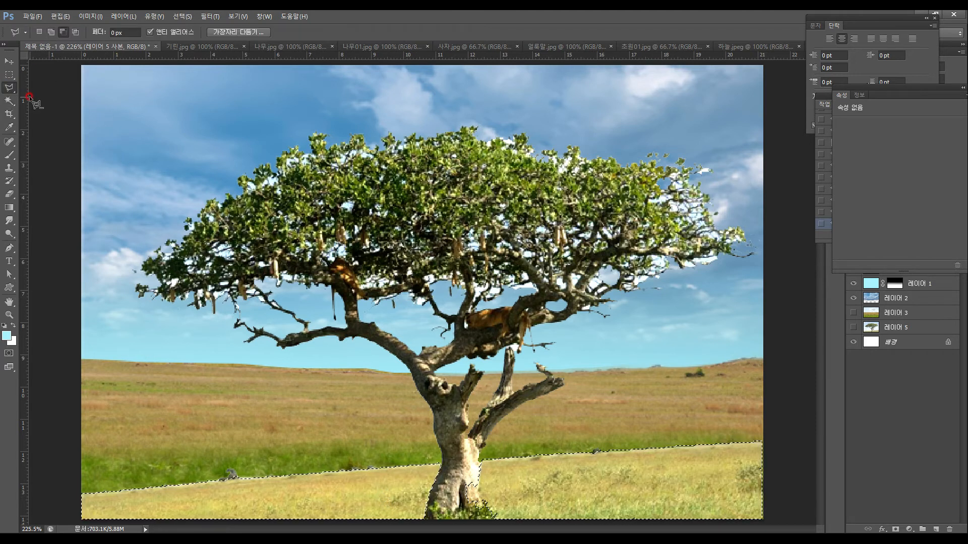
left_click(64, 33)
left_click(464, 450)
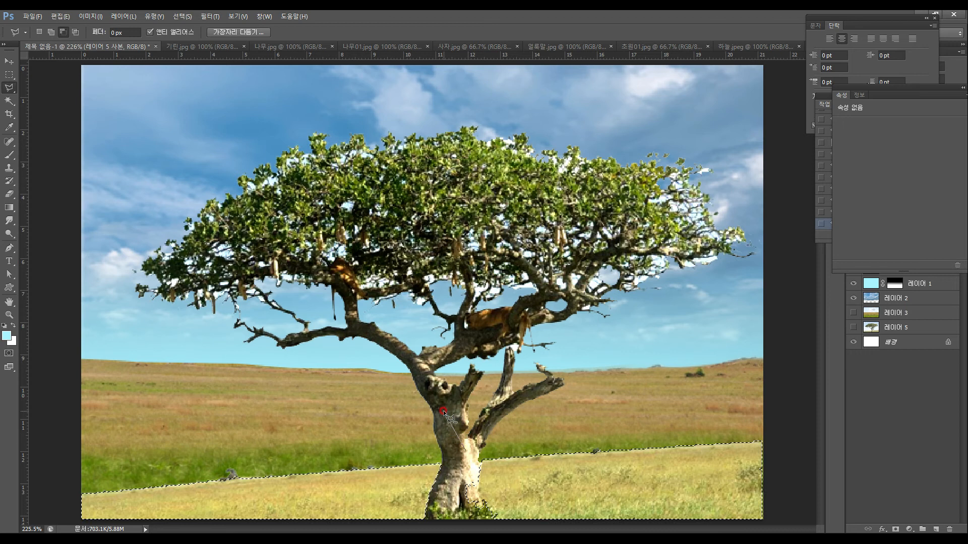
left_click(479, 463)
left_click(479, 469)
left_click(478, 491)
left_click(485, 501)
left_click(453, 465)
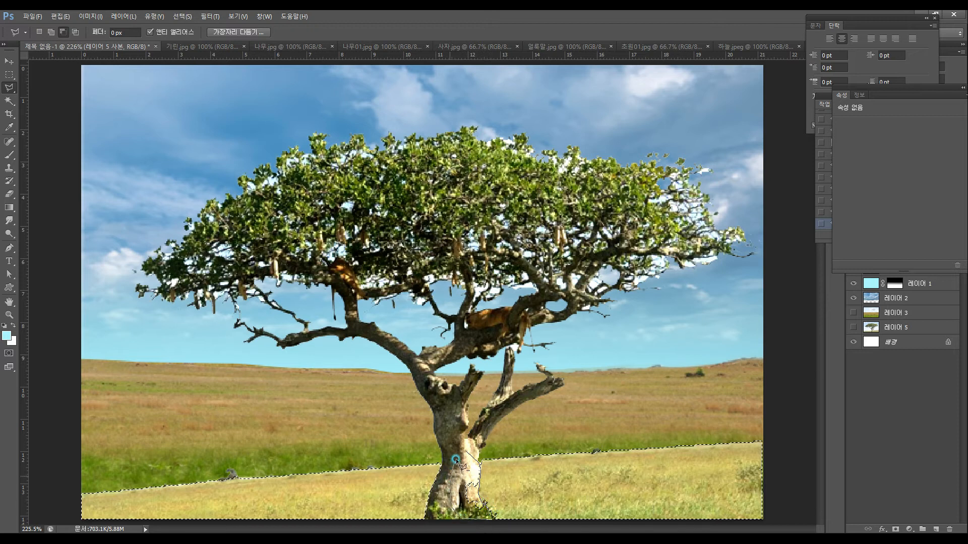
Step: Delete the selected grass from 레이어 5 사본, deselect, and move the cut-out tree up so its whole trunk base is off the canvas bottom
double_click(558, 503)
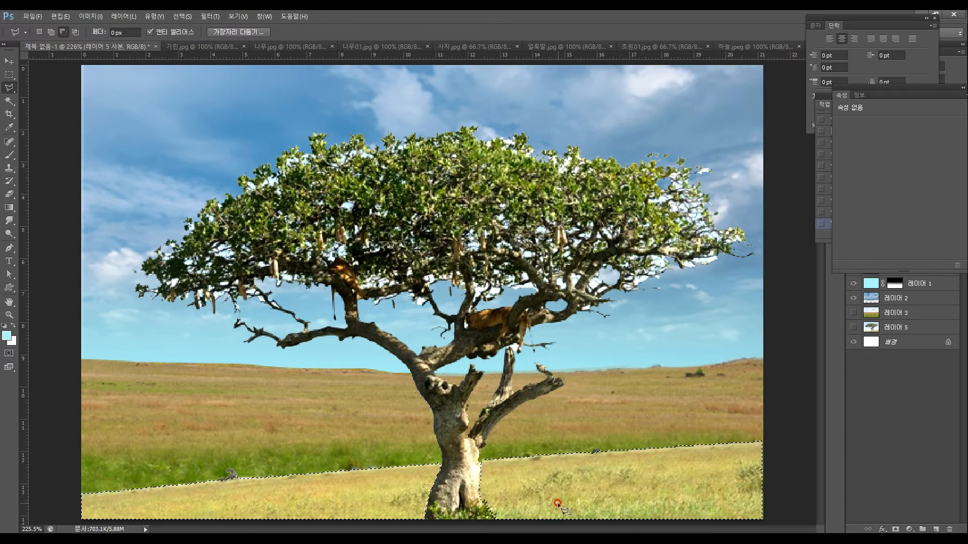
key("Delete")
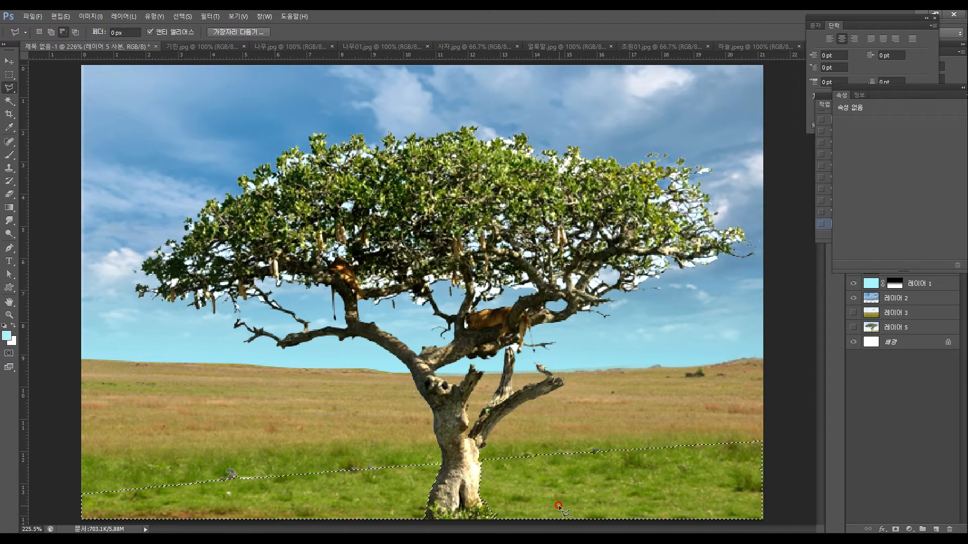
key("ctrl+d")
left_click(9, 75)
left_click(286, 331)
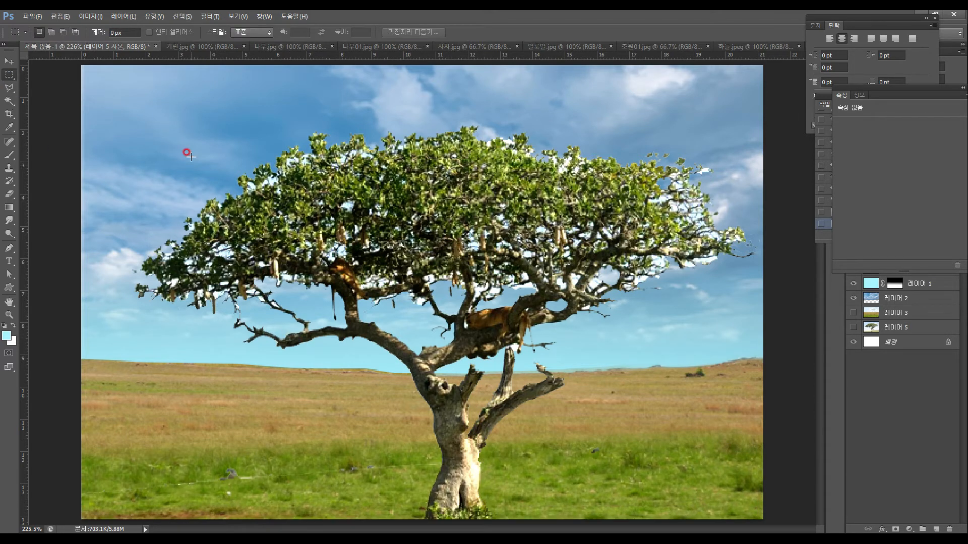
left_click(9, 61)
left_click_drag(414, 254, 403, 192)
left_click(9, 75)
mouse_move(87, 408)
left_mouse_down()
mouse_move(408, 444)
mouse_move(370, 430)
mouse_move(374, 458)
left_mouse_up()
mouse_move(319, 438)
left_mouse_down()
mouse_move(305, 421)
mouse_move(337, 407)
mouse_move(322, 418)
mouse_move(648, 428)
mouse_move(750, 400)
left_mouse_up()
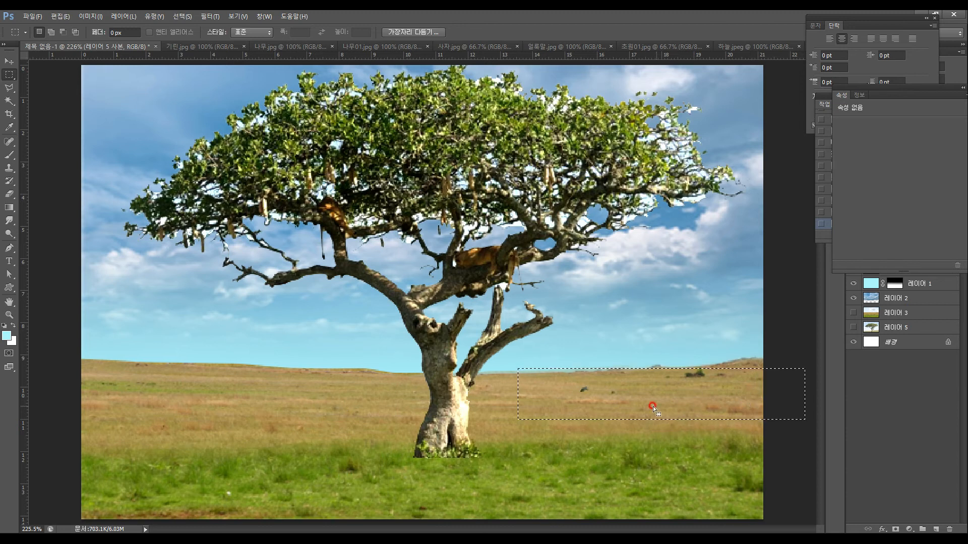
left_click_drag(637, 411, 677, 483)
left_click(658, 493)
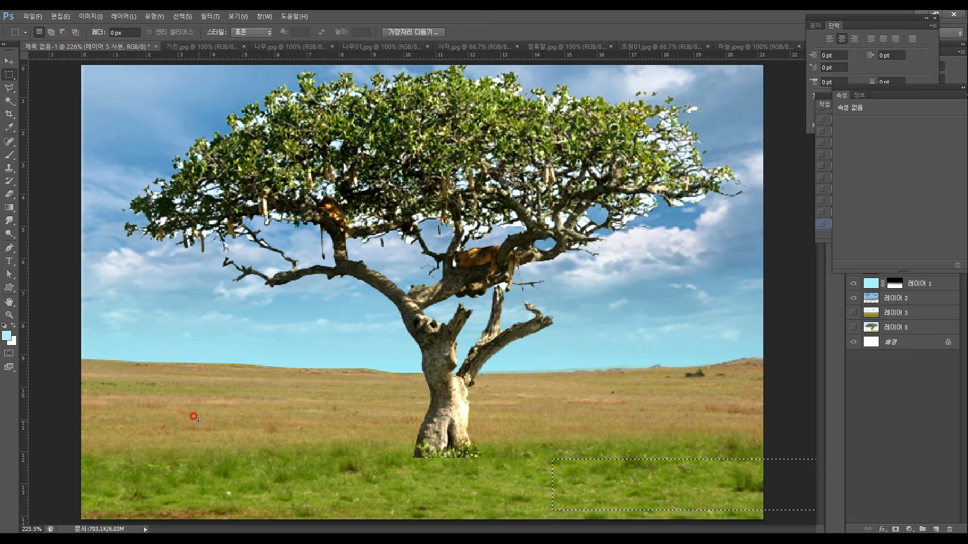
Step: Move the tree to the right part of the canvas so its crown runs past the edge and its trunk stands on the green grass
left_click(11, 60)
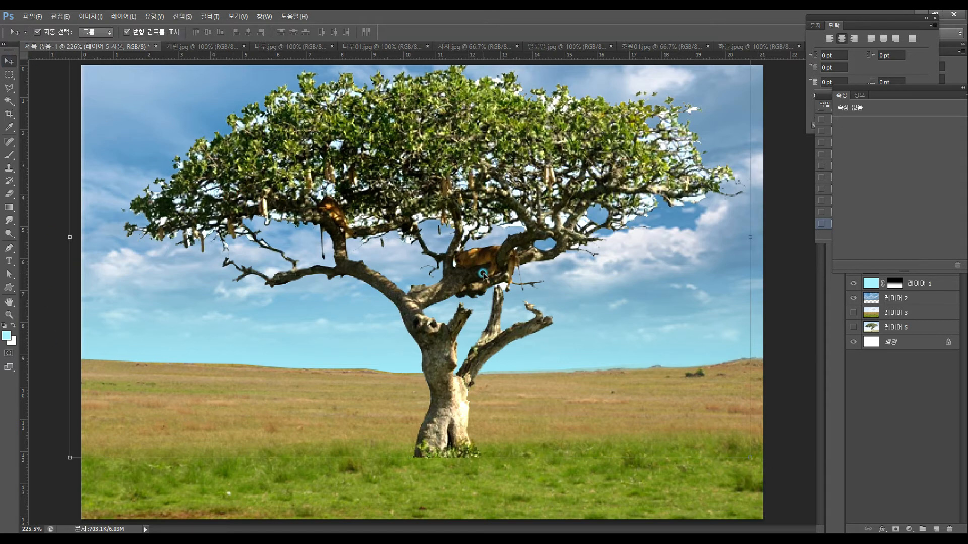
left_click_drag(483, 275, 682, 288)
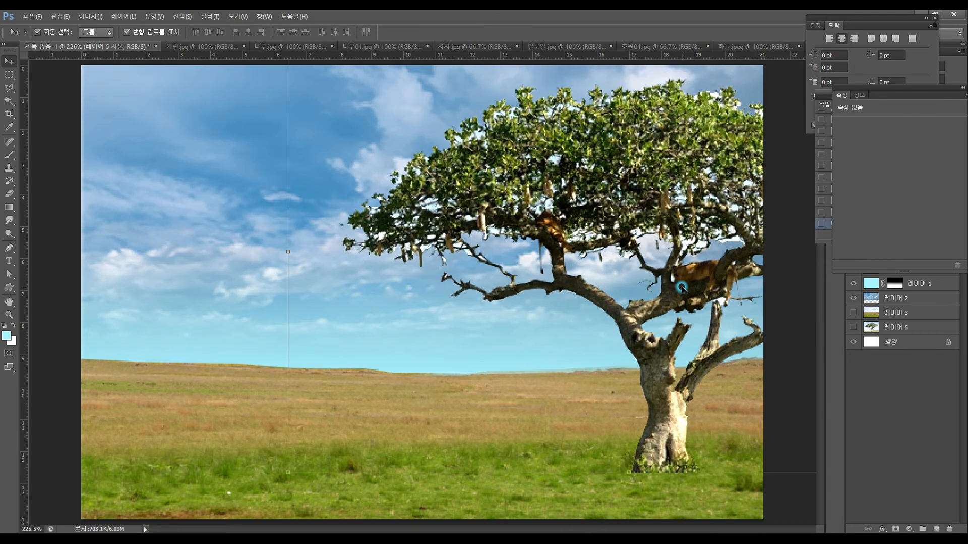
left_click(9, 314)
left_click(8, 302)
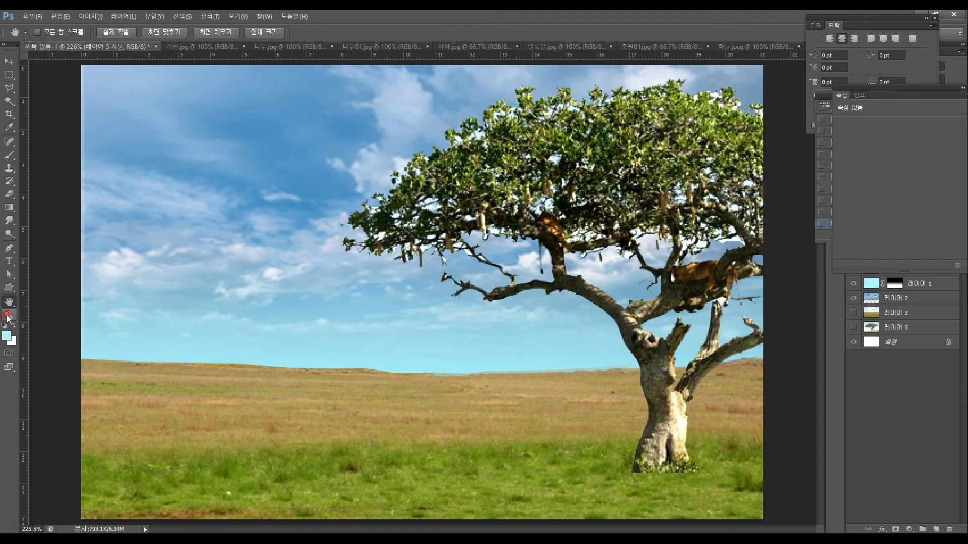
double_click(8, 315)
left_click_drag(419, 374, 440, 322)
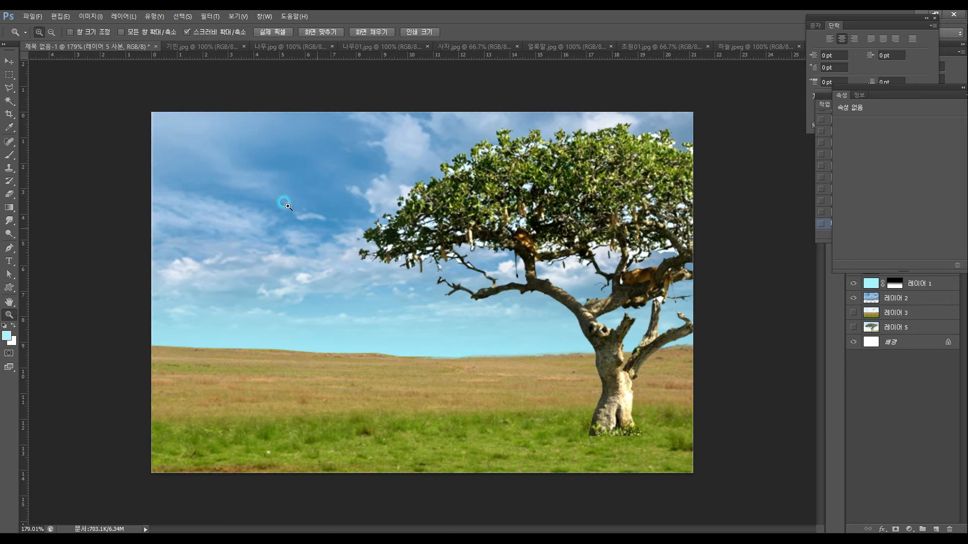
left_click(9, 60)
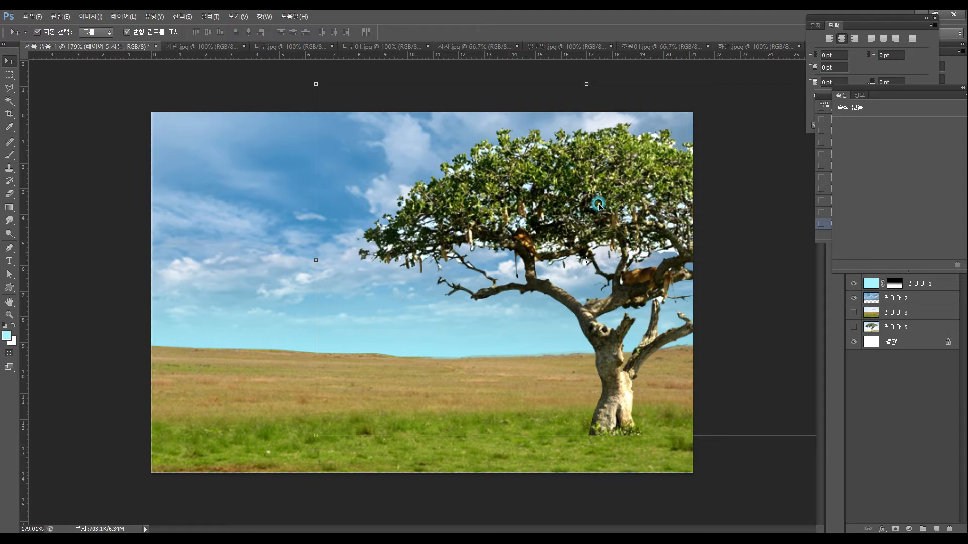
left_click_drag(599, 205, 595, 207)
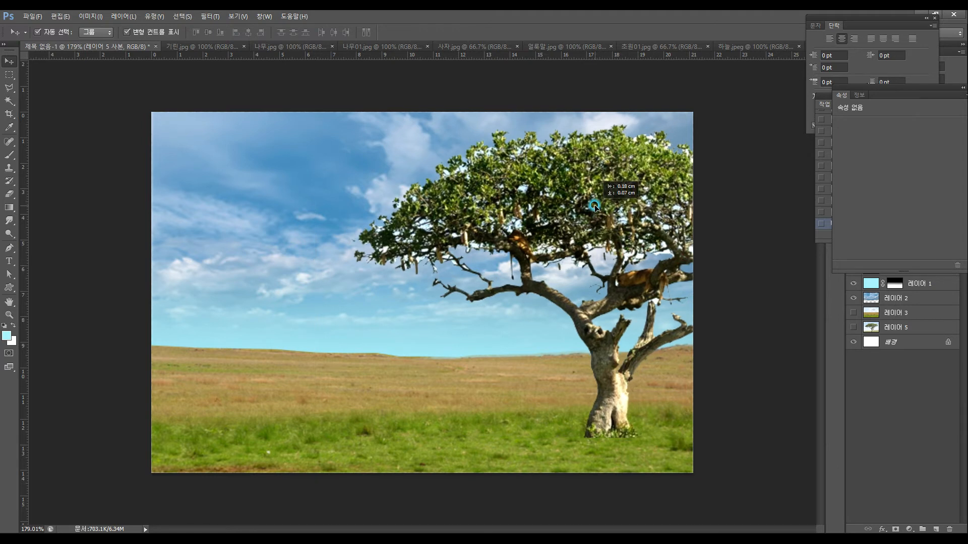
Step: Try the tree at the canvas centre, move it back to the right part, and fine-tune its position on the grass
left_click(9, 315)
left_click(10, 61)
left_click_drag(584, 229, 432, 240)
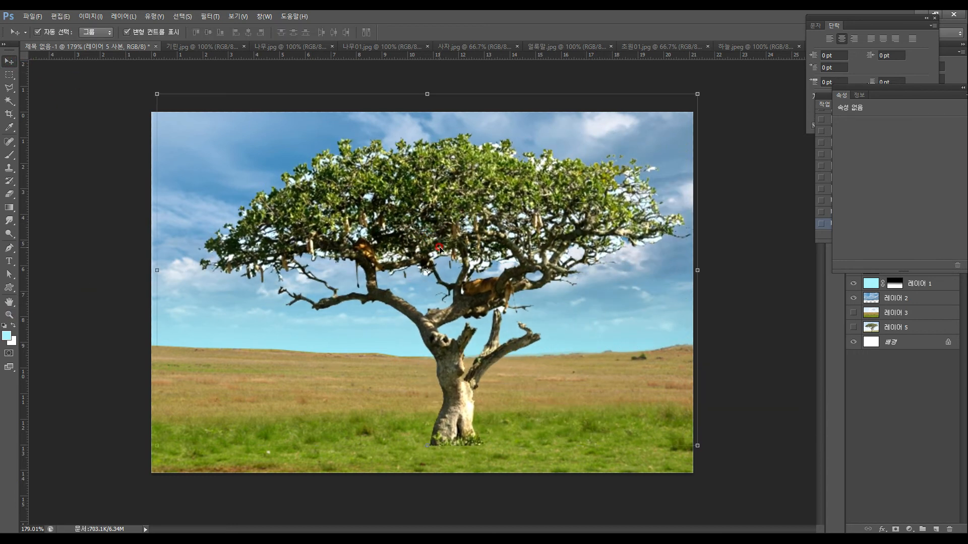
left_click_drag(410, 208, 576, 198)
left_click_drag(585, 201, 578, 200)
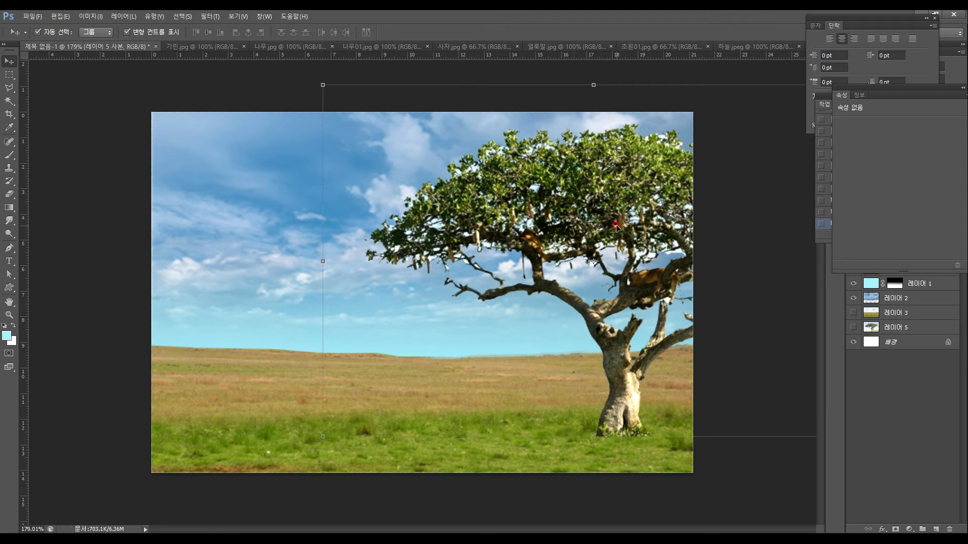
left_click_drag(646, 201, 644, 198)
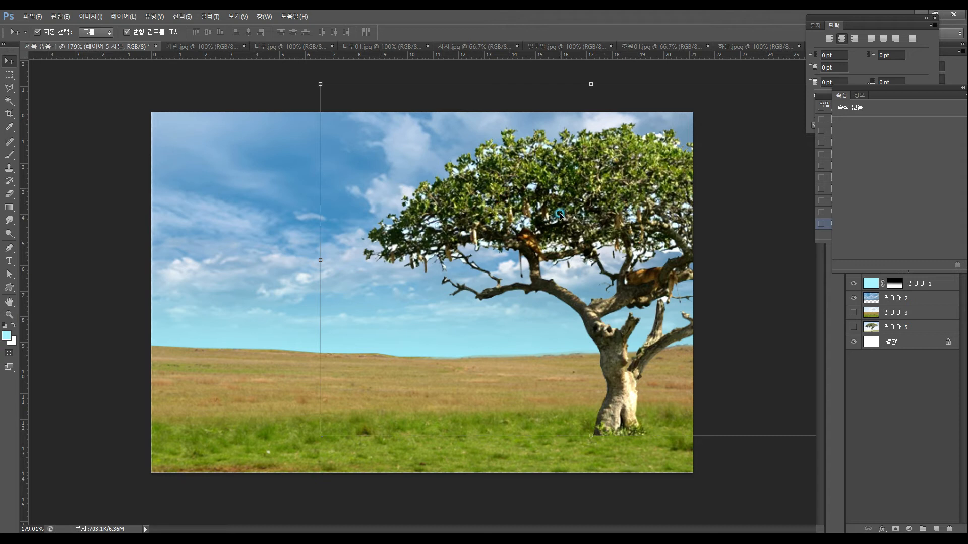
Step: Select the white gaps in the tree's lower-left foliage on 레이어 5 사본 with the Magic Wand
left_click(14, 319)
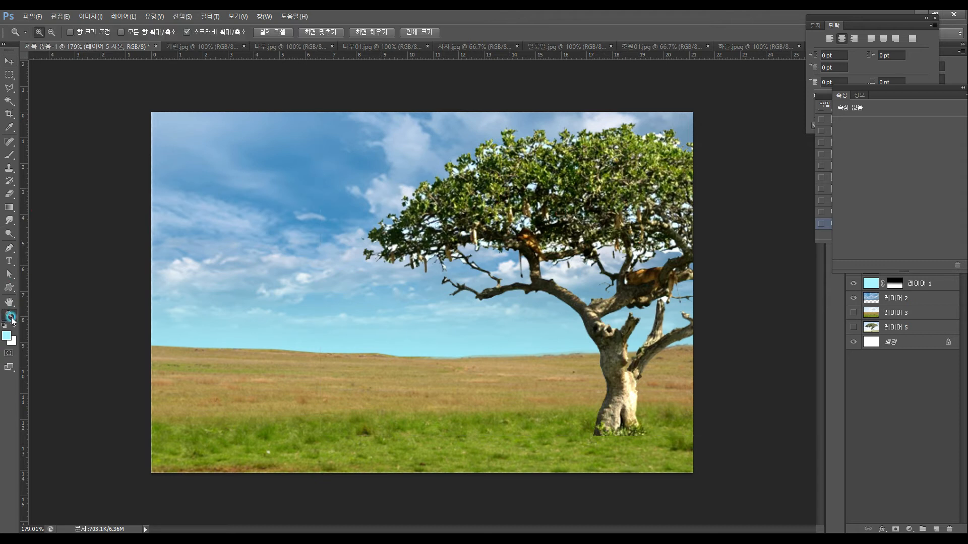
left_click_drag(423, 258, 477, 204)
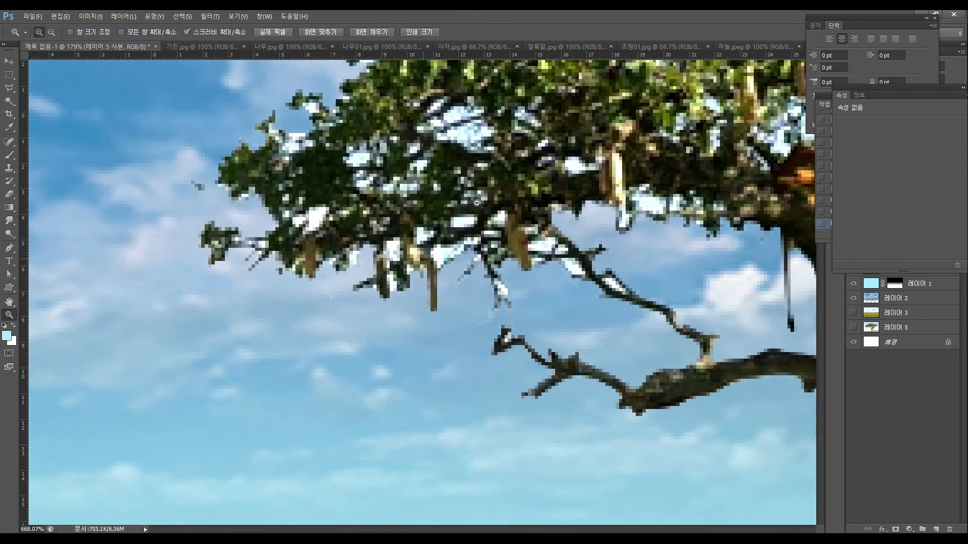
left_click(9, 101)
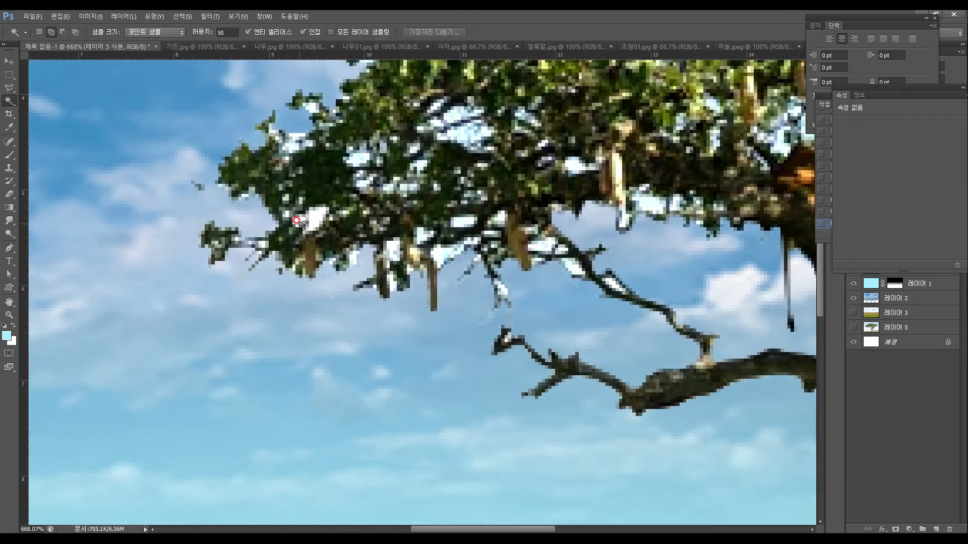
left_click(315, 225)
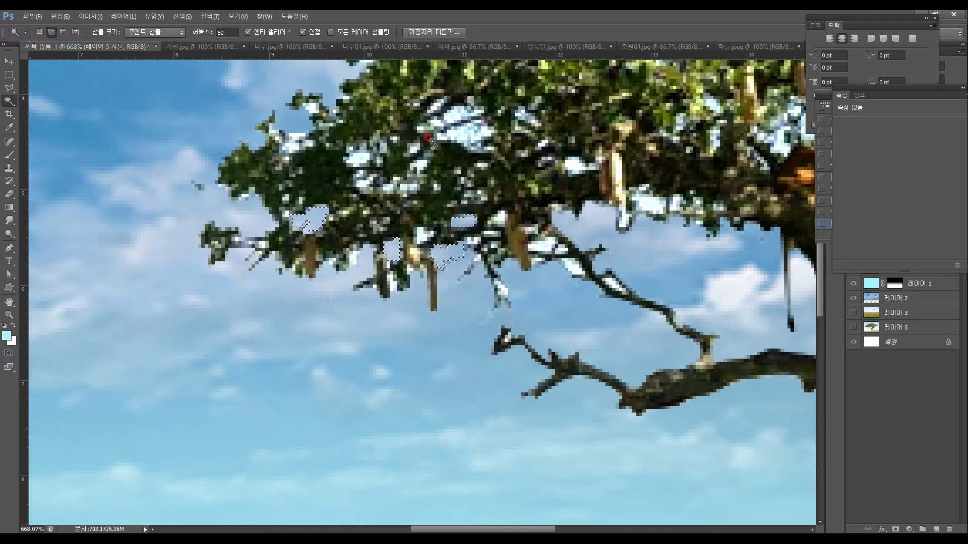
Step: Set the Magic Wand tolerance to 20 and add the white gaps along the thin branch and in the mid foliage to the selection
left_click(227, 32)
type("20")
key("Return")
left_click(544, 245)
left_click(571, 267)
left_click(611, 284)
left_click(649, 204)
left_click(623, 217)
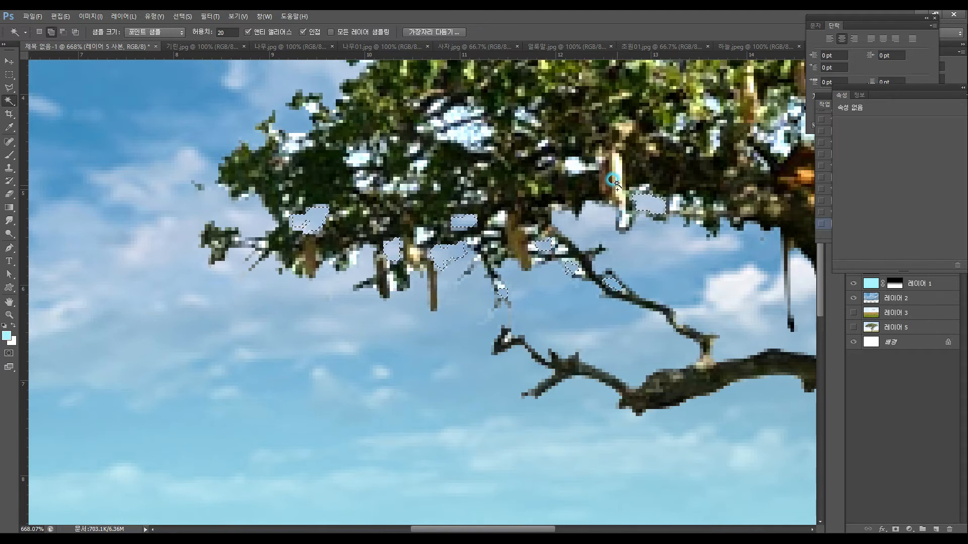
left_click(575, 165)
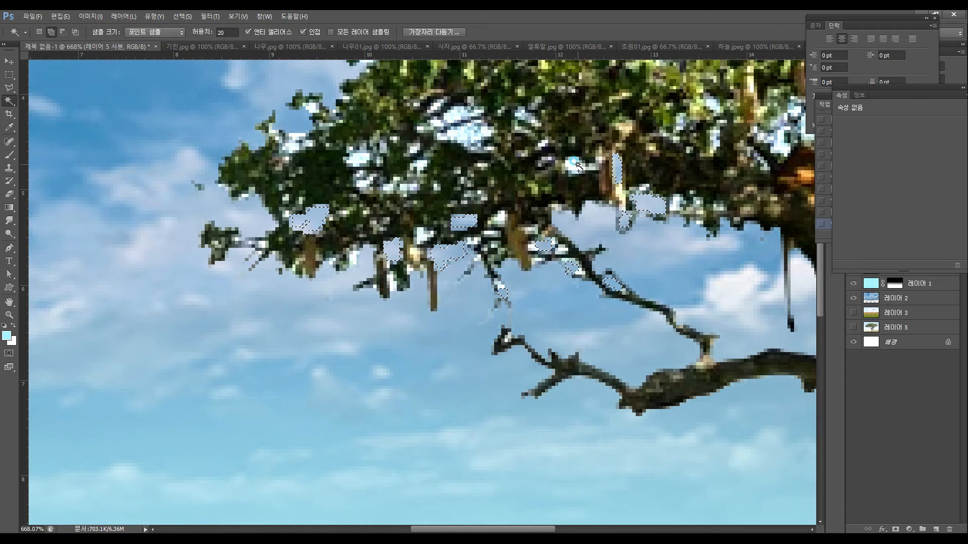
left_click(456, 124)
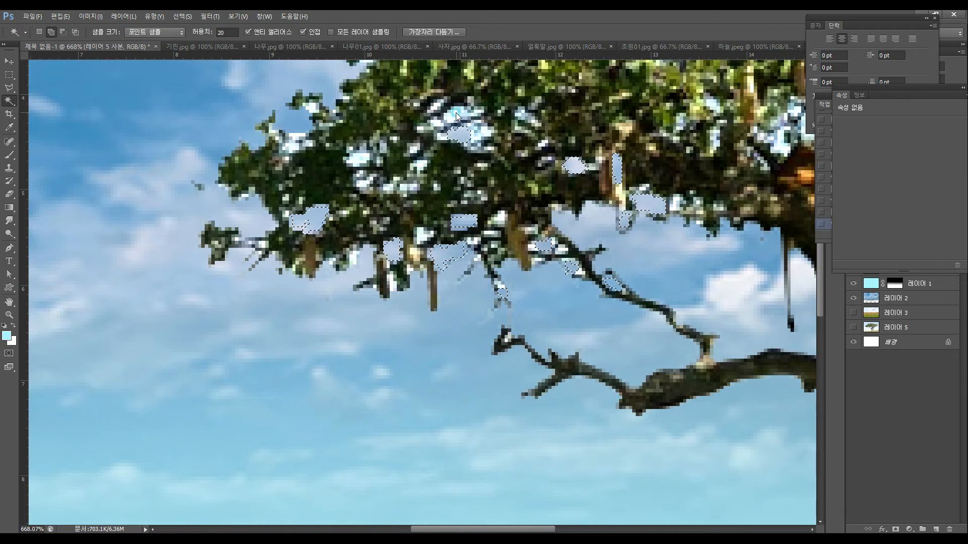
Step: Add the white gaps at the crown's far left to the selection, delete all selected areas from 레이어 5 사본, and deselect
left_click(348, 155)
left_click(299, 136)
left_click(313, 114)
left_click(273, 127)
left_click(245, 194)
left_click(214, 265)
key("Delete")
left_click(39, 32)
key("ctrl+d")
Step: Deselect, and delete the white gaps in the left-middle foliage of 레이어 5 사본 with the Magic Wand
left_click_drag(562, 171, 377, 300)
left_click(300, 261)
key("Delete")
key("ctrl+d")
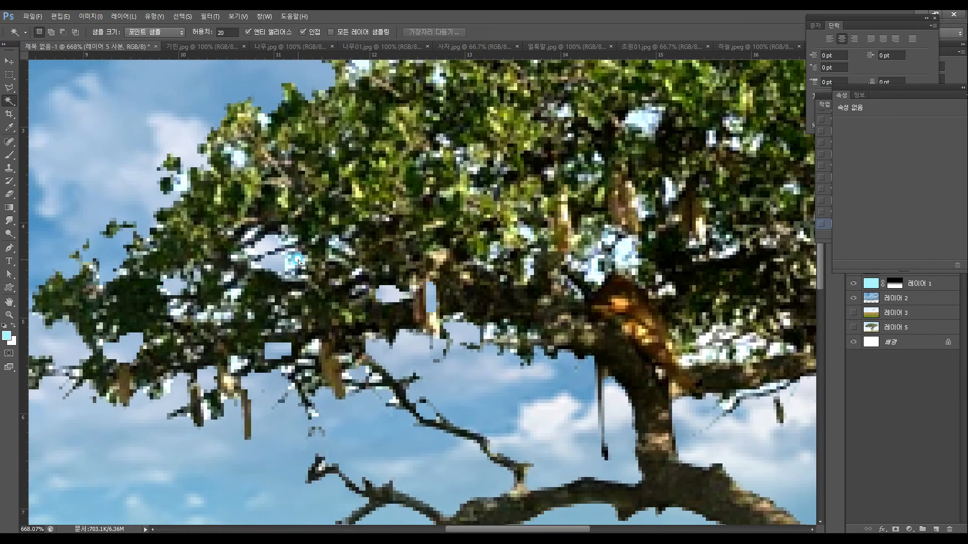
left_click(297, 257)
key("Delete")
left_click(289, 242)
key("Delete")
left_click(366, 260)
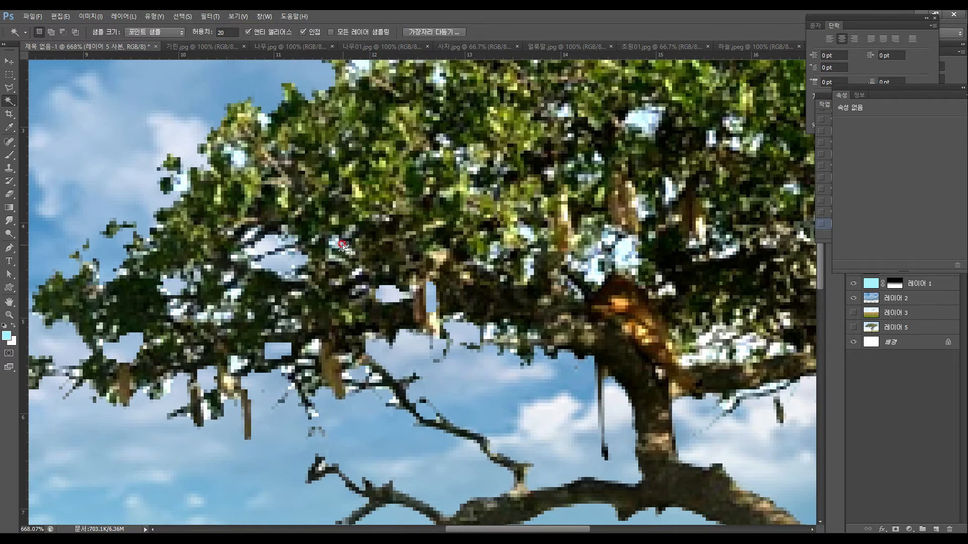
left_click(382, 287)
key("Delete")
Step: Delete the white gaps above the orange animal and the larger gap higher in the central foliage
left_click(601, 268)
left_click(623, 249)
left_click(647, 131)
key("Delete")
Step: Select and delete the white gaps along the upper-left edge of the tree crown
left_click_drag(601, 225, 562, 336)
left_click_drag(454, 147, 436, 242)
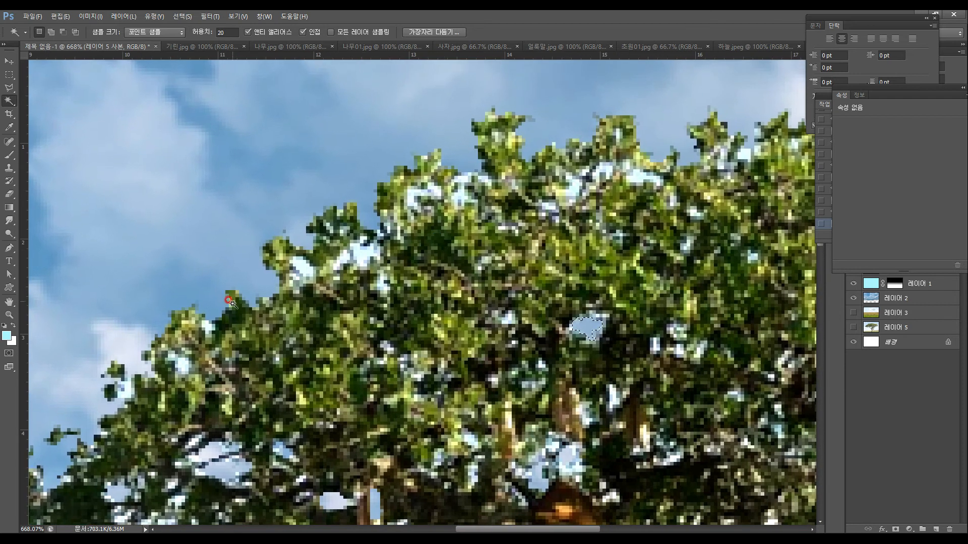
left_click(182, 366)
left_click(300, 262)
left_click(354, 260)
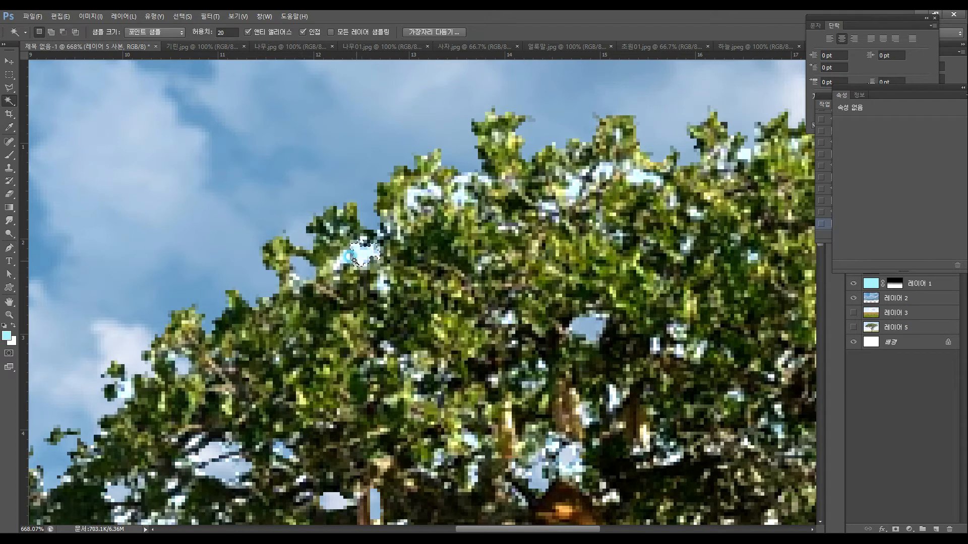
left_click(412, 196)
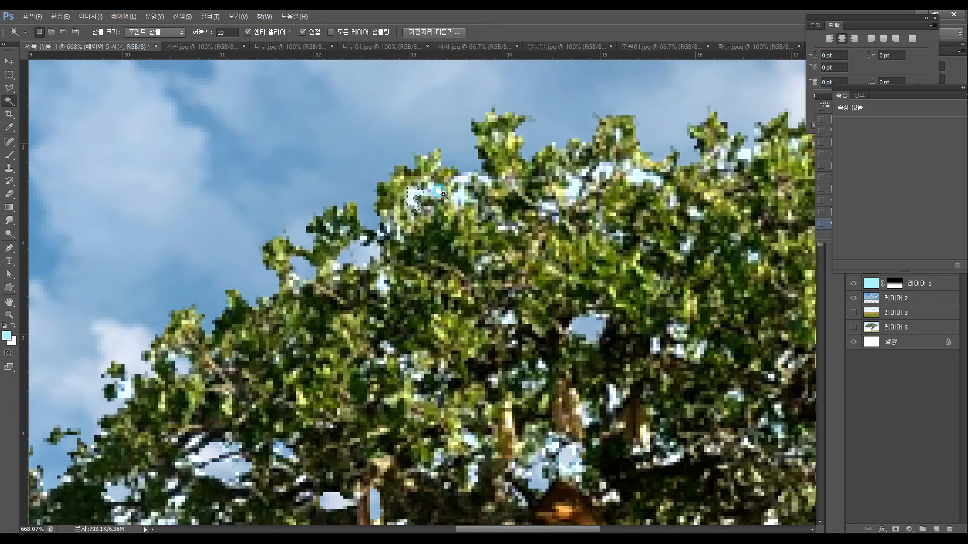
left_click(460, 196)
left_click(462, 172)
left_click(485, 180)
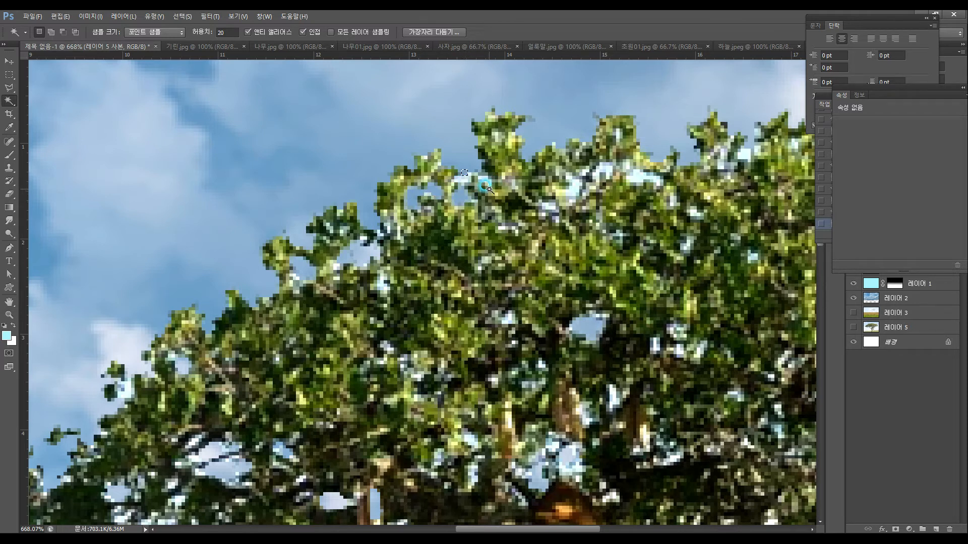
Step: Delete the white gaps among the leaves along the middle of the crown's top edge
left_click(573, 191)
key("Delete")
left_click(607, 173)
key("Delete")
key("Delete")
left_click(659, 181)
key("Delete")
Step: Remove the white gaps in the leaf clusters right of the crown's top middle and in the foliage below
left_click(726, 146)
left_click(747, 156)
left_click(718, 163)
left_click(693, 212)
key("Delete")
left_click_drag(732, 197, 447, 239)
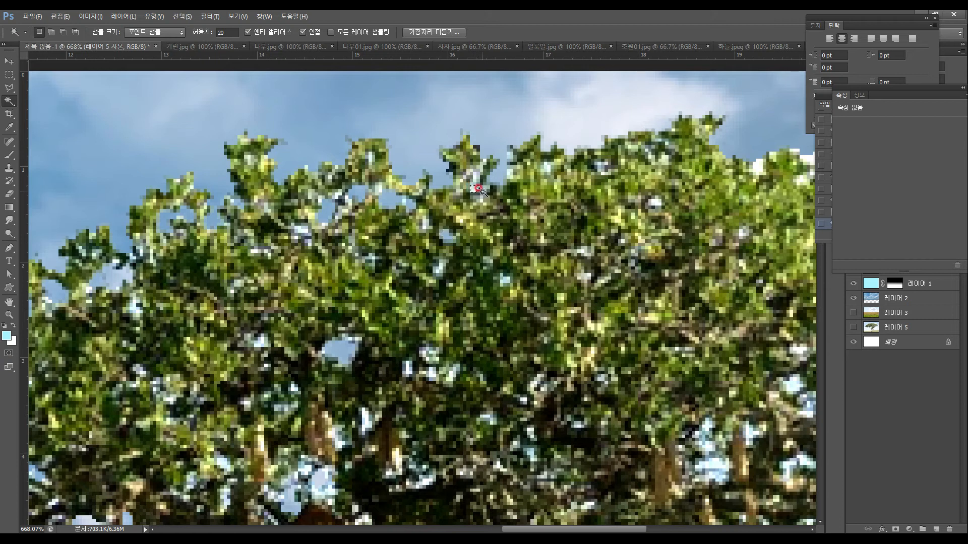
left_click(602, 167)
key("Delete")
left_click(656, 203)
key("Delete")
Step: Delete the white patches between the leaf clusters along the crown's top edge near the canvas's right border
left_click_drag(674, 212, 577, 193)
key("Delete")
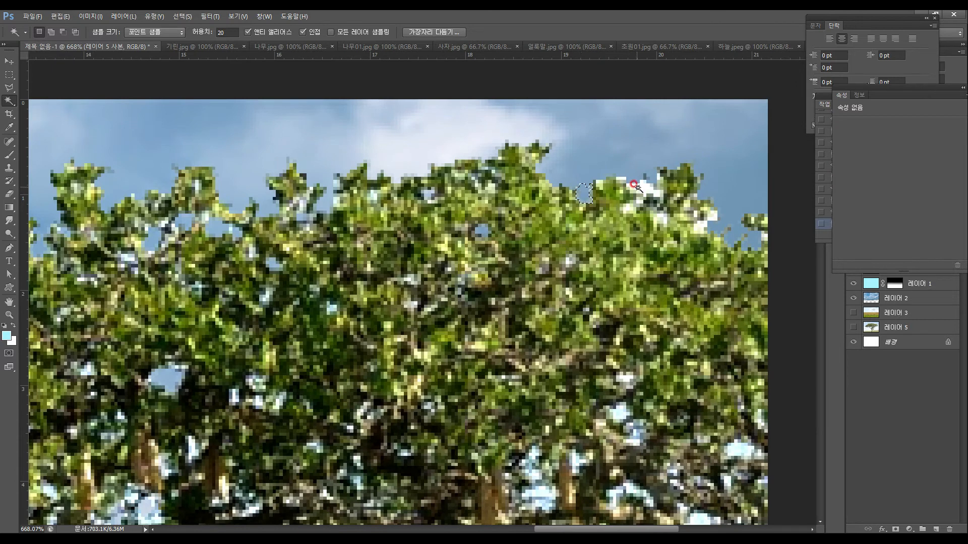
left_click(627, 203)
key("Delete")
left_click(628, 205)
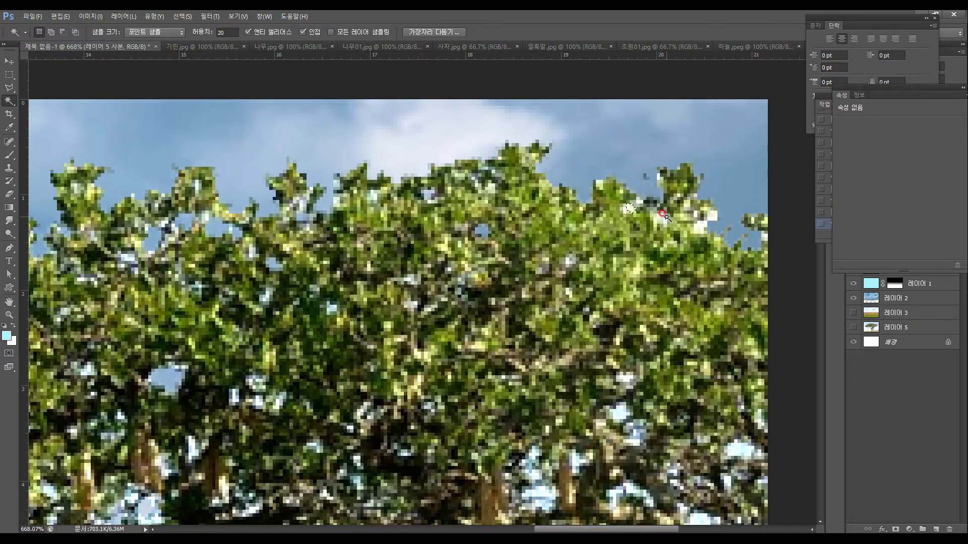
left_click(661, 214)
left_click(702, 225)
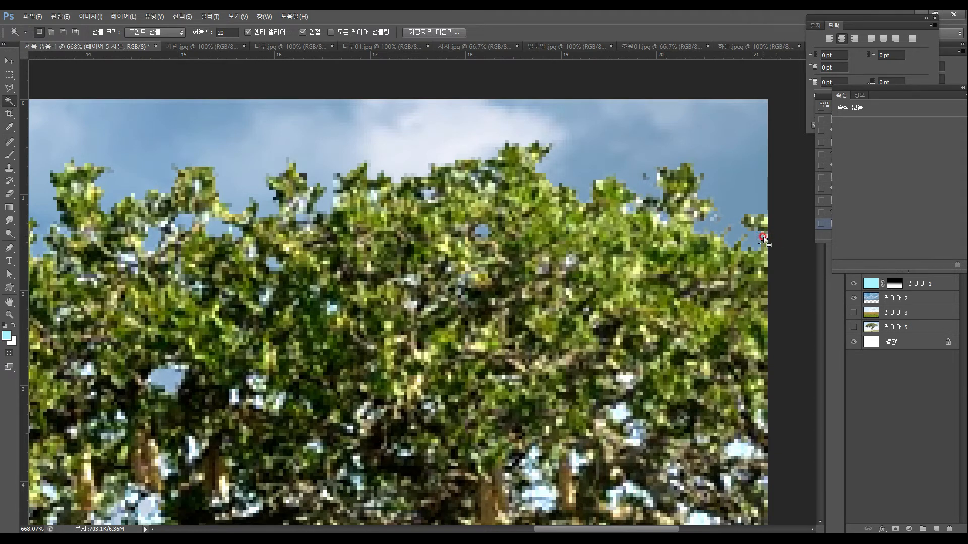
Step: Delete the white gaps in the right-hand foliage around the hanging fruits
scroll(708, 320, "down", 3)
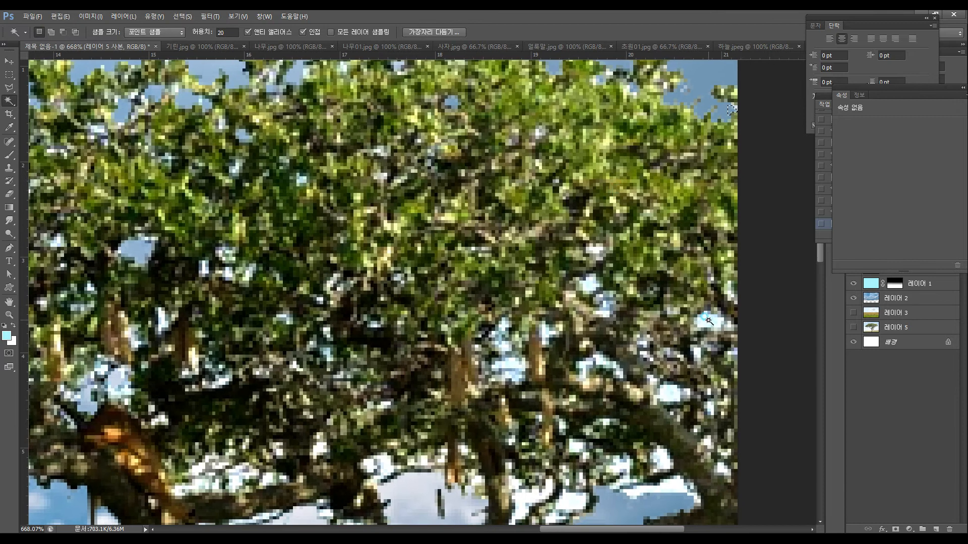
left_click_drag(716, 331, 596, 308)
left_click(604, 312)
key("Delete")
left_click(509, 364)
key("Delete")
left_click(513, 378)
key("Delete")
left_click(598, 362)
key("Delete")
left_click(583, 366)
key("Delete")
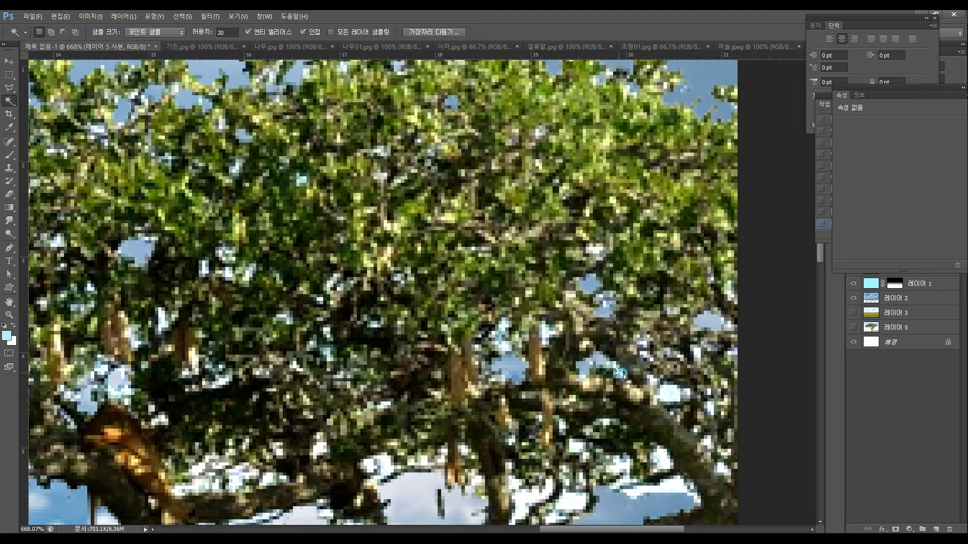
Step: Clear the white gaps beneath and beside the thick branch at the tree's far right
left_click(663, 458)
key("Delete")
left_click(674, 487)
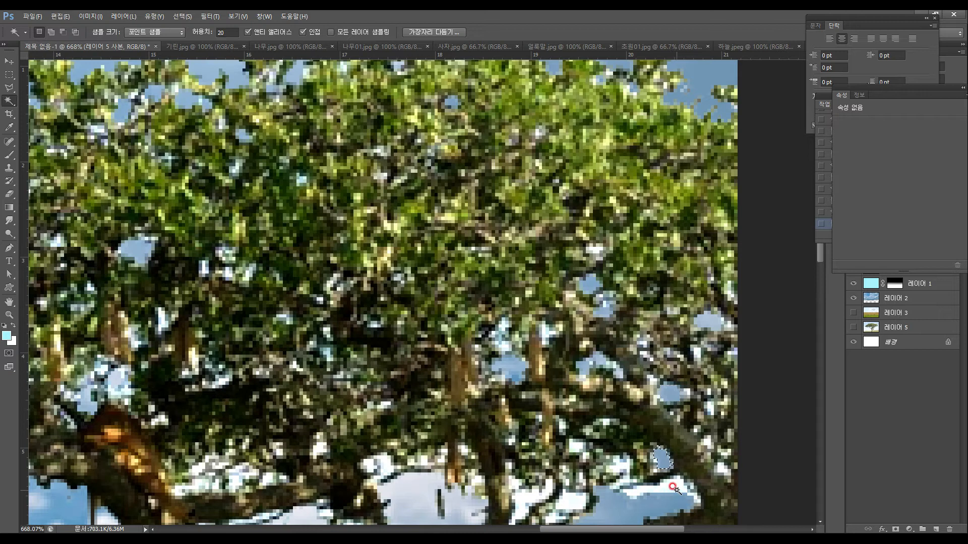
key("Delete")
left_click(619, 463)
key("Delete")
left_click(699, 494)
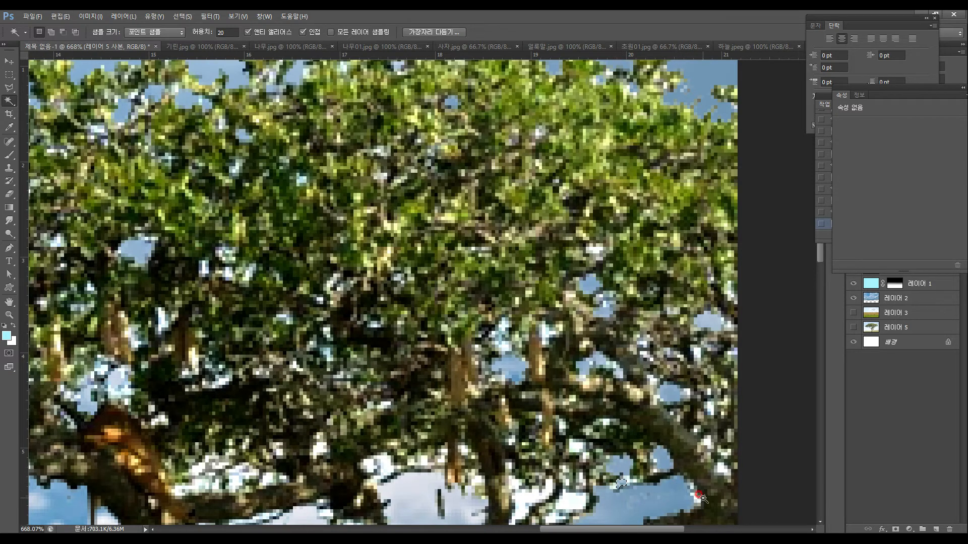
left_click(721, 468)
Step: Delete the white gaps around the thin twigs above the lying lion and in the foliage over them
left_click_drag(544, 476, 586, 365)
left_click(606, 394)
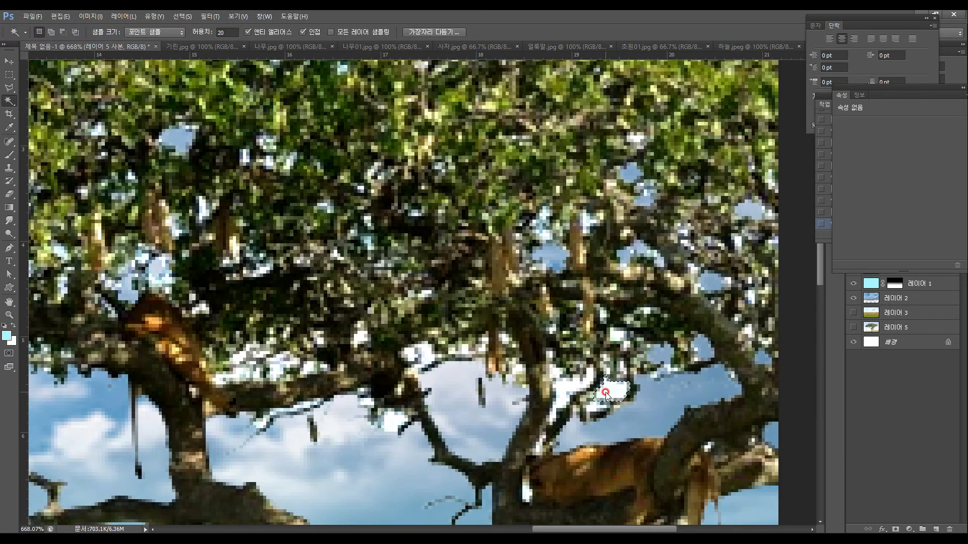
key("Delete")
left_click(590, 406)
key("Delete")
left_click(565, 387)
key("Delete")
left_click(617, 334)
key("Delete")
left_click(578, 390)
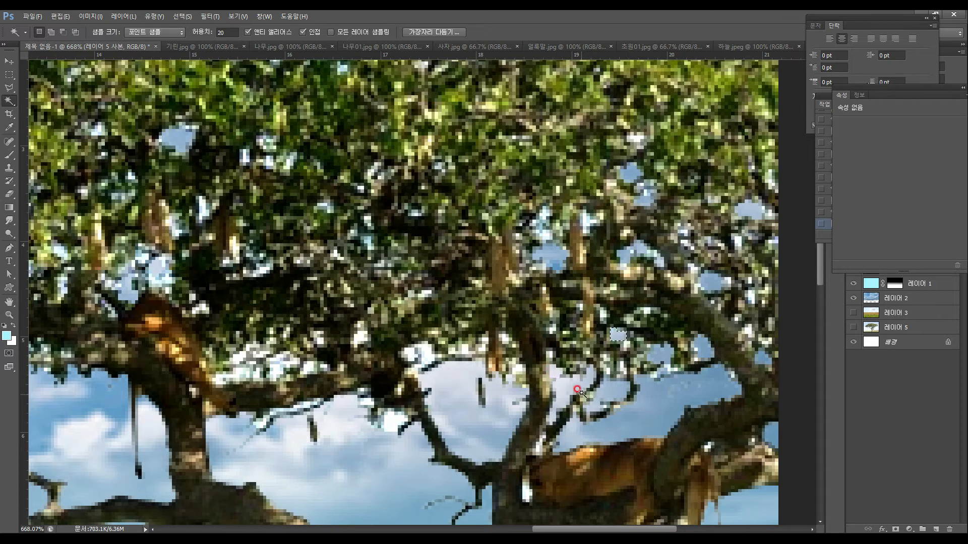
left_click(538, 230)
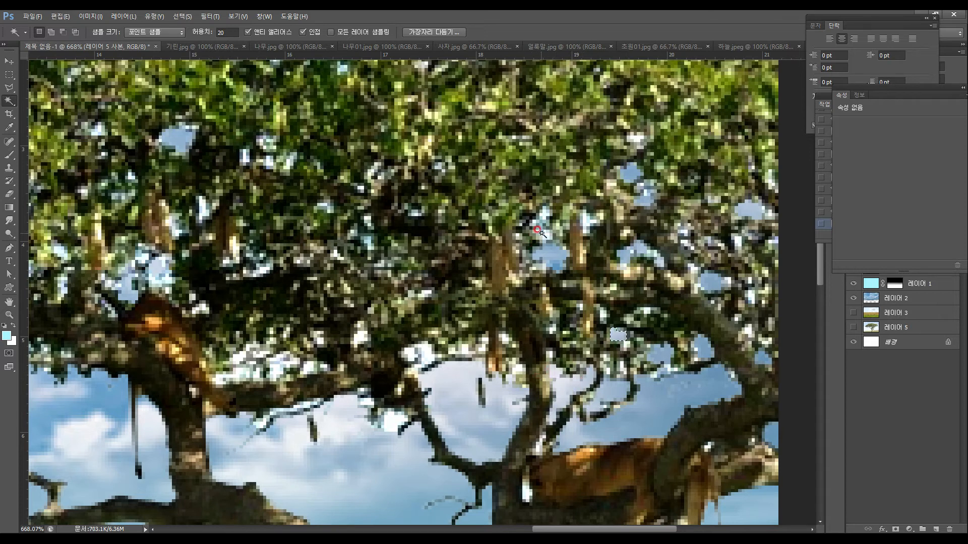
Step: Remove the white gaps above and below the horizontal branch between the orange animal and the central twigs
left_click(411, 354)
key("Delete")
left_click(236, 372)
key("Delete")
left_click(237, 357)
key("Delete")
left_click(287, 379)
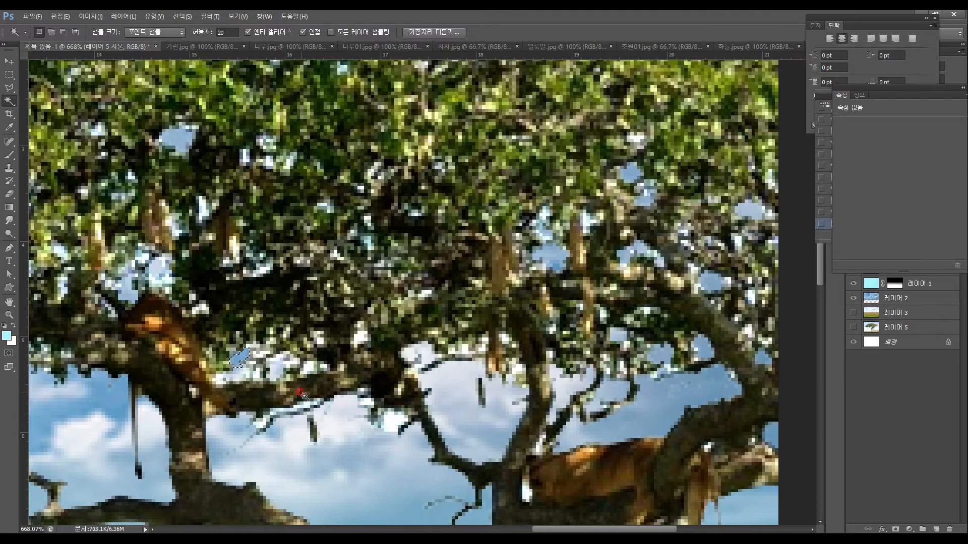
left_click(398, 433)
Step: Delete the white remnants around the branches below the lying lion and clear the selection
left_click_drag(379, 391, 487, 270)
left_click_drag(445, 412, 316, 310)
left_click(648, 335)
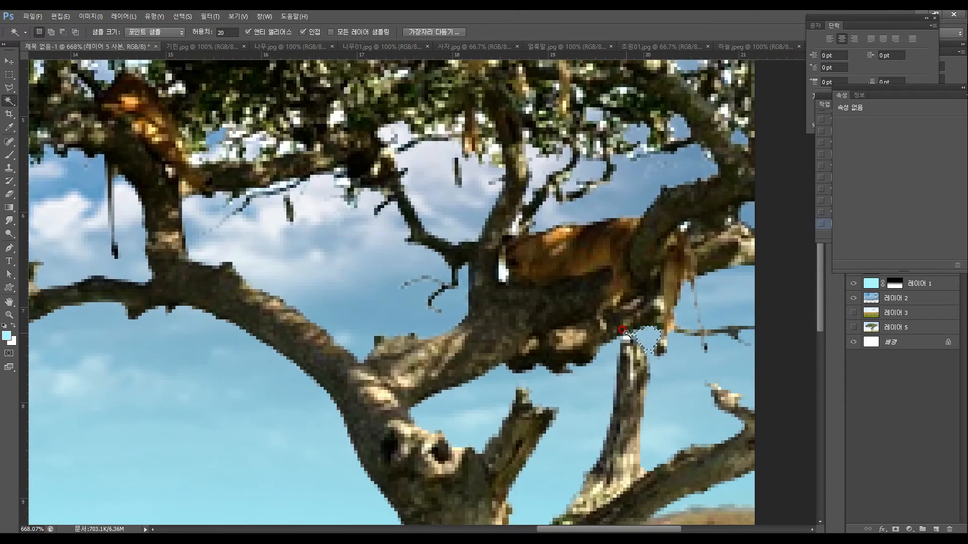
key("ctrl+d")
Step: Set up the Eraser with a soft 12 px round brush, 0% hardness, 38% opacity and 49% flow
left_click_drag(450, 389, 444, 271)
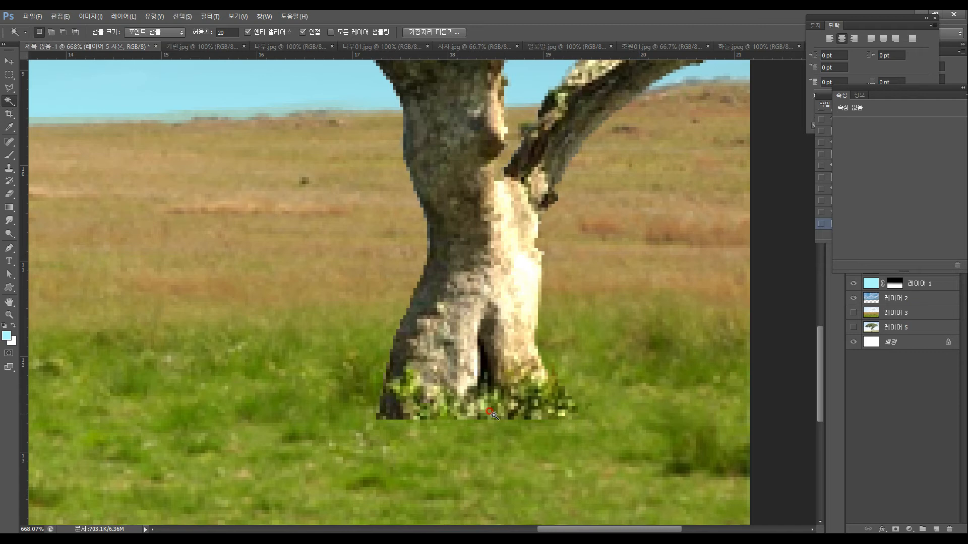
left_click(9, 194)
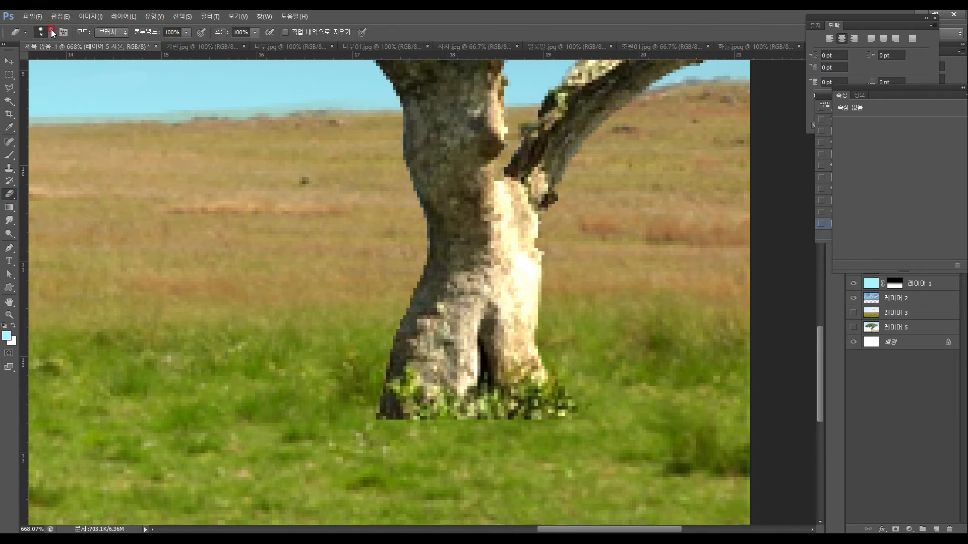
left_click(51, 33)
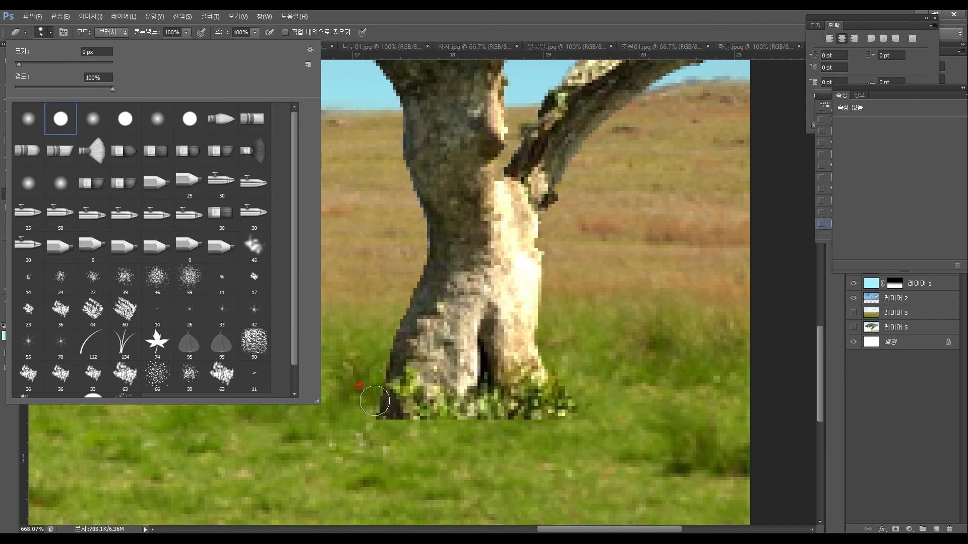
left_click(20, 63)
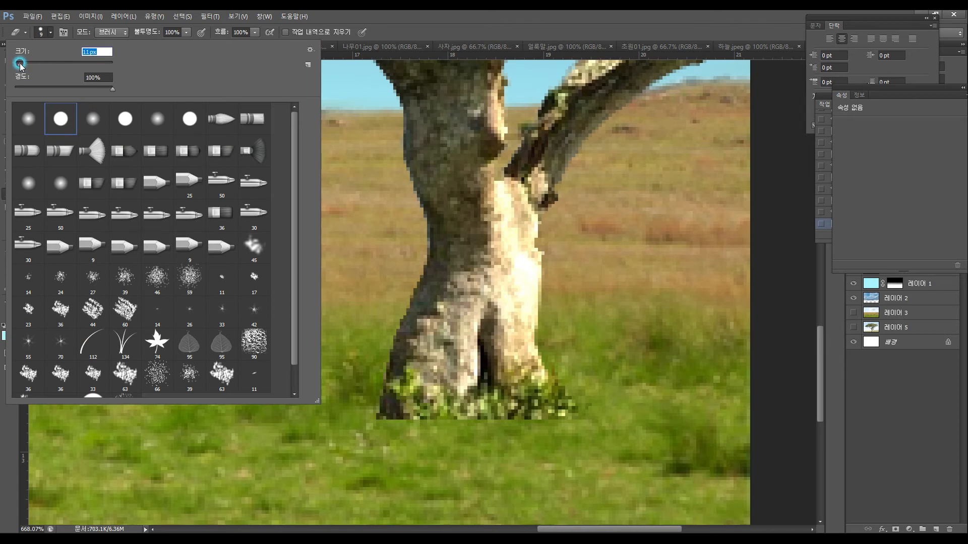
left_click(158, 119)
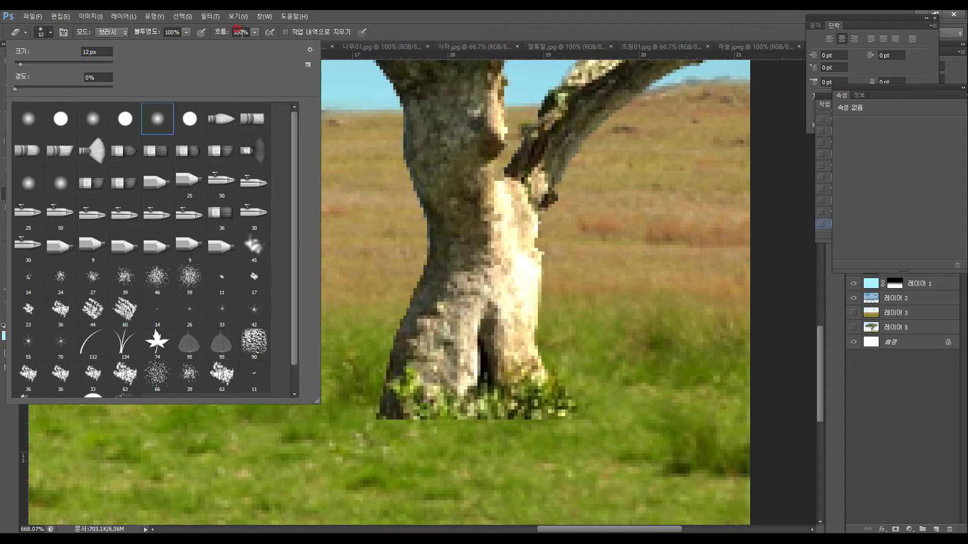
left_click(186, 33)
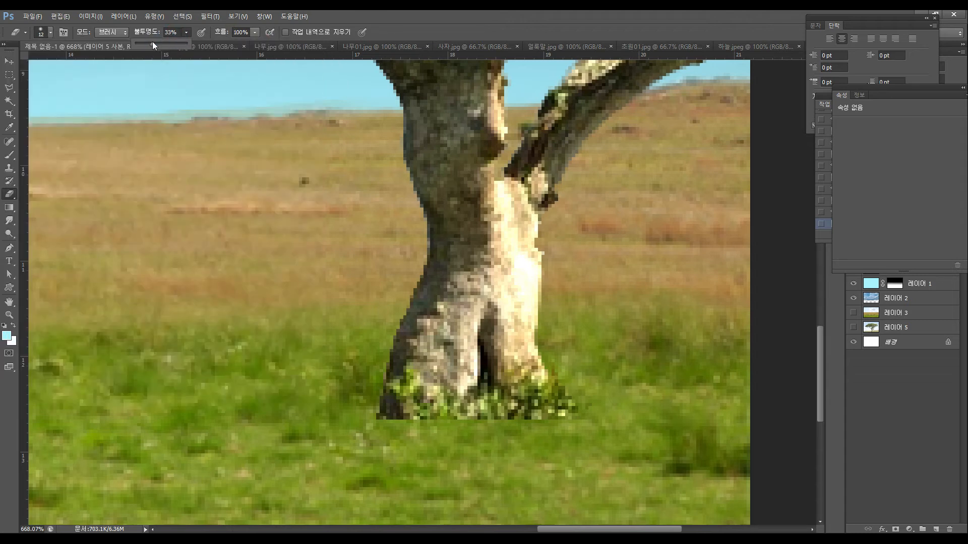
left_click_drag(153, 41, 155, 41)
left_click(254, 32)
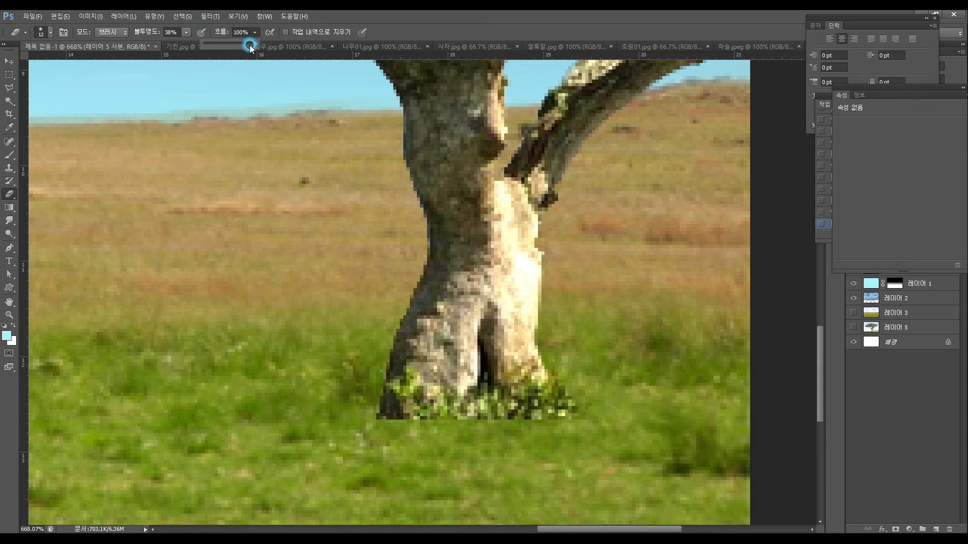
left_click_drag(231, 52, 229, 54)
Step: Try erasing along the trunk's base, uncover the layer list, and clear the leftover selection on 레이어 5 사본
left_click_drag(401, 427, 465, 433)
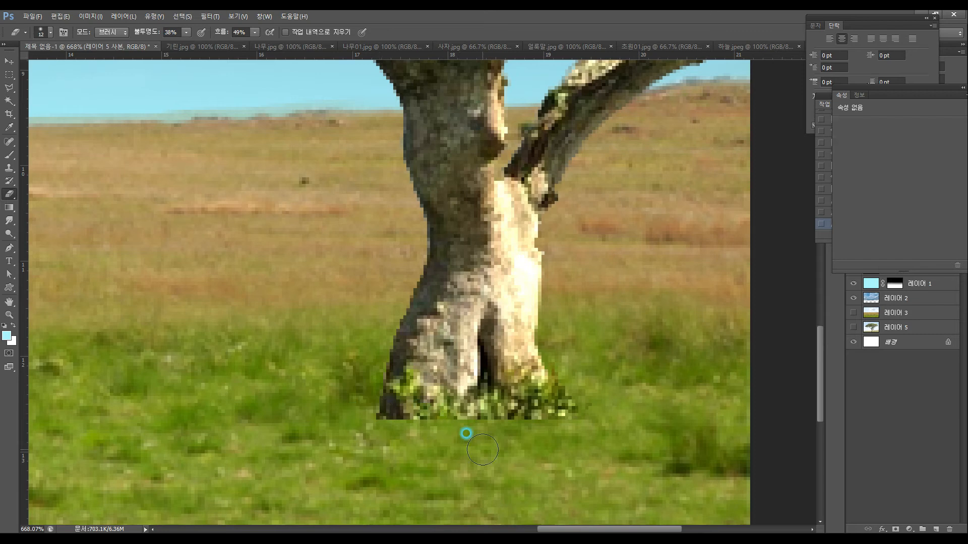
left_click(854, 313)
left_click_drag(875, 88, 707, 84)
left_click(849, 143)
left_click_drag(866, 96, 771, 96)
left_click(903, 255)
left_click(852, 240)
left_click(853, 240)
left_click(10, 76)
left_click(175, 224)
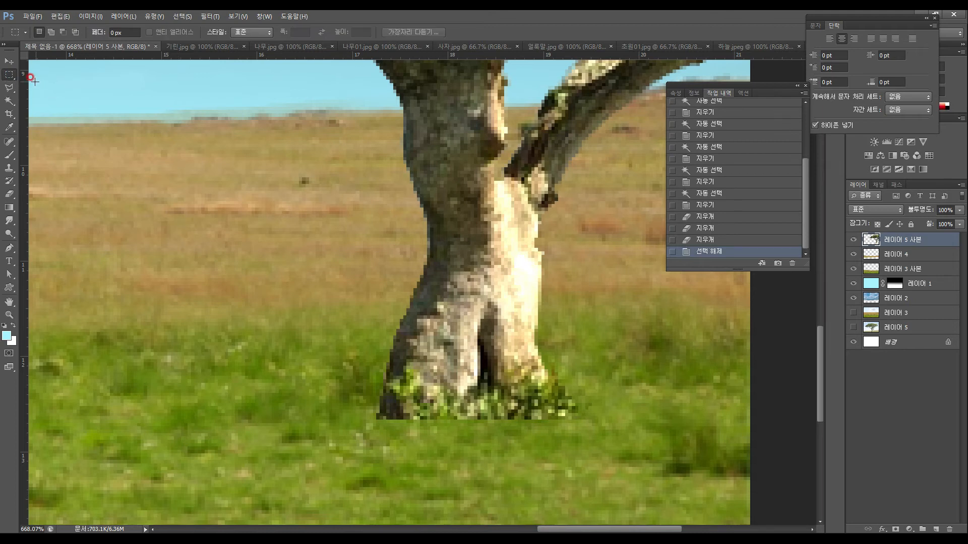
Step: Softly erase the hard lower edge of the trunk on 레이어 5 사본 so it blends into the grass
left_click(9, 194)
mouse_move(474, 371)
left_mouse_down()
mouse_move(491, 388)
mouse_move(396, 418)
mouse_move(426, 429)
mouse_move(363, 420)
mouse_move(435, 437)
left_mouse_up()
left_click_drag(357, 418, 533, 428)
mouse_move(388, 410)
left_mouse_down()
mouse_move(462, 419)
mouse_move(434, 416)
mouse_move(466, 429)
mouse_move(545, 407)
mouse_move(456, 433)
mouse_move(538, 418)
mouse_move(529, 419)
mouse_move(423, 429)
left_mouse_up()
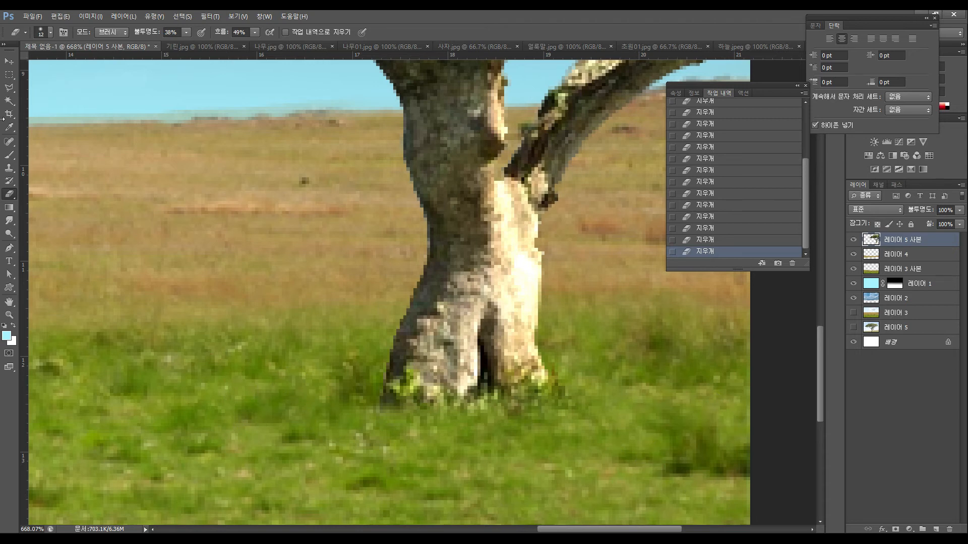
Step: Outline a grass patch left of the trunk with the Polygonal Lasso and copy it from 레이어 3 사본 onto a new layer
left_click(9, 87)
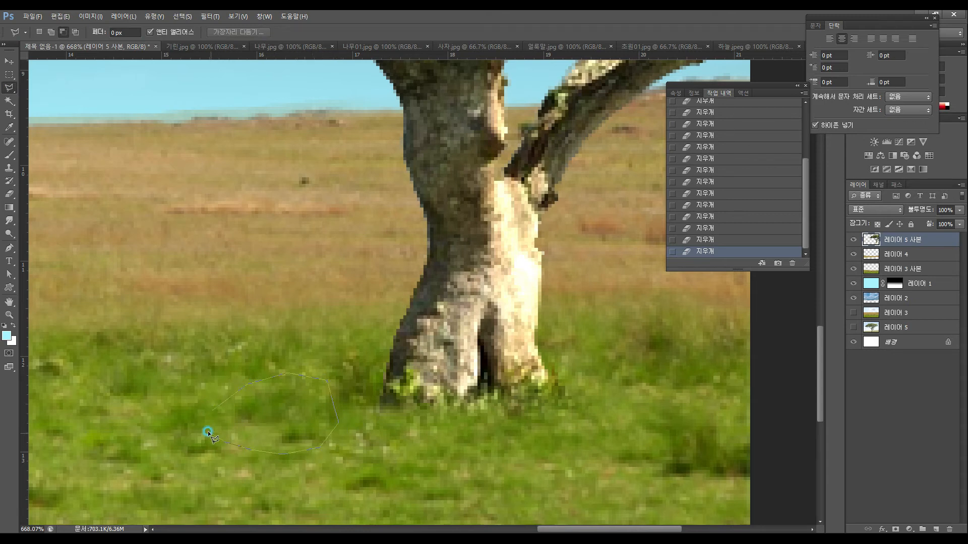
left_click(213, 410)
key("ctrl+j")
left_click(495, 210)
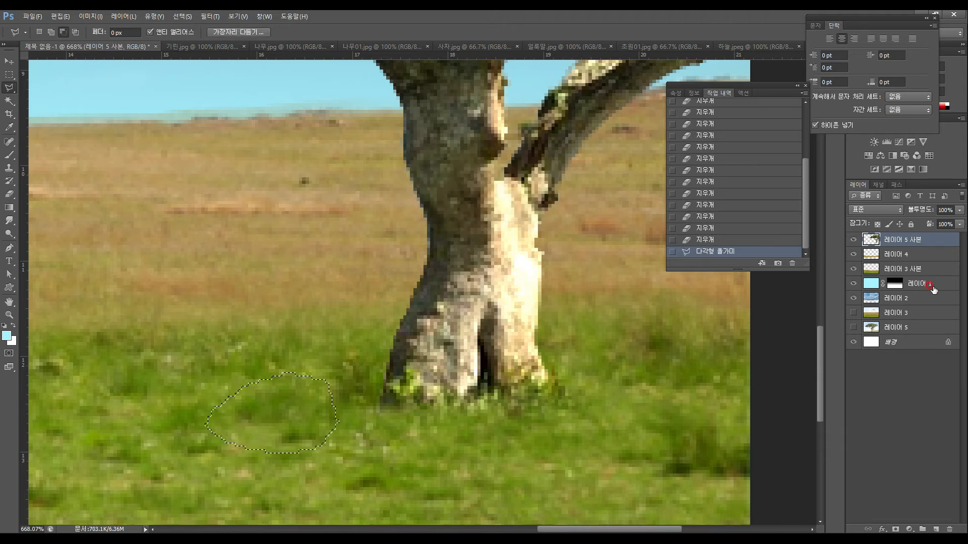
left_click(915, 313)
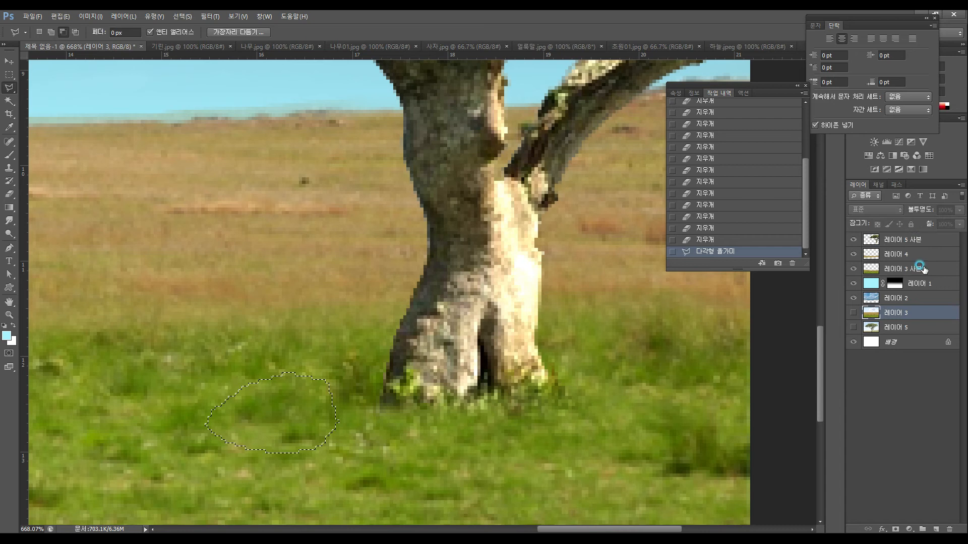
left_click(922, 270)
key("ctrl+c")
key("ctrl+v")
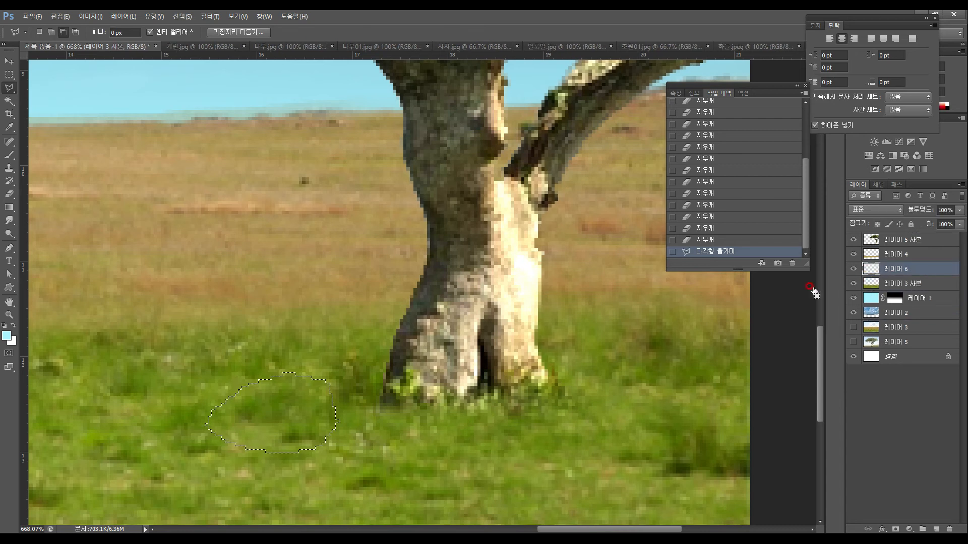
Step: Bring the copied grass patch's layer above the tree layer and move the patch over the trunk's lower-left base
key("v")
left_click_drag(237, 410, 239, 388)
left_click_drag(926, 270, 927, 232)
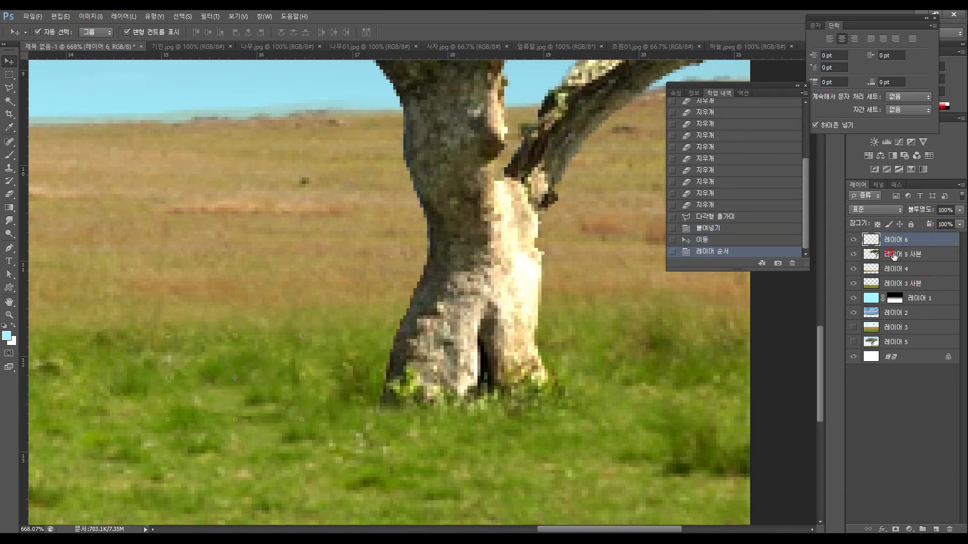
left_click_drag(262, 372, 396, 403)
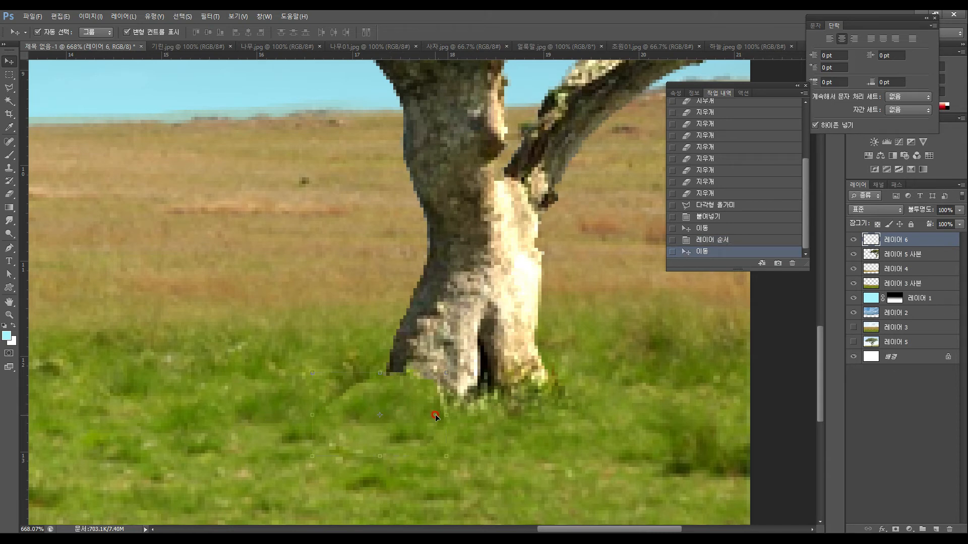
Step: Move the 레이어 6 grass patch to the trunk's lower-right base and softly erase the patch's lower-left edge
left_click_drag(446, 416, 552, 413)
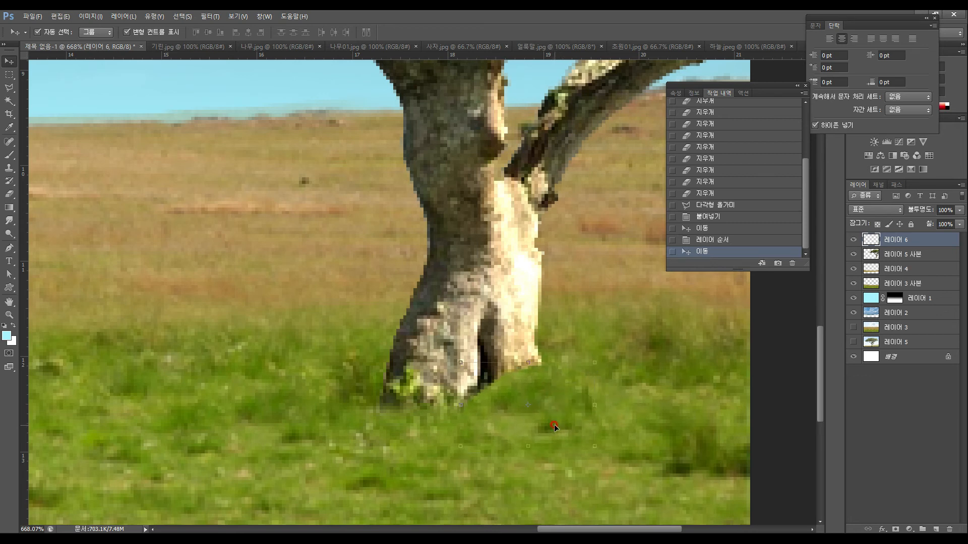
left_click(9, 195)
mouse_move(478, 437)
left_mouse_down()
mouse_move(559, 447)
mouse_move(522, 445)
mouse_move(598, 422)
mouse_move(567, 434)
mouse_move(454, 420)
left_mouse_up()
left_click_drag(443, 421, 433, 449)
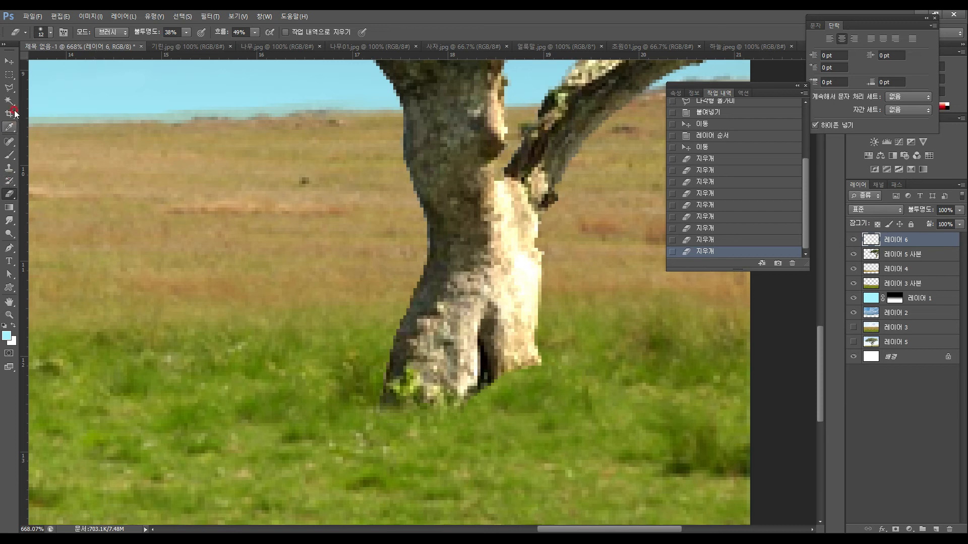
Step: Give the Eraser the 134 px grass-blade brush tip, enlarge it to 246 px, and erase once at the patch's upper edge
left_click(50, 32)
left_click(122, 348)
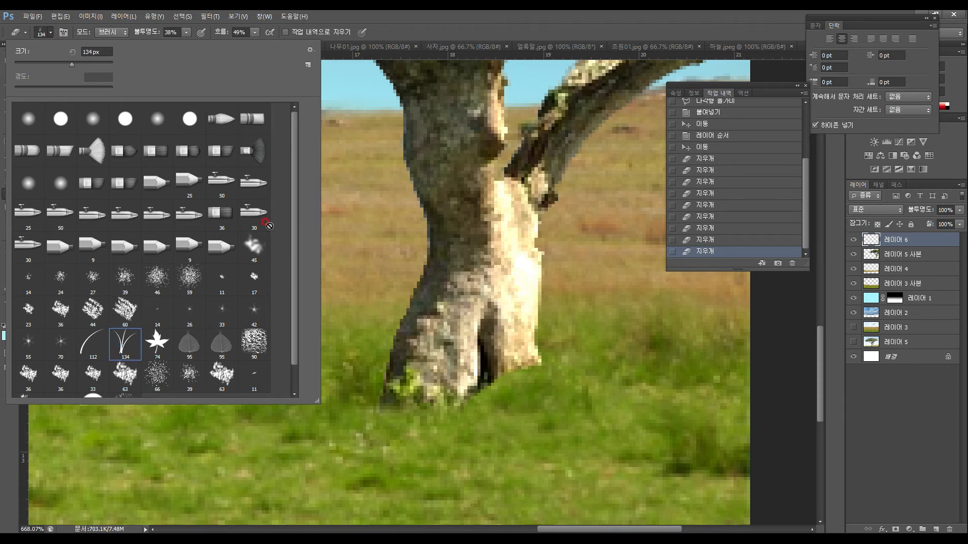
left_click(70, 63)
left_click_drag(74, 62, 90, 63)
left_click(481, 379)
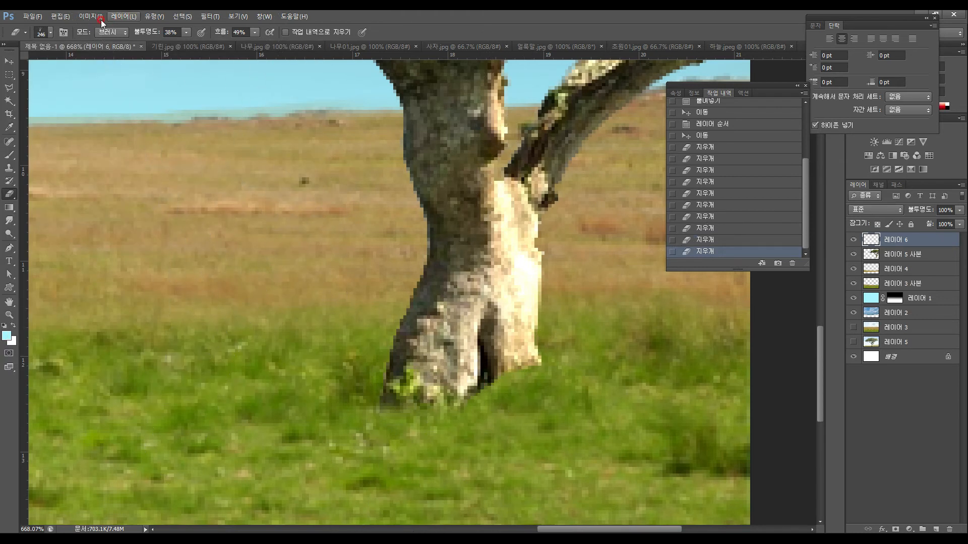
Step: Reduce the grass-blade eraser to 21 px and erase at the patch's edge beside the trunk's dark hollow
left_click(50, 32)
left_click(34, 63)
left_click_drag(34, 63, 22, 63)
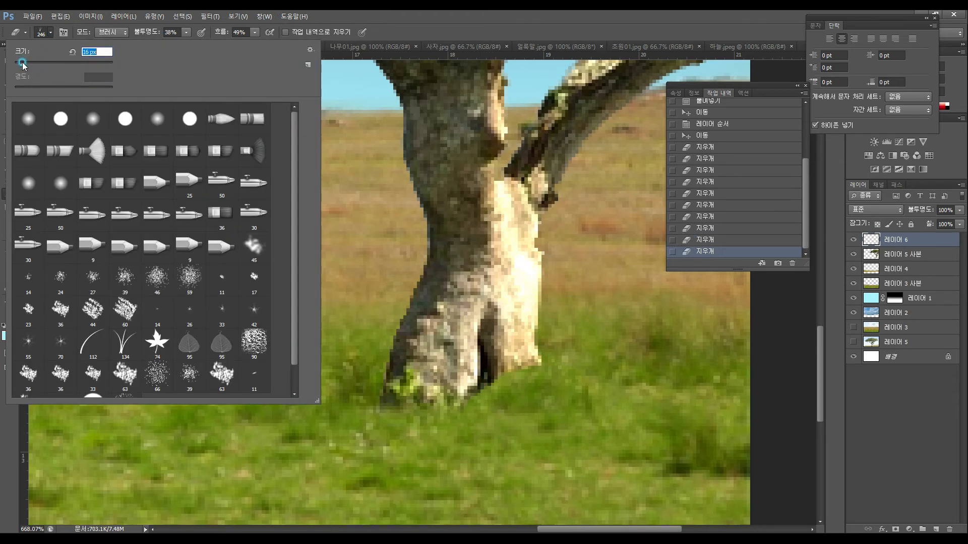
left_click(470, 383)
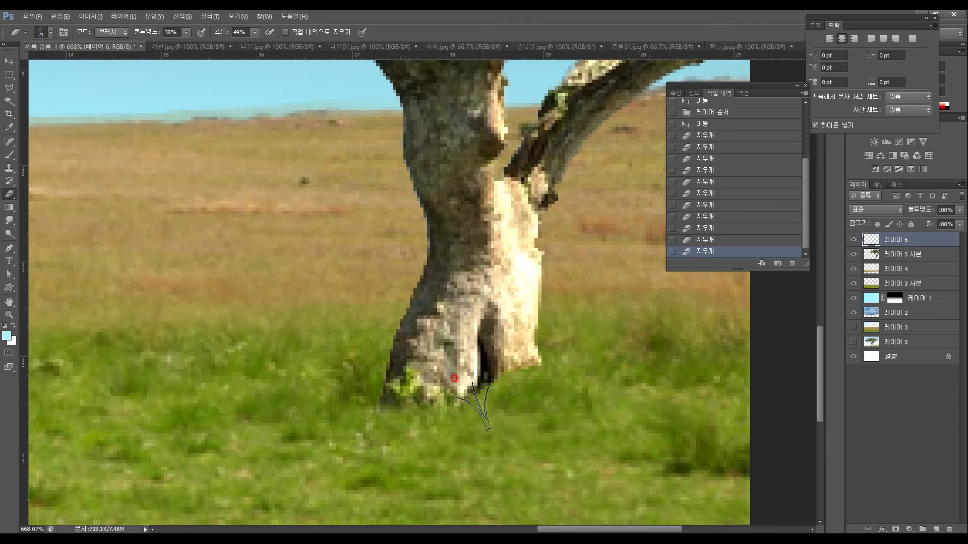
Step: Reduce the grass-blade eraser to 7 px and dab along the patch's upper edge below the trunk's dark hollow
left_click(50, 32)
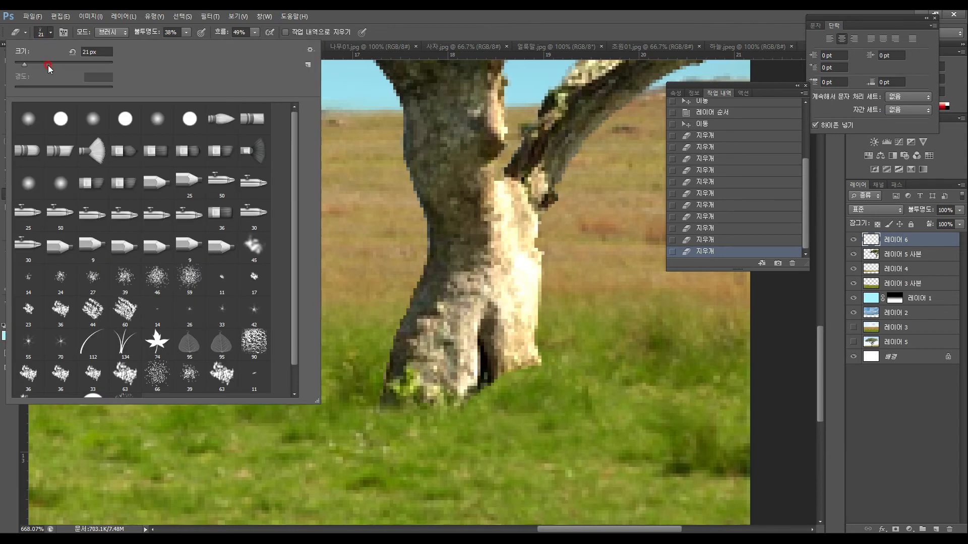
left_click_drag(22, 65, 18, 65)
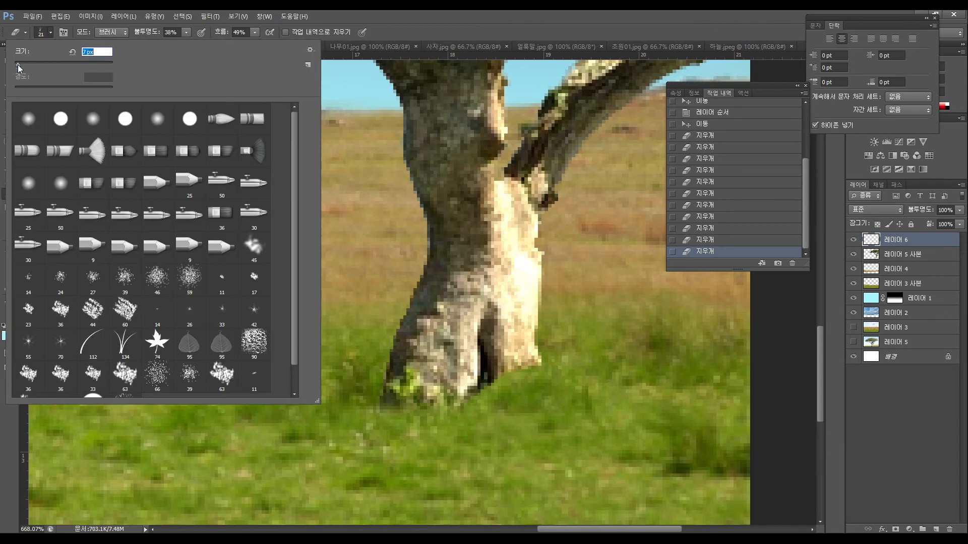
left_click(483, 389)
left_click(498, 387)
left_click(501, 381)
left_click(501, 377)
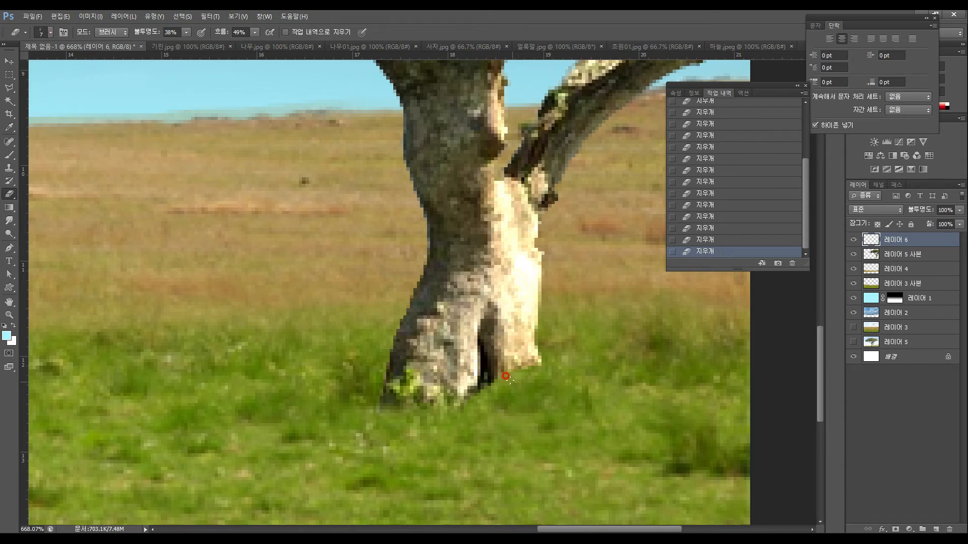
Step: Set the grass-blade eraser to 16 px and break up the patch's upper edge along the trunk's lower-right base
left_click(52, 30)
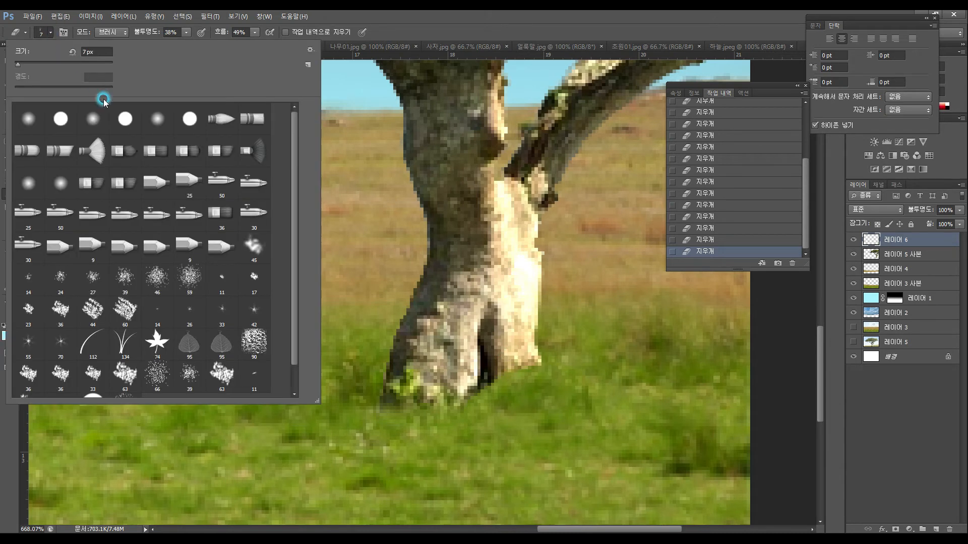
left_click_drag(17, 64, 22, 64)
left_click(534, 365)
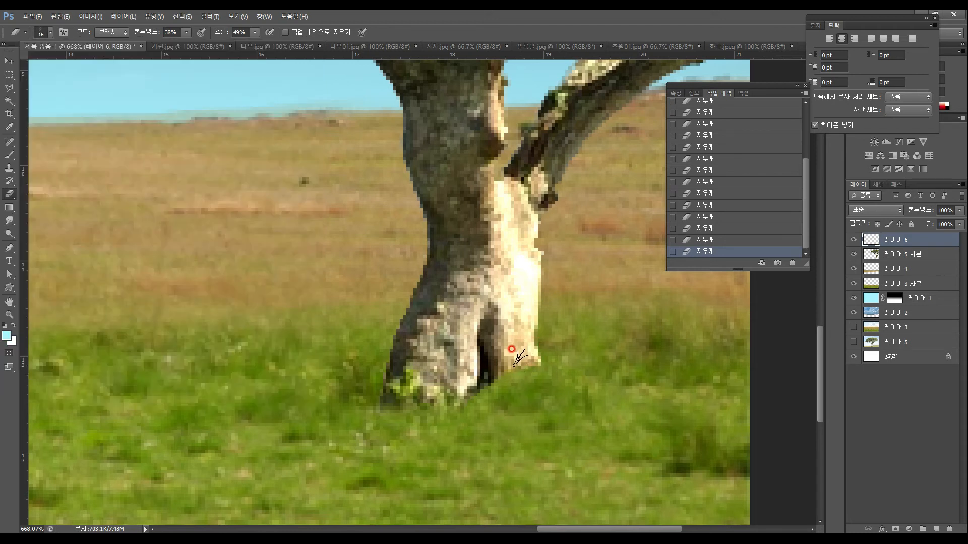
left_click(500, 382)
left_click(494, 376)
left_click(473, 375)
left_click(500, 368)
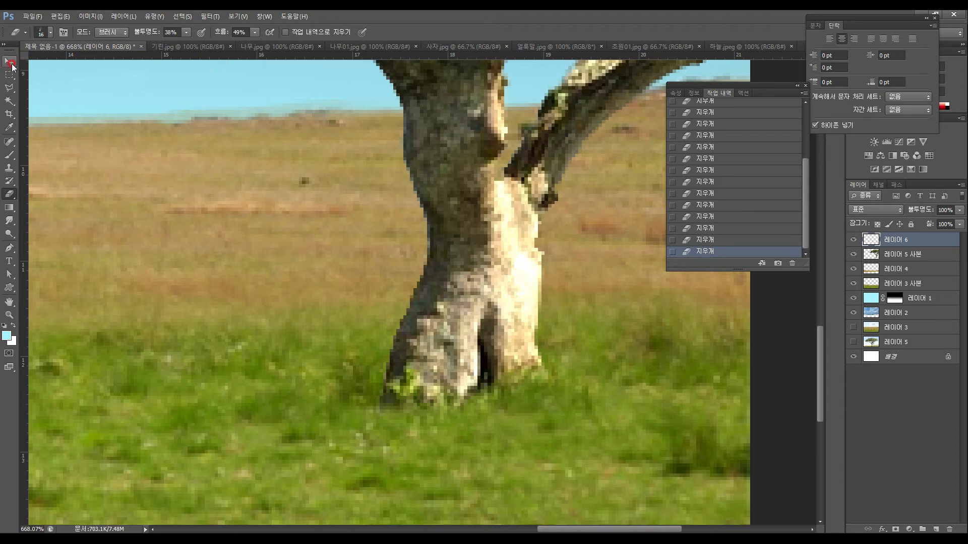
Step: Duplicate the 레이어 6 grass patch and move the copy over the trunk's lower-left base
key("v")
left_click_drag(933, 235, 935, 529)
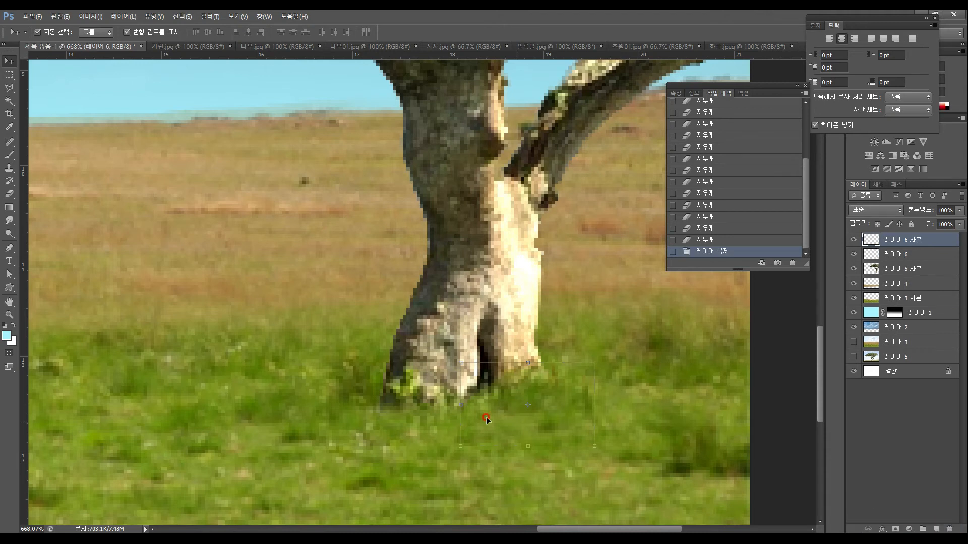
left_click_drag(543, 403, 394, 401)
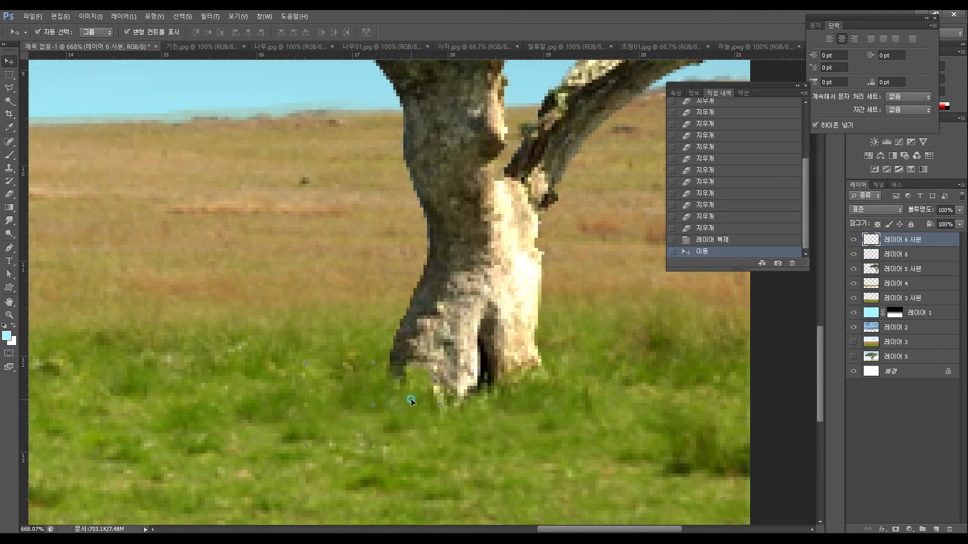
Step: Narrow the copied grass patch on 레이어 6 사본 to 77.5% width and shift it over the lower-left base of the tree trunk
left_click_drag(301, 403, 336, 405)
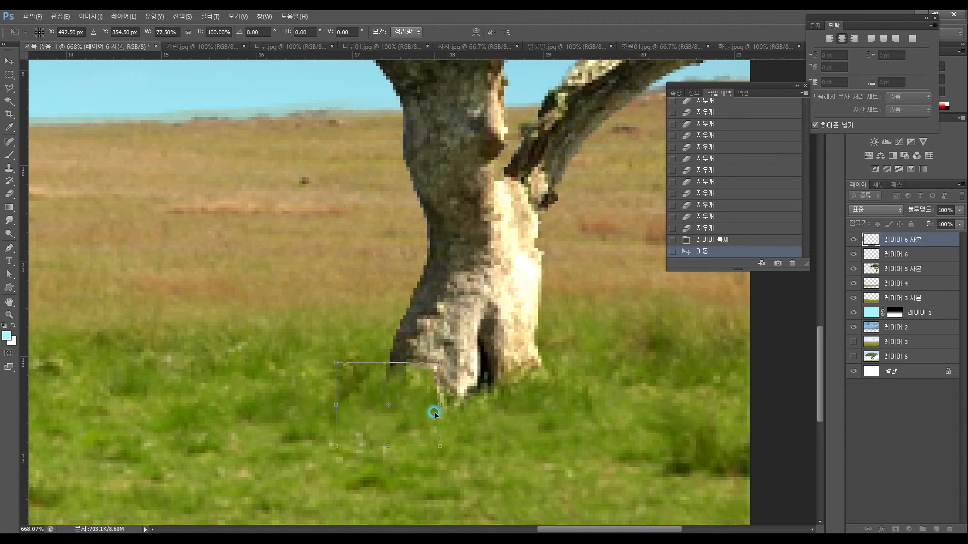
key("Return")
left_click_drag(422, 413, 407, 415)
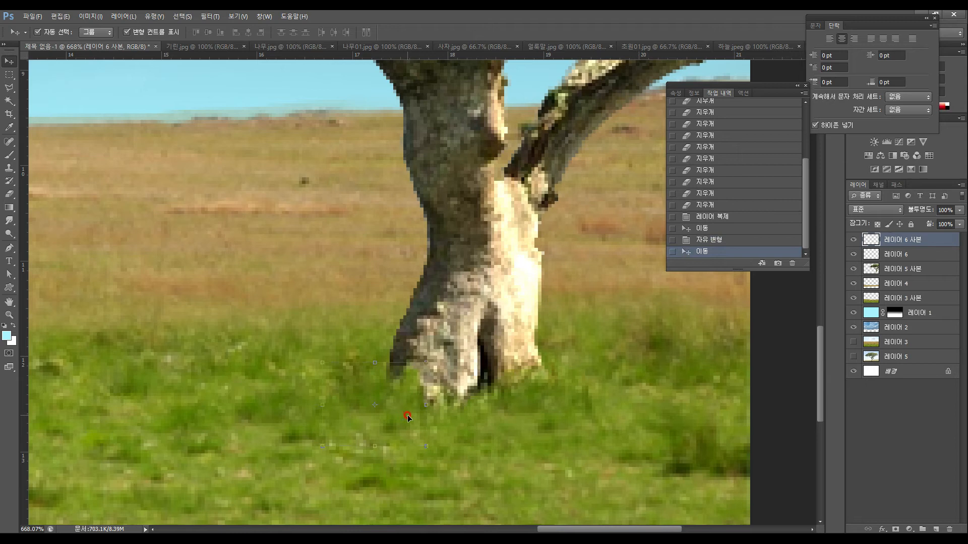
Step: Blend the edges of the copied grass patch below the trunk with soft Eraser dabs
key("e")
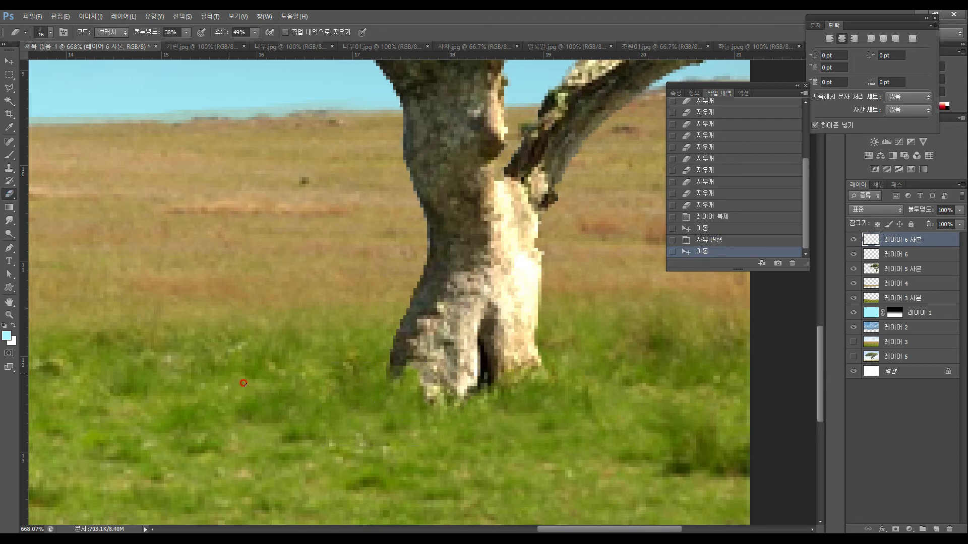
left_click(397, 433)
left_click(392, 435)
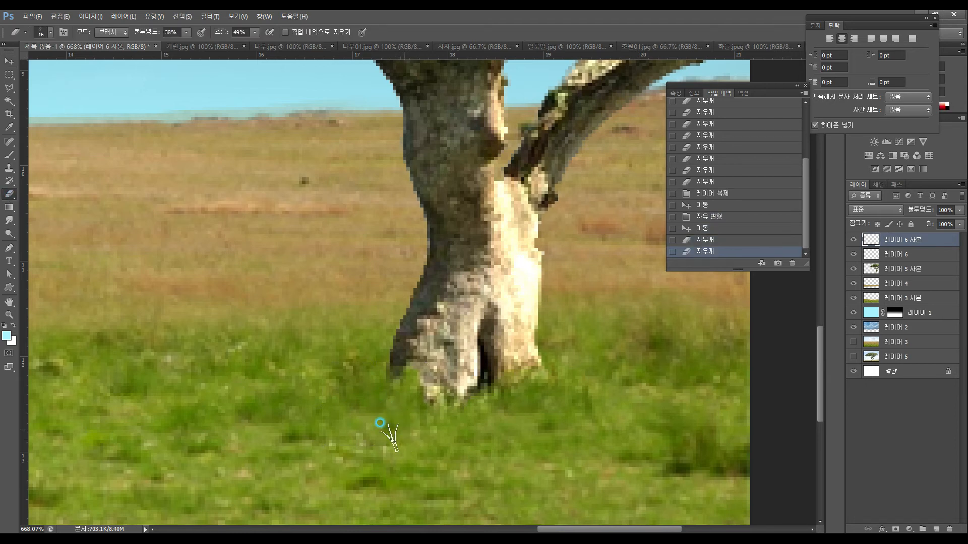
left_click(391, 430)
left_click(393, 428)
left_click(389, 433)
left_click(386, 429)
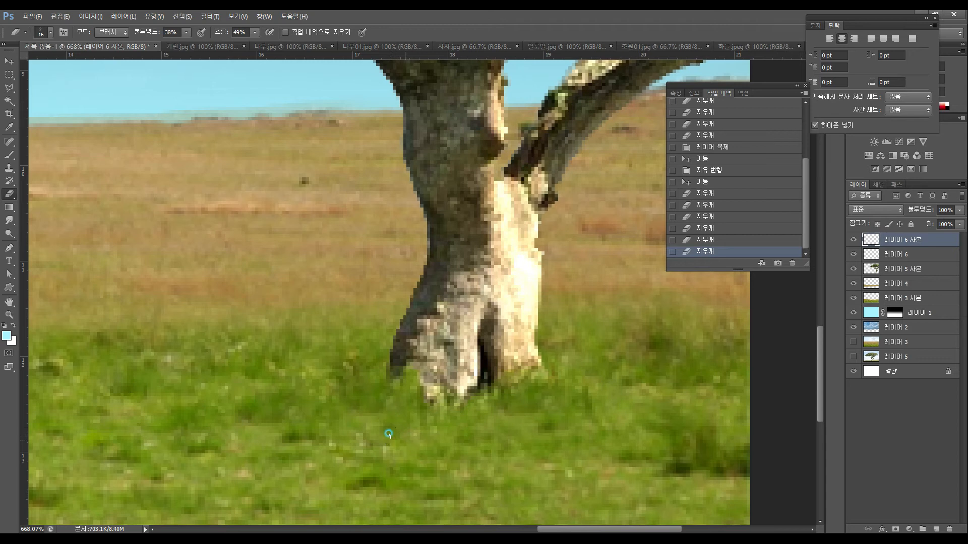
left_click(378, 430)
left_click(403, 406)
left_click(387, 495)
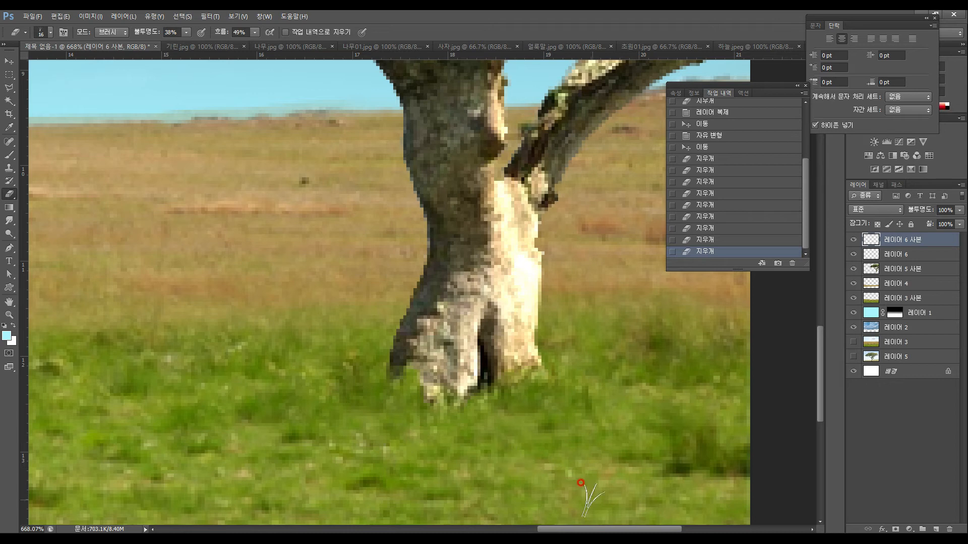
Step: Create a new layer above 레이어 6 사본 and name it 나무그림자
double_click(8, 315)
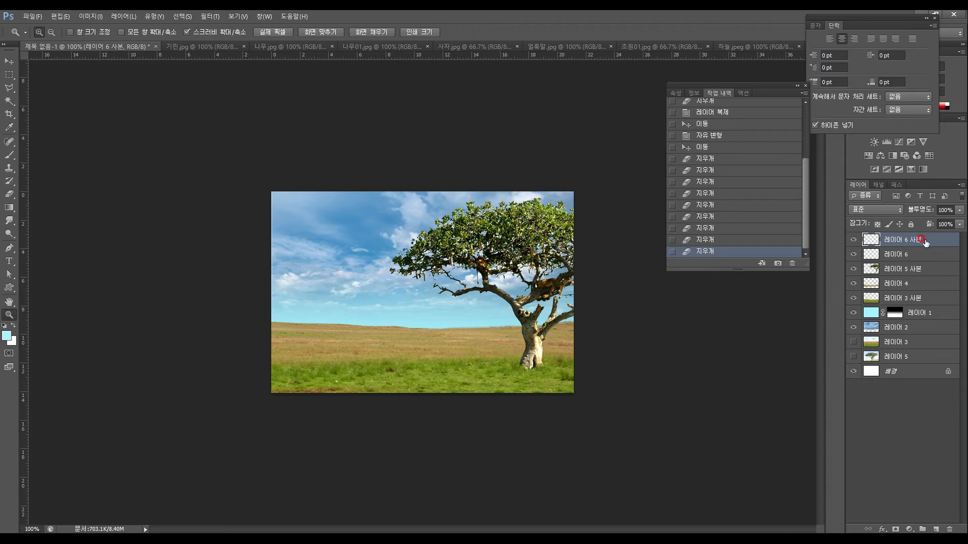
mouse_move(925, 242)
left_mouse_down()
mouse_move(943, 512)
mouse_move(935, 529)
left_mouse_up()
left_click(932, 530)
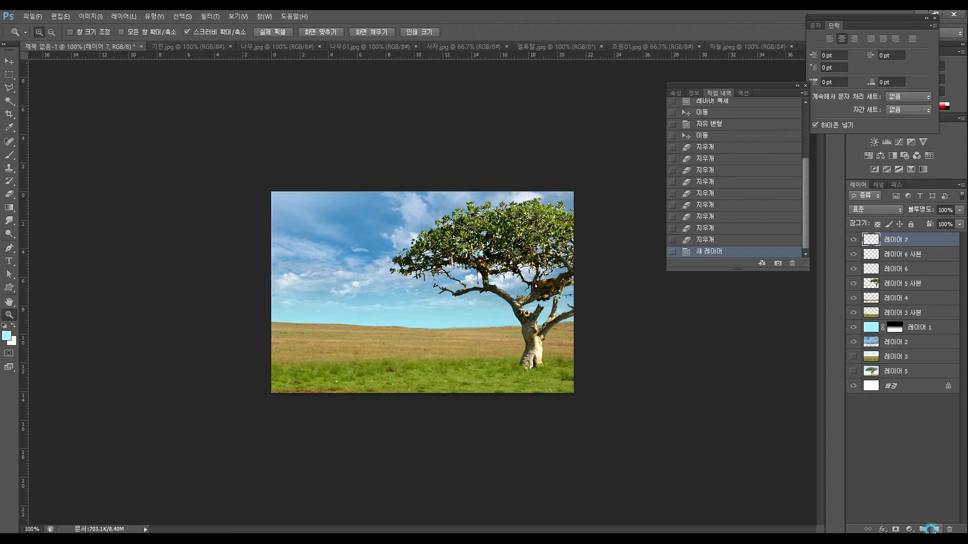
double_click(895, 240)
type("skanrmflawk")
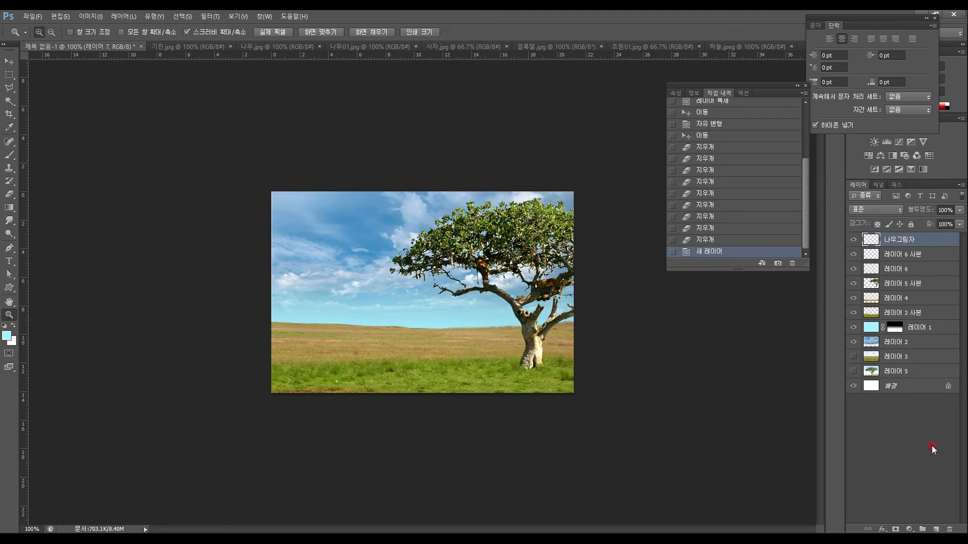
left_click(918, 400)
left_click(911, 241)
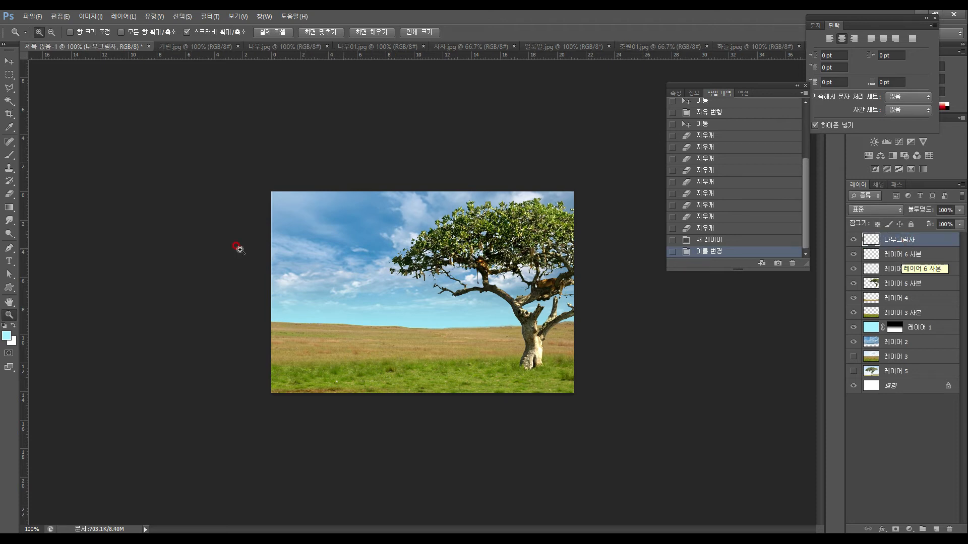
Step: Outline a long, flat shadow area across the grass around the tree's base with the Polygonal Lasso
left_click_drag(557, 343, 565, 343)
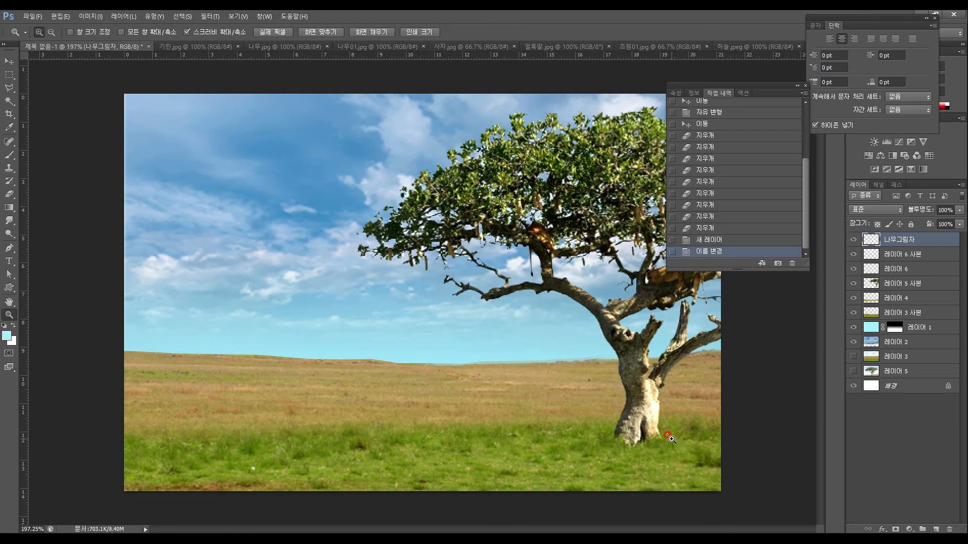
left_click_drag(729, 93, 785, 21)
left_click(16, 89)
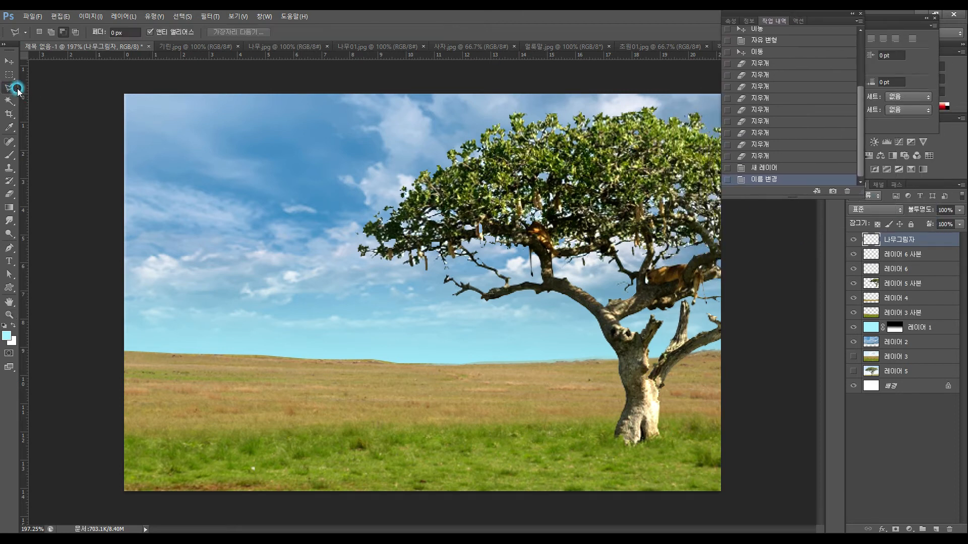
left_click(455, 458)
left_click(725, 457)
left_click(741, 430)
left_click(721, 423)
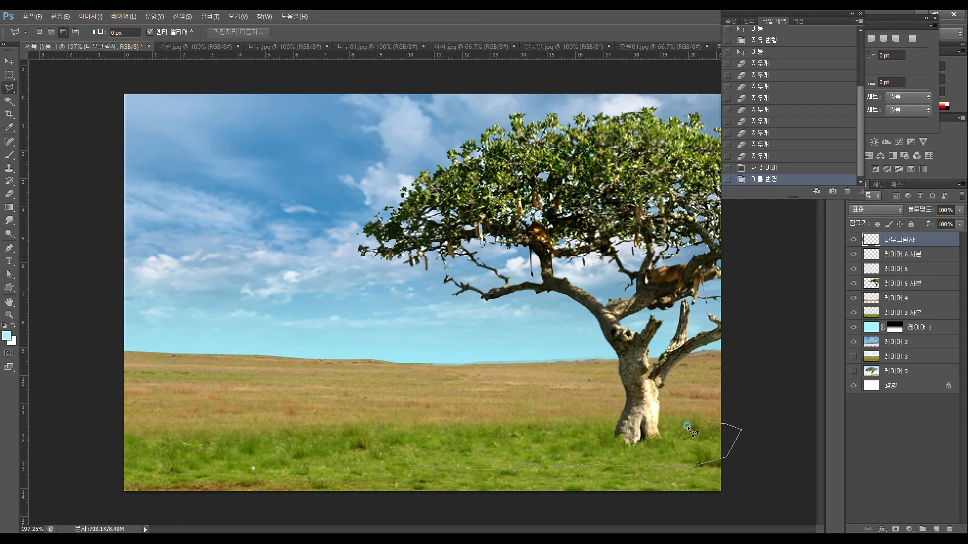
left_click(393, 437)
left_click(390, 448)
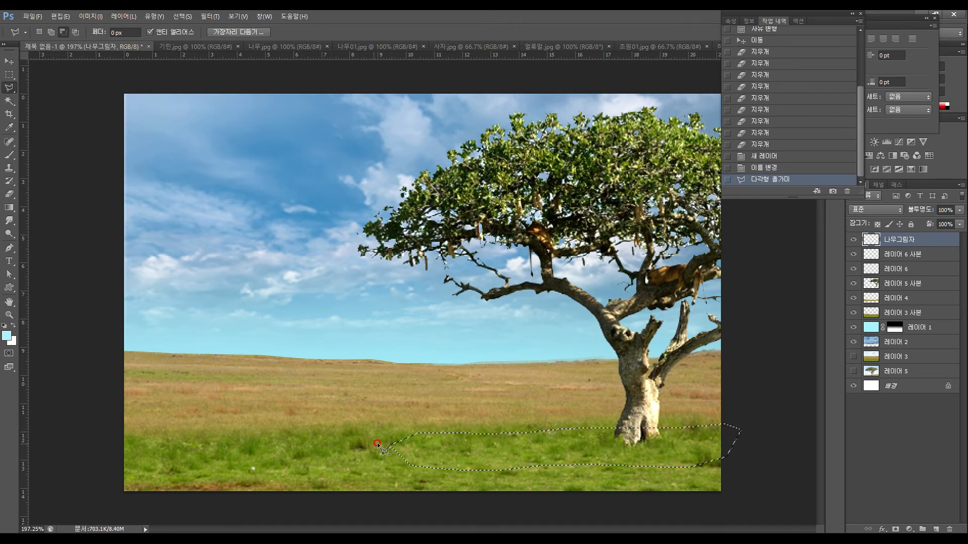
Step: Fill the selected shadow area with black (000000) using the Paint Bucket and clear the selection
left_click(71, 47)
left_click(6, 336)
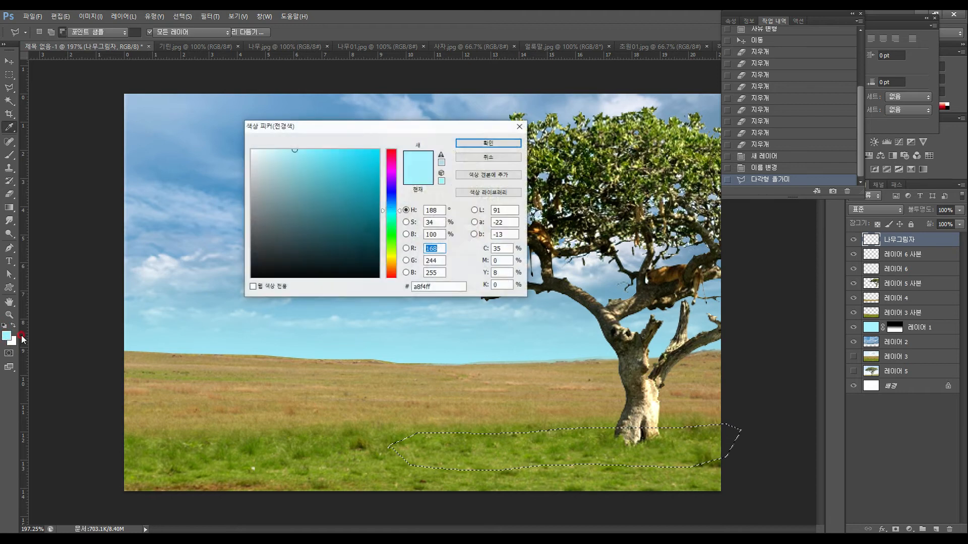
left_click_drag(288, 249, 234, 272)
left_click(488, 143)
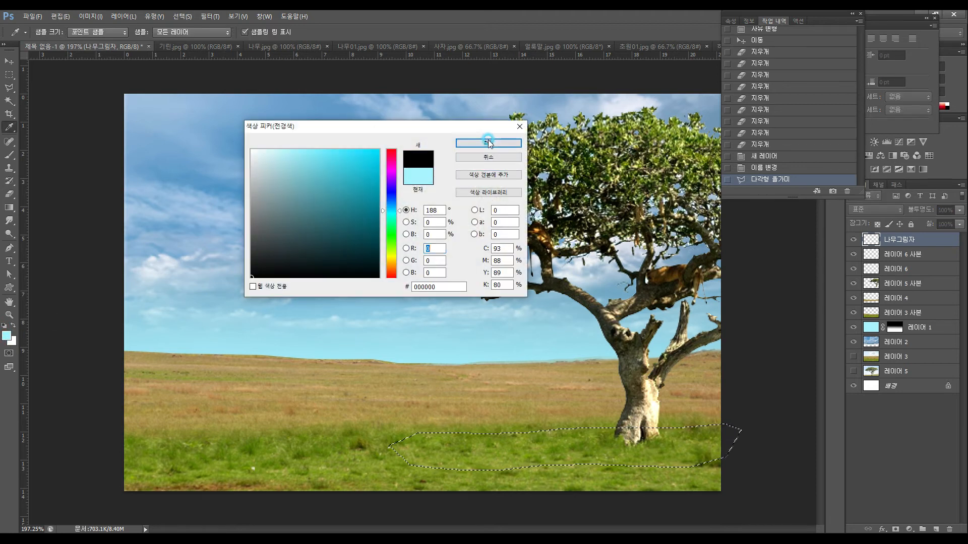
left_click(10, 207)
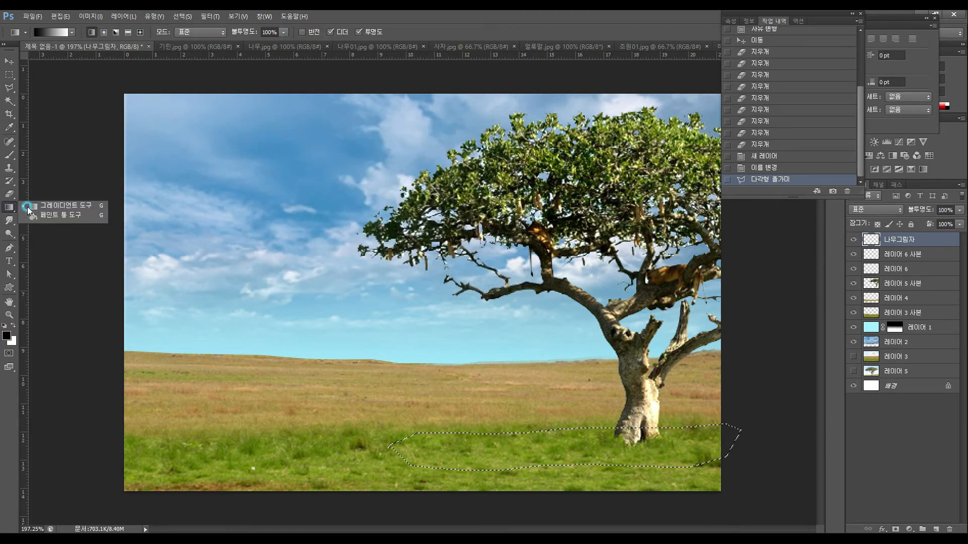
left_click(55, 216)
left_click(496, 464)
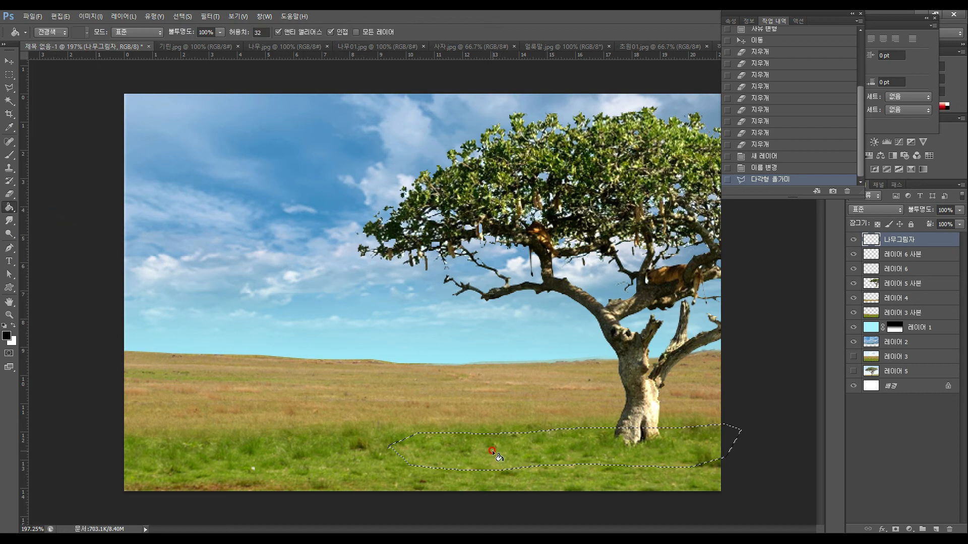
left_click(9, 74)
left_click(58, 91)
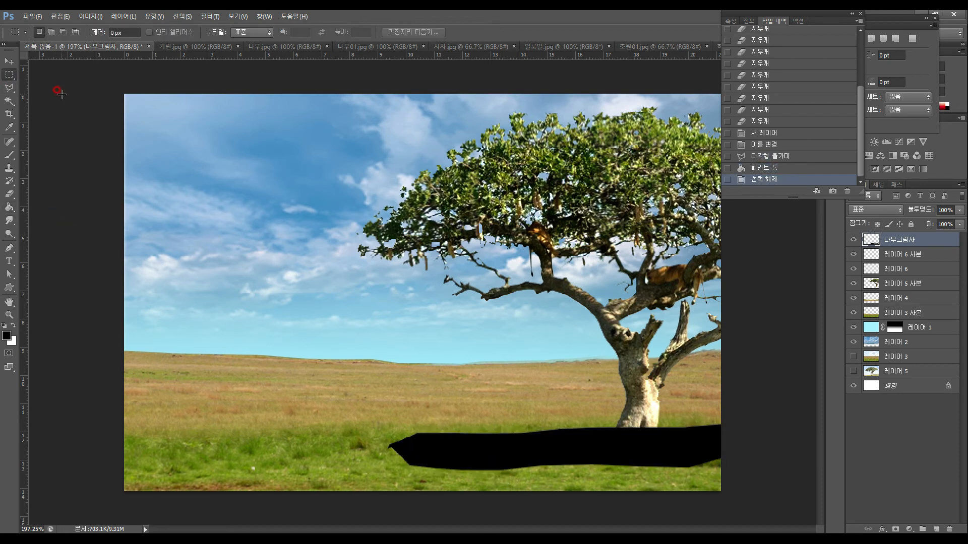
Step: Select the empty area surrounding the black shape on the 나무그림자 layer with the Magic Wand
left_click(9, 60)
left_click(9, 102)
left_click(289, 398)
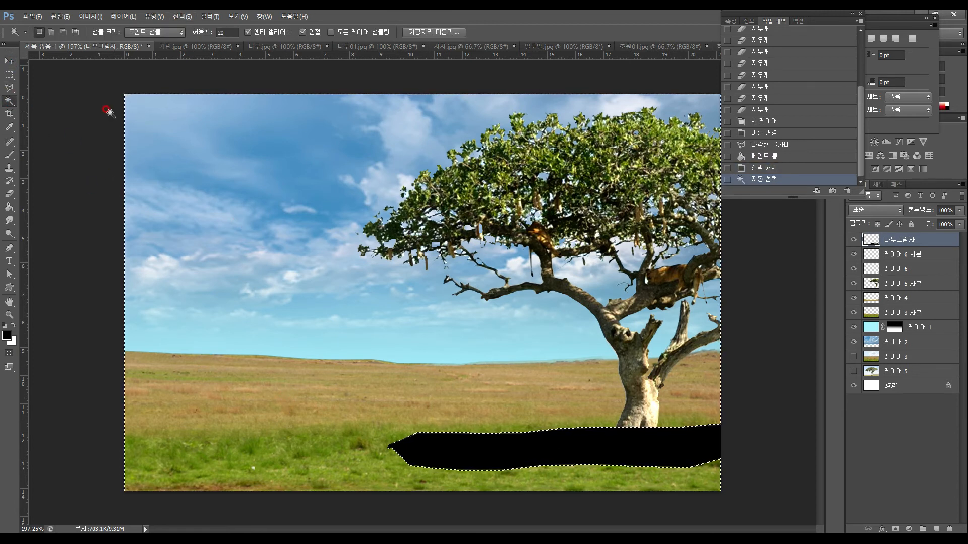
Step: Try feathering the surrounding selection and deleting its contents three times to soften the black shape
left_click(119, 16)
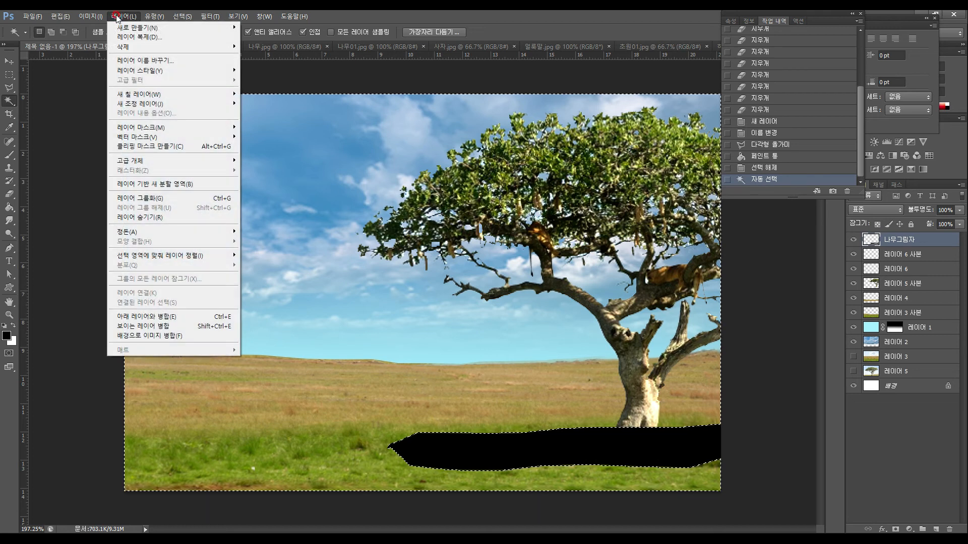
mouse_move(181, 16)
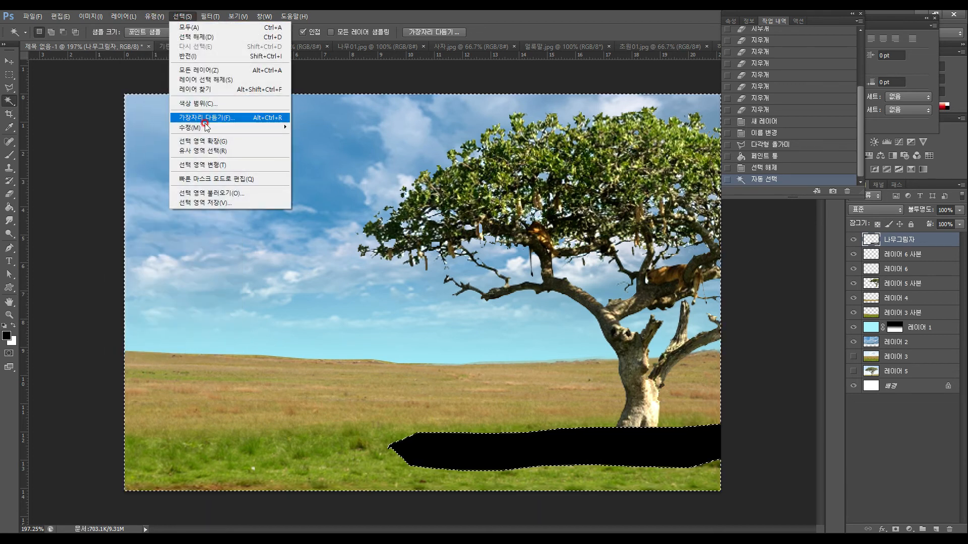
mouse_move(207, 130)
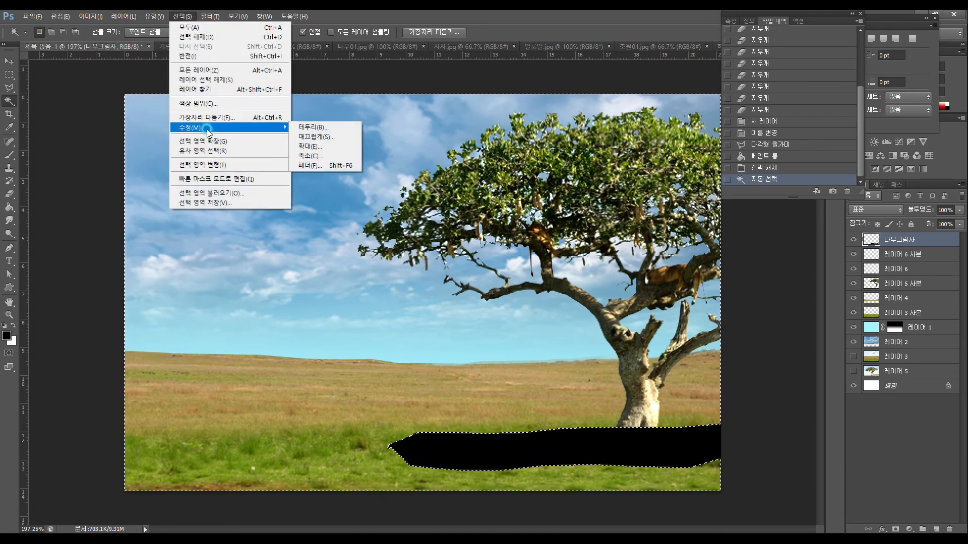
left_click(317, 166)
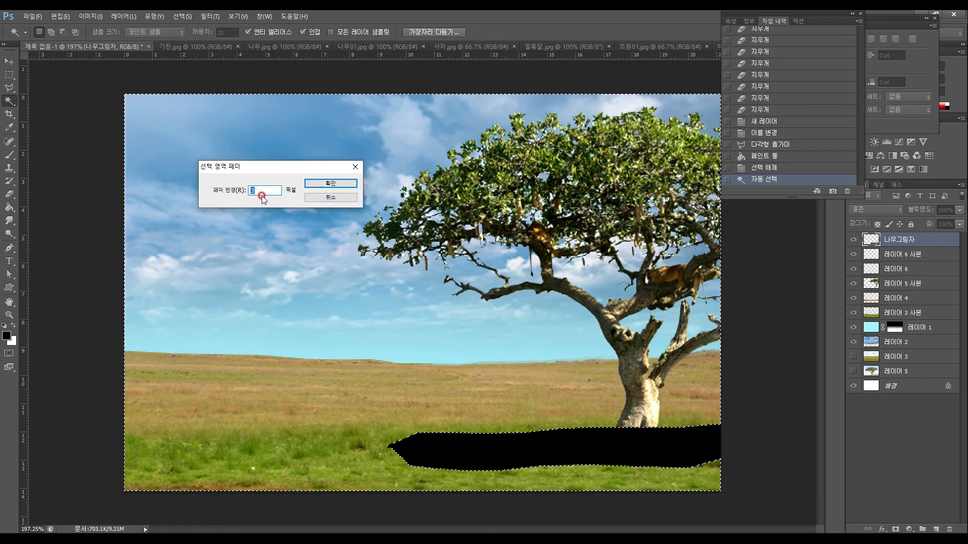
type("10")
key("Return")
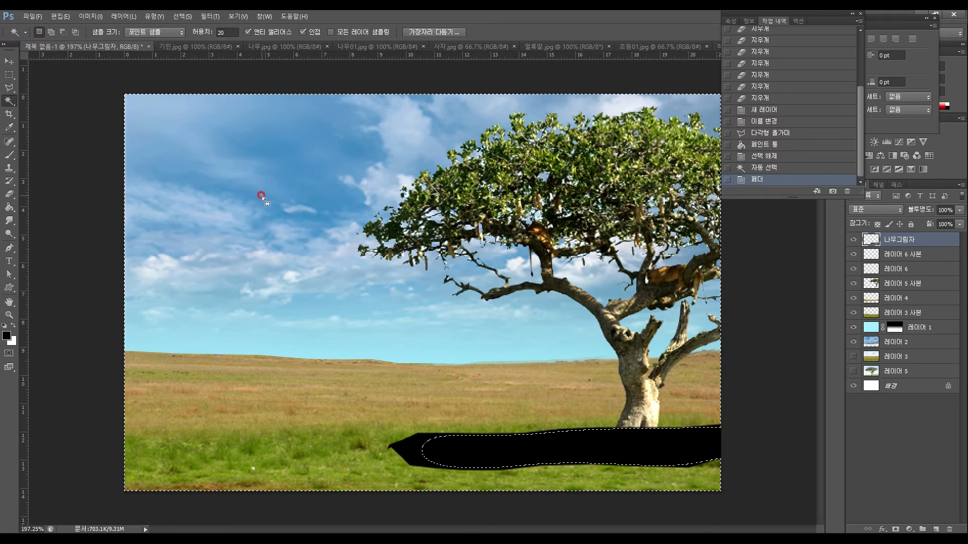
key("Delete")
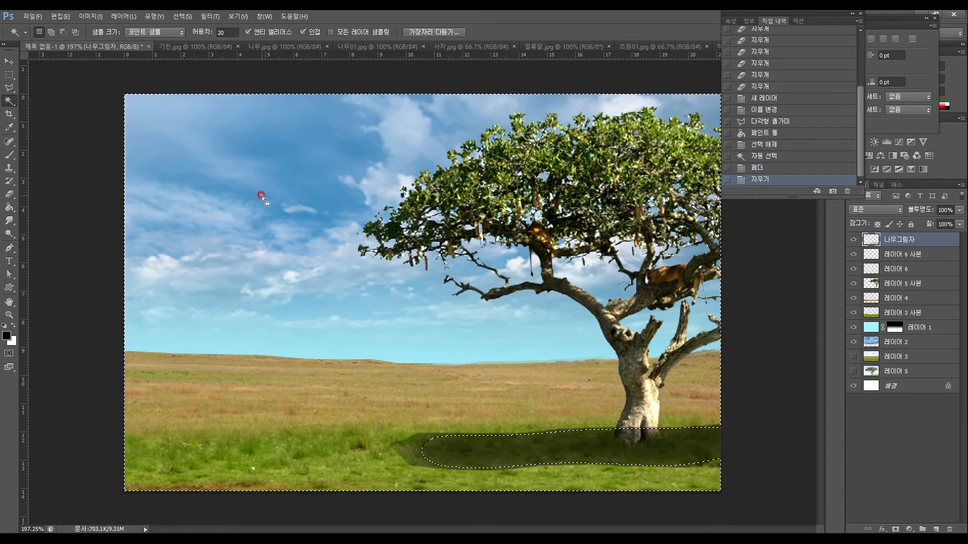
key("Delete")
key("Delete")
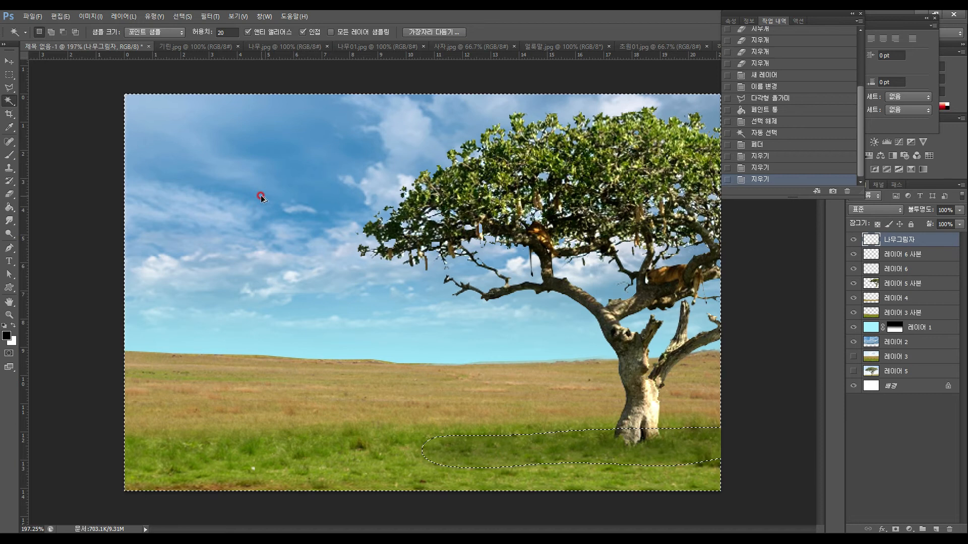
Step: Undo the three deletions and the feather, going back to the Magic Wand selection
key("ctrl+alt+z")
key("ctrl+alt+z")
key("ctrl+alt+z")
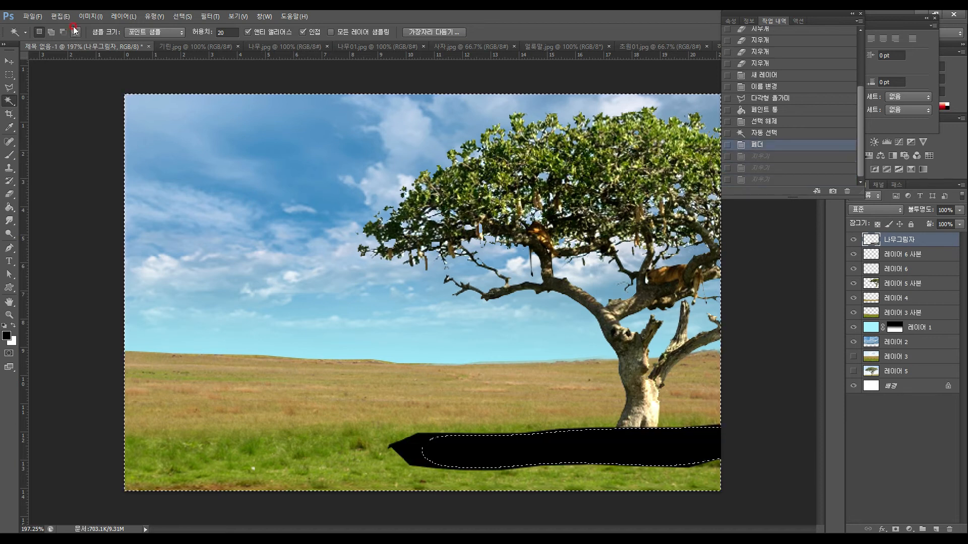
key("ctrl+alt+z")
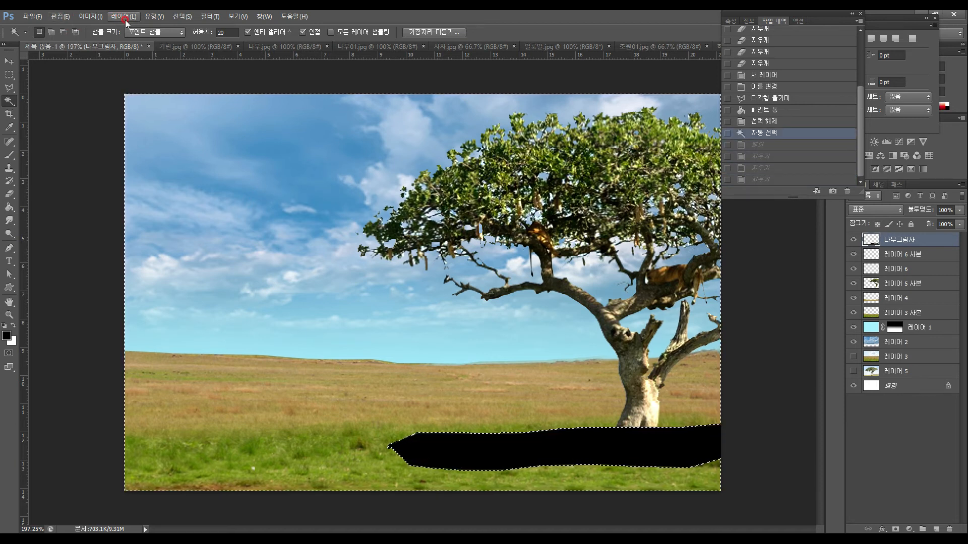
Step: Feather the surrounding selection by 10 pixels, delete its contents four times to soften the shadow's edges, and deselect
left_click(182, 16)
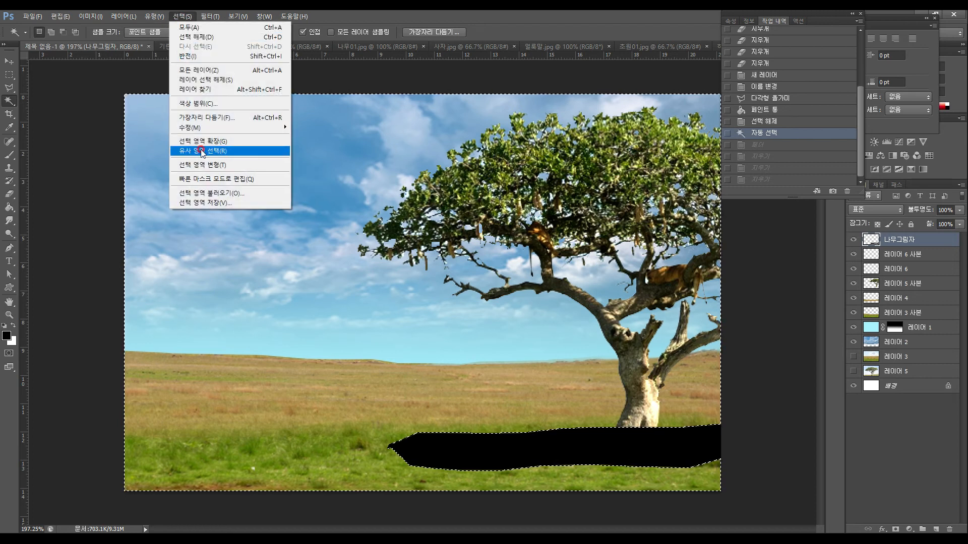
mouse_move(200, 130)
left_click(308, 166)
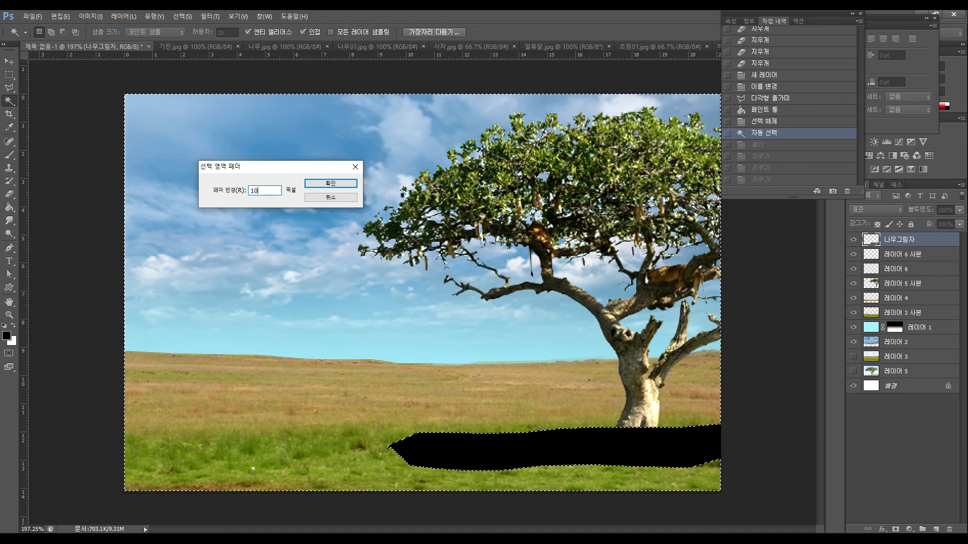
key("Return")
key("Delete")
key("Delete")
key("Delete")
key("Delete")
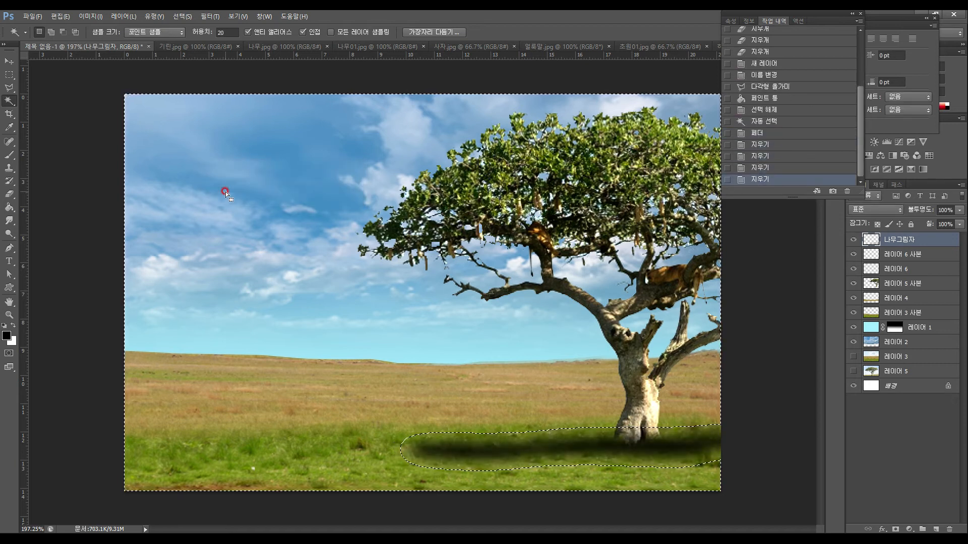
left_click(9, 74)
key("ctrl+d")
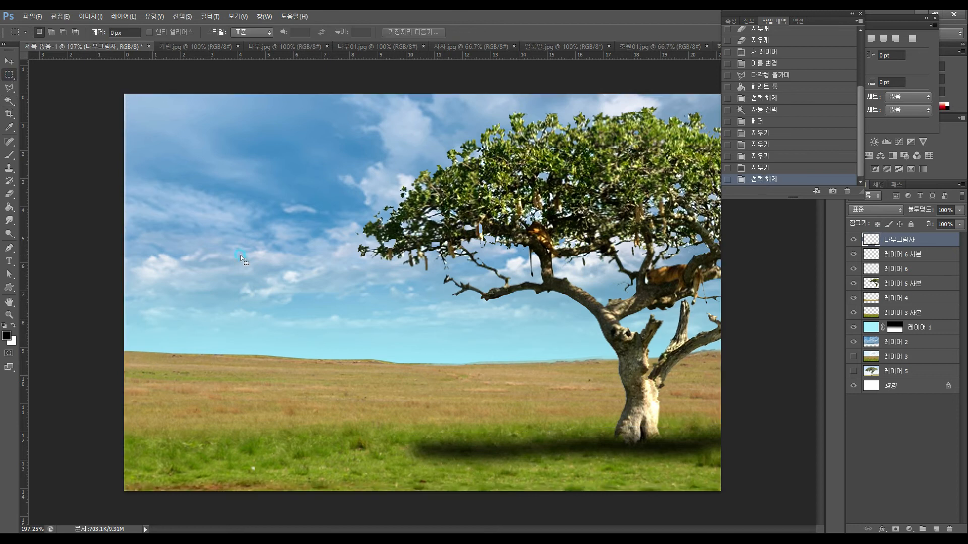
Step: Shift the shadow slightly at the trunk's base and enlarge it a little downward and to the right with Free Transform
left_click(9, 61)
left_click(558, 434)
left_click_drag(639, 452, 636, 447)
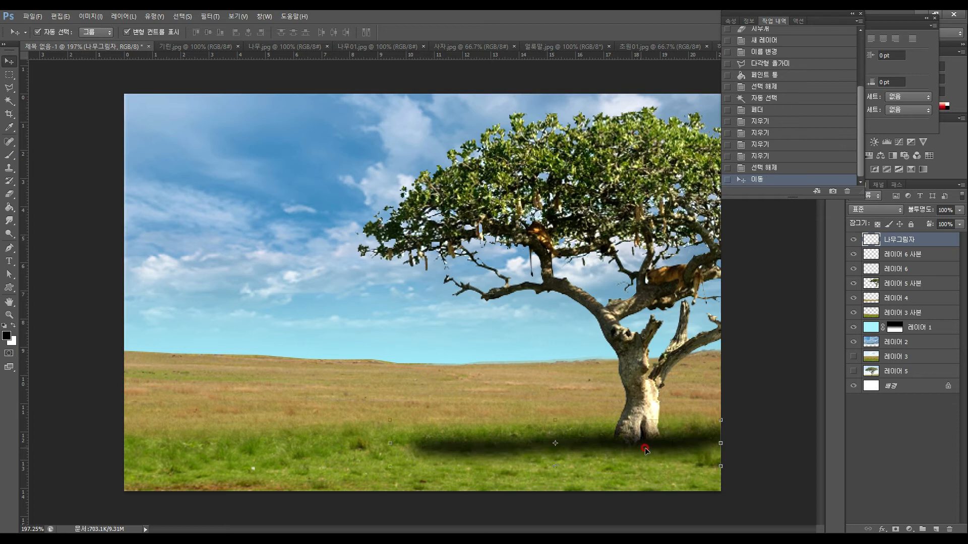
left_click(720, 467)
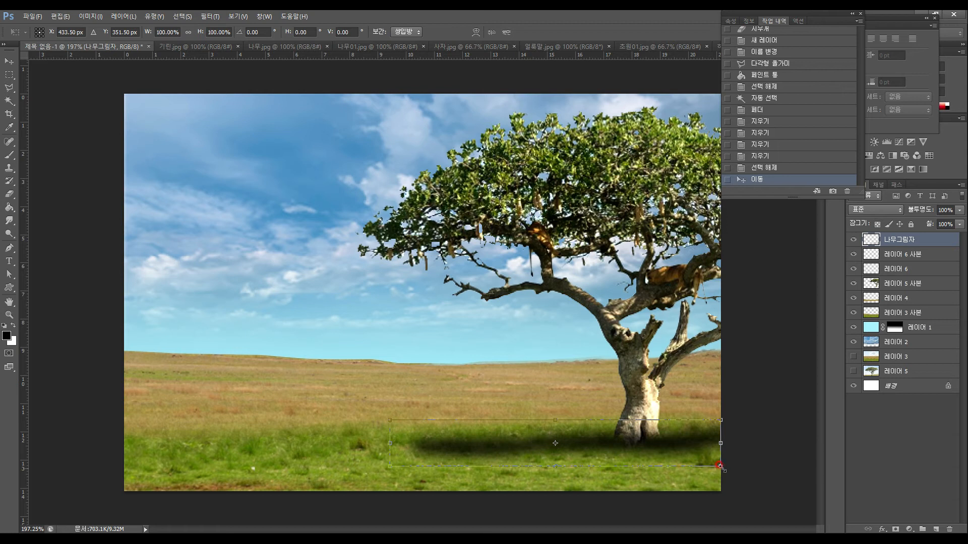
left_click_drag(720, 467, 728, 480)
double_click(606, 456)
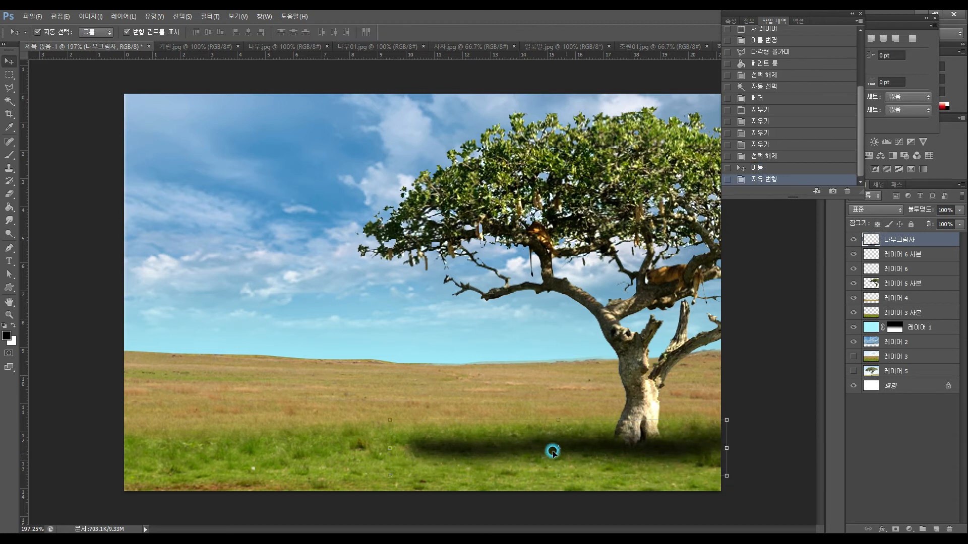
left_click(400, 424)
key("ctrl+t")
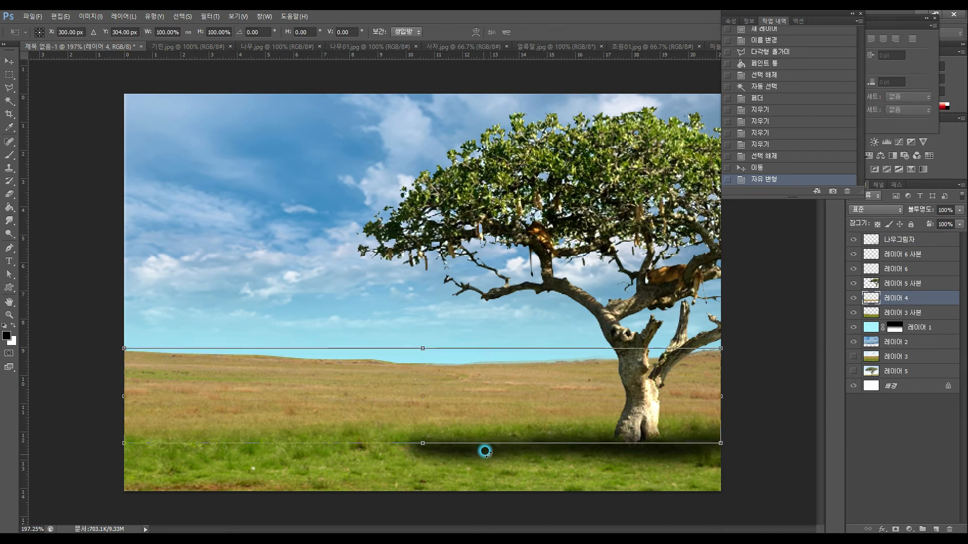
key("Escape")
left_click(606, 454)
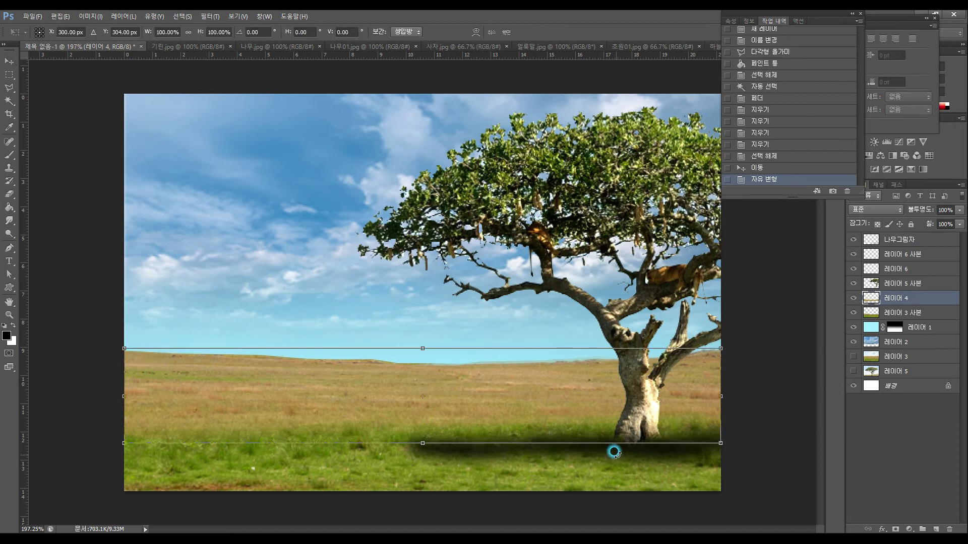
key("Escape")
left_click(912, 241)
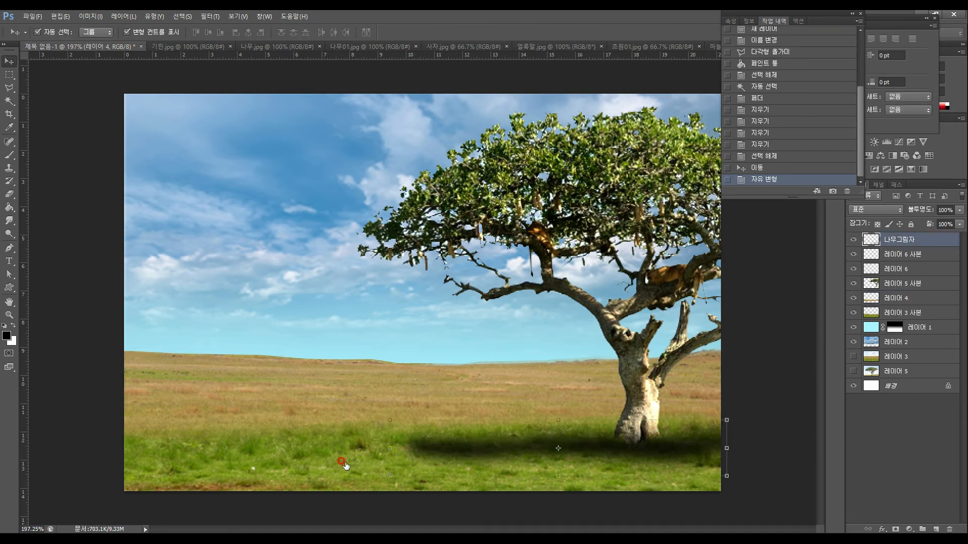
Step: Skew the left end of the tree shadow with Free Transform, apply it, and nudge the shadow slightly up and right
left_click_drag(388, 416, 377, 442)
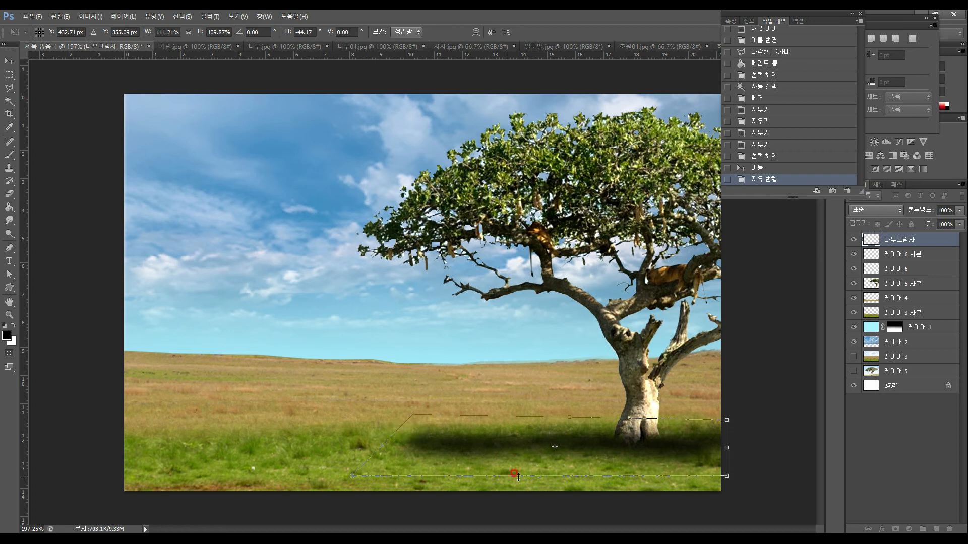
double_click(480, 448)
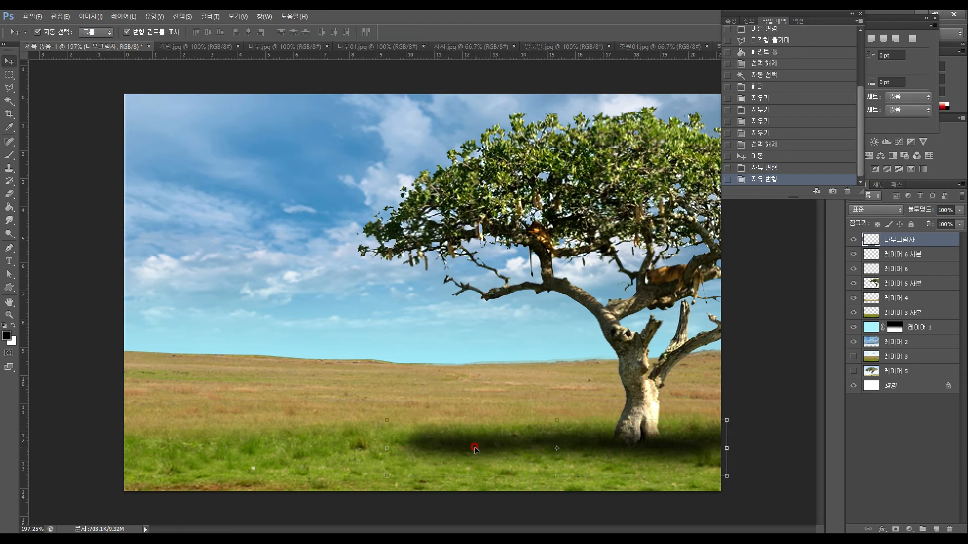
left_click_drag(480, 447, 488, 442)
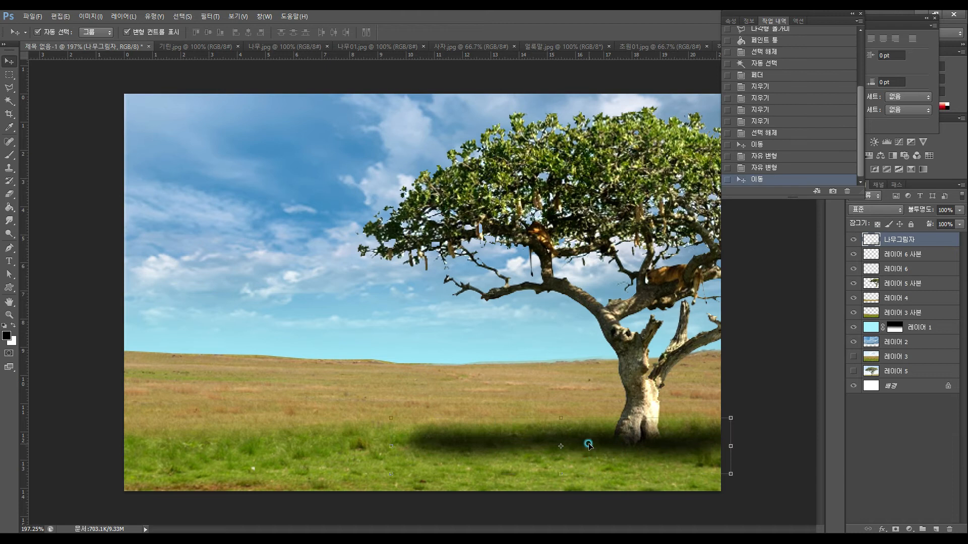
Step: Warp the tree shadow so that its upper and lower edges bulge outward
left_click(560, 448)
left_click(388, 445)
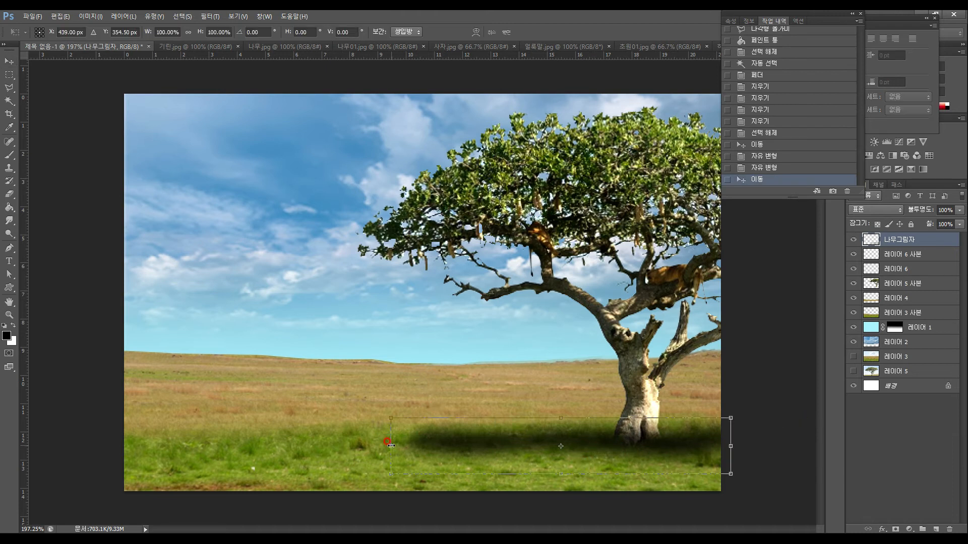
right_click(391, 446)
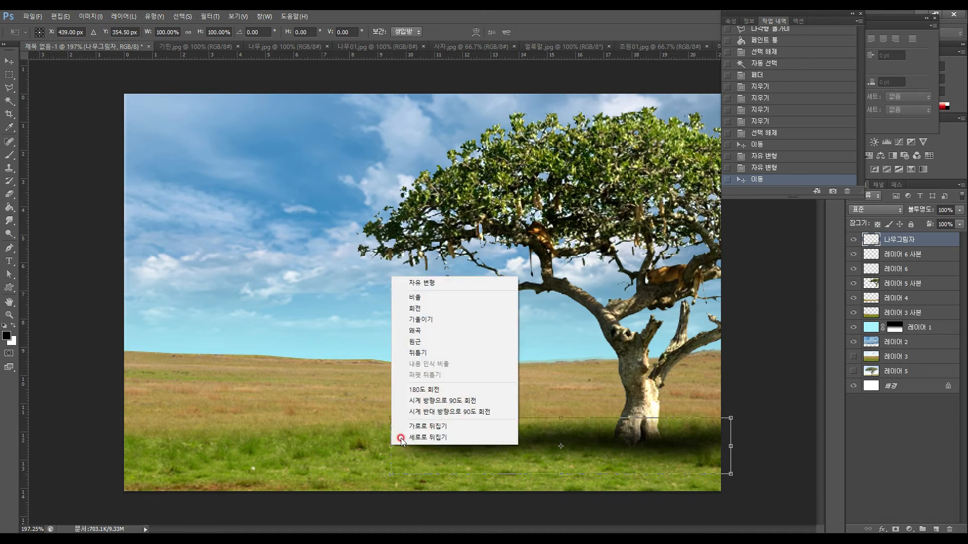
left_click(418, 353)
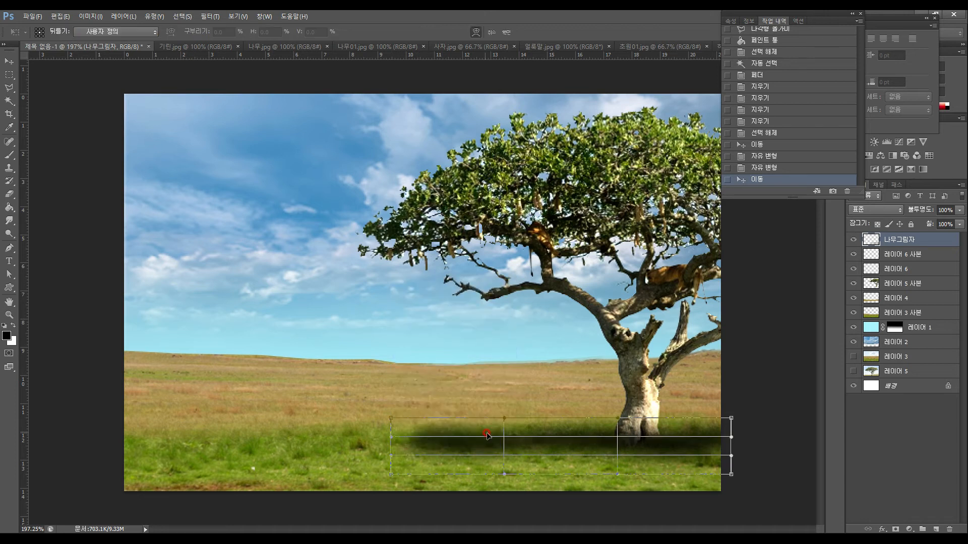
left_click_drag(506, 419, 505, 410)
left_click_drag(617, 418, 625, 406)
left_click_drag(504, 475, 525, 490)
left_click_drag(622, 476, 620, 494)
Step: Reshape the warp's interior and taper the shadow's left end into a rounded tip, apply the warp, and nudge the shadow
left_click_drag(607, 458, 588, 421)
left_click_drag(430, 449, 412, 448)
left_click_drag(391, 418, 408, 426)
left_click_drag(394, 485, 413, 472)
left_click_drag(403, 455, 383, 449)
left_click(720, 444)
left_click(698, 451)
left_click(693, 451)
left_click(695, 452)
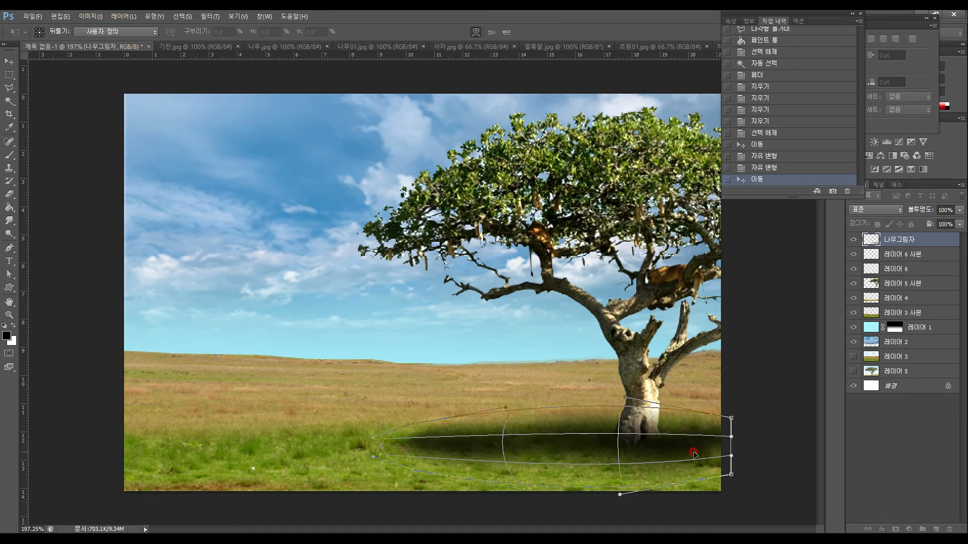
double_click(693, 453)
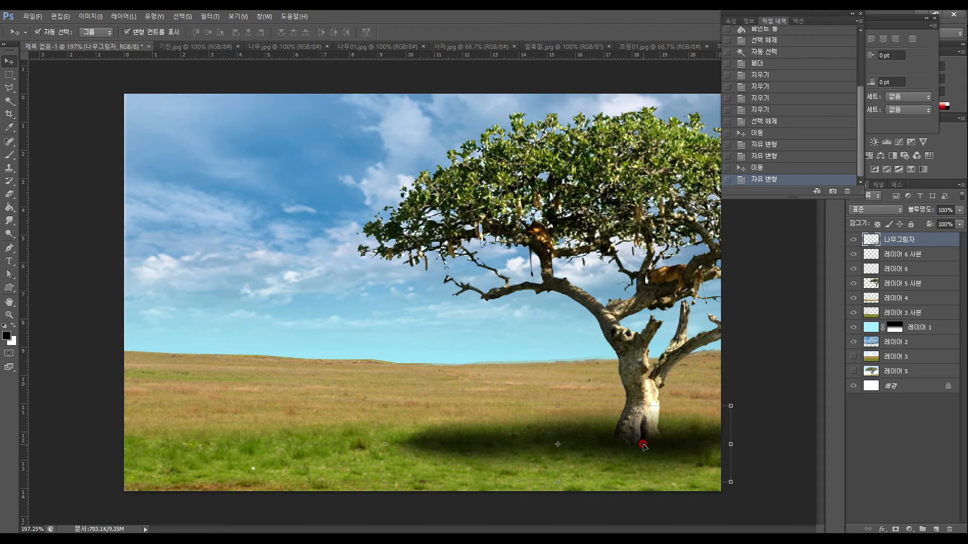
left_click_drag(587, 449, 589, 451)
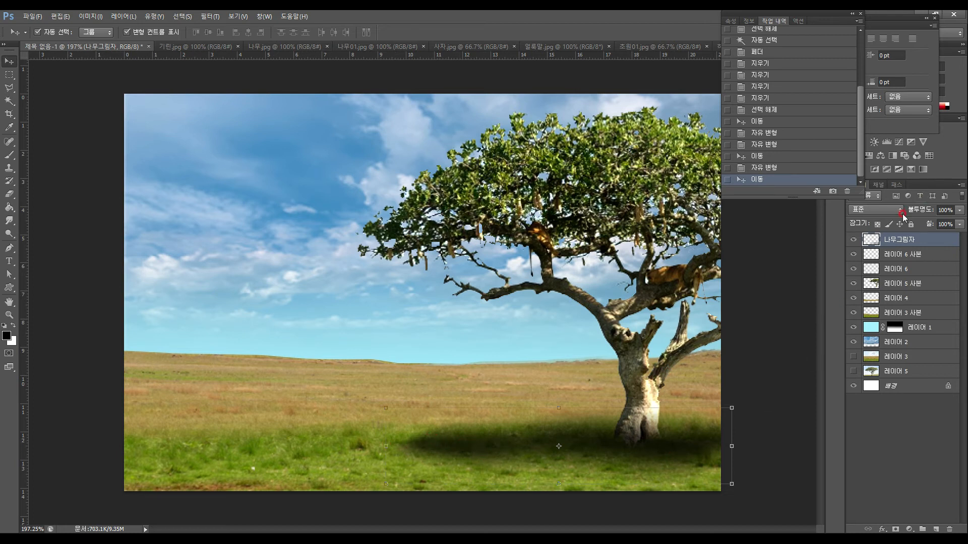
Step: Try the Multiply (곱하기), Darken (어둡게 하기) and Overlay (오버레이) blend modes on the 나무그림자 layer
left_click(874, 212)
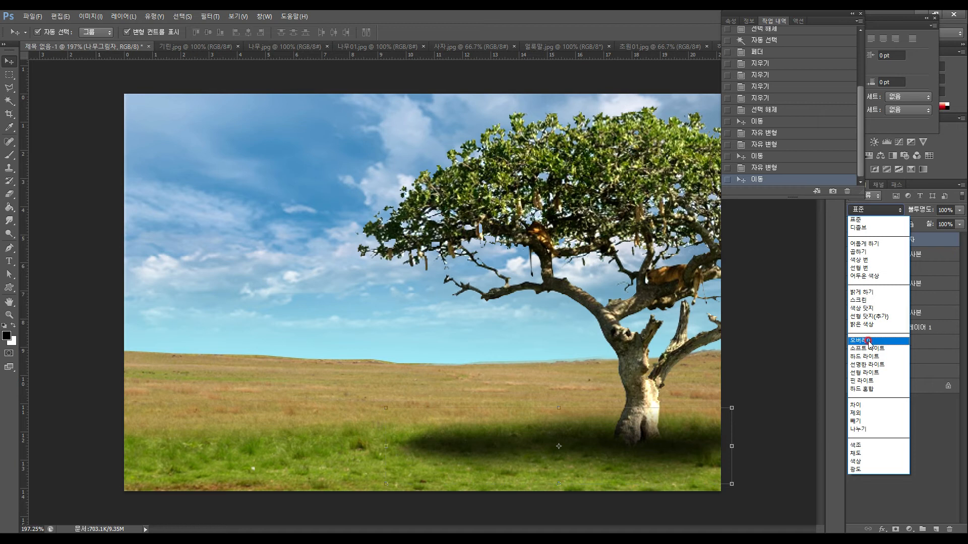
left_click(861, 252)
left_click(865, 210)
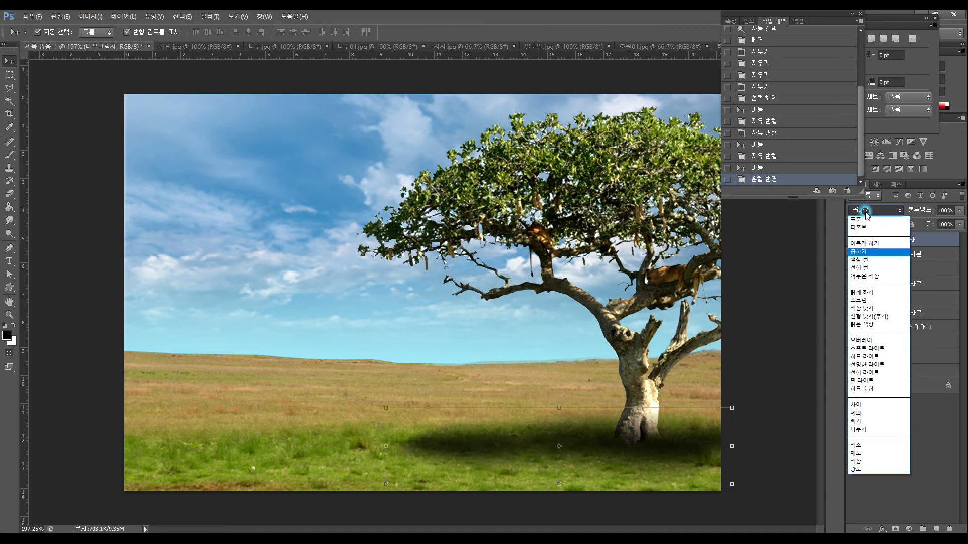
left_click(861, 246)
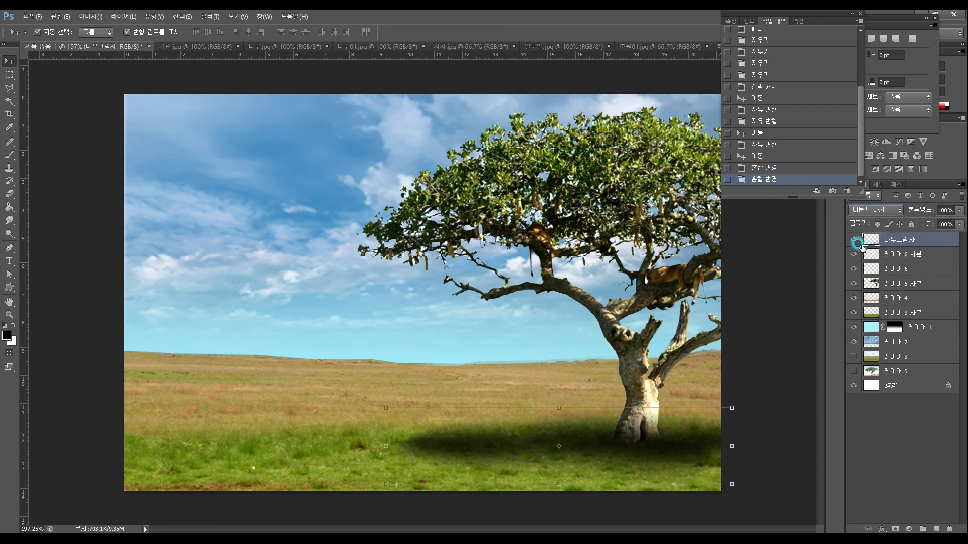
left_click(865, 210)
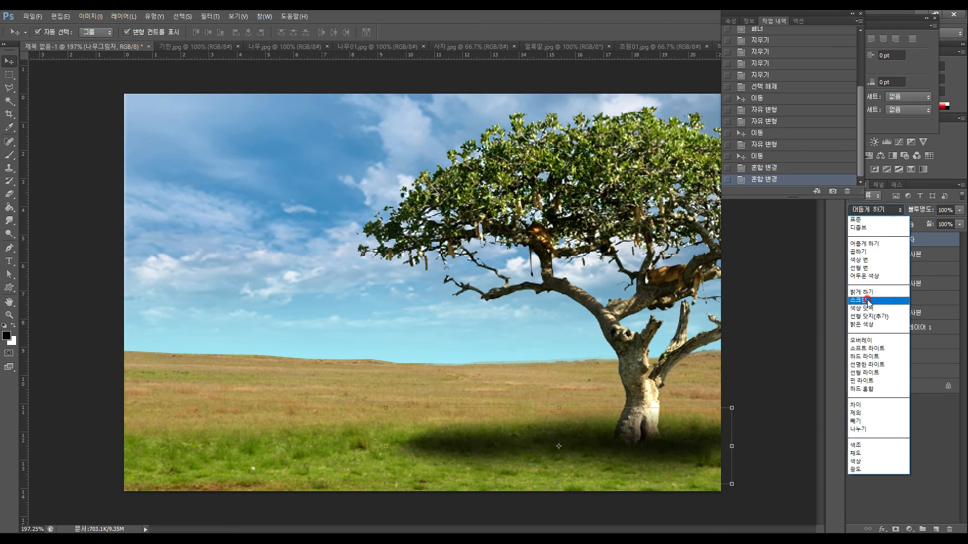
left_click(861, 340)
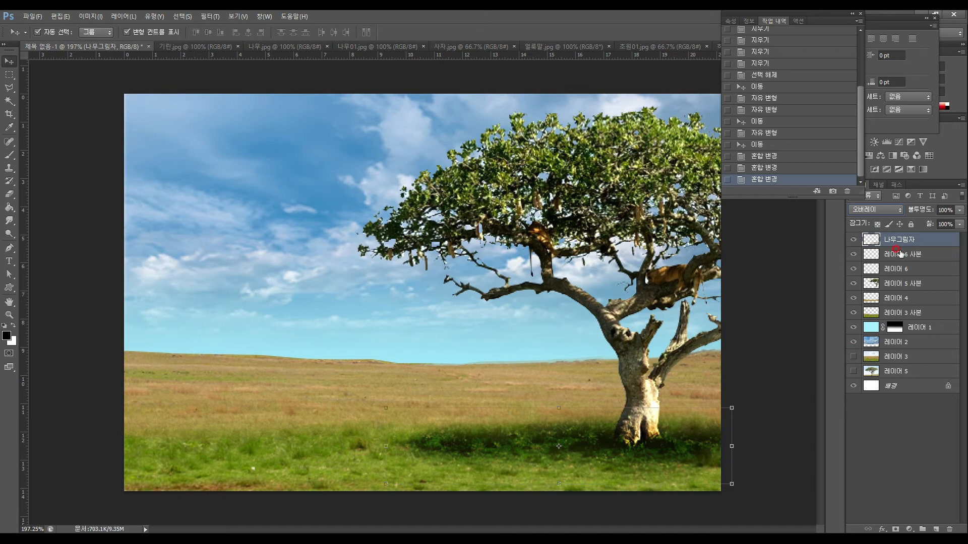
Step: Try 59% opacity on the Overlay shadow, and return the layer to 100% opacity and the Normal (표준) blend mode
left_click(957, 213)
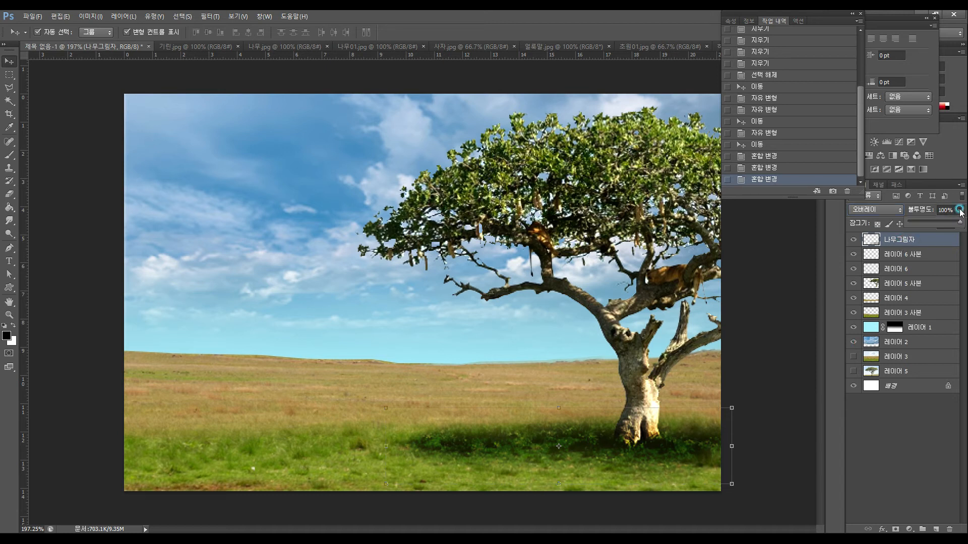
left_click_drag(959, 222, 941, 224)
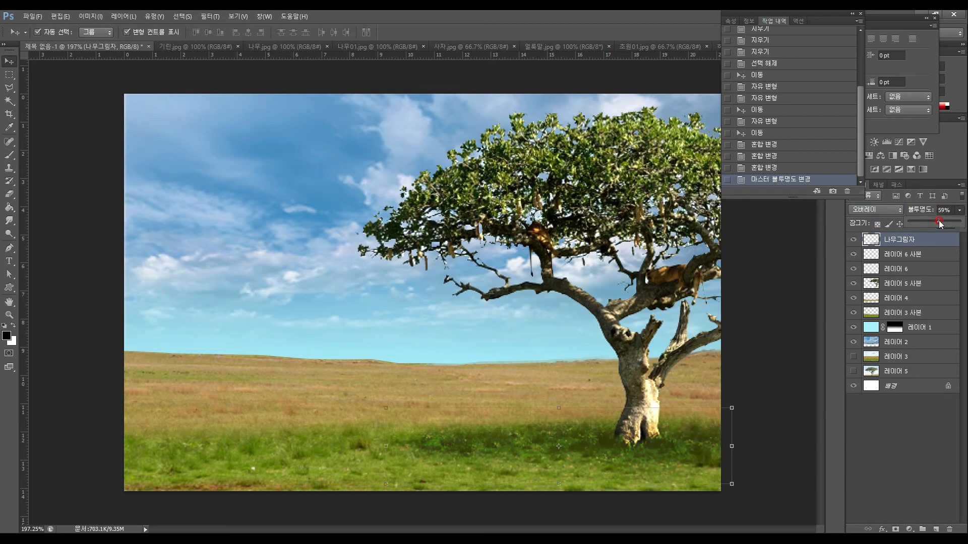
left_click_drag(941, 224, 964, 223)
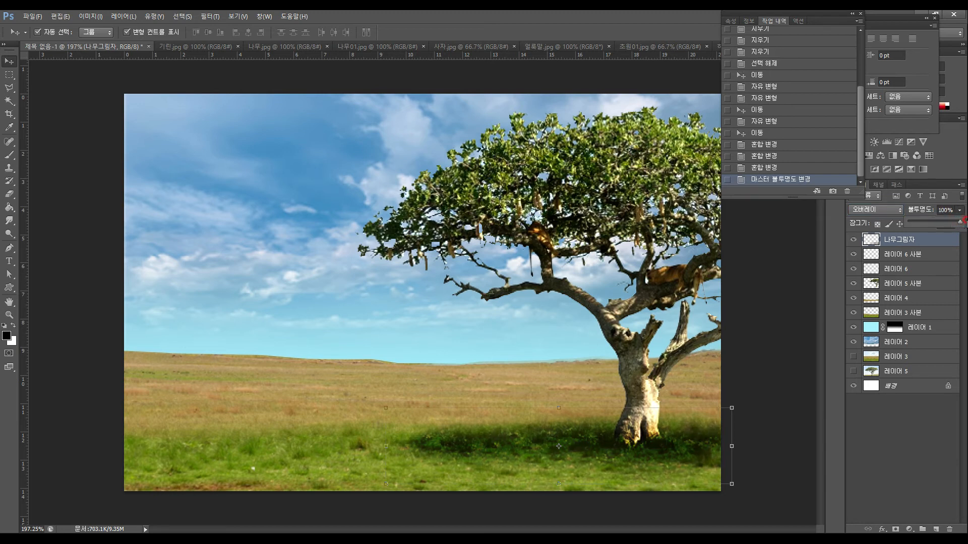
left_click(893, 210)
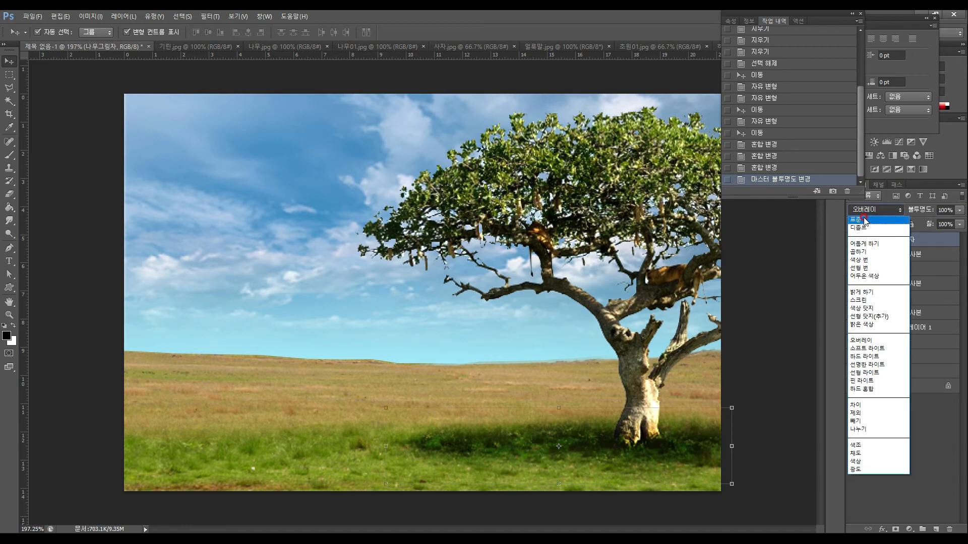
left_click(858, 222)
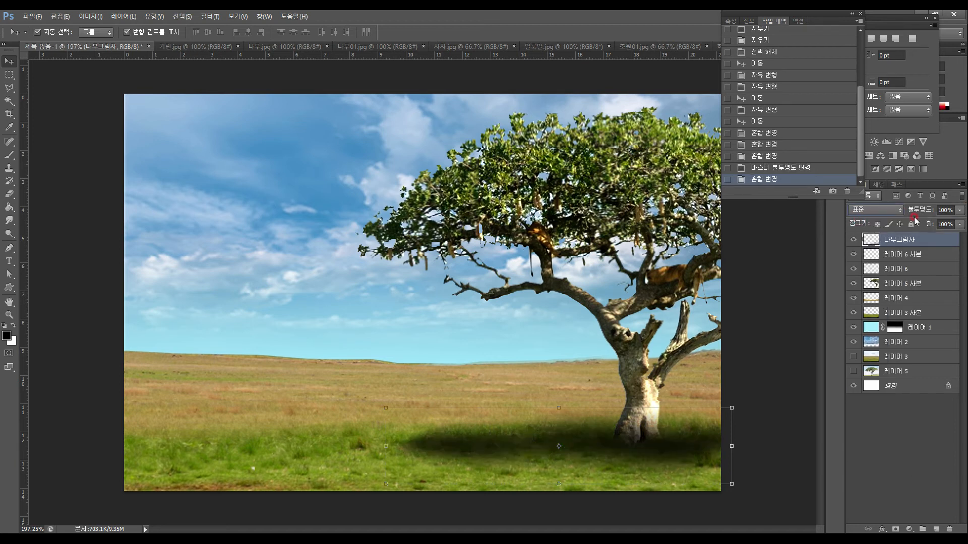
Step: Set the 나무그림자 layer's opacity to 75%
left_click(960, 210)
left_click_drag(960, 222, 945, 225)
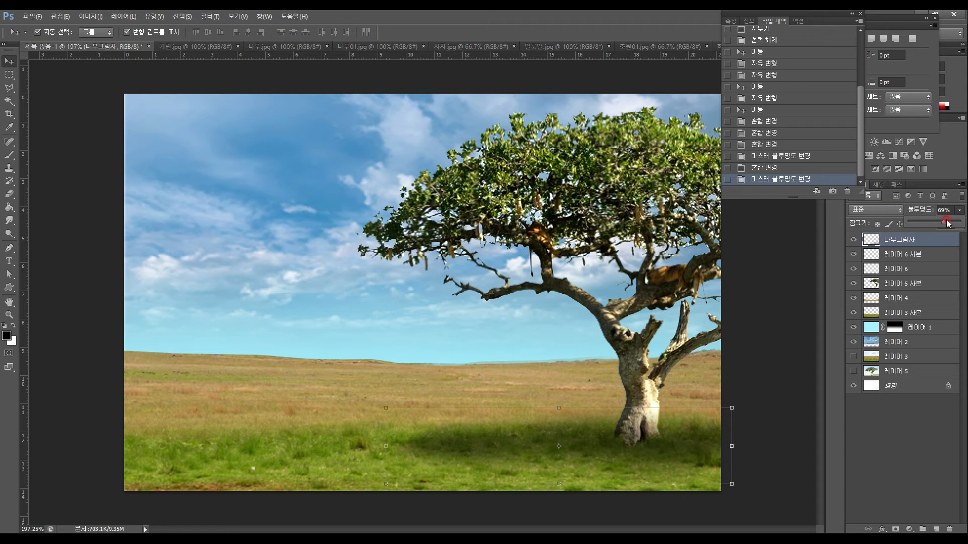
left_click_drag(946, 225, 948, 226)
left_click_drag(182, 237, 159, 237)
Step: Erase the shadow covering the lower part of the tree trunk, using the Eraser with 85% flow
left_click(4, 321)
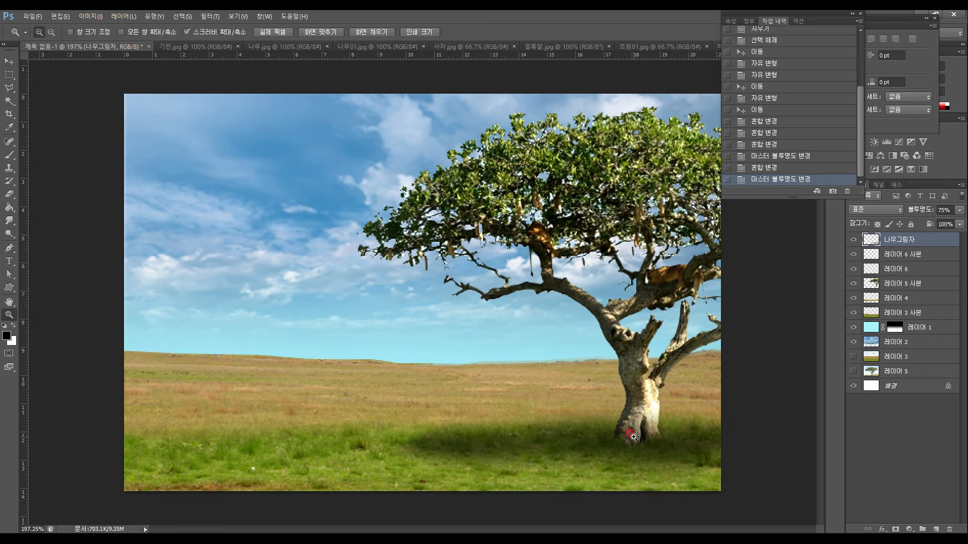
left_click_drag(634, 437, 648, 404)
left_click_drag(725, 411, 573, 388)
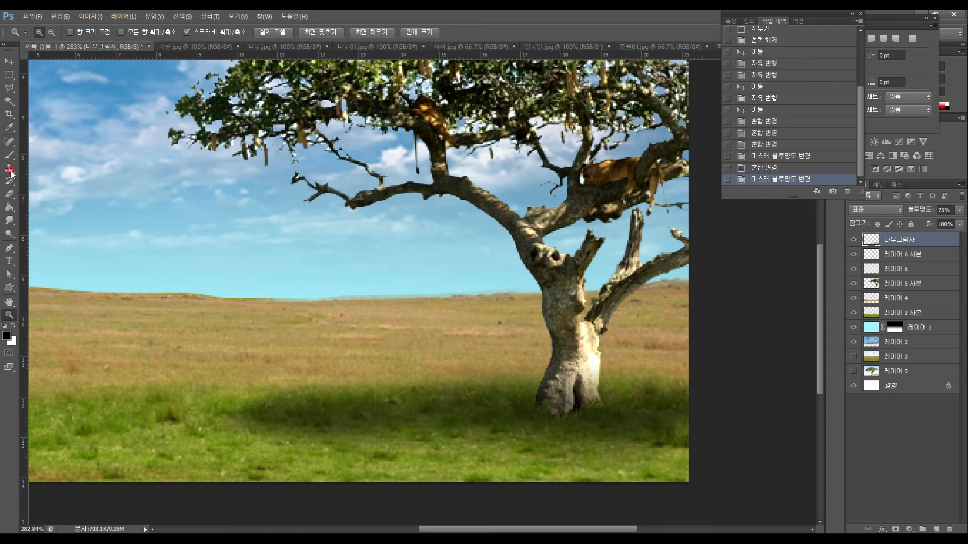
left_click(10, 194)
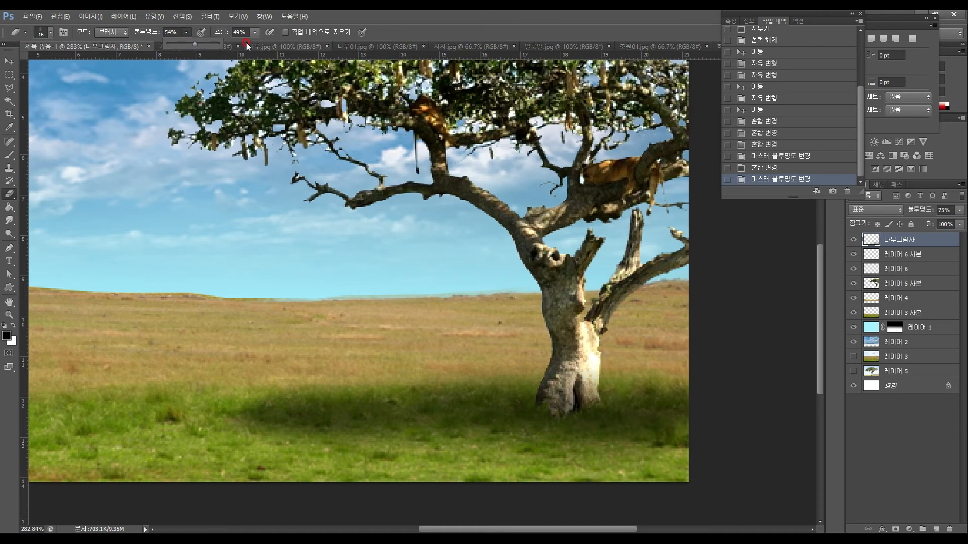
left_click(254, 32)
left_click_drag(272, 44, 274, 44)
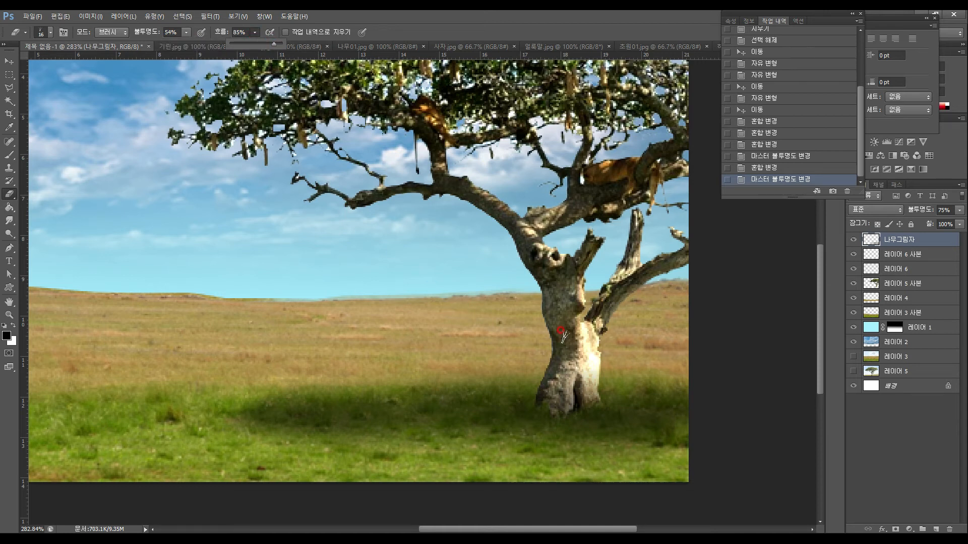
mouse_move(553, 386)
left_mouse_down()
mouse_move(544, 384)
mouse_move(553, 373)
mouse_move(552, 395)
mouse_move(568, 380)
mouse_move(569, 403)
left_mouse_up()
mouse_move(577, 359)
left_mouse_down()
mouse_move(586, 391)
mouse_move(585, 369)
left_mouse_up()
mouse_move(584, 364)
left_mouse_down()
mouse_move(593, 397)
mouse_move(572, 380)
mouse_move(558, 383)
left_mouse_up()
left_click(496, 480)
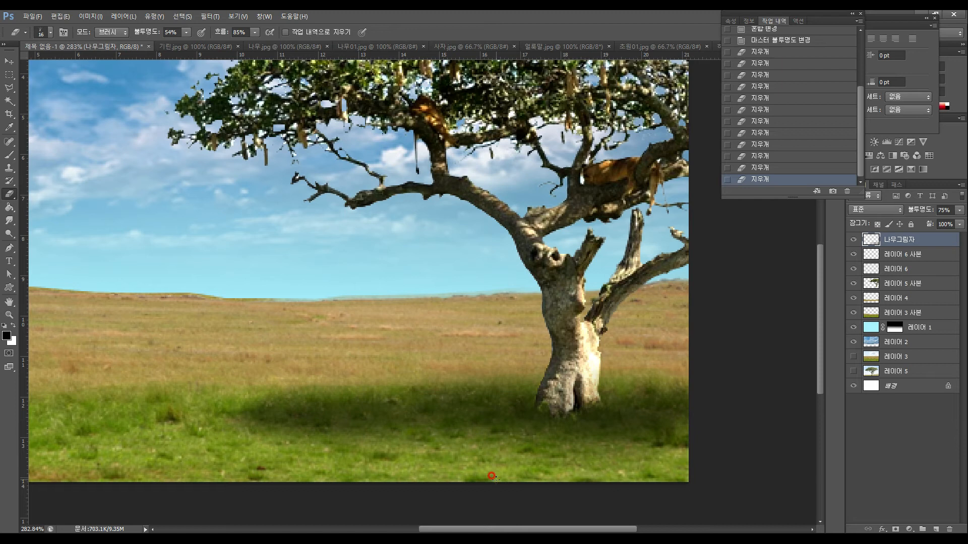
double_click(11, 314)
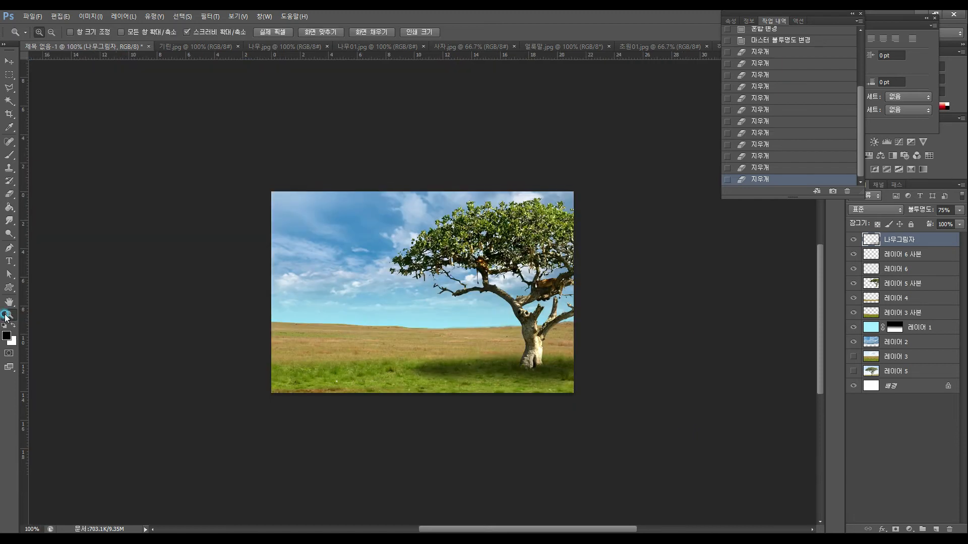
left_click(9, 61)
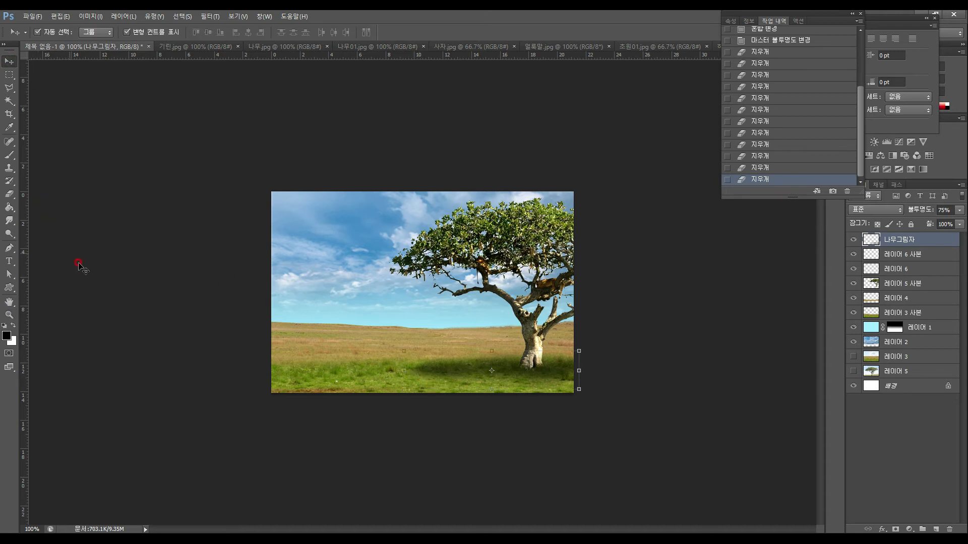
Step: Erase the upper-left edge of the tree's shadow using a 16 px Eraser at 54% opacity and 85% flow
left_click(9, 194)
left_click(50, 34)
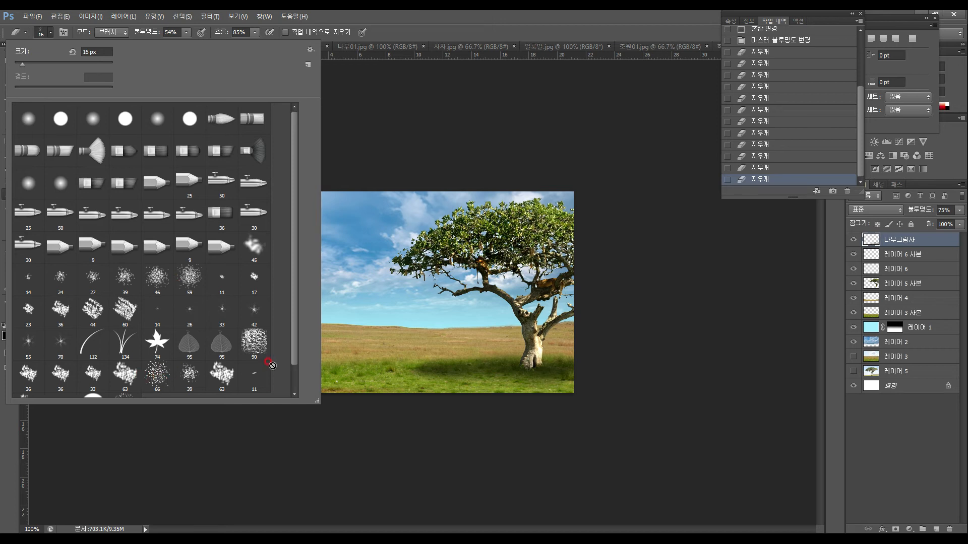
left_click_drag(294, 364, 294, 395)
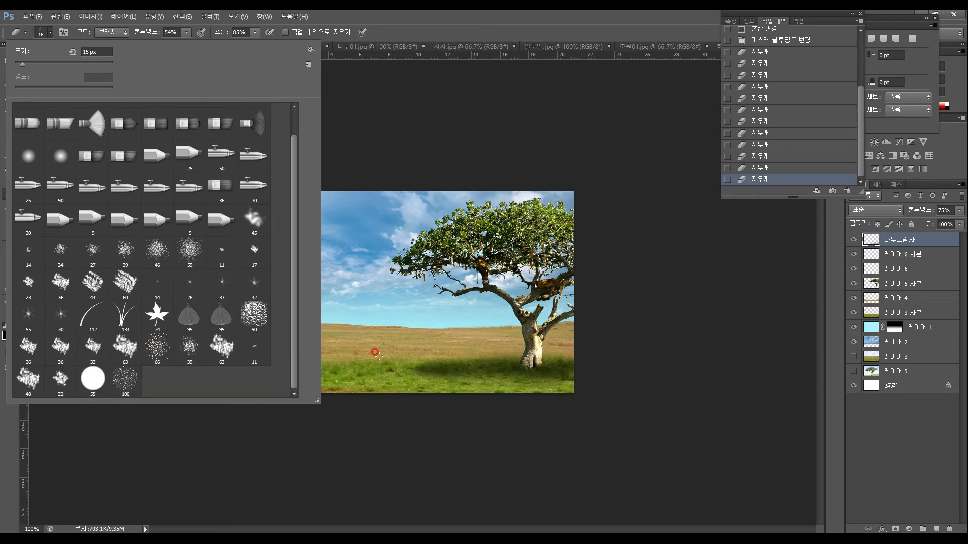
left_click(411, 400)
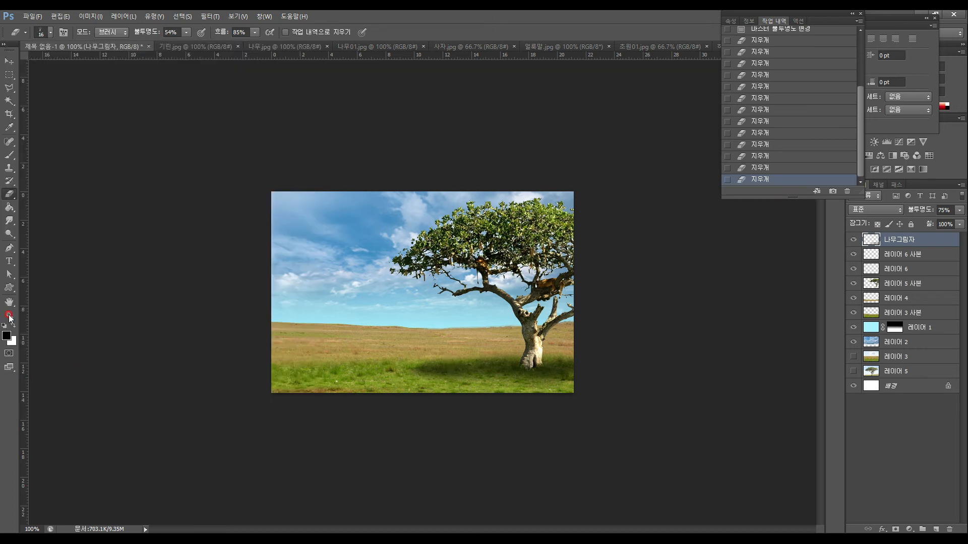
left_click(9, 315)
left_click_drag(518, 399, 553, 354)
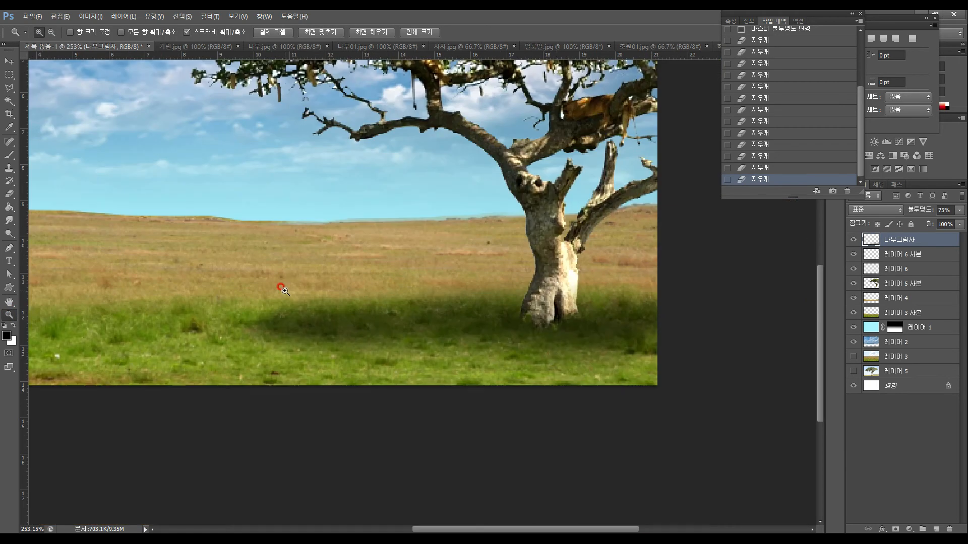
left_click(9, 194)
left_click_drag(269, 293, 282, 297)
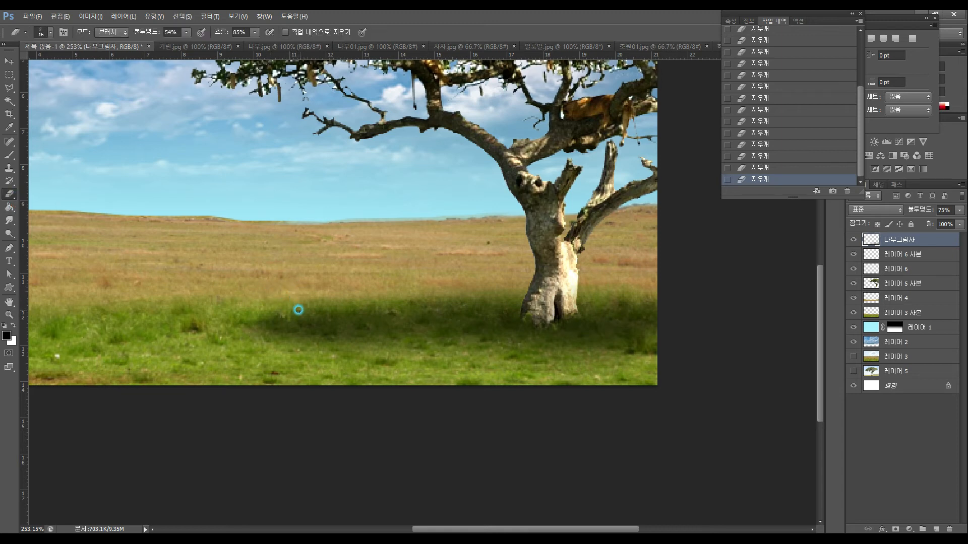
Step: Set the Eraser to 37% opacity and 24 px, and soften the edges of the shadow with the grass-shaped tip
left_click(186, 34)
left_click(50, 32)
left_click(26, 67)
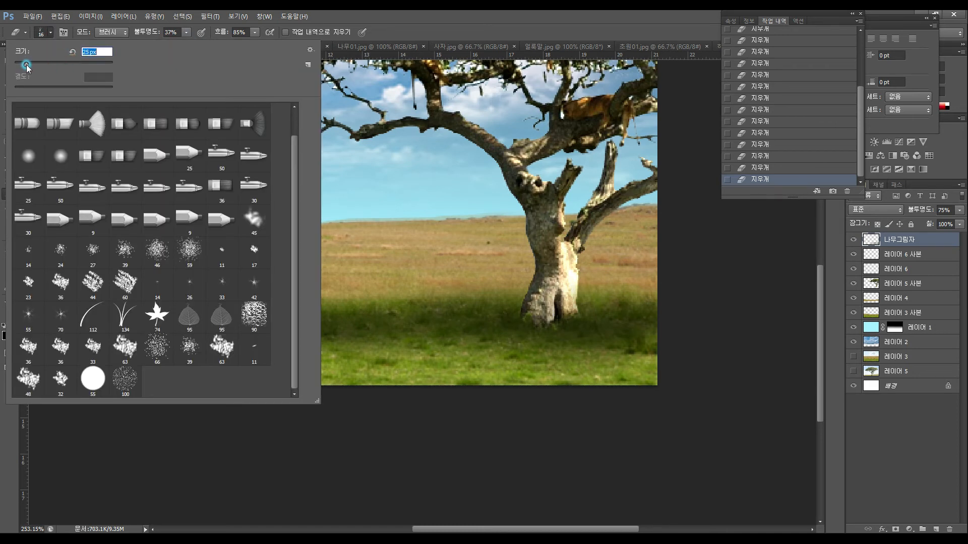
left_click_drag(26, 65, 26, 66)
left_click(348, 355)
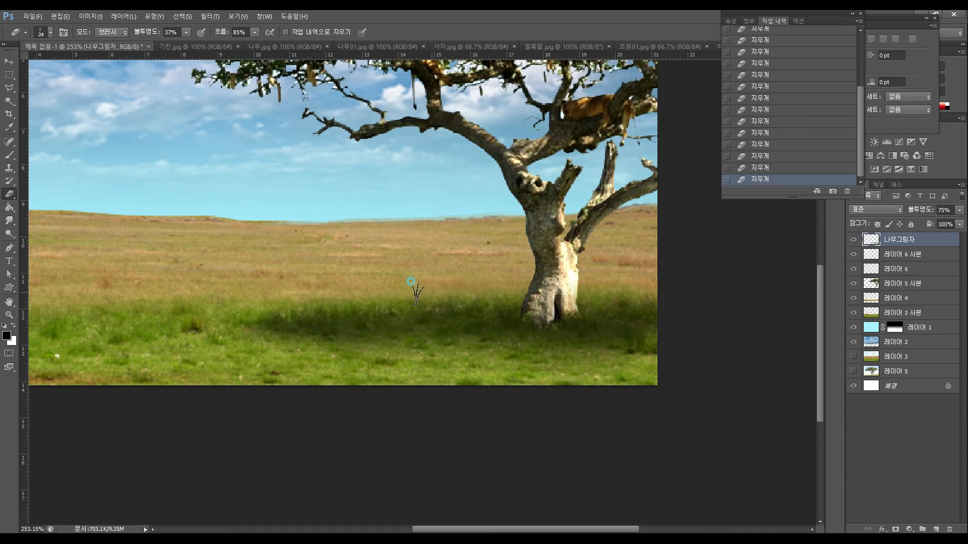
left_click_drag(347, 284, 337, 290)
left_click(229, 319)
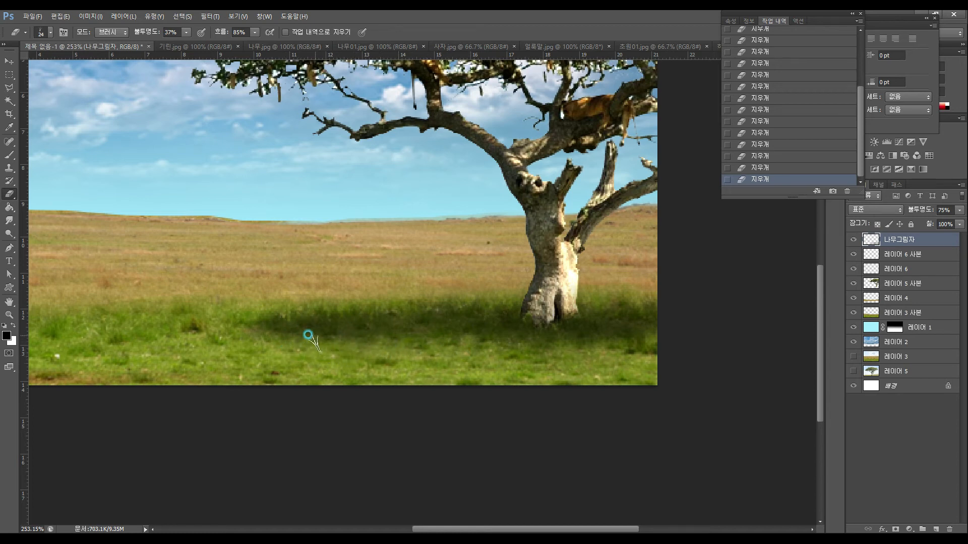
double_click(9, 305)
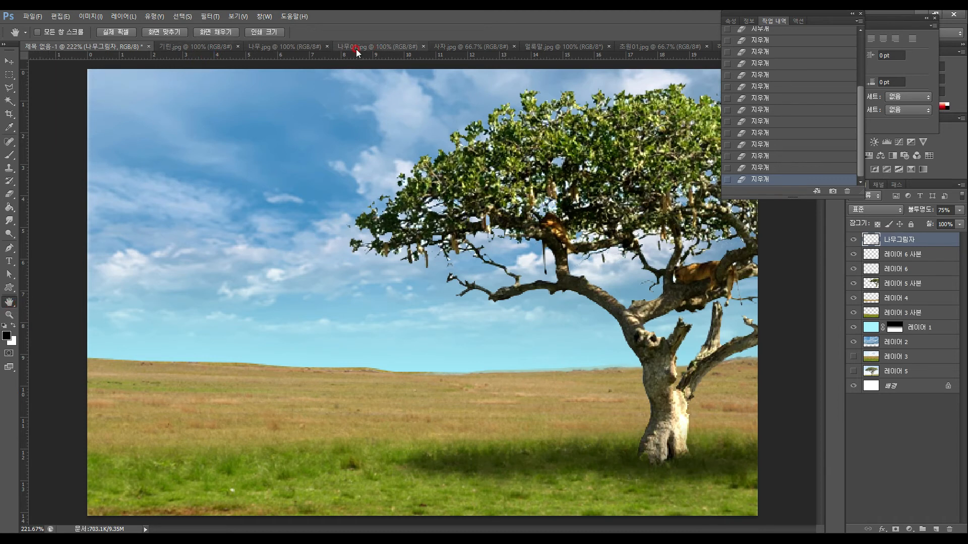
Step: Copy the baobab picture from 나무.jpg into the grassland composite and position it over the sky beside the large tree
left_click(287, 46)
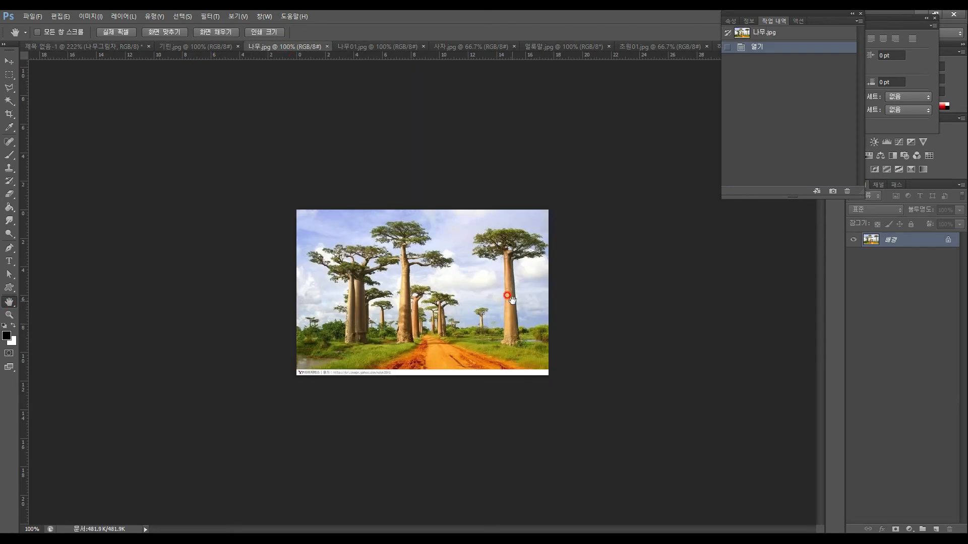
left_click(9, 61)
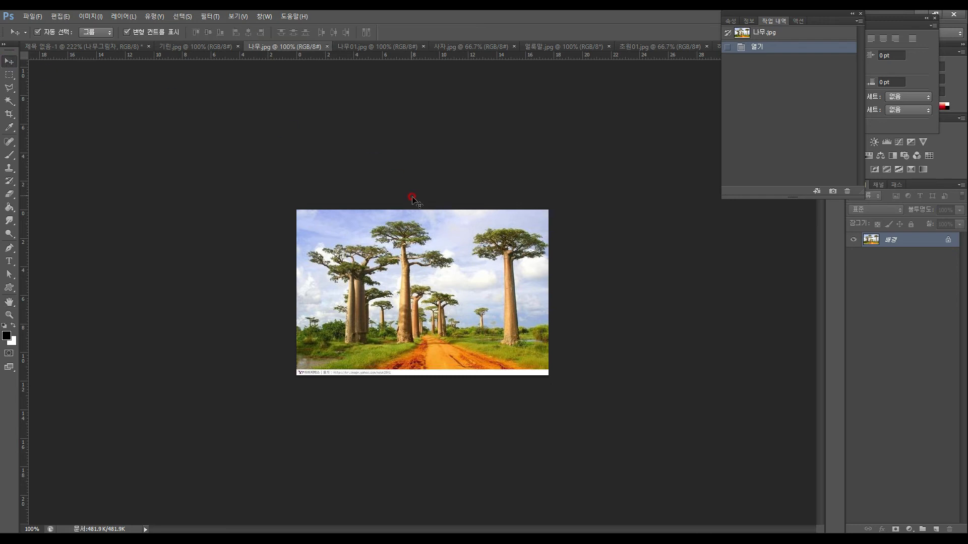
left_click_drag(405, 244, 189, 212)
left_click_drag(222, 299, 227, 307)
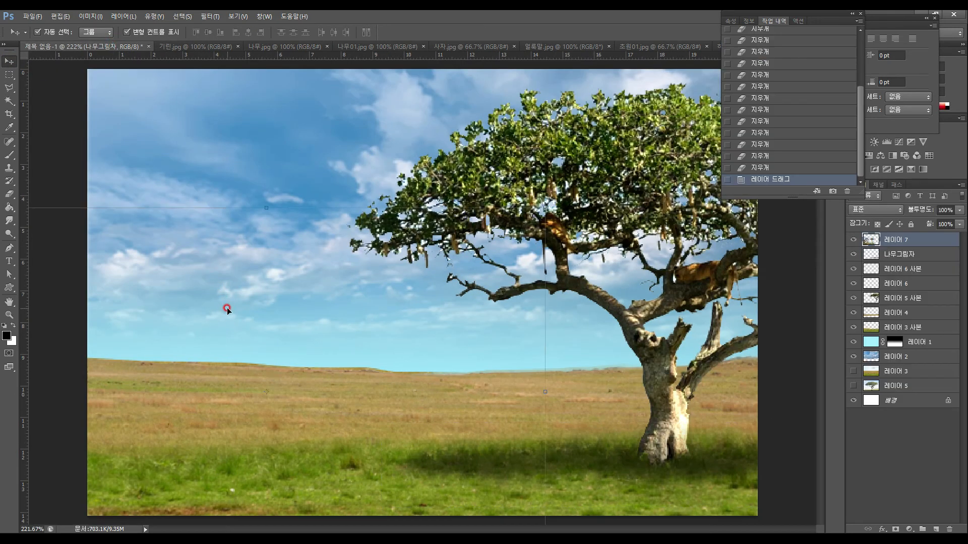
left_click_drag(229, 356, 295, 235)
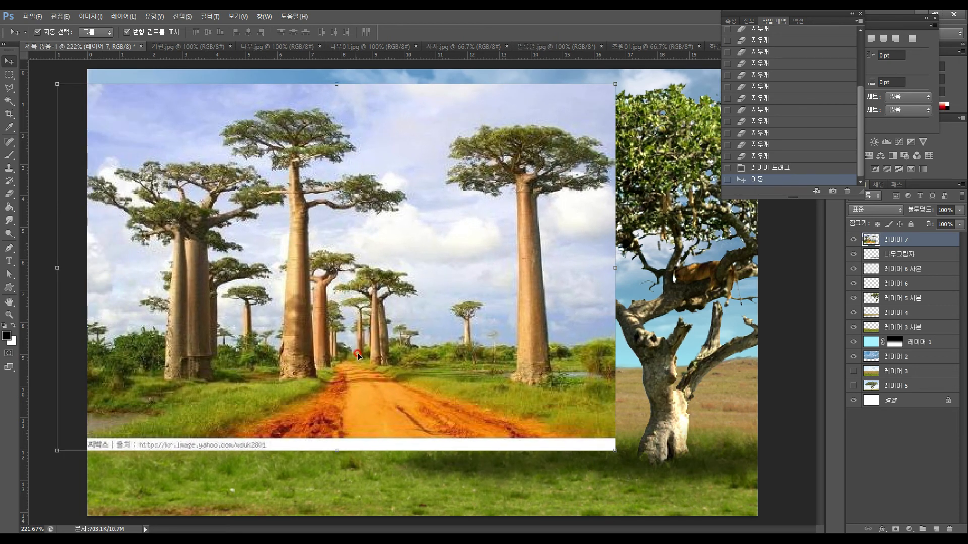
Step: Scale the baobab picture to about half its size and place it along the horizon at the canvas's left edge
left_click_drag(615, 82, 332, 270)
left_click_drag(186, 366, 202, 319)
key("Return")
left_click_drag(217, 359, 222, 360)
Step: Delete the bottom strip of the baobab picture containing the road and caption, using a rectangular selection, and deselect
left_click(11, 75)
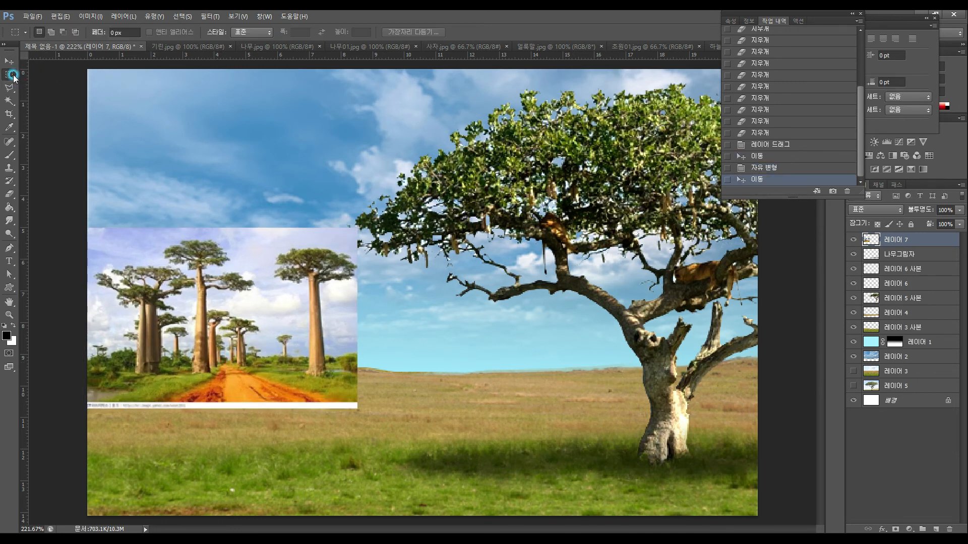
left_click_drag(402, 437, 41, 382)
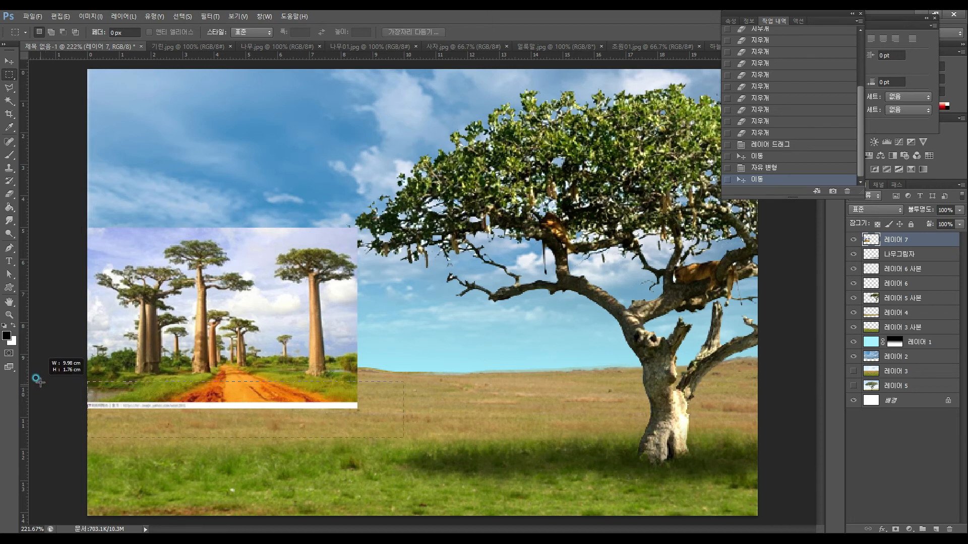
key("Delete")
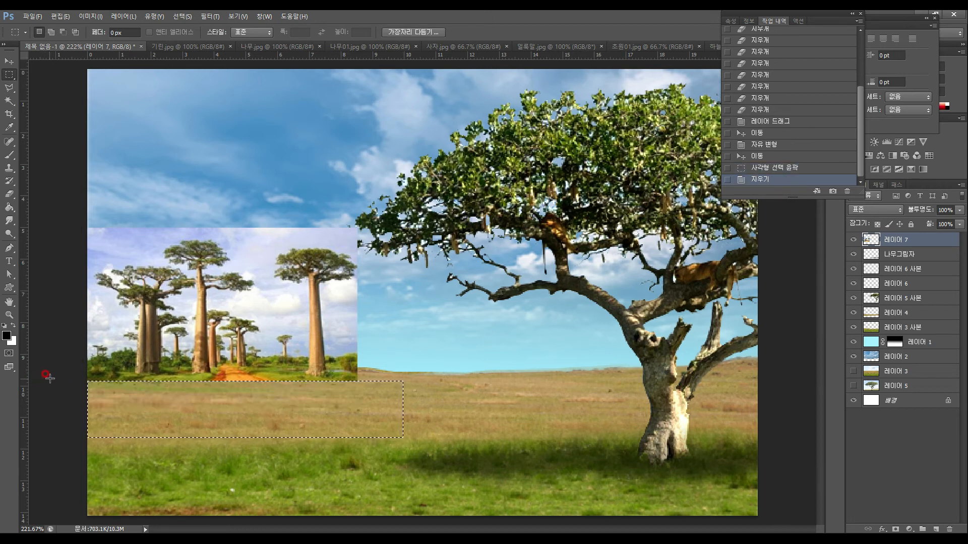
left_click(383, 401)
Step: Flip the baobab layer horizontally (가로로 뒤집기) and apply the transformation
left_click(9, 315)
left_click_drag(315, 346, 572, 306)
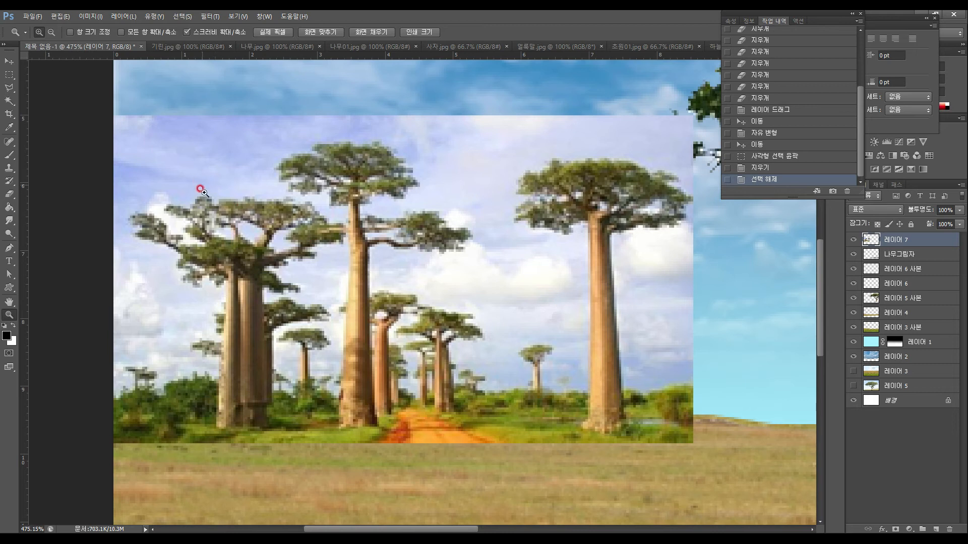
left_click_drag(522, 264, 118, 252)
left_click_drag(511, 302, 79, 246)
left_click_drag(279, 268, 293, 214)
left_click_drag(301, 292, 715, 302)
left_click_drag(126, 282, 359, 320)
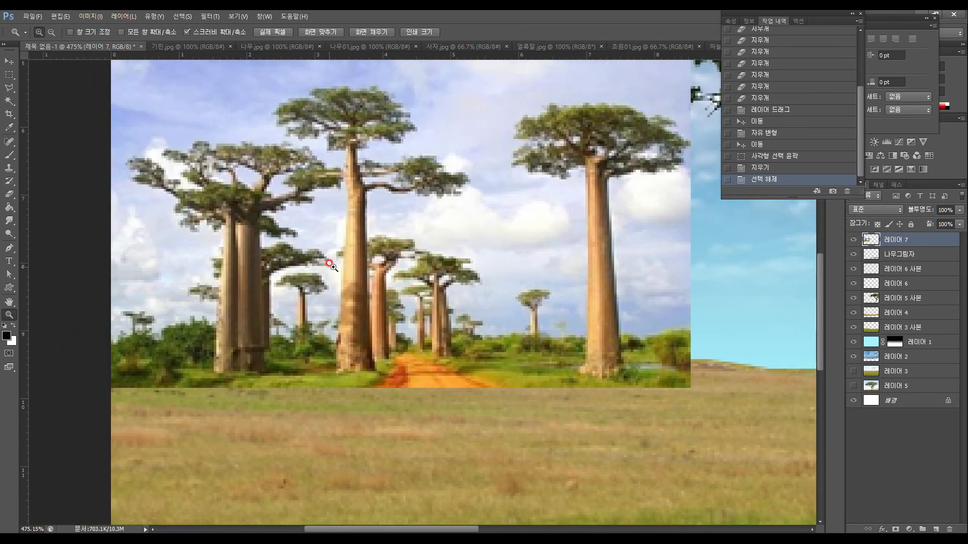
left_click(13, 63)
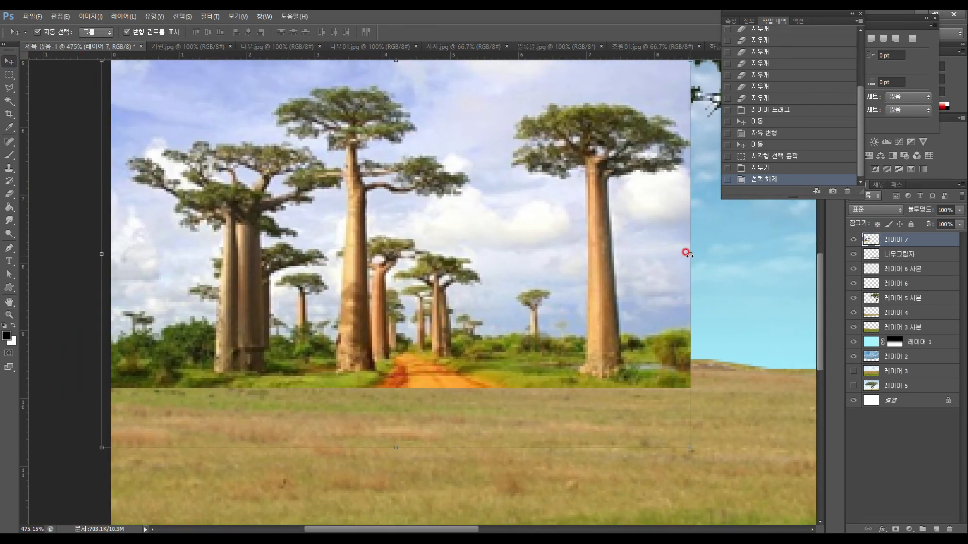
left_click(689, 255)
right_click(690, 255)
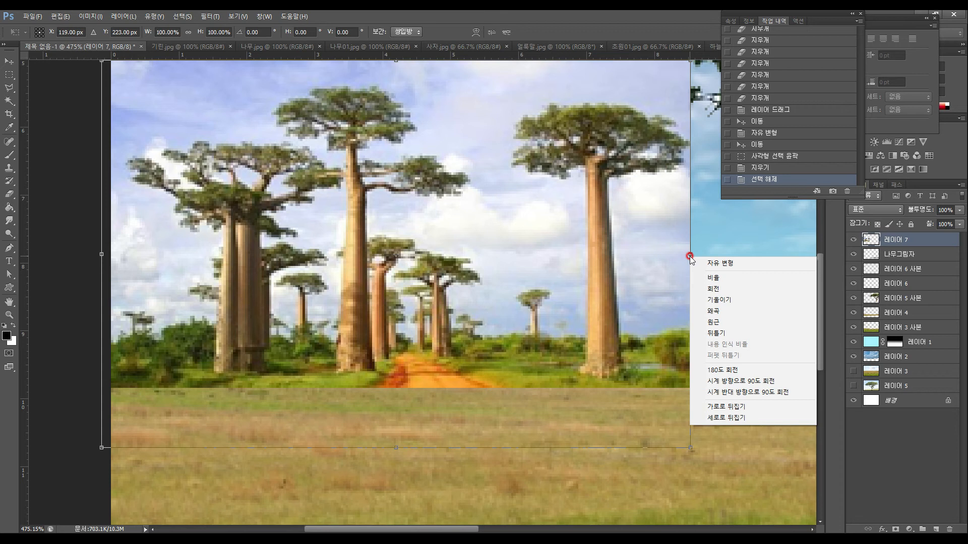
left_click(735, 409)
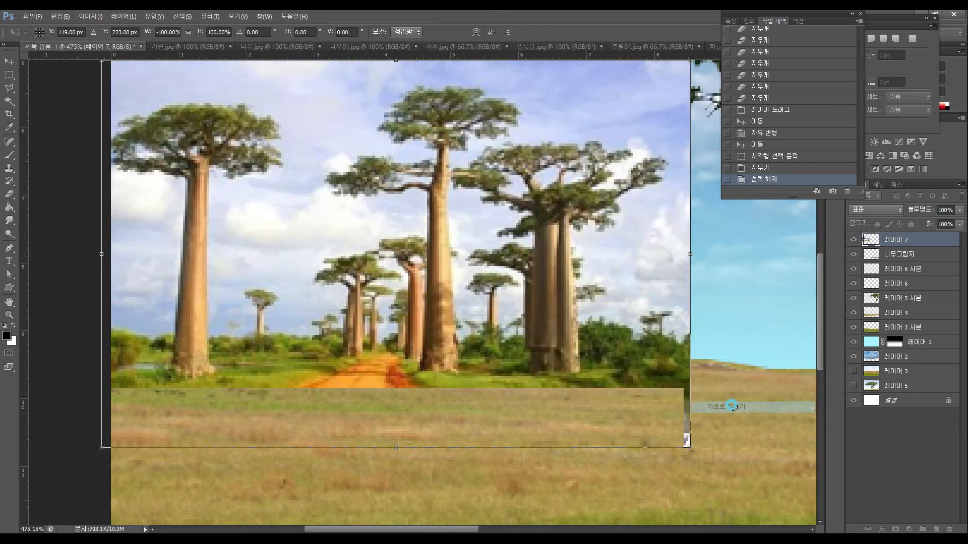
double_click(184, 357)
Step: Move the baobab layer left until its lone leftmost tree lies outside the canvas
left_click_drag(621, 429, 363, 386)
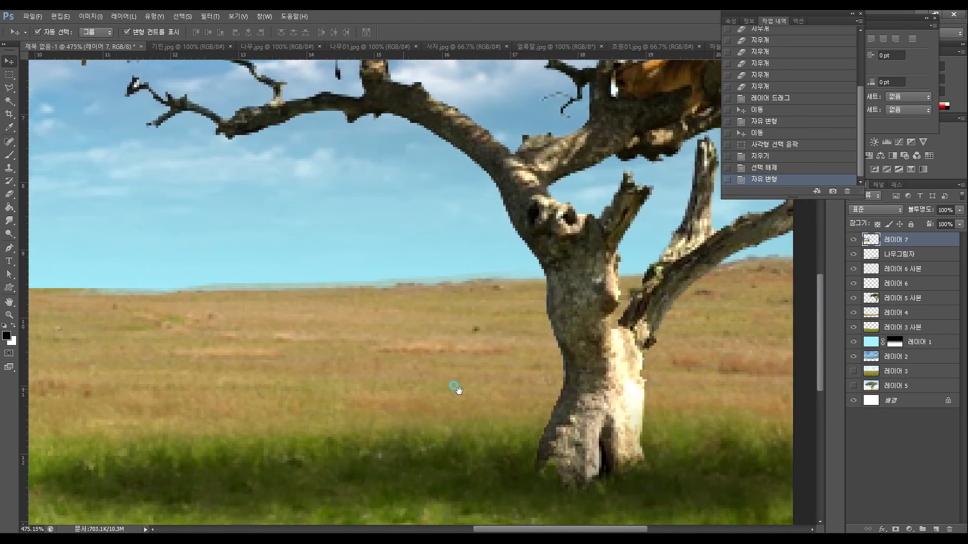
left_click_drag(530, 344, 746, 371)
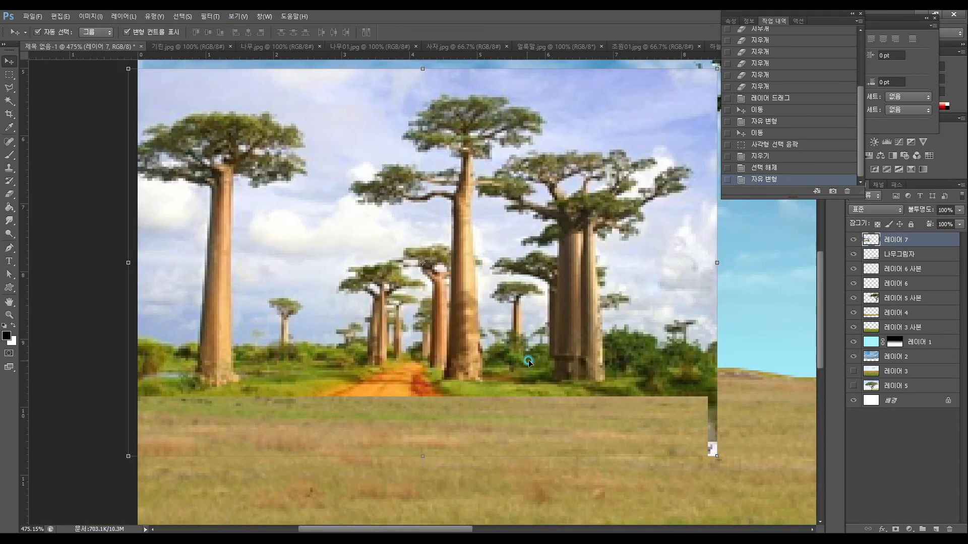
left_click_drag(485, 356, 277, 344)
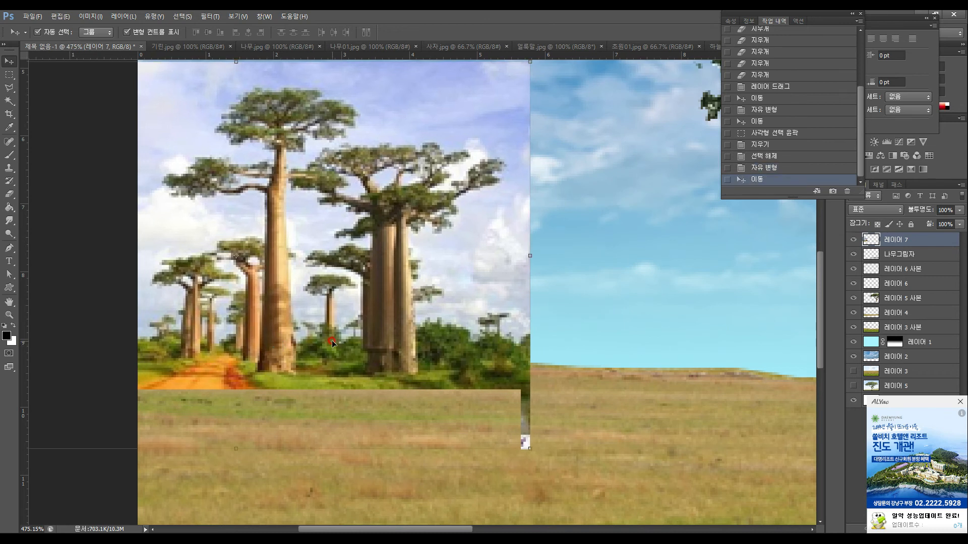
left_click_drag(359, 343, 391, 389)
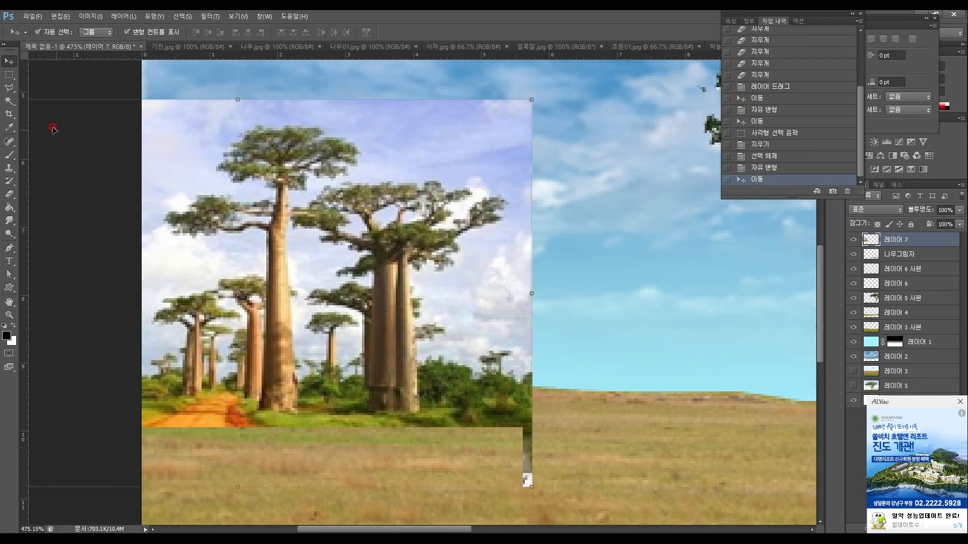
Step: Delete the leftover strip below the baobab picture's lower-right corner using a rectangular selection
left_click(9, 78)
left_click_drag(595, 494, 489, 428)
key("Delete")
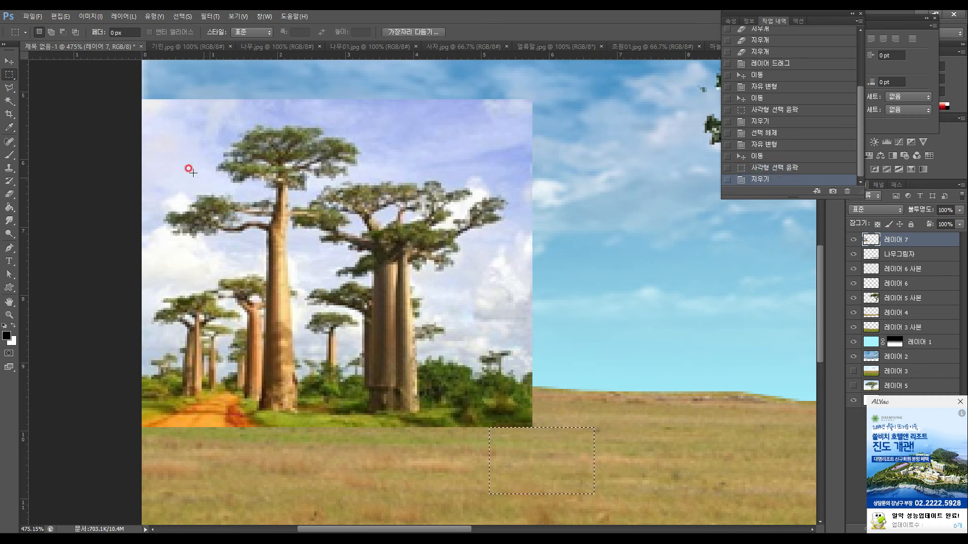
Step: Delete the baobab picture's sky above and left of the tallest tree, using the Magic Wand with tolerance 20
left_click(9, 101)
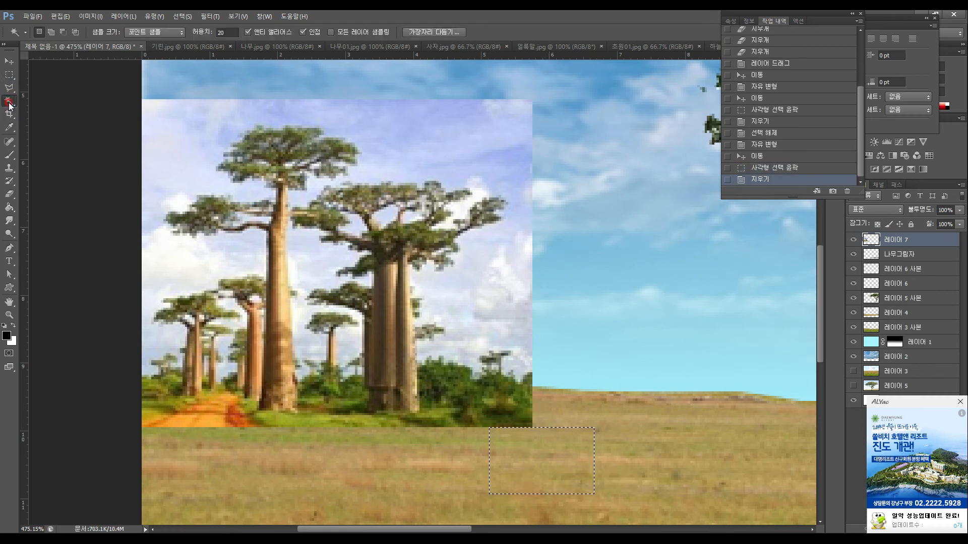
left_click(480, 158)
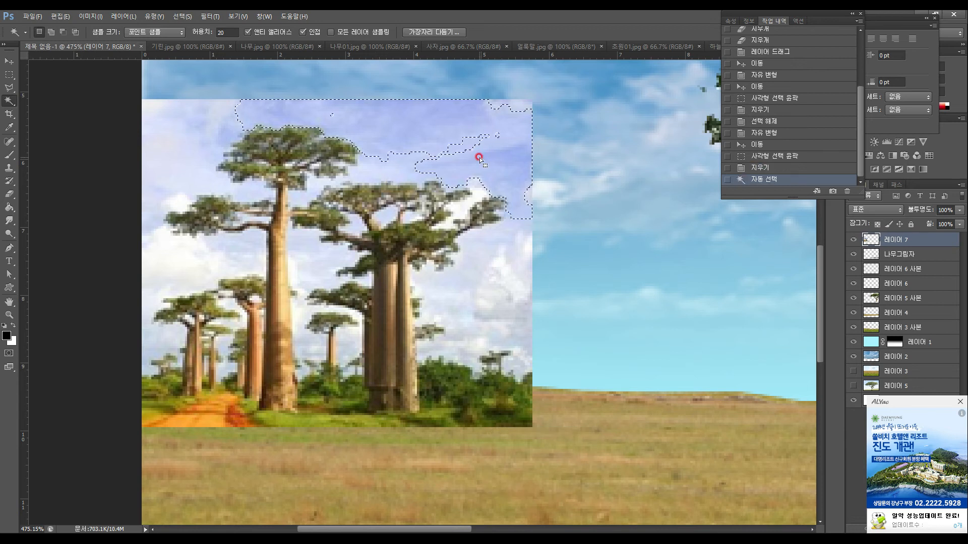
key("Delete")
left_click(174, 135)
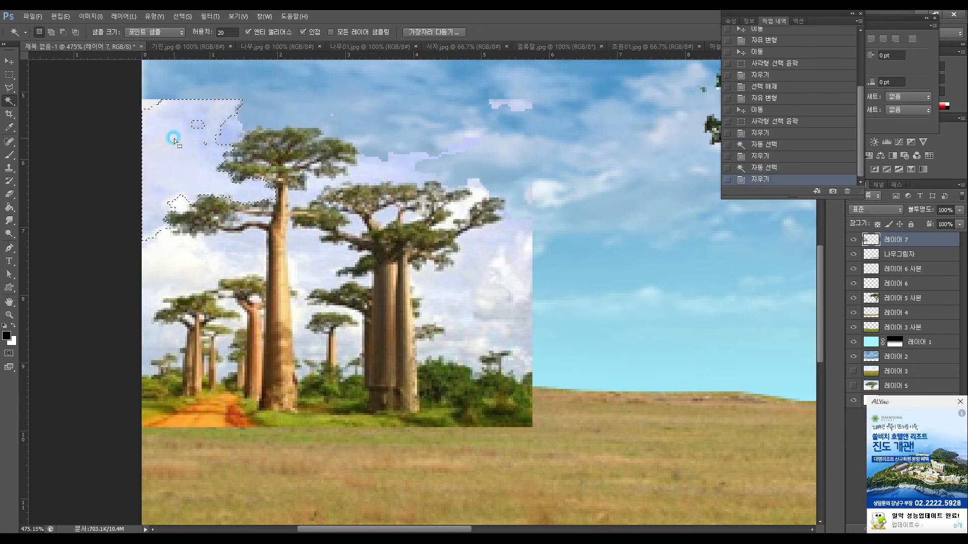
key("Delete")
left_click(230, 135)
key("Delete")
left_click(196, 124)
key("Delete")
left_click(152, 103)
key("Delete")
left_click(178, 204)
key("Delete")
left_click(189, 258)
key("Delete")
left_click(263, 239)
key("Delete")
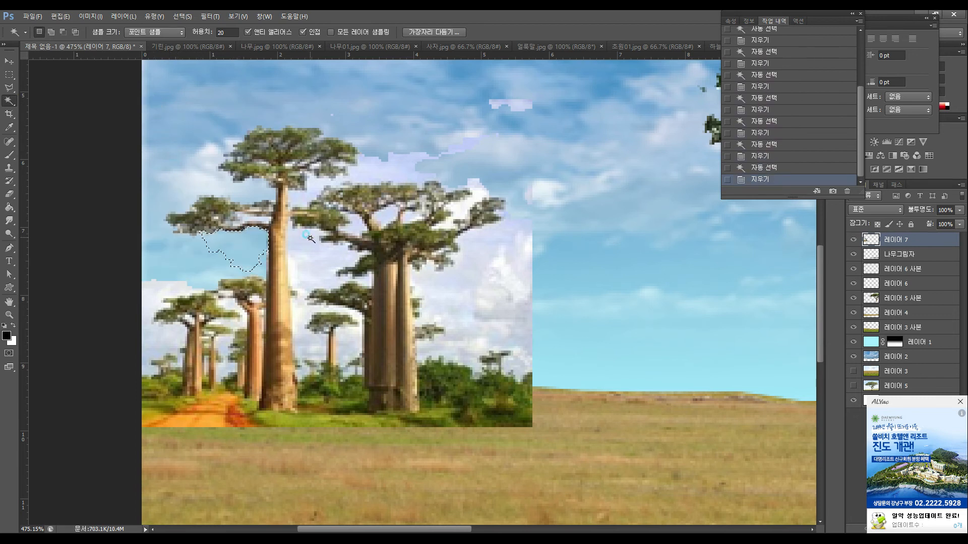
Step: Delete the sky between the tallest and the branching baobab, including the gaps in its crown and the patches above it
left_click(323, 264)
key("Delete")
left_click(356, 225)
key("Delete")
left_click(384, 217)
key("Delete")
left_click(380, 172)
key("Delete")
left_click(416, 154)
key("Delete")
left_click(507, 103)
key("Delete")
left_click(480, 184)
key("Delete")
left_click(453, 213)
key("Delete")
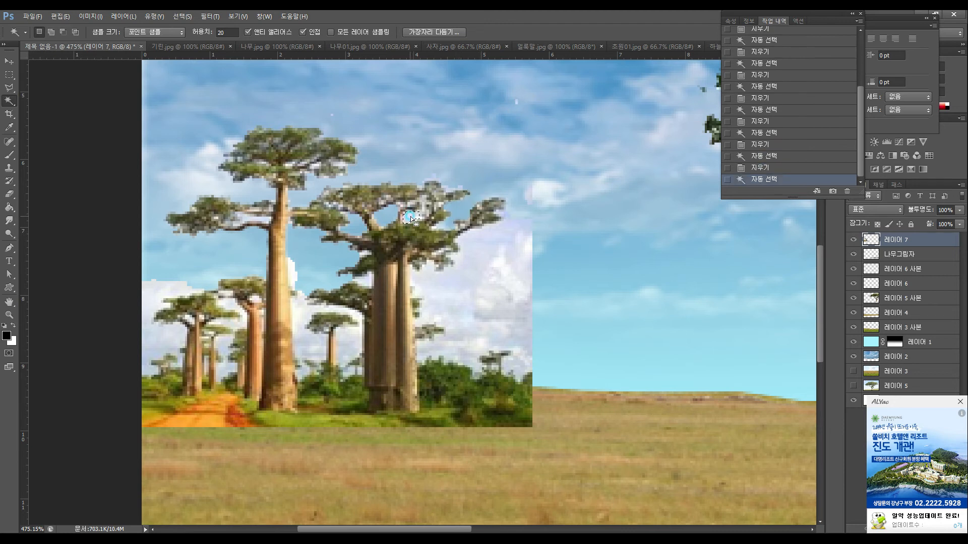
Step: Delete the sky patches to the right of the branching baobab, down to the bushes
left_click(519, 264)
key("Delete")
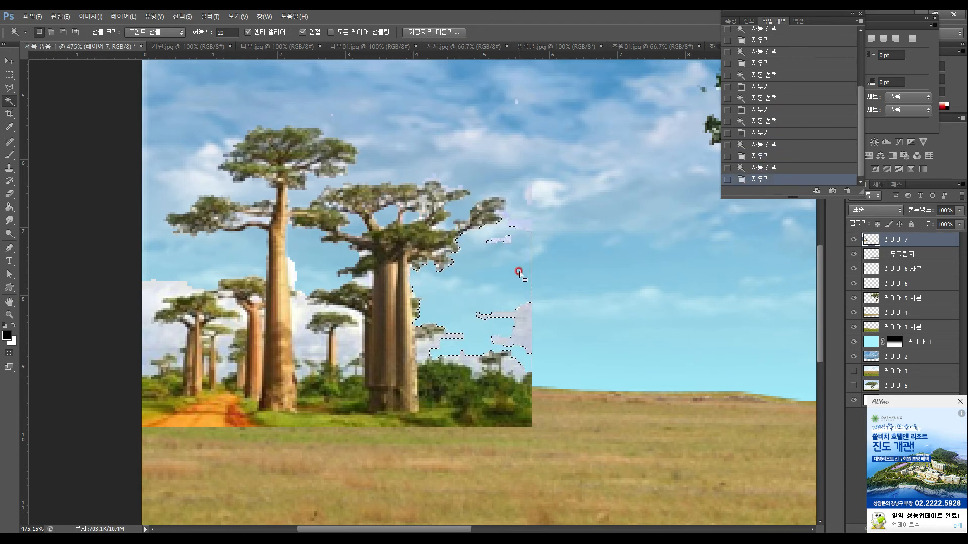
left_click(525, 322)
key("Delete")
left_click(423, 352)
key("Delete")
left_click(467, 358)
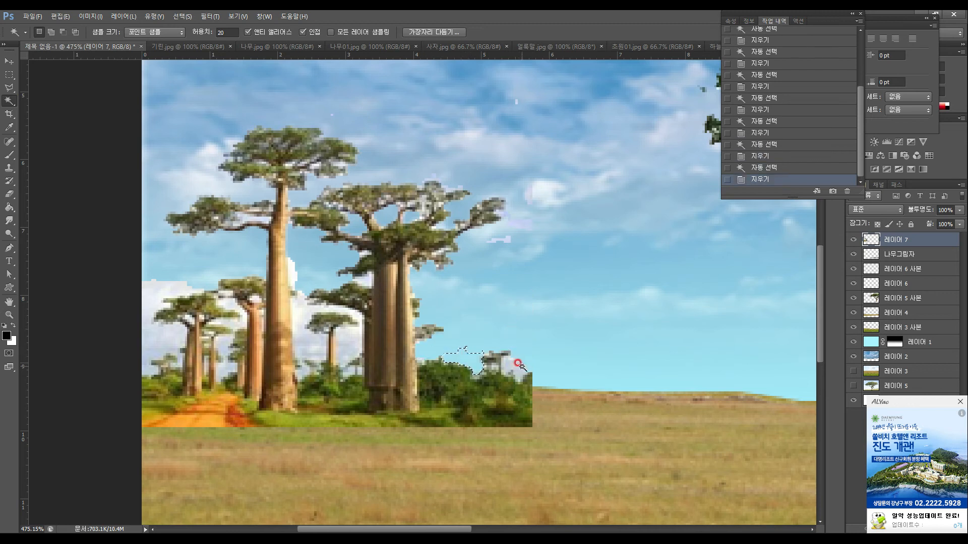
key("Delete")
left_click(519, 366)
key("Delete")
Step: Delete the remaining sky patches between the two big baobab trunks and around the small tree between them
left_click(319, 346)
key("Delete")
left_click(301, 304)
key("Delete")
left_click(294, 277)
key("Delete")
left_click(369, 284)
key("Delete")
left_click(353, 321)
key("Delete")
left_click(343, 332)
key("Delete")
Step: Delete the sky above and around the crowns of the small baobabs left of the tallest tree, out to the picture's left edge
left_click(221, 323)
key("Delete")
left_click(230, 305)
key("Delete")
left_click(147, 290)
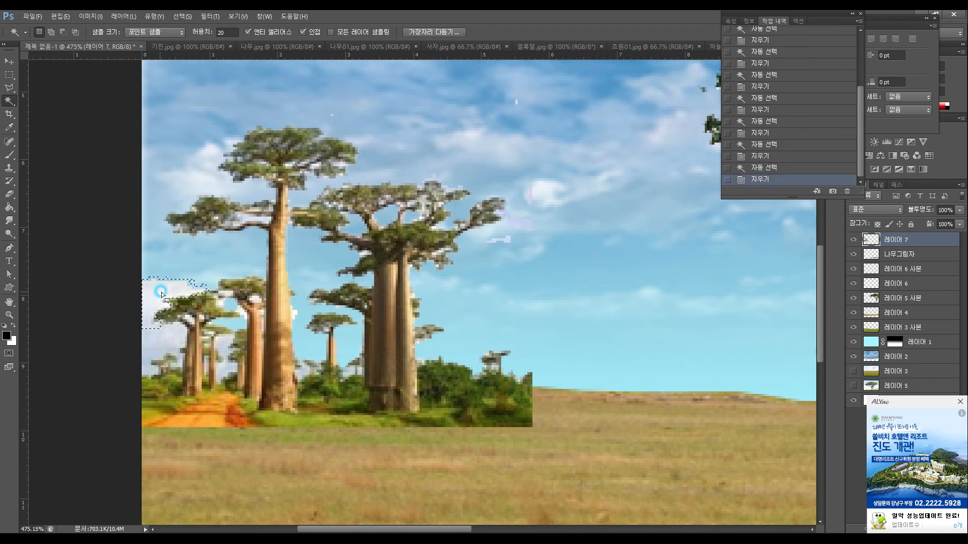
key("Delete")
Step: Delete the sky between the small baobabs' trunks and just above the bushes on both sides of the tallest trunk
left_click(167, 348)
key("Delete")
left_click(172, 361)
key("Delete")
left_click(174, 357)
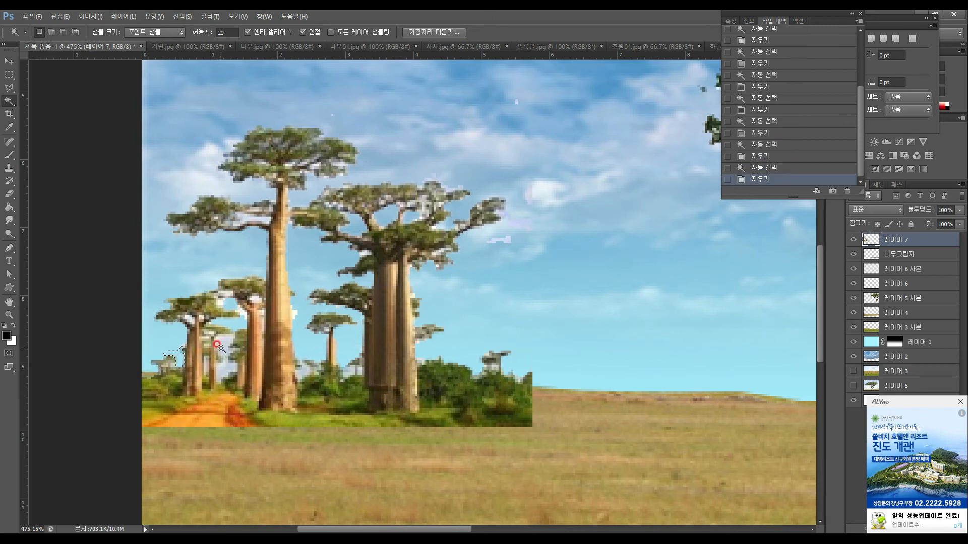
key("Delete")
left_click(217, 368)
left_click(295, 366)
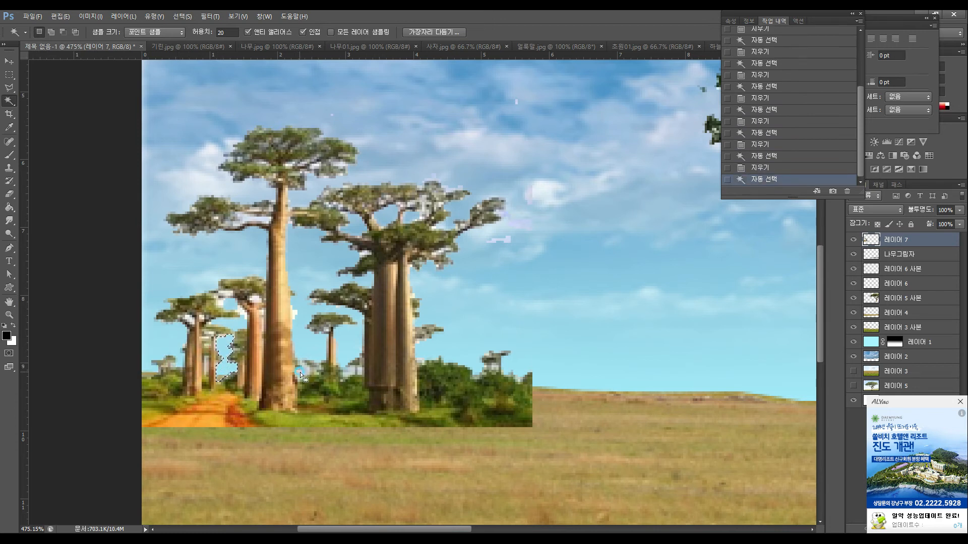
key("Delete")
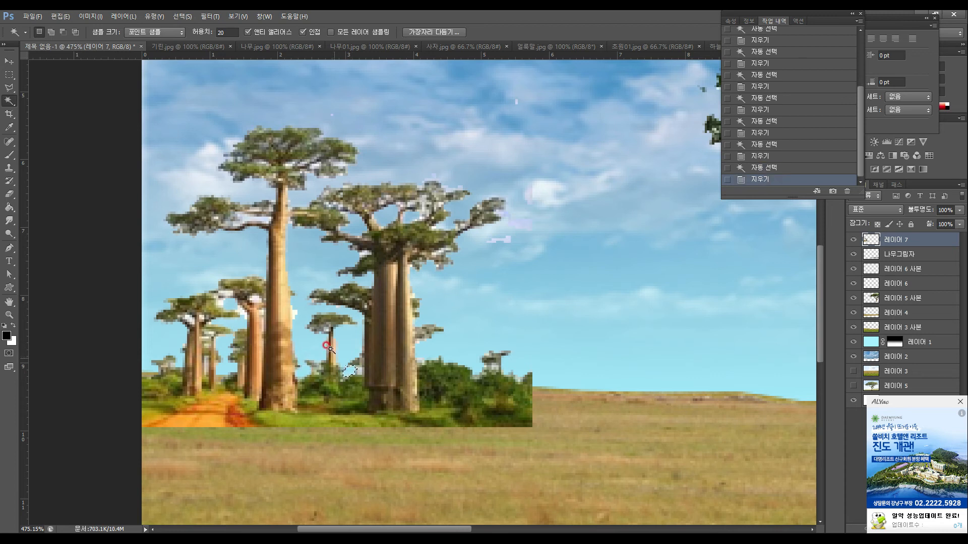
Step: Delete the leftover sky patches beside the tallest trunk, under its left branch and between the small trees' crowns
left_click(297, 315)
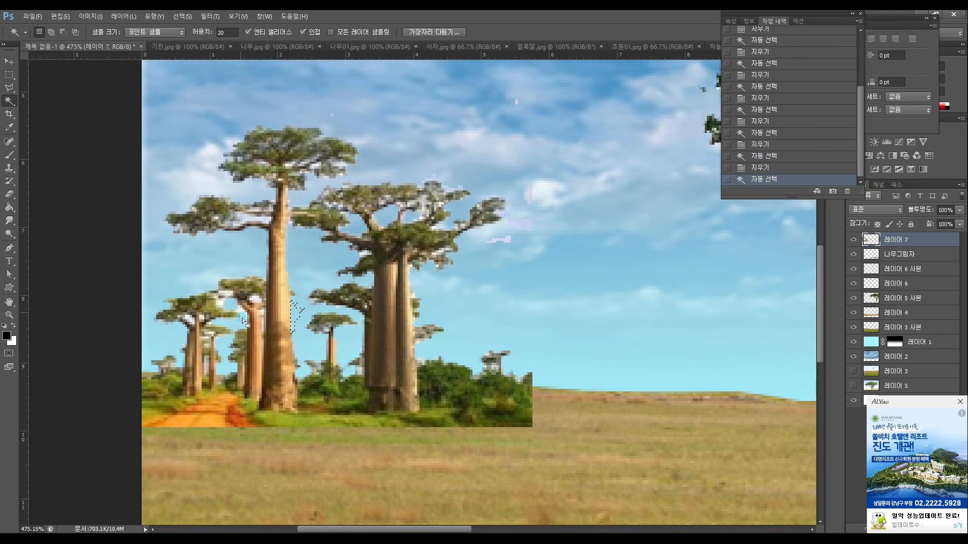
left_click(225, 301)
key("Delete")
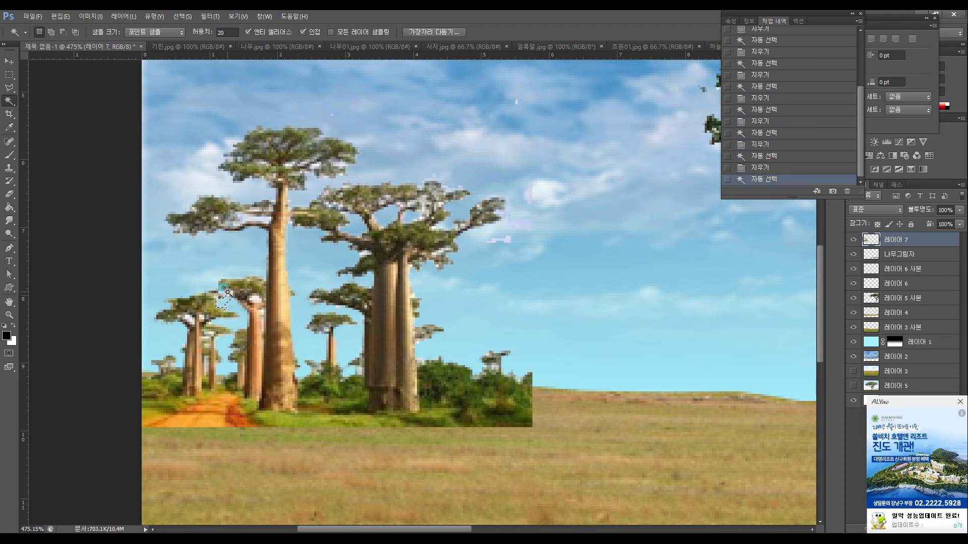
left_click(245, 219)
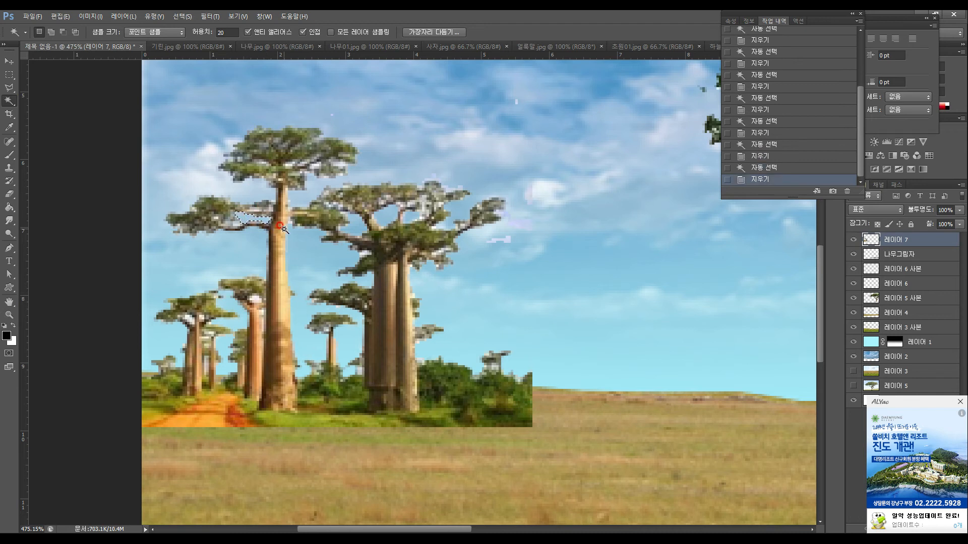
key("Delete")
left_click(183, 318)
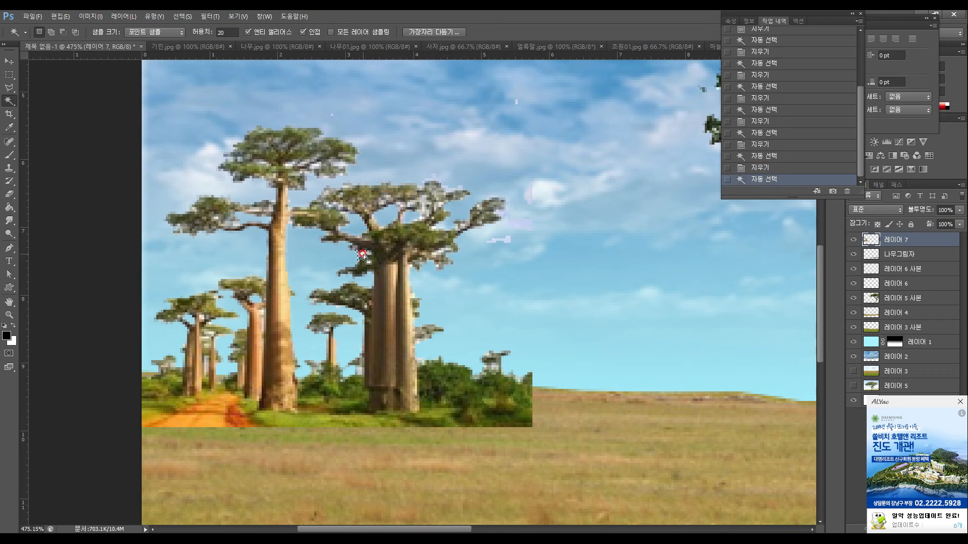
Step: Delete the stray cloud remnants right of the branching baobab and the pale patch along the top of its crown
left_click(502, 238)
left_click(529, 232)
key("Delete")
left_click(528, 197)
key("Delete")
left_click(453, 187)
key("Delete")
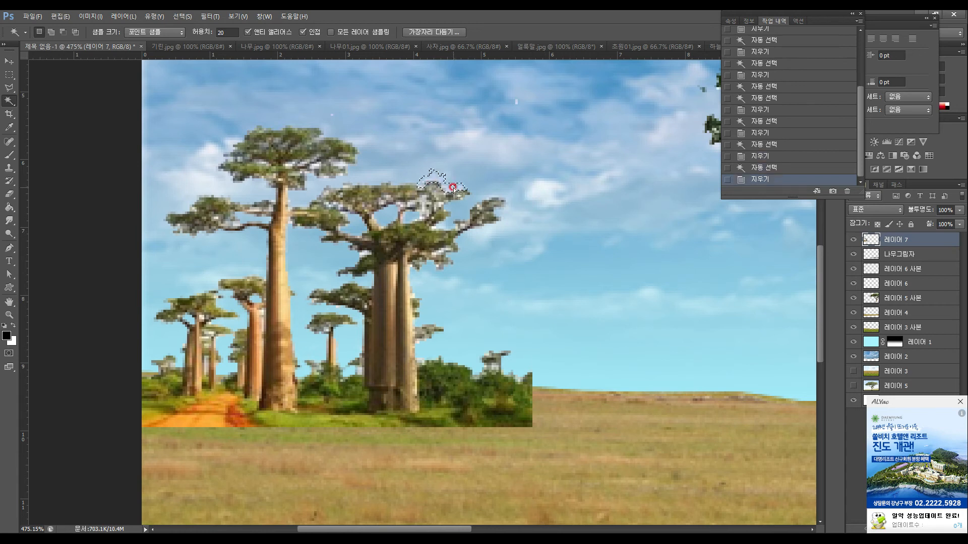
Step: Delete the pale sky gaps inside the crowns of the branching baobab, the tallest tree and the small trees on the left
left_click(428, 206)
key("Delete")
left_click(338, 166)
key("Delete")
left_click(314, 166)
key("Delete")
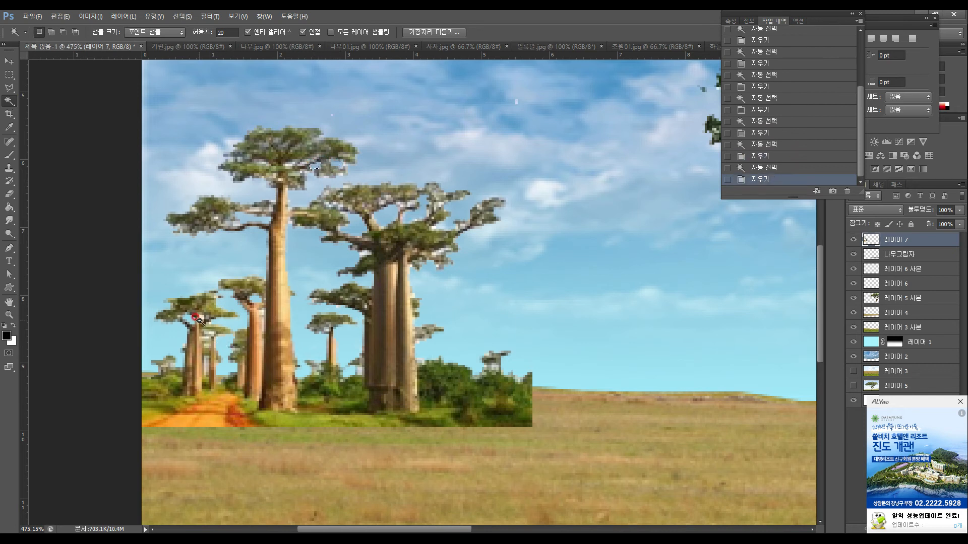
left_click(201, 317)
left_click(211, 333)
key("Delete")
Step: Set up the Eraser with a hard round 10 px brush at 100% opacity and 100% flow
left_click(10, 197)
left_click(50, 33)
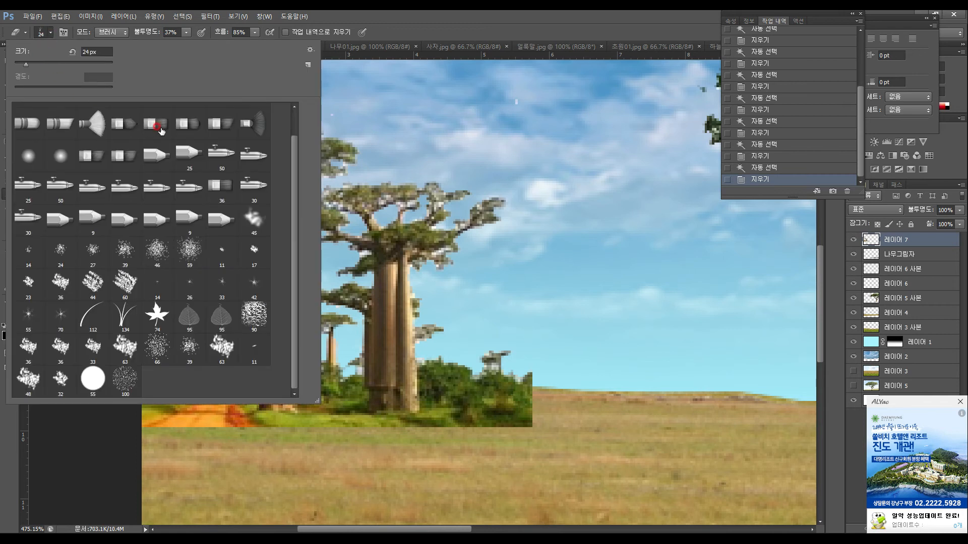
left_click_drag(295, 245, 309, 162)
left_click(125, 119)
left_click(186, 32)
left_click_drag(186, 44, 270, 48)
left_click(255, 32)
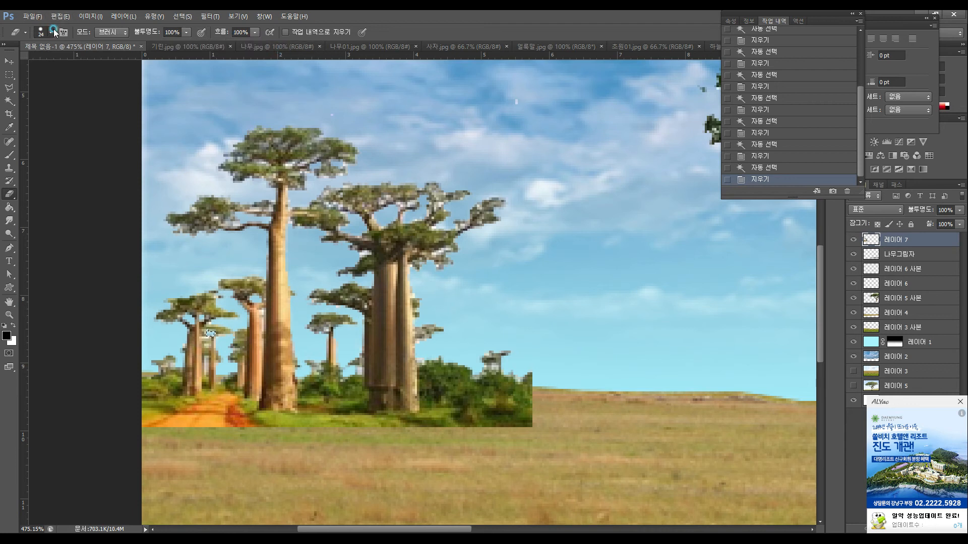
left_click(50, 32)
left_click_drag(27, 63, 19, 66)
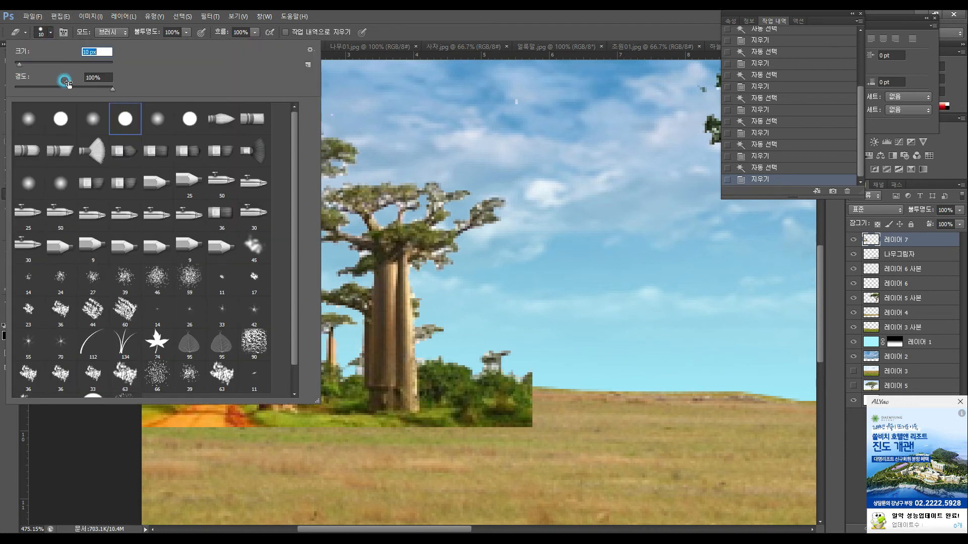
left_click(184, 448)
Step: Reduce the Eraser size to 3 px and try to erase the pale pixels beside the upper part of the tallest trunk
left_click(9, 315)
left_click_drag(290, 275, 304, 267)
left_click_drag(231, 209, 348, 381)
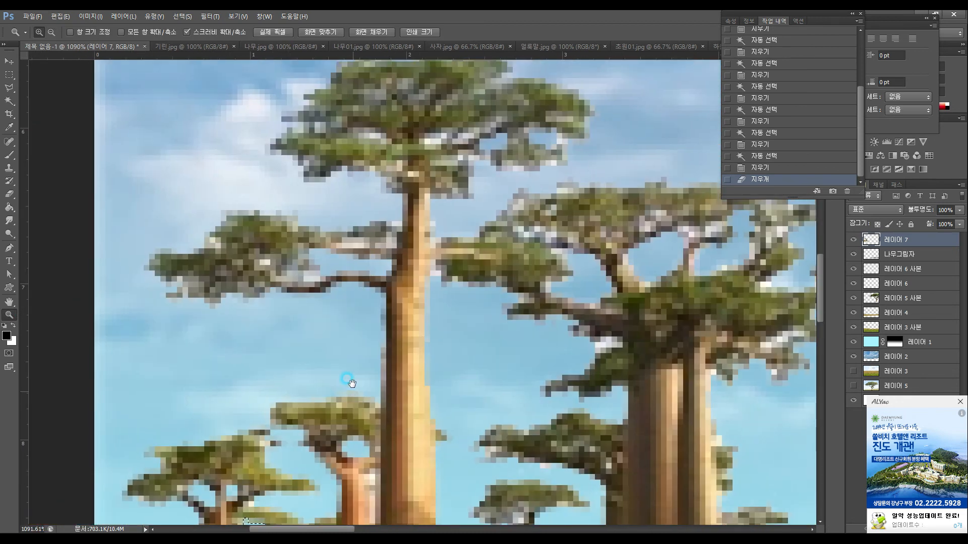
left_click(51, 32)
left_click(9, 194)
left_click(53, 32)
left_click_drag(21, 64, 15, 64)
left_click(342, 205)
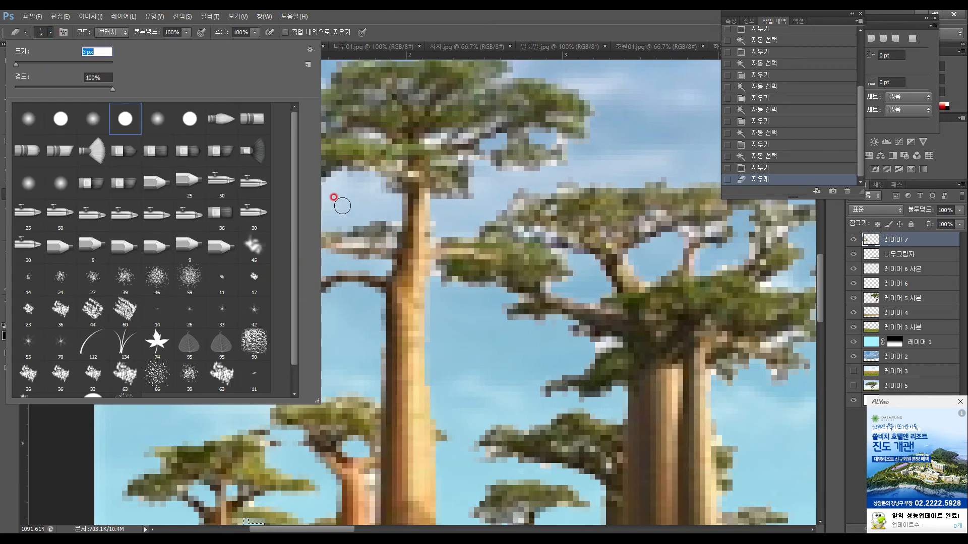
left_click(386, 206)
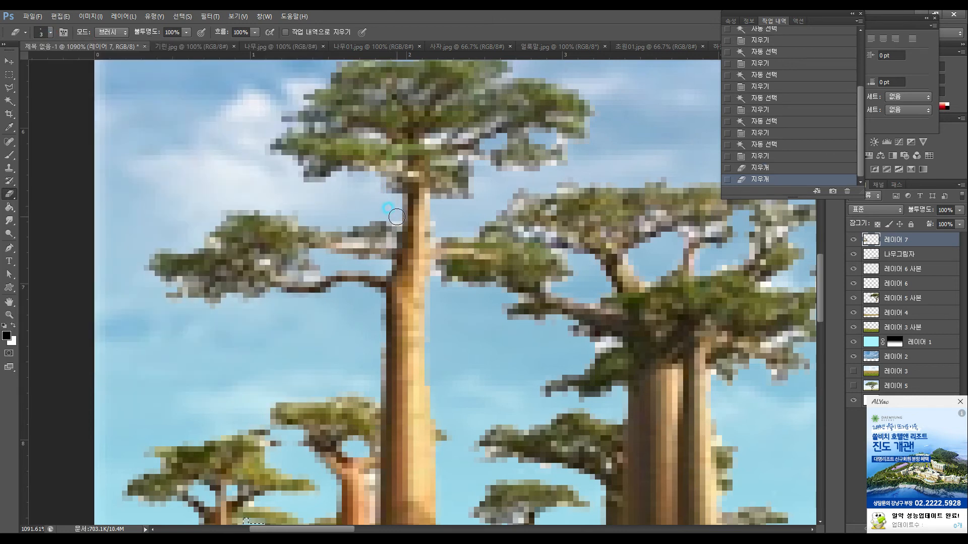
left_click(396, 217)
Step: Set the Eraser size to 1 px and try it on the pale fringe where the left branch meets the tallest trunk
left_click(52, 32)
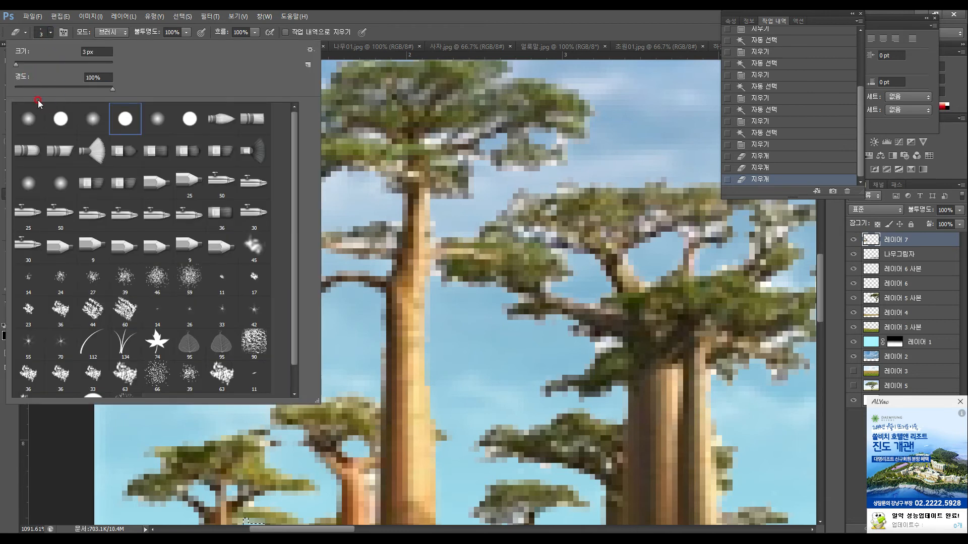
left_click_drag(23, 63, 15, 64)
left_click(374, 200)
left_click(393, 220)
left_click(396, 223)
left_click(340, 121)
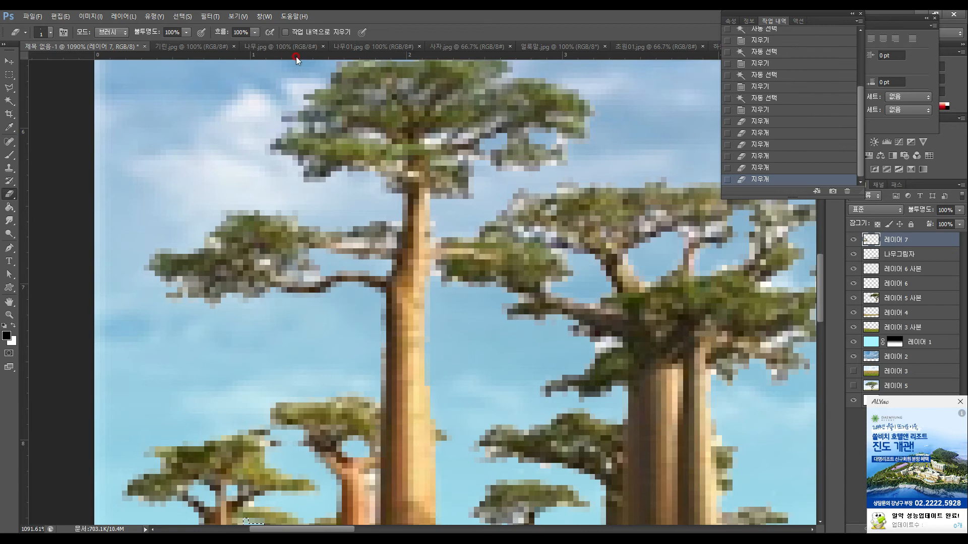
Step: Close the advertisement pop-up, retry erasing the fringe beside the tallest trunk, and toggle the baobab layer's visibility off and on
left_click(960, 402)
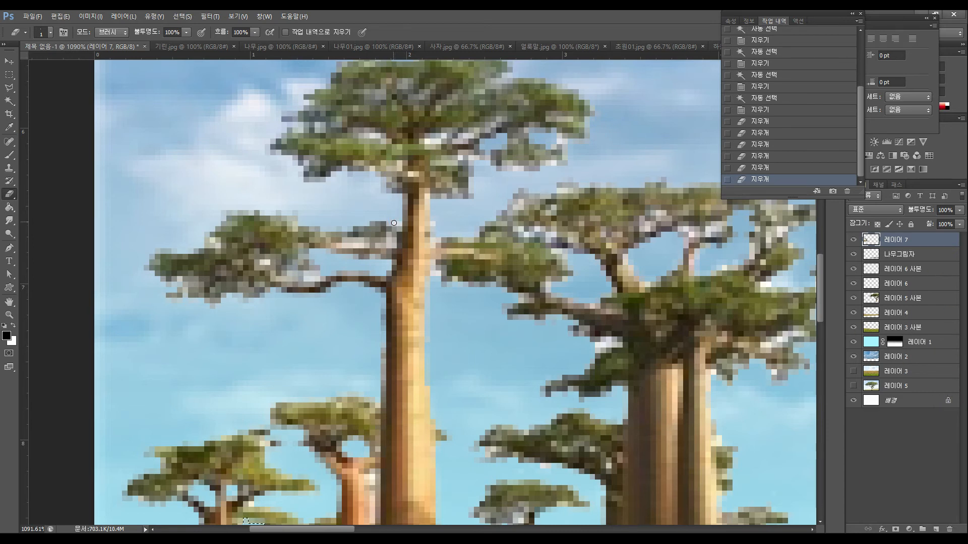
left_click(394, 223)
left_click(395, 223)
left_click(396, 223)
left_click(397, 223)
left_click(397, 224)
left_click(854, 240)
left_click(853, 240)
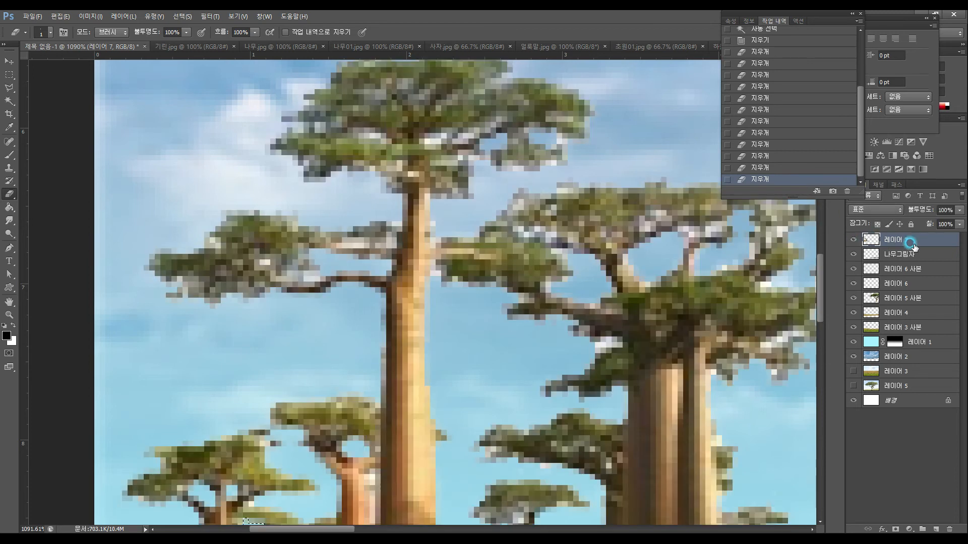
Step: Deselect the active selection and erase the pale pixels around the tallest tree's left branch and upper trunk with the Eraser
key("m")
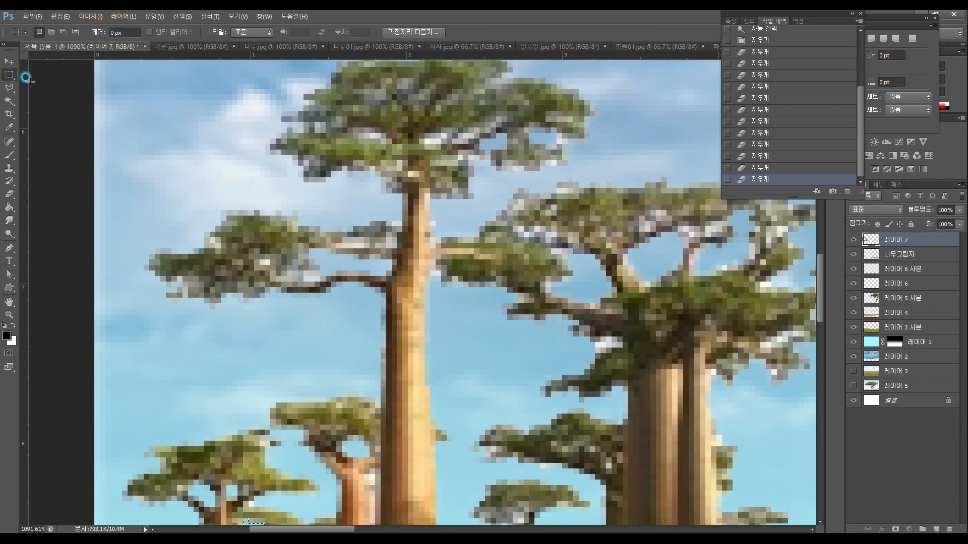
key("ctrl+d")
left_click(9, 194)
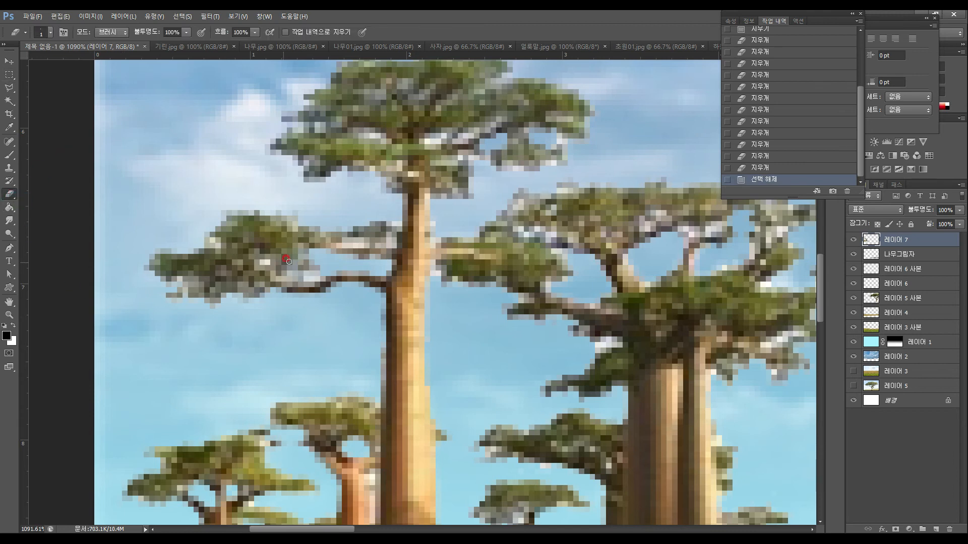
left_click(268, 263)
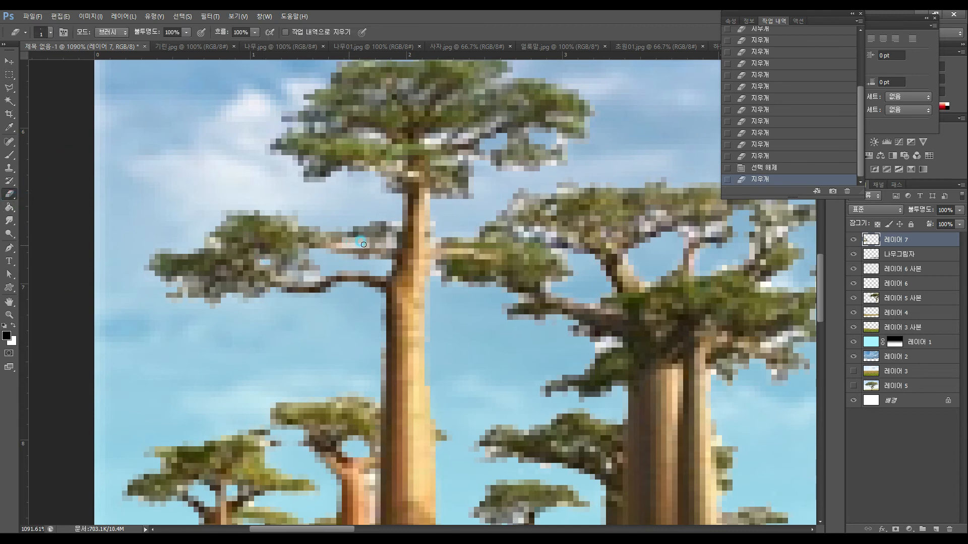
left_click(386, 237)
left_click(395, 221)
left_click(396, 209)
left_click(405, 177)
left_click(312, 275)
Step: Erase the pale pixels at the branching baobab's left crown edge and beneath the right side of the tallest tree's crown
left_click(530, 230)
left_click(535, 227)
left_click(527, 224)
left_click(522, 223)
left_click(550, 167)
left_click(562, 143)
left_click(512, 172)
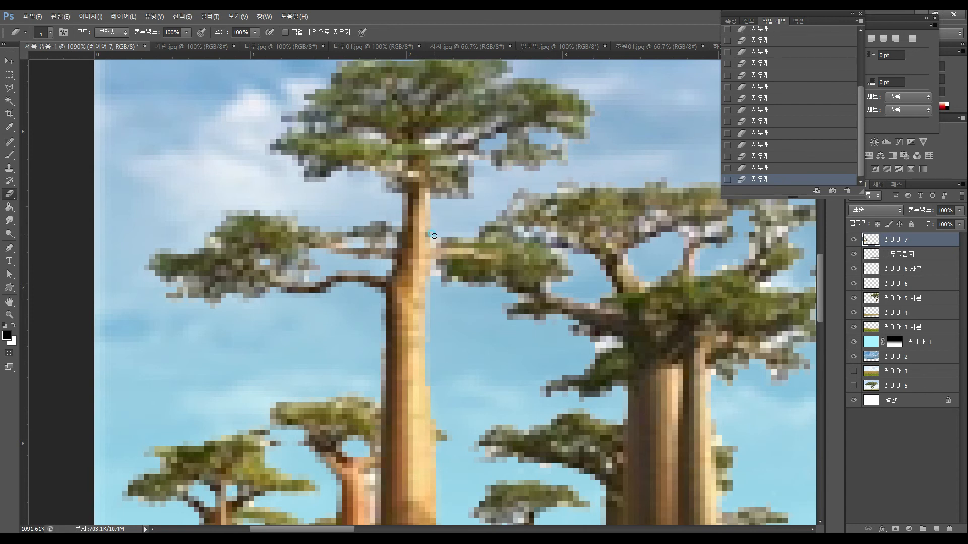
Step: Erase the pale fringe around the branching baobab's crown, including the white patch below its left branches
left_click_drag(458, 242, 444, 358)
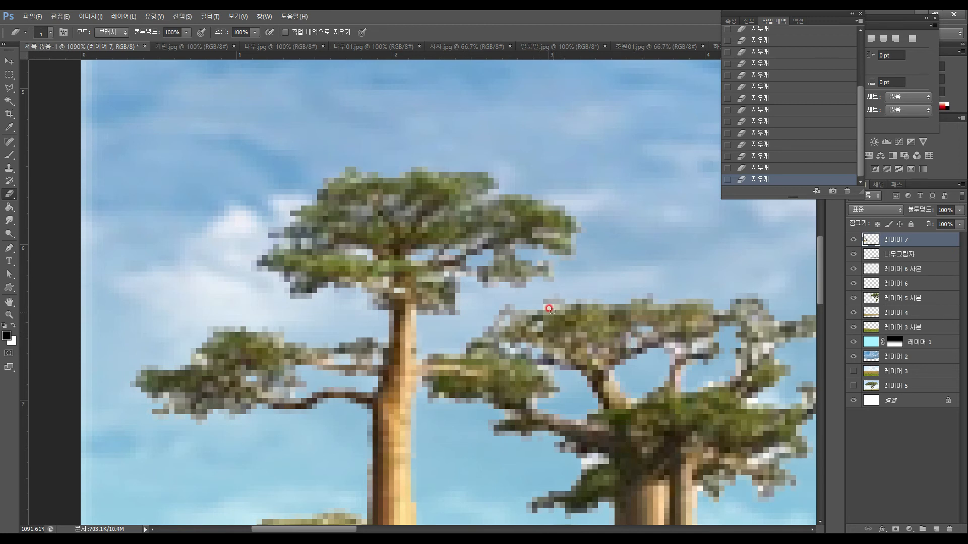
left_click_drag(629, 389, 538, 334)
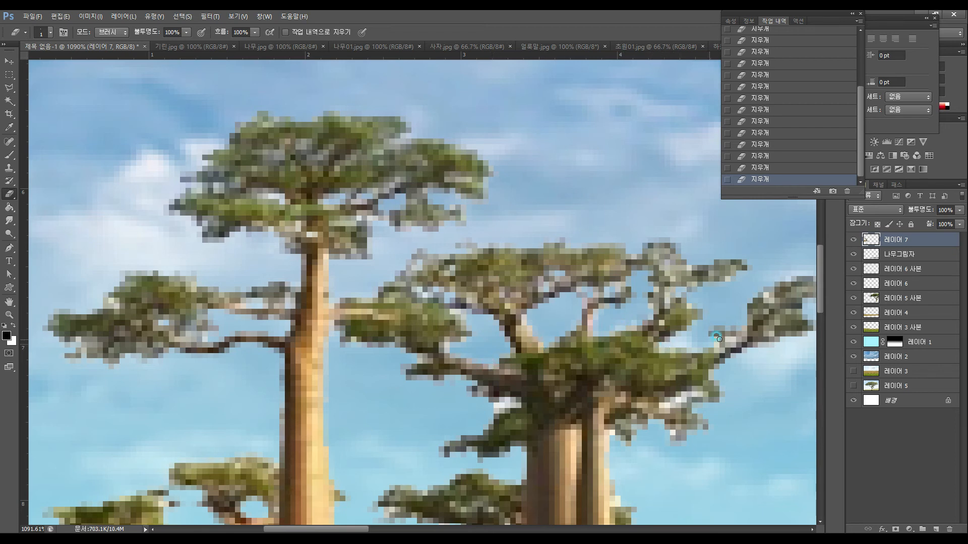
scroll(705, 325, "down", 3)
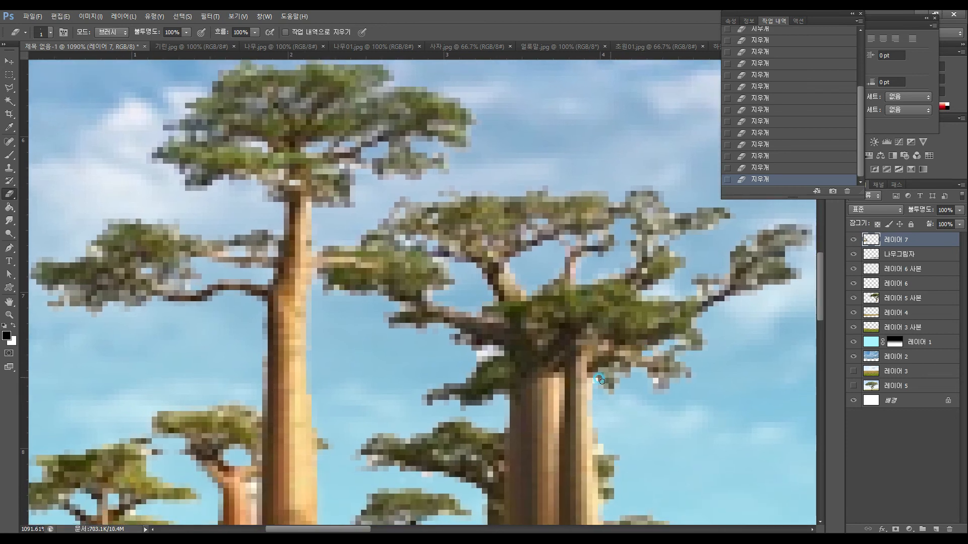
left_click_drag(478, 352, 491, 346)
mouse_move(519, 397)
left_mouse_down()
mouse_move(534, 366)
mouse_move(525, 323)
left_mouse_up()
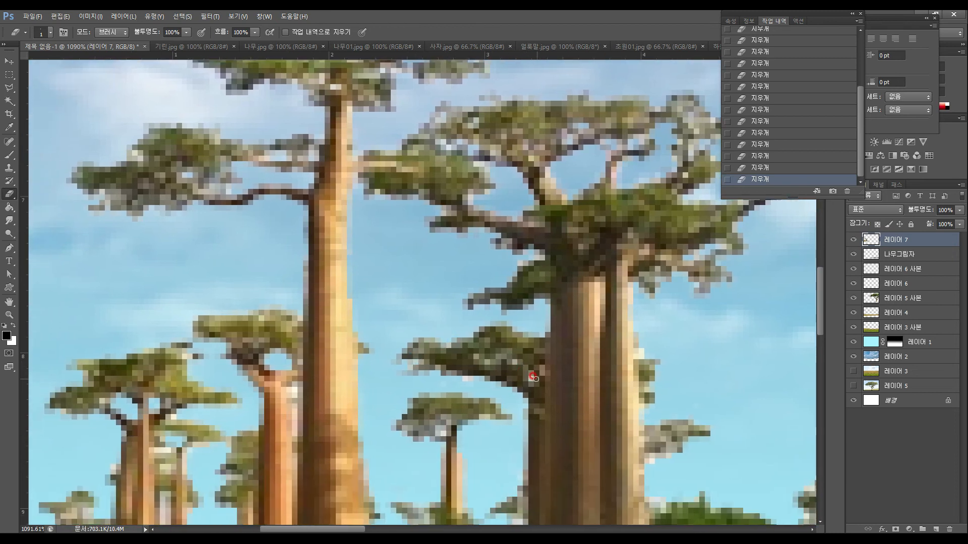
Step: Erase the pale pixels around the small baobabs' crowns and trunks on the left and above the bushes
left_click_drag(570, 380, 586, 358)
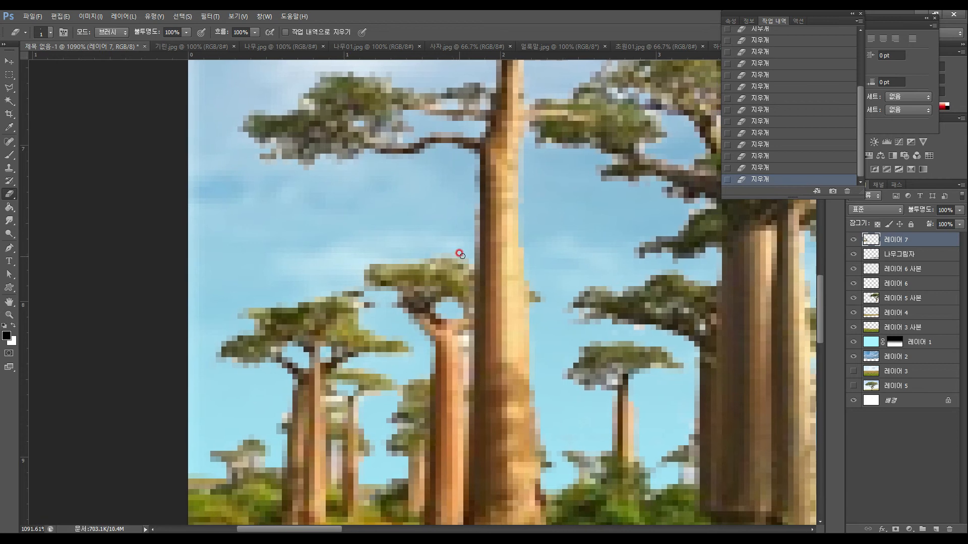
left_click(283, 418)
left_click_drag(328, 399, 334, 400)
left_click_drag(470, 438, 454, 214)
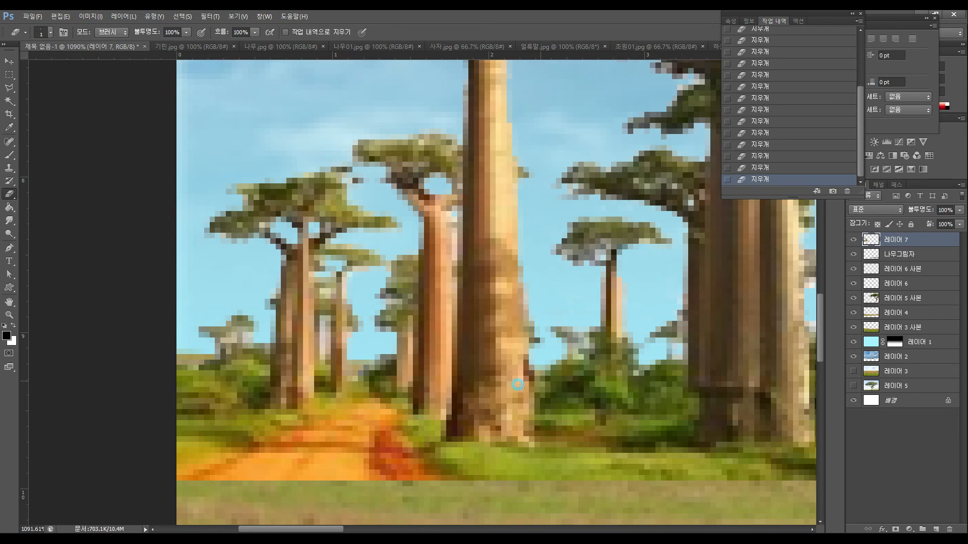
left_click_drag(675, 380, 449, 428)
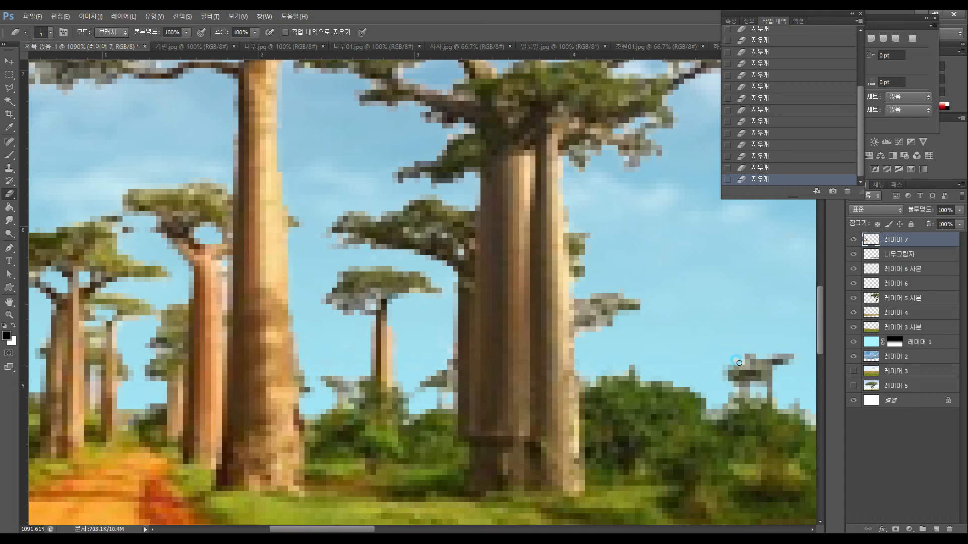
Step: Erase the remaining pale pixels around the two big crowns and the small tree above the bushes on the right
left_click_drag(655, 369, 558, 440)
left_click_drag(587, 265, 549, 403)
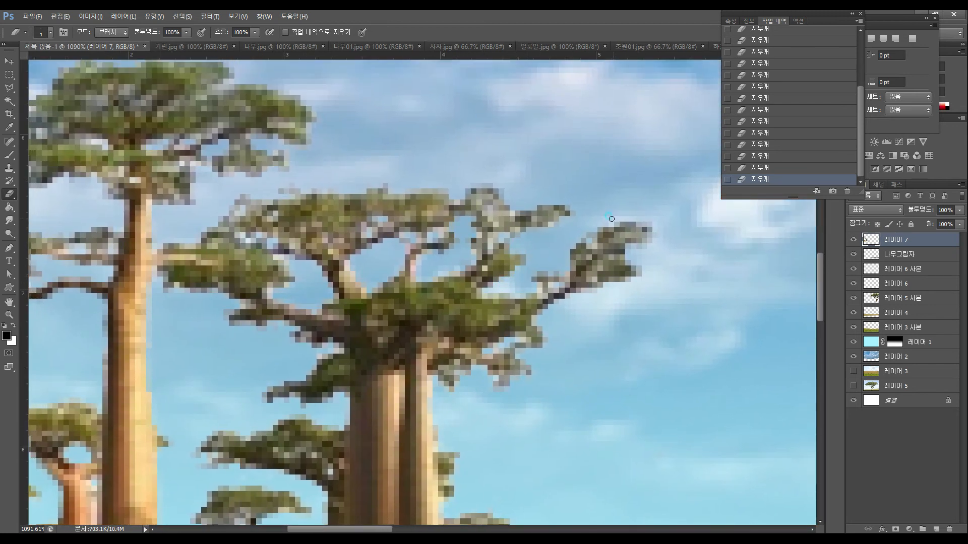
left_click(137, 259)
left_click_drag(263, 313, 453, 84)
left_click_drag(238, 448, 151, 270)
left_click_drag(340, 291, 133, 307)
left_click(508, 222)
Step: Change the Eraser to a soft round 20 px brush with 45% opacity and 42% flow
left_click(40, 22)
left_click(52, 34)
left_click_drag(15, 64, 52, 64)
left_click(157, 119)
left_click(193, 55)
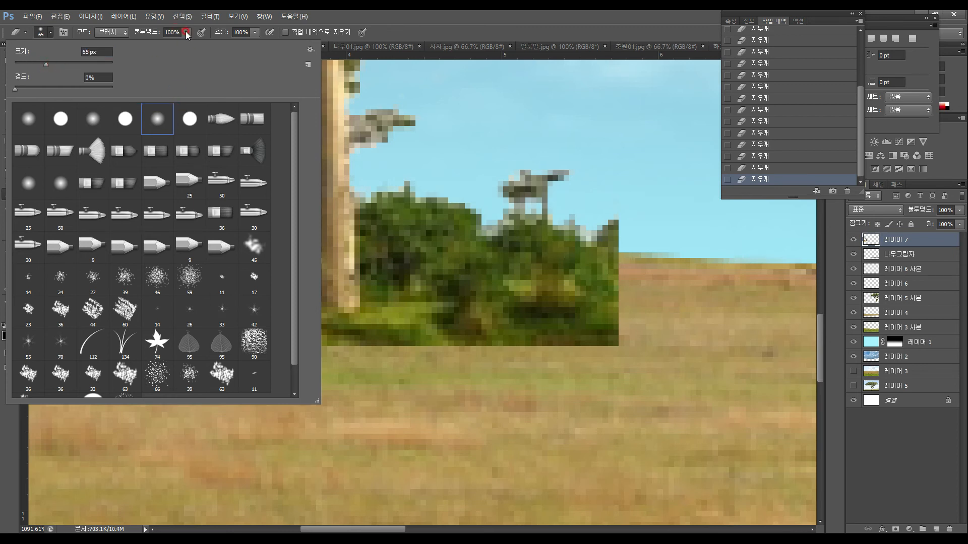
left_click(186, 34)
left_click_drag(157, 43, 159, 43)
left_click(255, 32)
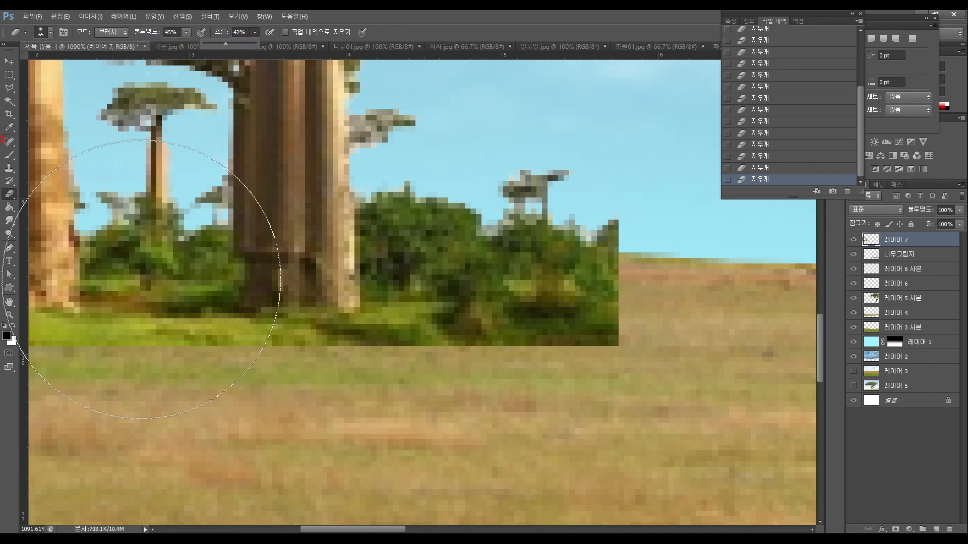
left_click(44, 32)
left_click_drag(40, 65, 24, 66)
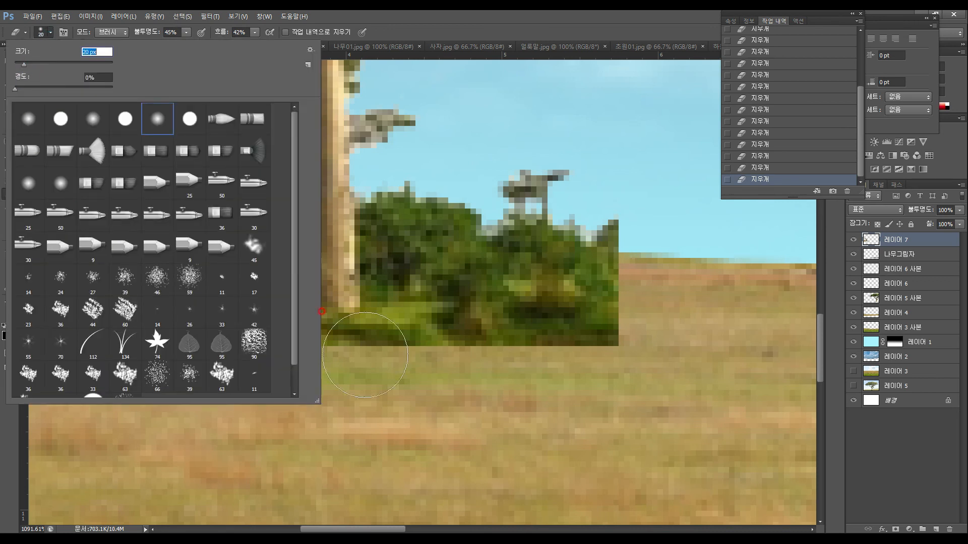
Step: Erase the hard lower and right edges of the bushes so they fade into the grassland
mouse_move(502, 372)
left_mouse_down()
mouse_move(627, 367)
mouse_move(418, 387)
mouse_move(642, 356)
mouse_move(492, 383)
mouse_move(577, 354)
mouse_move(619, 357)
mouse_move(483, 355)
mouse_move(310, 379)
mouse_move(416, 371)
mouse_move(394, 359)
mouse_move(199, 373)
mouse_move(399, 384)
mouse_move(433, 371)
mouse_move(270, 390)
mouse_move(568, 373)
mouse_move(363, 387)
mouse_move(669, 351)
mouse_move(268, 378)
left_mouse_up()
left_click_drag(315, 409, 749, 446)
mouse_move(704, 414)
left_mouse_down()
mouse_move(313, 414)
mouse_move(328, 361)
mouse_move(292, 389)
mouse_move(242, 395)
mouse_move(212, 375)
mouse_move(226, 389)
mouse_move(298, 373)
mouse_move(196, 382)
mouse_move(296, 378)
mouse_move(444, 411)
mouse_move(390, 379)
mouse_move(449, 402)
mouse_move(477, 398)
mouse_move(361, 368)
mouse_move(190, 399)
mouse_move(183, 372)
mouse_move(338, 371)
mouse_move(328, 404)
mouse_move(644, 437)
mouse_move(271, 462)
left_mouse_up()
left_click_drag(649, 434, 477, 440)
mouse_move(539, 395)
left_mouse_down()
mouse_move(520, 403)
mouse_move(515, 332)
mouse_move(527, 413)
mouse_move(570, 305)
mouse_move(513, 278)
mouse_move(496, 286)
mouse_move(473, 246)
mouse_move(515, 254)
mouse_move(429, 222)
mouse_move(408, 199)
mouse_move(533, 269)
mouse_move(399, 211)
mouse_move(527, 294)
mouse_move(399, 204)
mouse_move(550, 302)
mouse_move(536, 309)
mouse_move(457, 245)
mouse_move(557, 340)
mouse_move(418, 225)
mouse_move(499, 269)
mouse_move(468, 234)
mouse_move(345, 199)
left_mouse_up()
Step: Erase the faint small tree and haze above the bushes' right end with a soft 26 px Eraser at 92% opacity and 100% flow
left_click(51, 32)
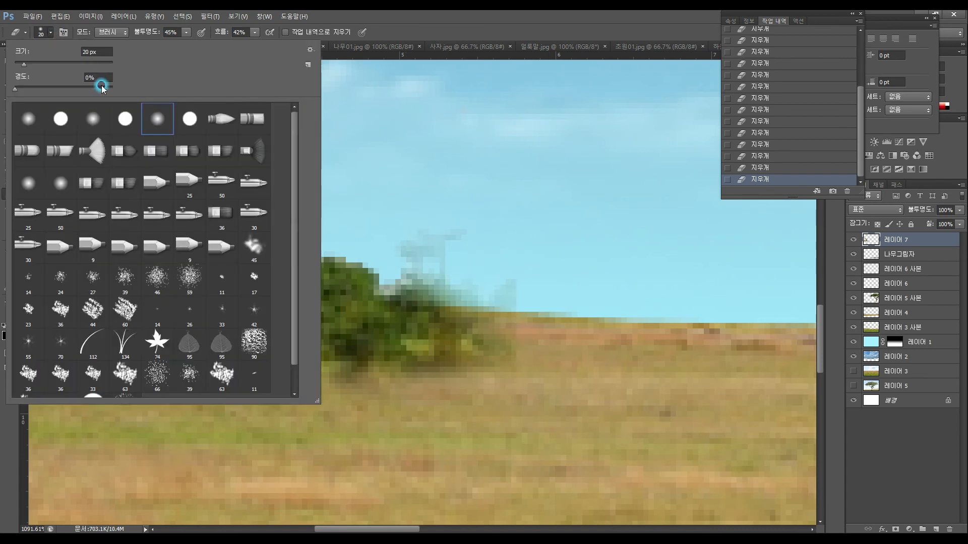
left_click_drag(32, 66, 39, 65)
left_click(191, 32)
left_click_drag(195, 50, 286, 44)
left_click(186, 32)
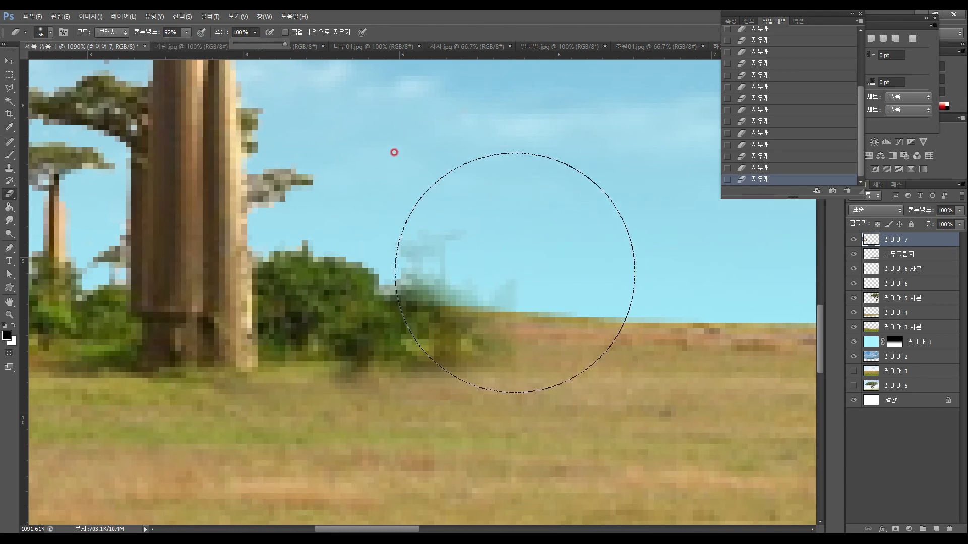
left_click(70, 34)
left_click(51, 35)
left_click_drag(41, 65, 28, 66)
left_click(422, 171)
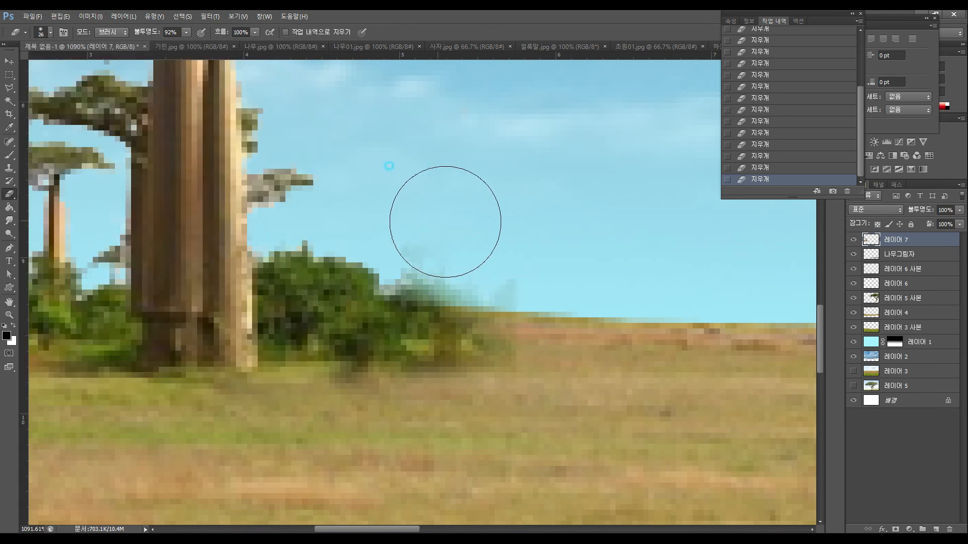
left_click_drag(520, 283, 556, 350)
Step: Clean up the blurry top and right edges of the bushes with a hard 5 px Eraser at 100% opacity
left_click(47, 28)
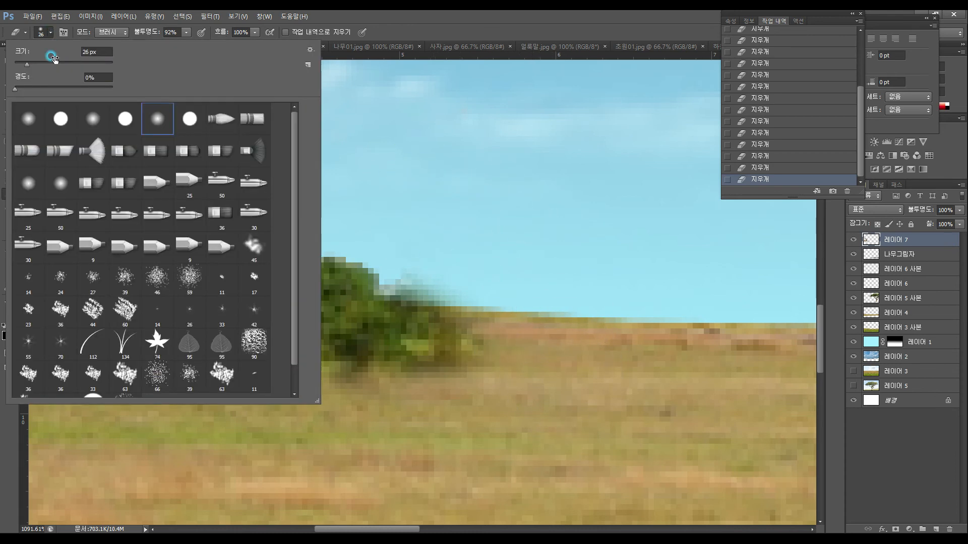
left_click_drag(29, 65, 18, 64)
left_click(122, 117)
left_click(185, 34)
left_click_drag(187, 39, 193, 46)
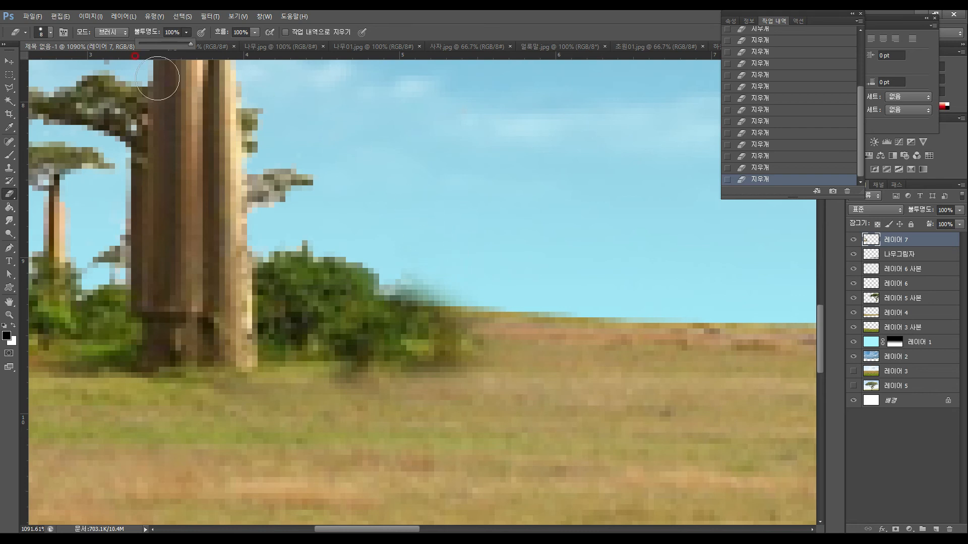
left_click(50, 32)
left_click_drag(19, 64, 16, 65)
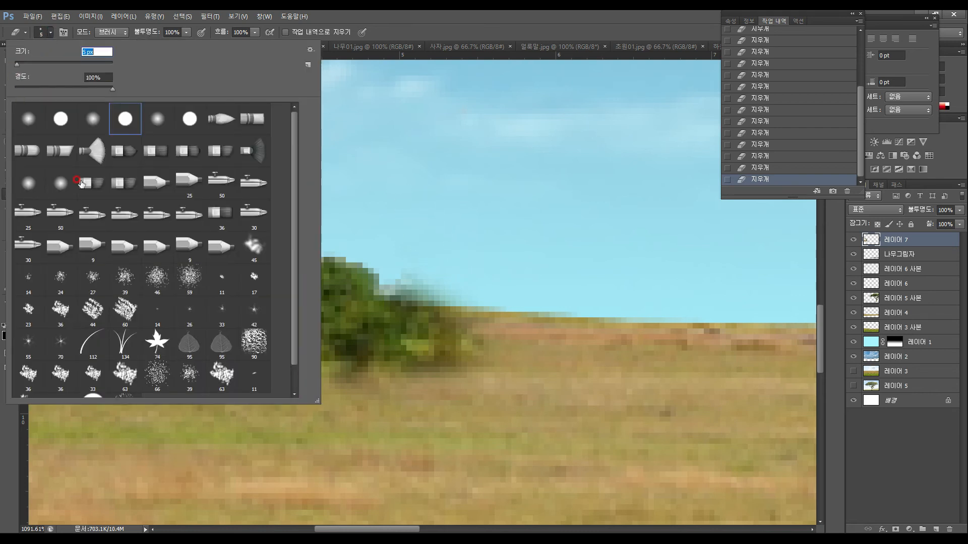
left_click_drag(407, 264, 502, 337)
left_click_drag(471, 296, 487, 305)
left_click_drag(614, 323, 617, 336)
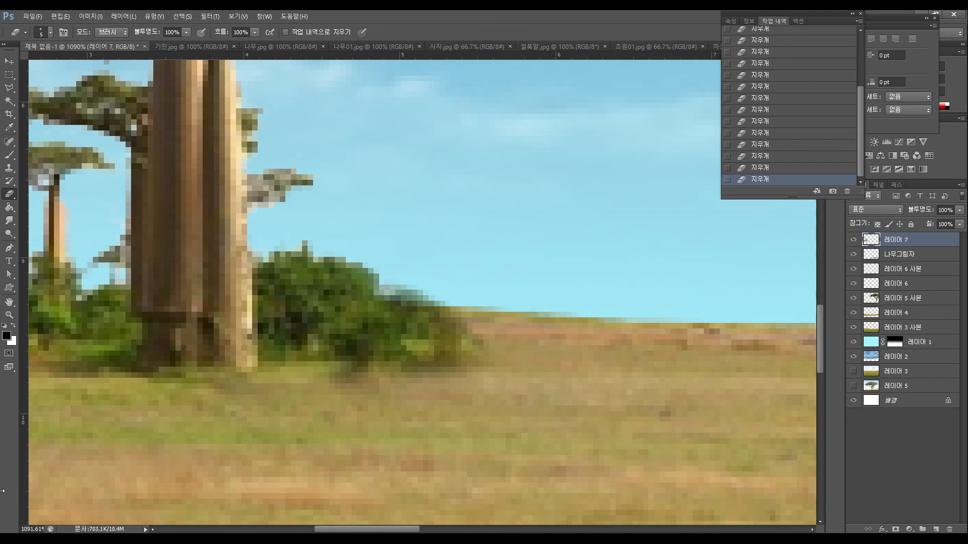
double_click(9, 301)
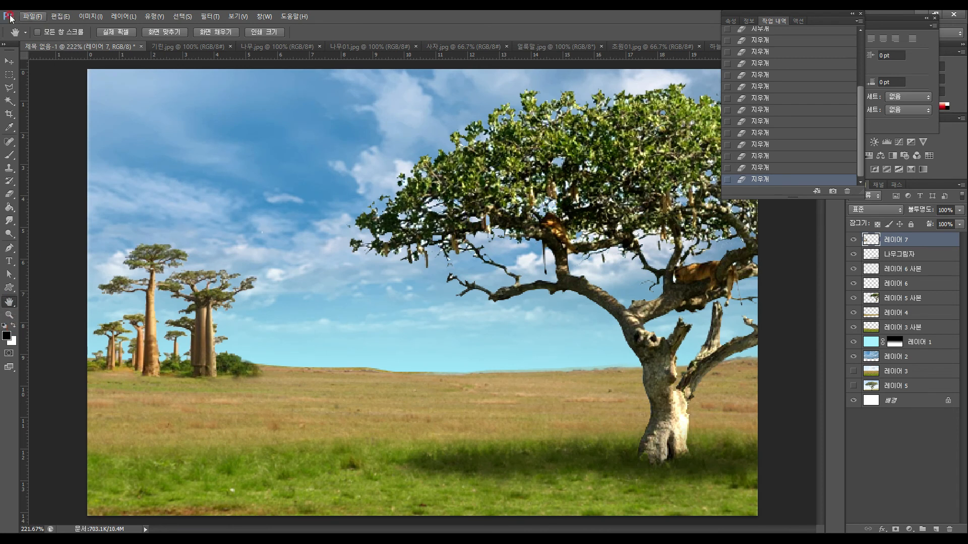
Step: Apply a Gaussian Blur with a 0.8 pixel radius to the baobab layer
left_click(9, 61)
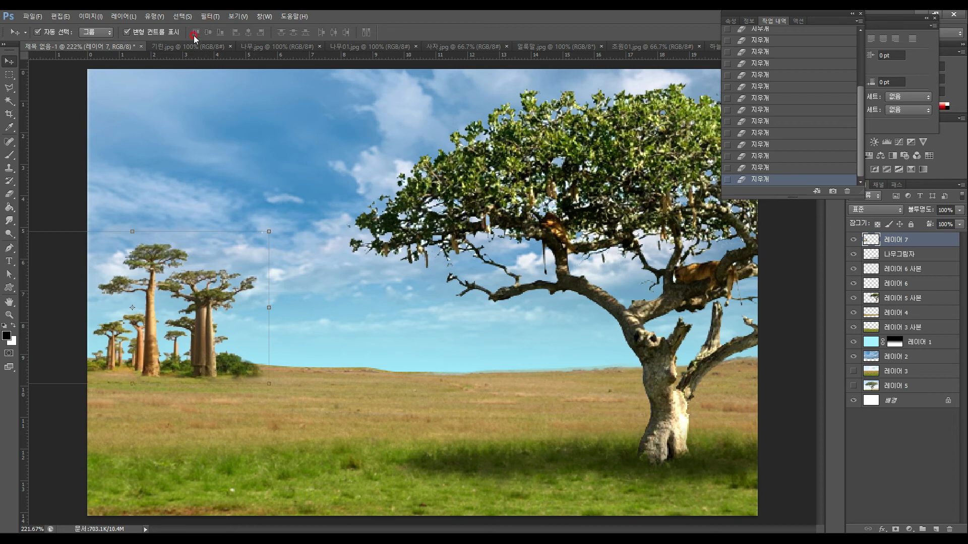
left_click(210, 16)
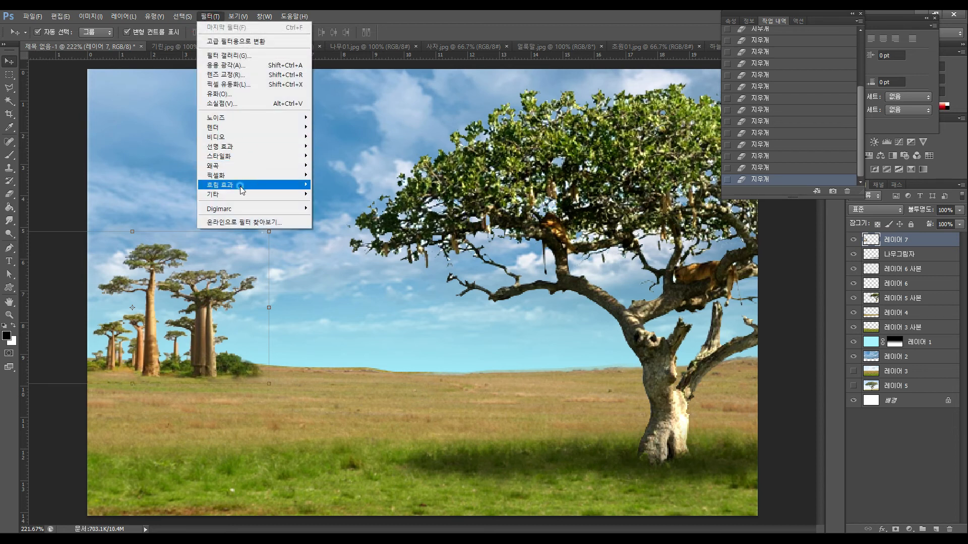
mouse_move(240, 186)
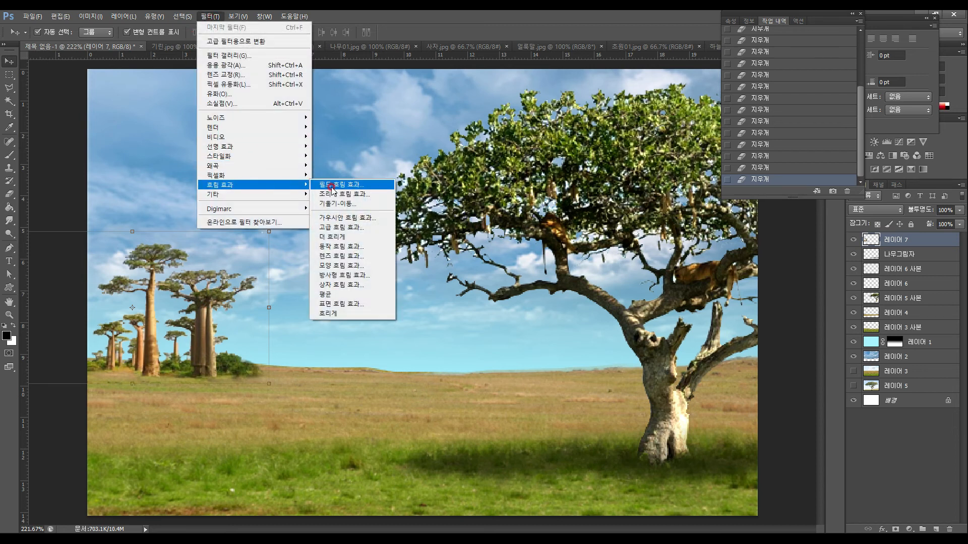
left_click(351, 217)
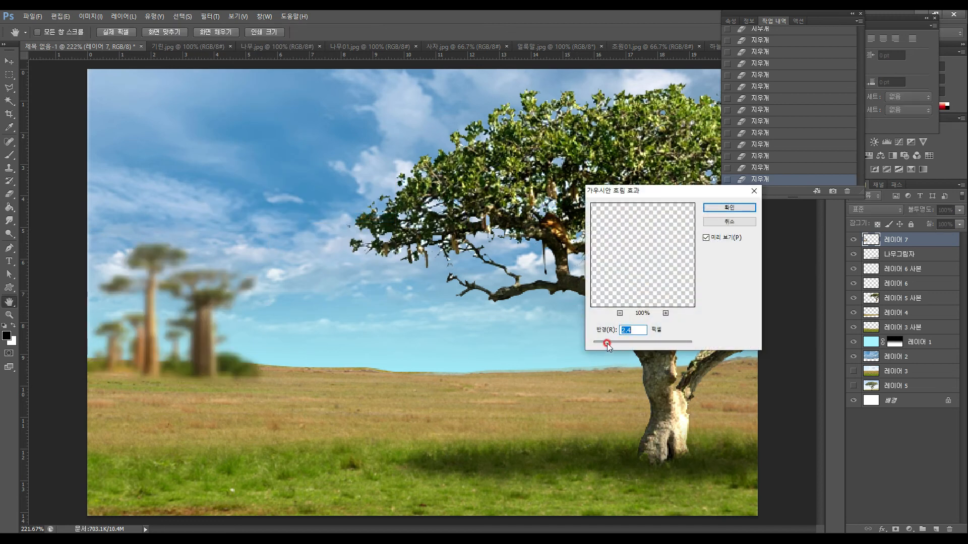
left_click_drag(598, 343, 598, 344)
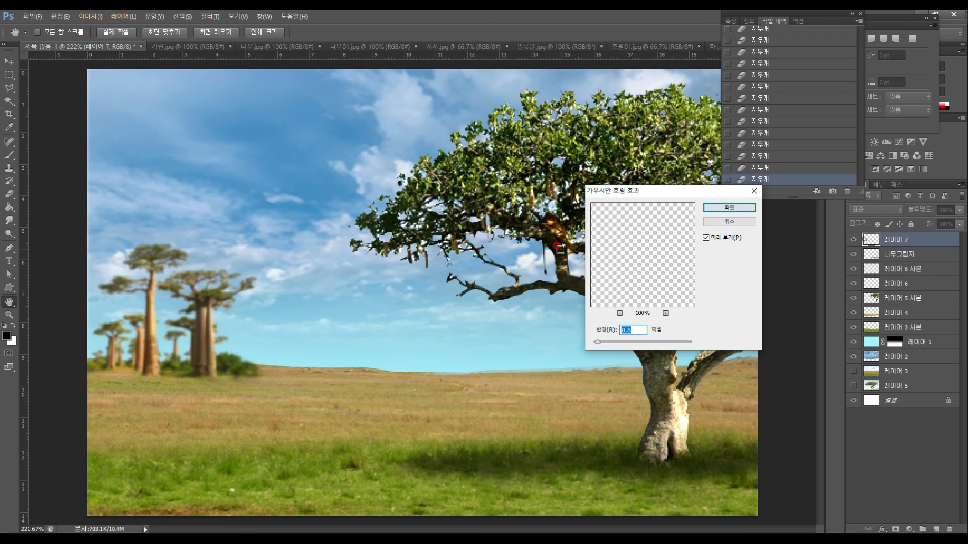
key("Return")
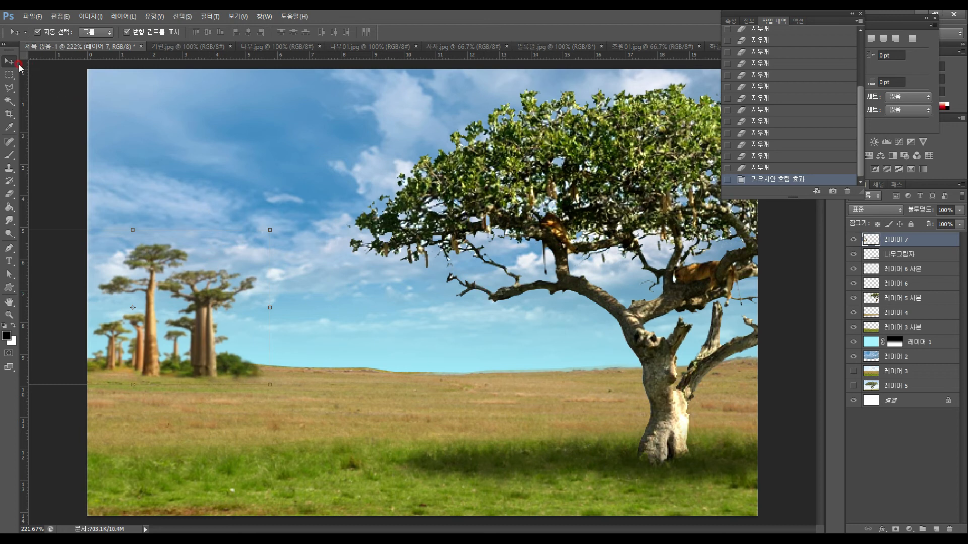
left_click(58, 119)
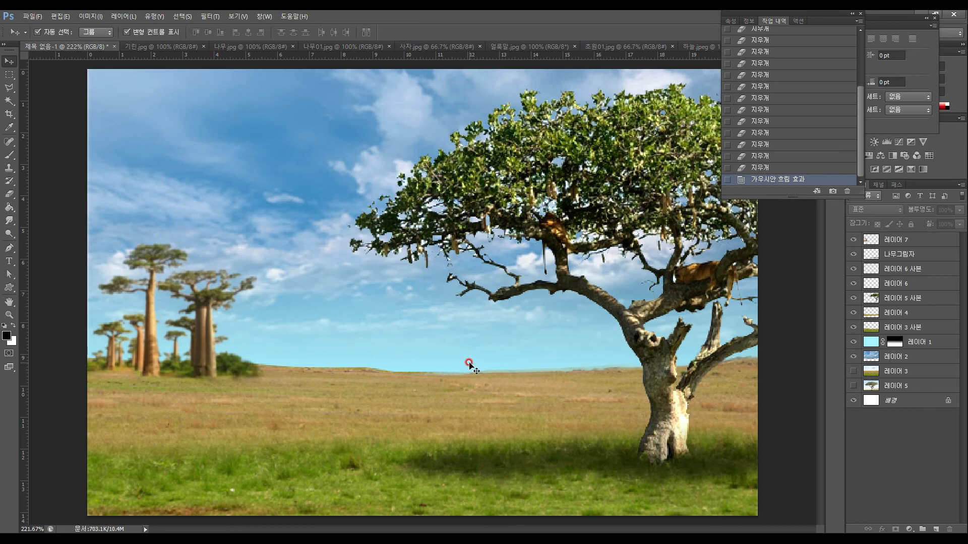
Step: Lightly erase along the ground edge below the baobabs on 레이어 7 with the Eraser at 35% opacity
left_click(9, 193)
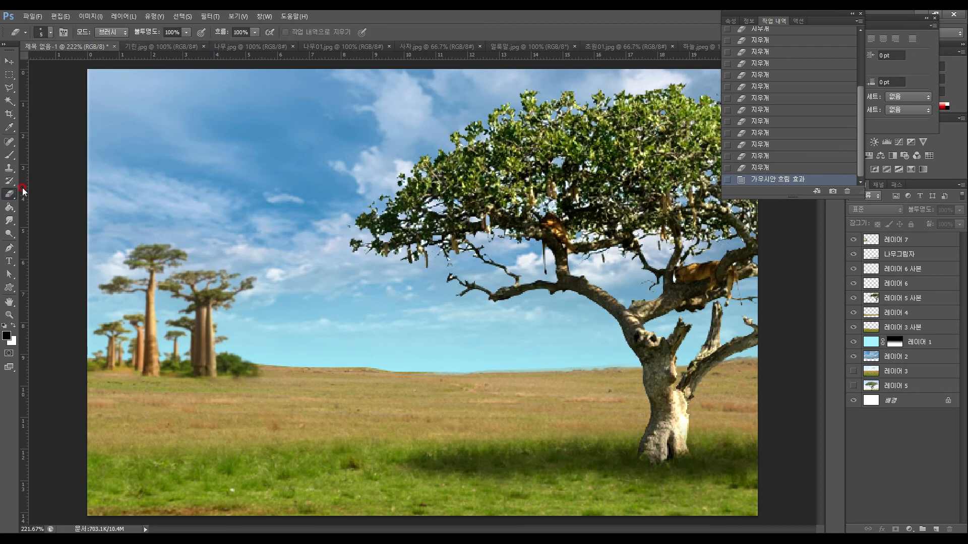
left_click(899, 240)
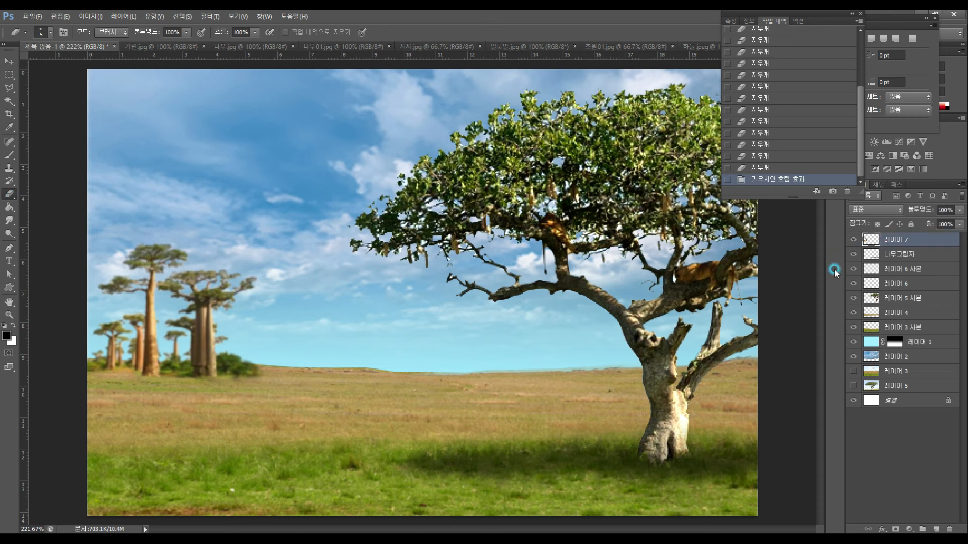
left_click_drag(232, 378, 244, 392)
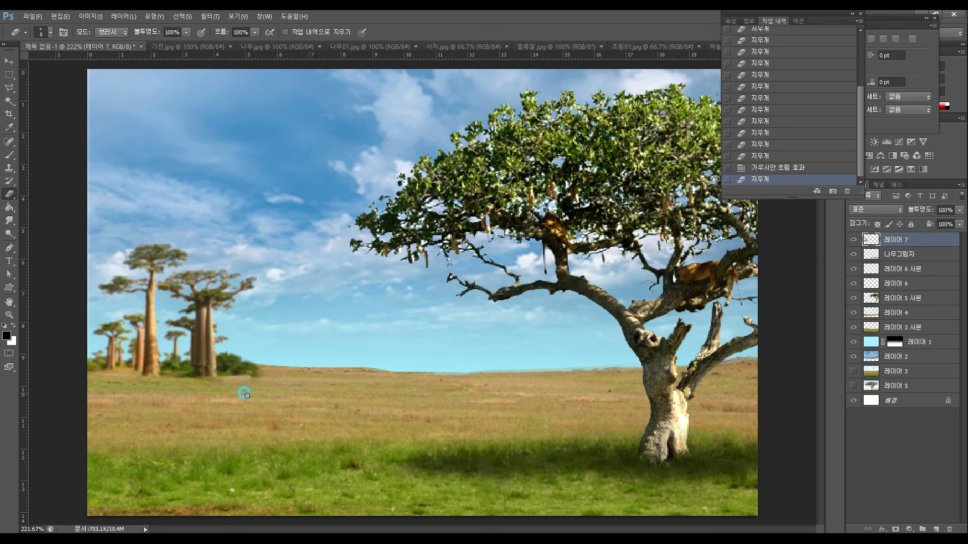
key("ctrl+z")
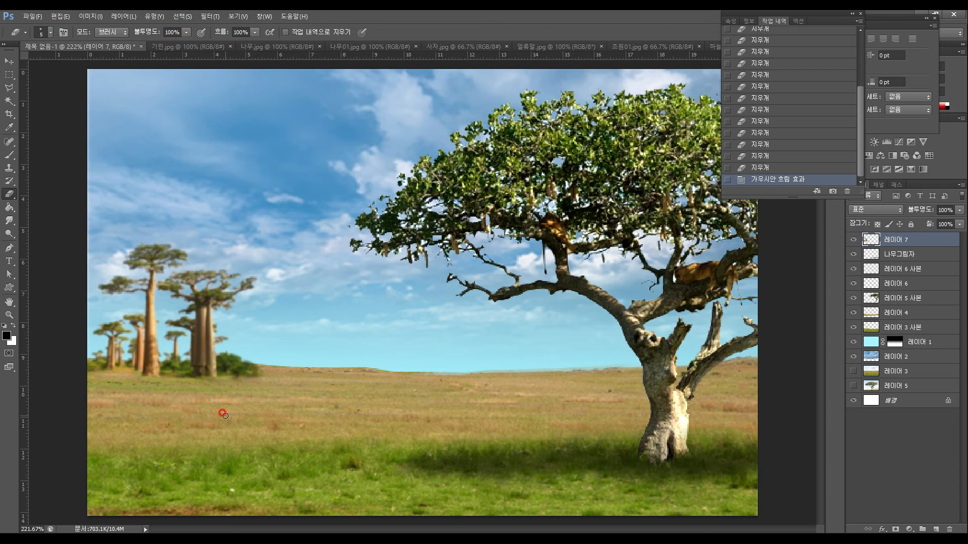
left_click(186, 32)
left_click_drag(188, 44, 154, 57)
left_click(221, 382)
left_click_drag(210, 386, 104, 386)
left_click(56, 415)
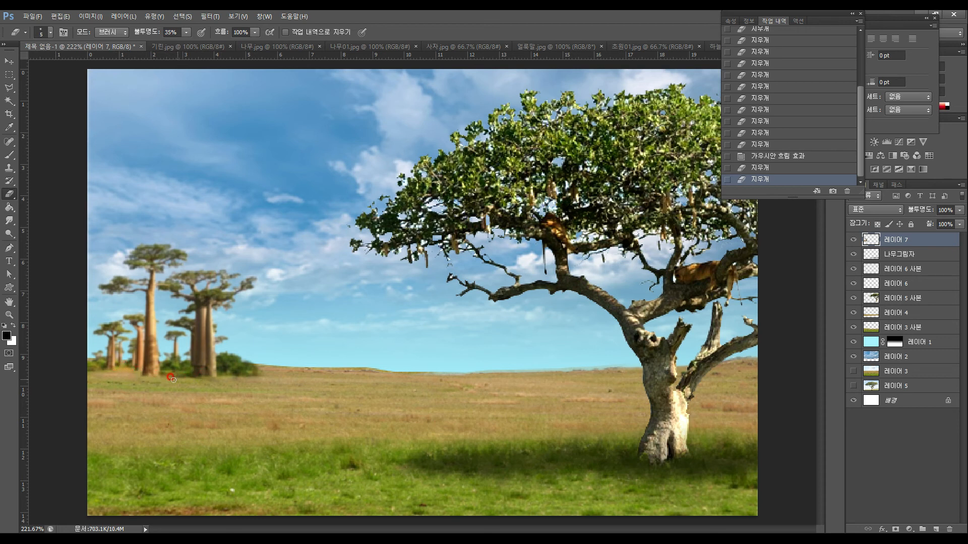
Step: Darken the bases of the baobabs and the ground around them with the Burn tool, midtones range at 42% exposure
left_click(9, 221)
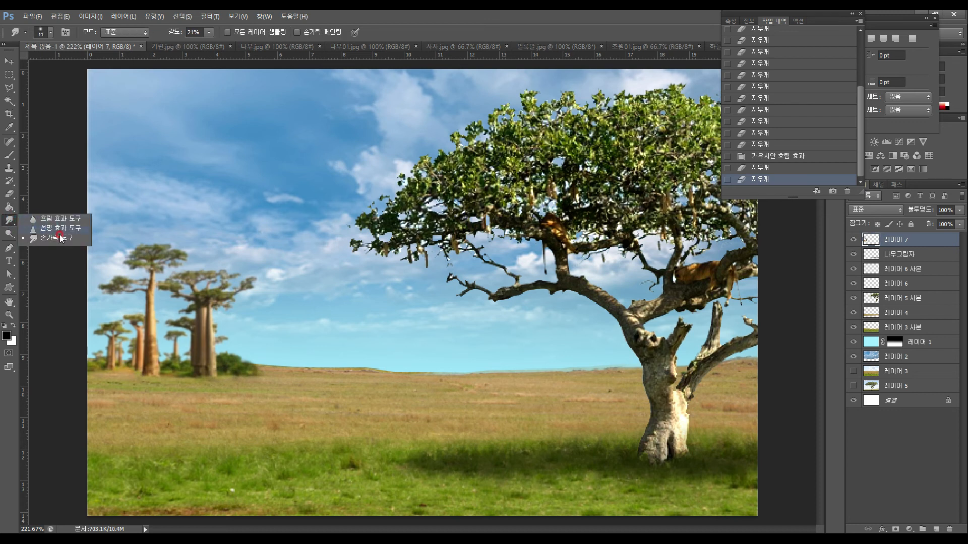
left_click(8, 234)
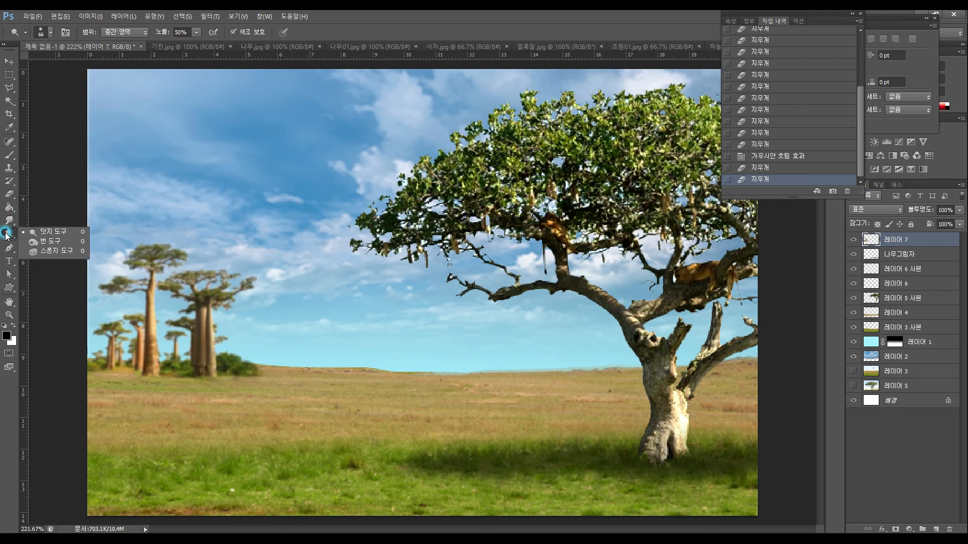
left_click(49, 244)
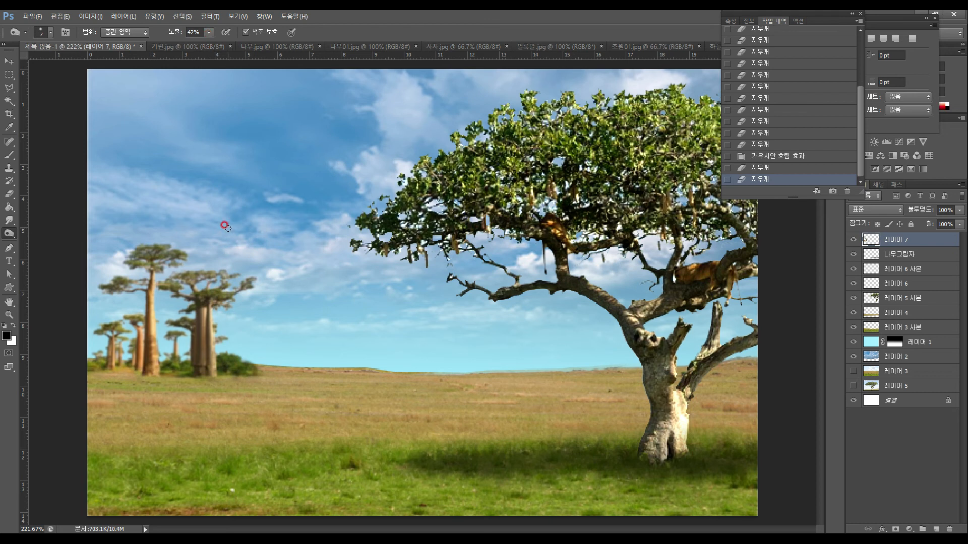
left_click(136, 373)
left_click(142, 376)
left_click(144, 375)
left_click(151, 375)
left_click(101, 372)
left_click(95, 374)
left_click(103, 373)
left_click(99, 373)
left_click(98, 372)
left_click(93, 373)
left_click(90, 374)
left_click(93, 372)
left_click(98, 371)
left_click(116, 373)
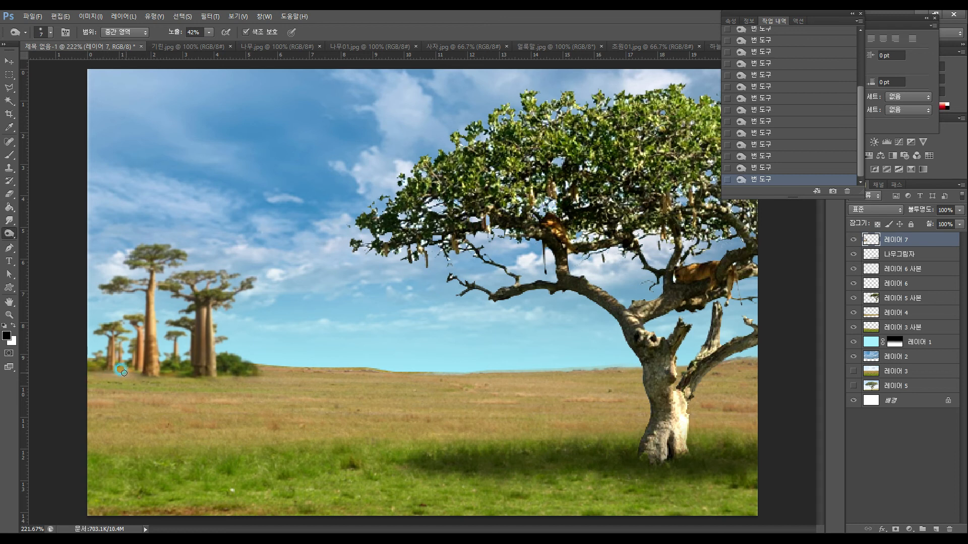
mouse_move(128, 372)
left_mouse_down()
mouse_move(97, 377)
mouse_move(186, 377)
mouse_move(137, 382)
left_mouse_up()
Step: Copy the lion picture from 사자.jpg into the grassland composite as a new layer
left_click(464, 45)
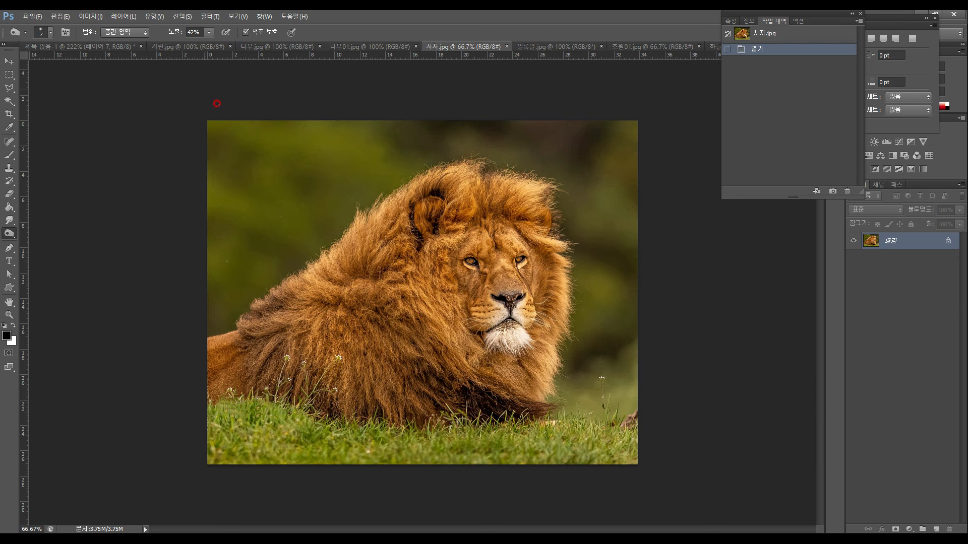
left_click(9, 61)
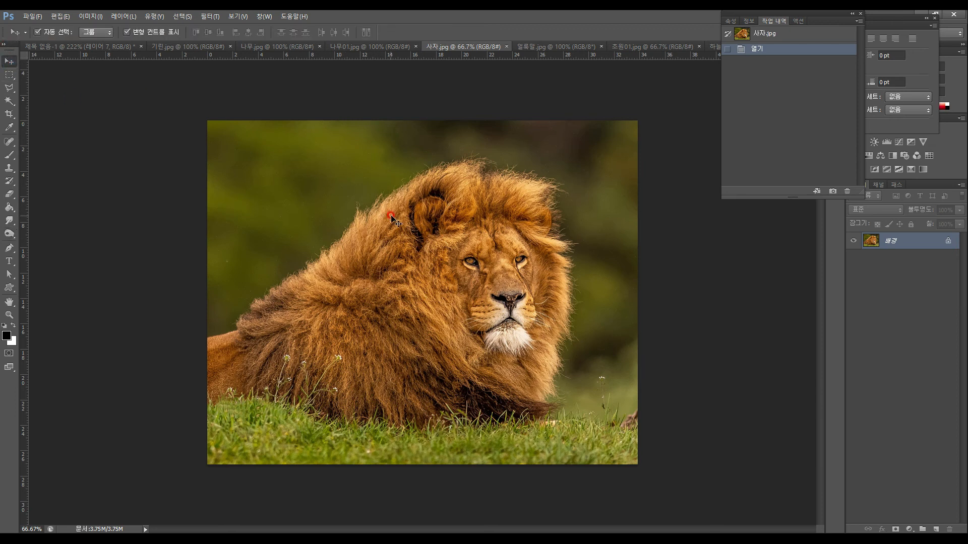
left_click_drag(428, 250, 297, 192)
left_click_drag(450, 321, 501, 350)
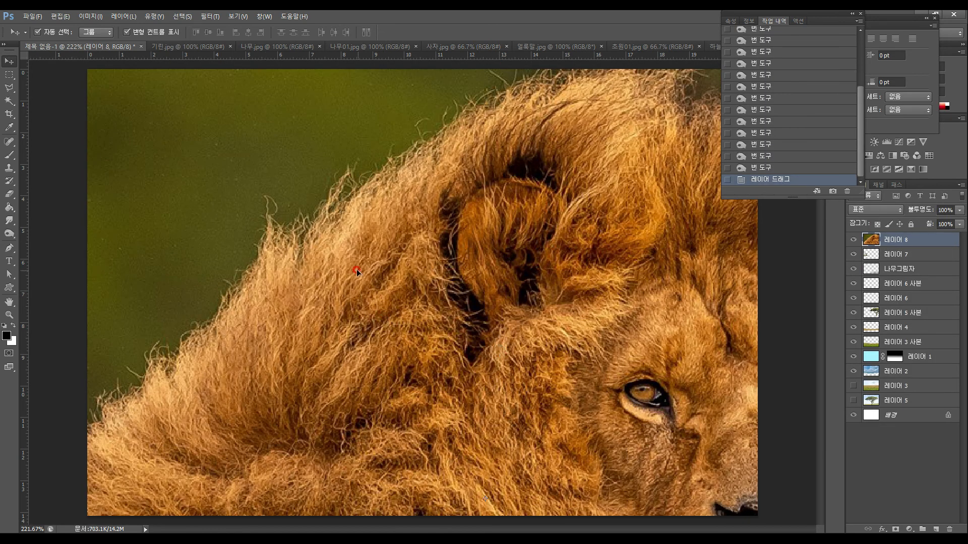
Step: Scale the lion layer down to fit within the canvas and place it over the tree side of the scene
left_click(9, 315)
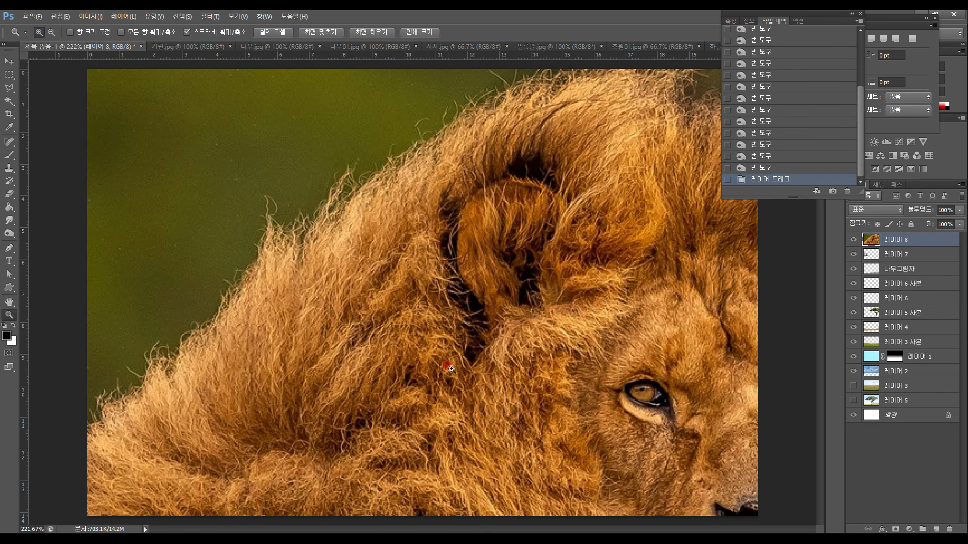
left_click(467, 362, "alt")
left_click(464, 358, "alt")
left_click(461, 352, "alt")
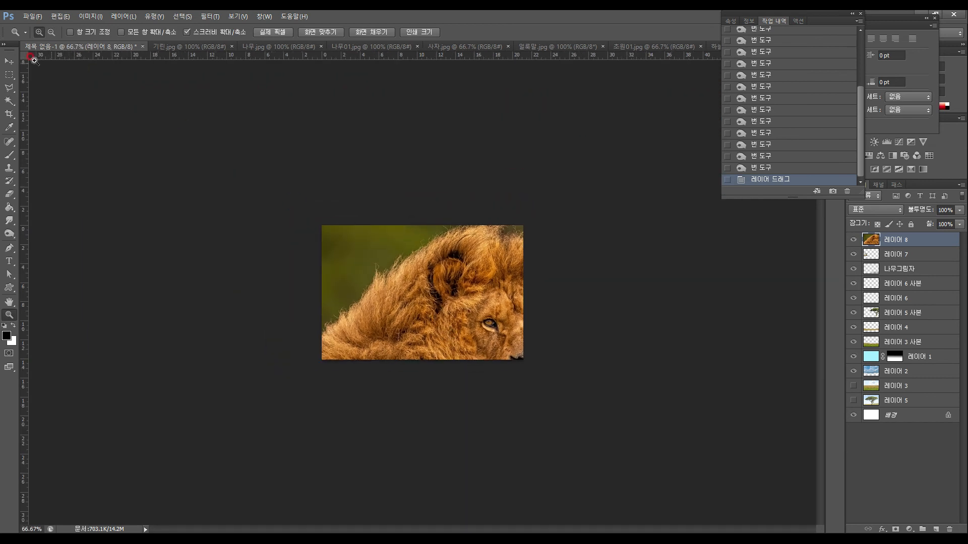
left_click(10, 61)
left_click_drag(261, 194, 261, 194)
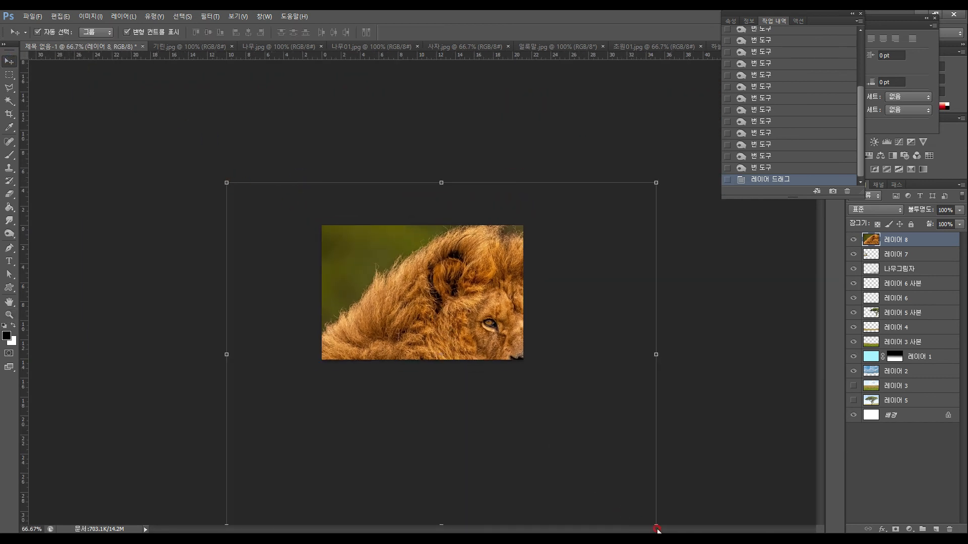
left_click_drag(653, 520, 428, 362)
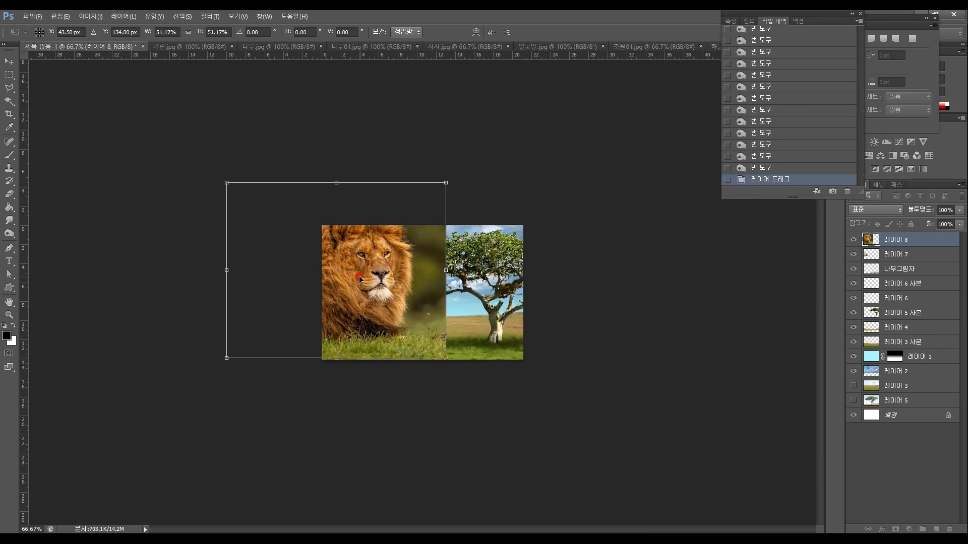
left_click_drag(359, 278, 460, 309)
left_click_drag(547, 382, 499, 339)
left_click_drag(420, 297, 450, 316)
double_click(454, 307)
Step: Move the lion layer toward the middle of the canvas
left_click(10, 316)
left_click_drag(344, 343, 382, 319)
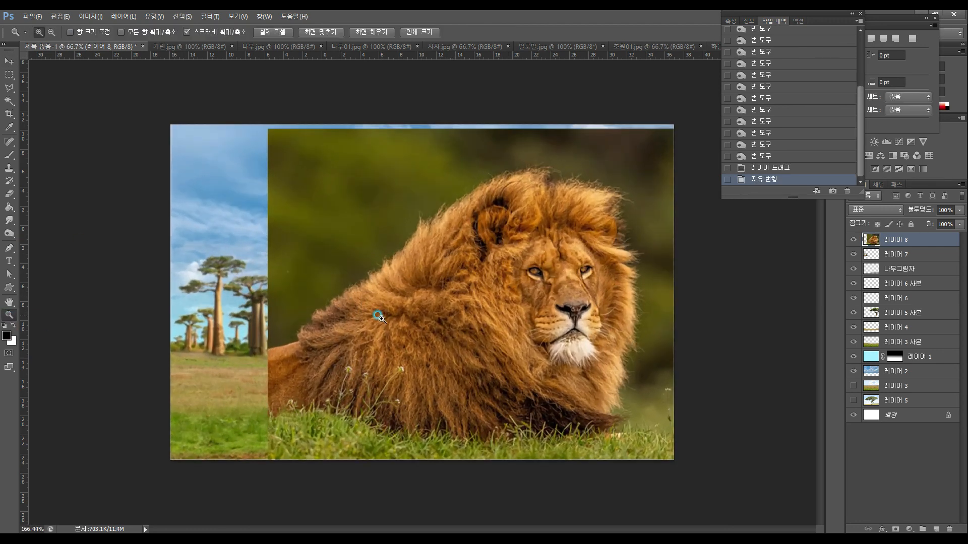
left_click(9, 61)
left_click_drag(367, 214, 374, 250)
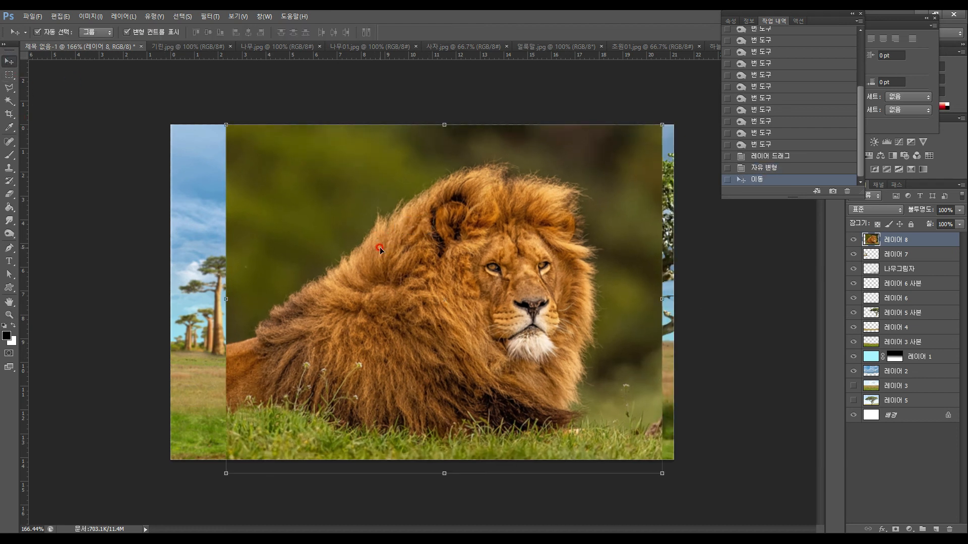
Step: Duplicate the lion layer, keep the original hidden just above the background layer, and shift the copy slightly down
left_click_drag(900, 400, 935, 528)
left_click_drag(900, 250, 893, 419)
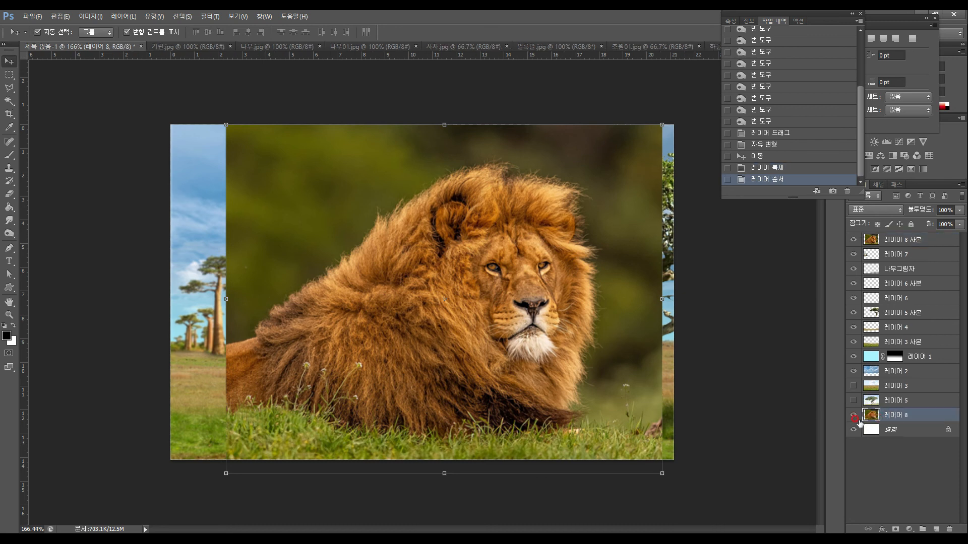
left_click(907, 240)
left_click_drag(556, 238, 629, 369)
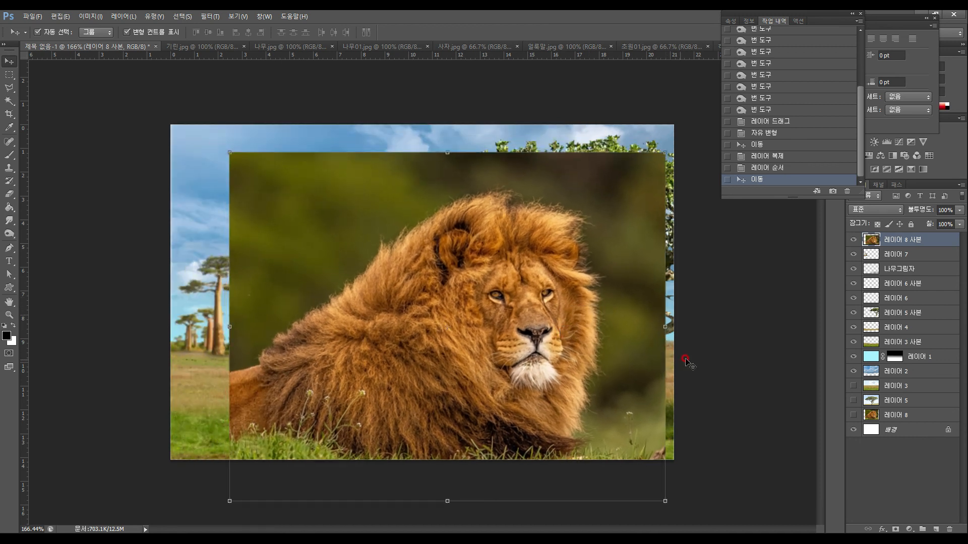
Step: Move the lion copy so its grass meets the canvas's lower edge, and flip the layer horizontally with Free Transform
left_click_drag(569, 328, 398, 276)
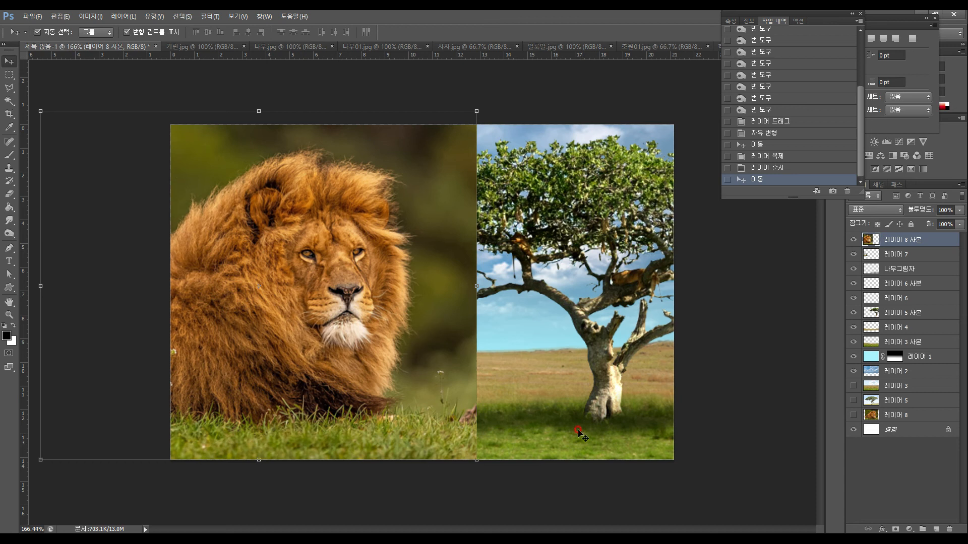
left_click_drag(432, 327, 599, 292)
left_click(652, 286)
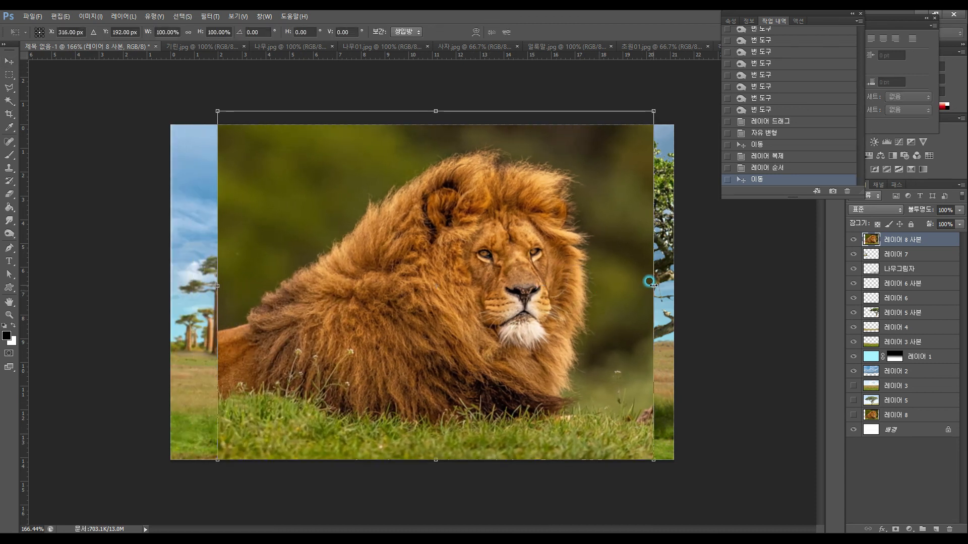
right_click(653, 285)
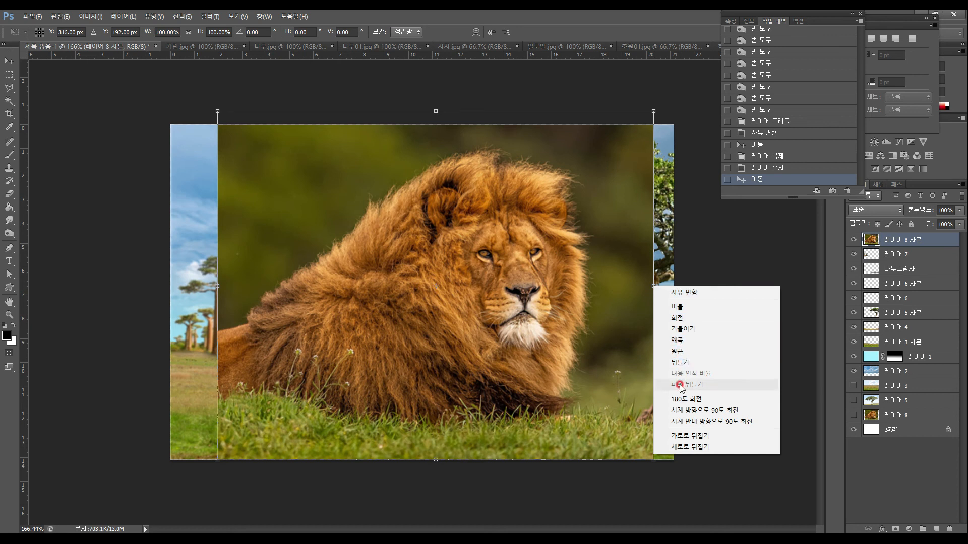
left_click(690, 436)
left_click_drag(433, 301, 460, 297)
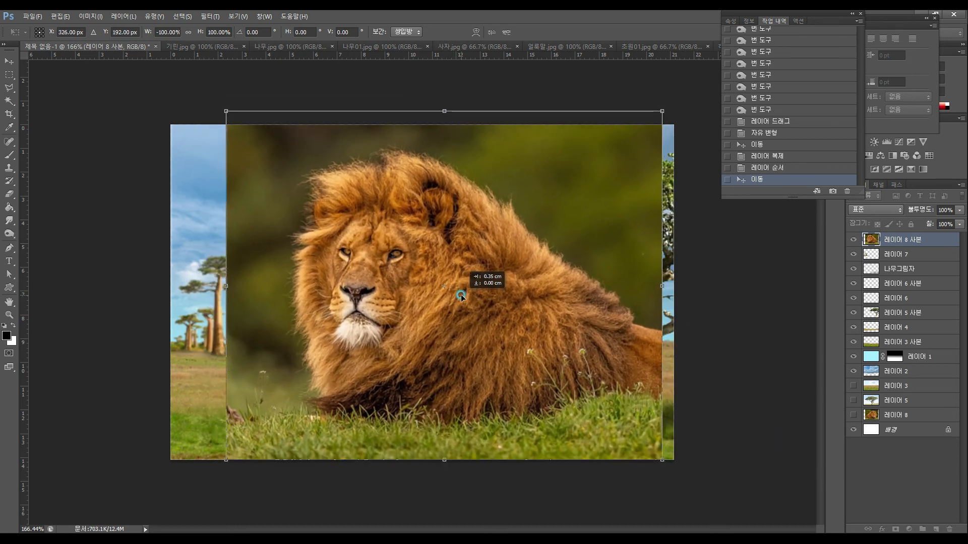
Step: Scale the flipped lion down to about 20% and place it against the canvas's right edge, in front of the tree trunk
left_click_drag(226, 104, 543, 333)
left_click_drag(611, 404, 635, 404)
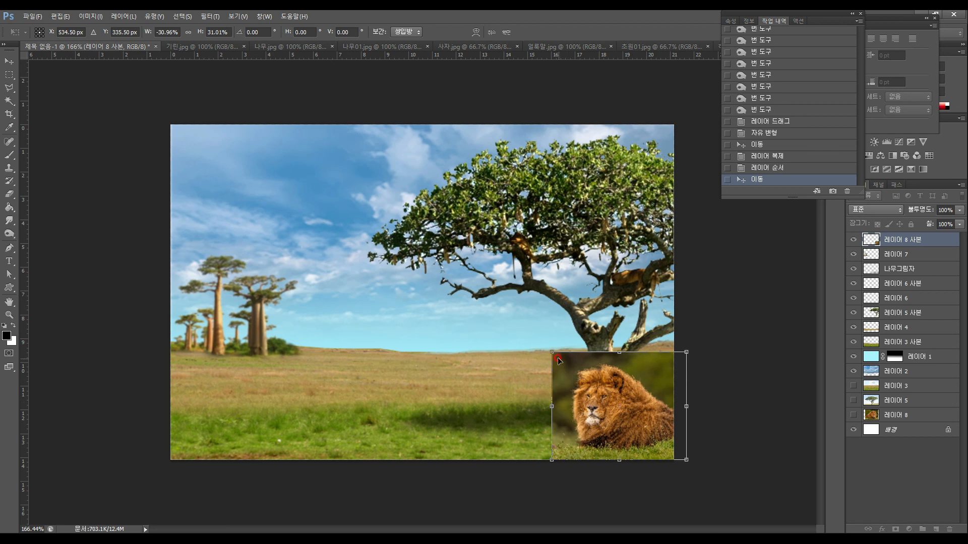
left_click_drag(550, 349, 569, 355)
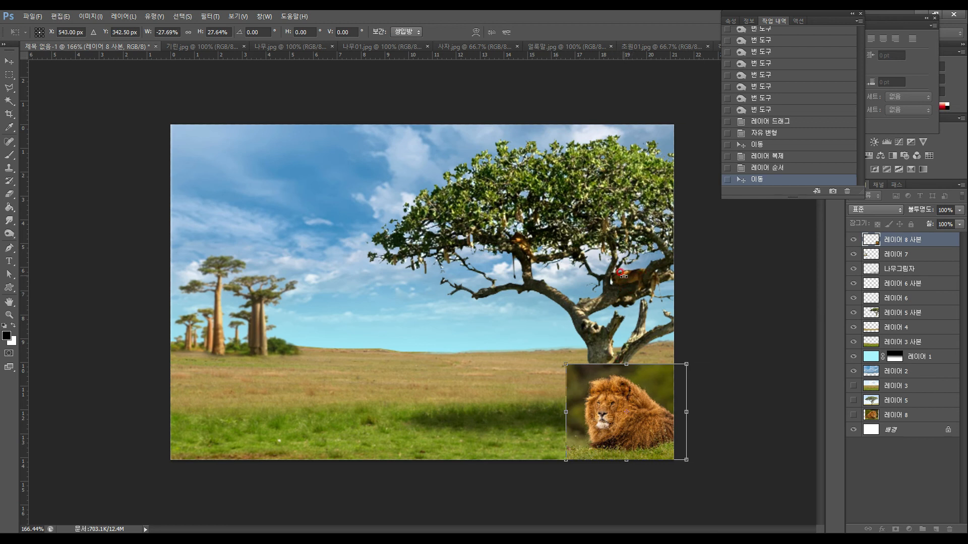
left_click_drag(565, 362, 603, 387)
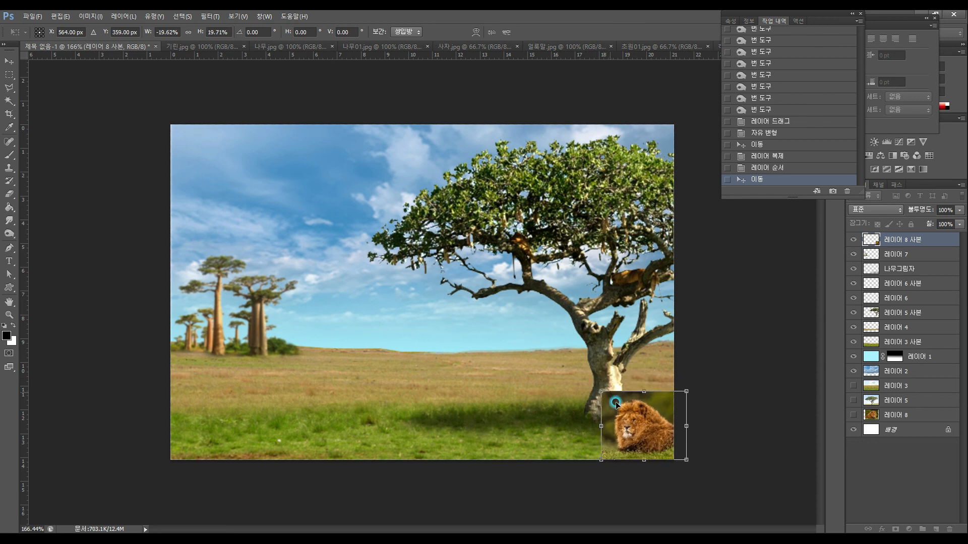
mouse_move(635, 430)
left_mouse_down()
mouse_move(610, 420)
mouse_move(625, 422)
left_mouse_up()
key("Return")
left_click(496, 451)
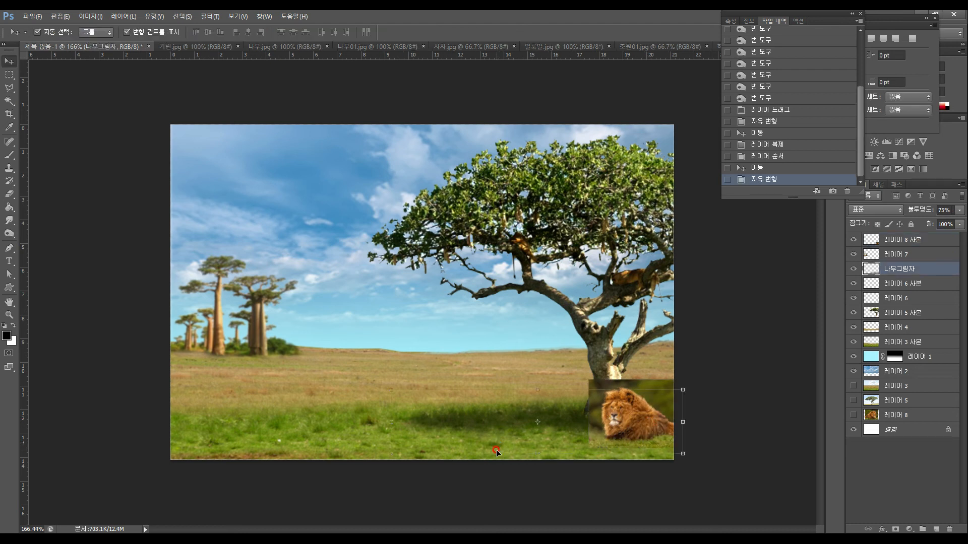
mouse_move(662, 414)
left_mouse_down()
mouse_move(638, 415)
mouse_move(648, 415)
left_mouse_up()
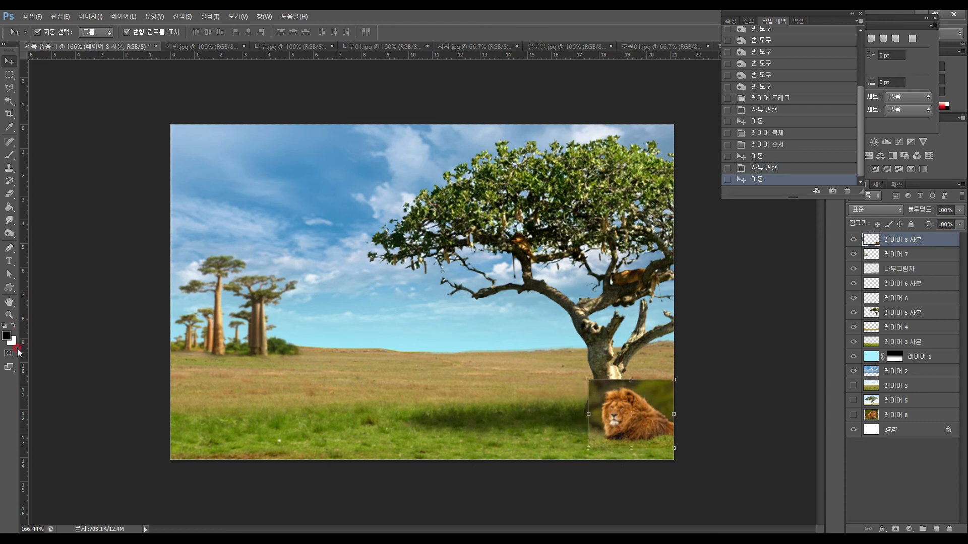
Step: Zoom in on the lion and choose the 27 px spatter tip for the Brush tool, reducing its size to 4 px
left_click(9, 315)
left_click_drag(625, 411, 664, 372)
key("space")
left_click_drag(784, 418, 583, 323)
key("space")
left_click_drag(555, 399, 561, 361)
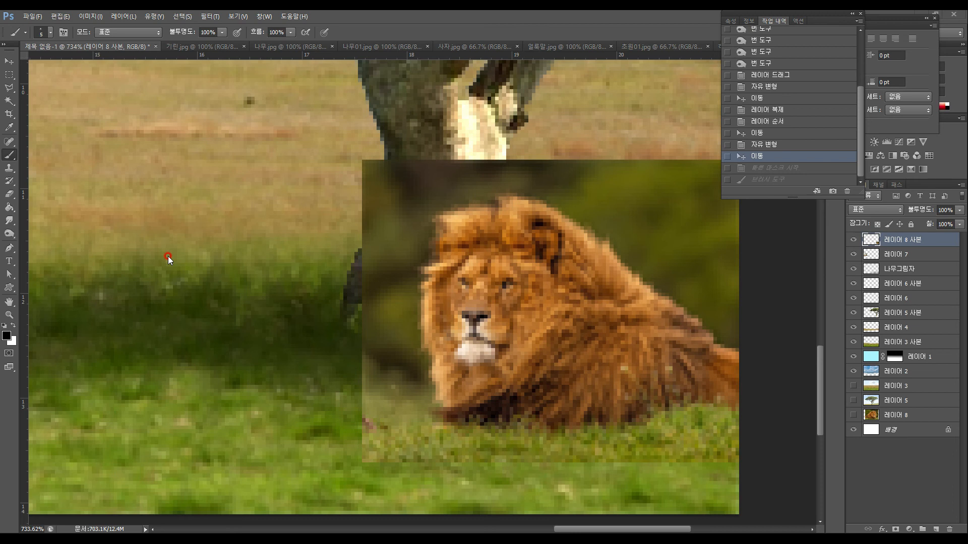
left_click(9, 155)
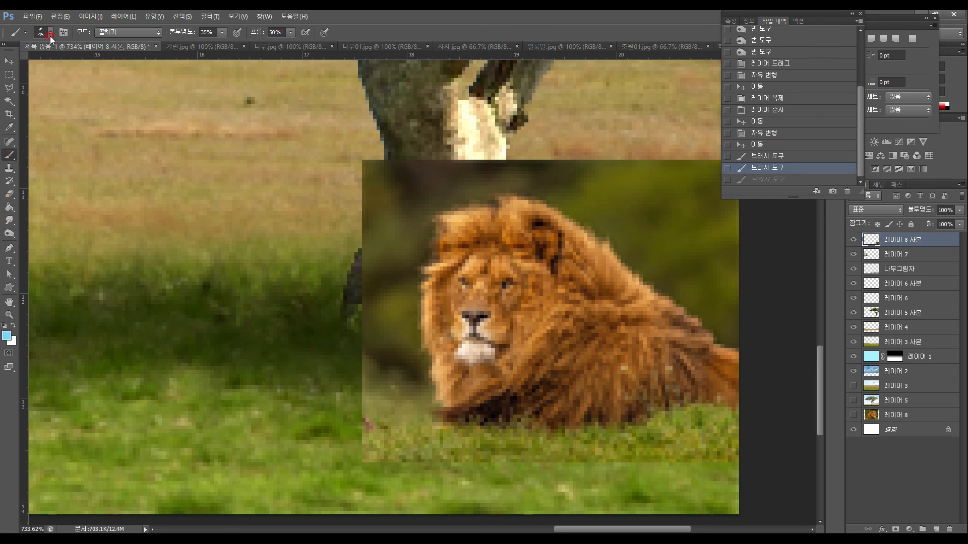
left_click(49, 33)
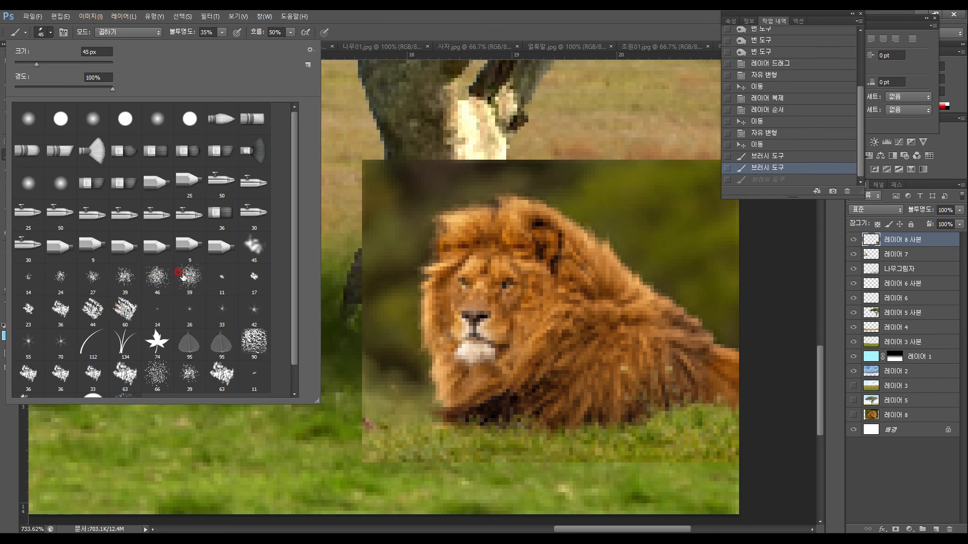
left_click(156, 276)
left_click(96, 278)
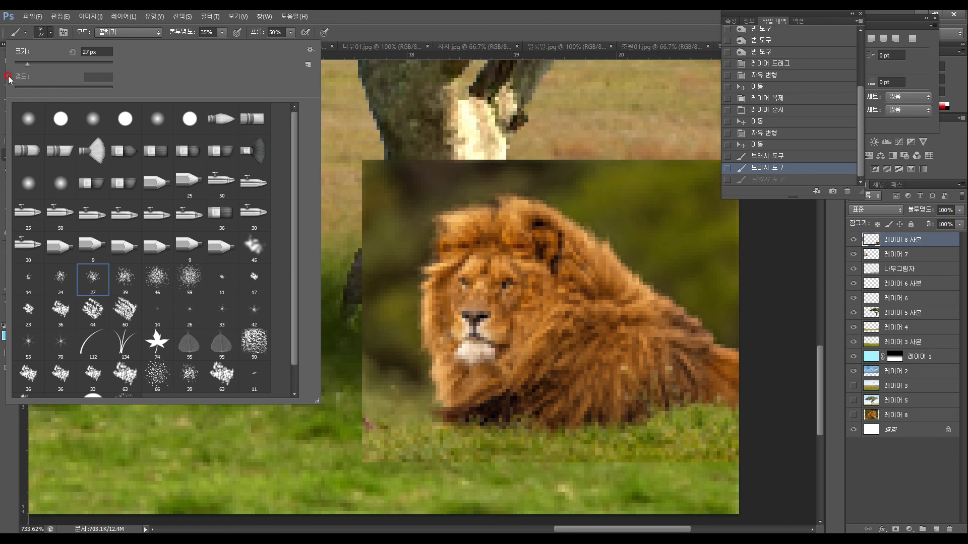
left_click_drag(24, 66, 21, 65)
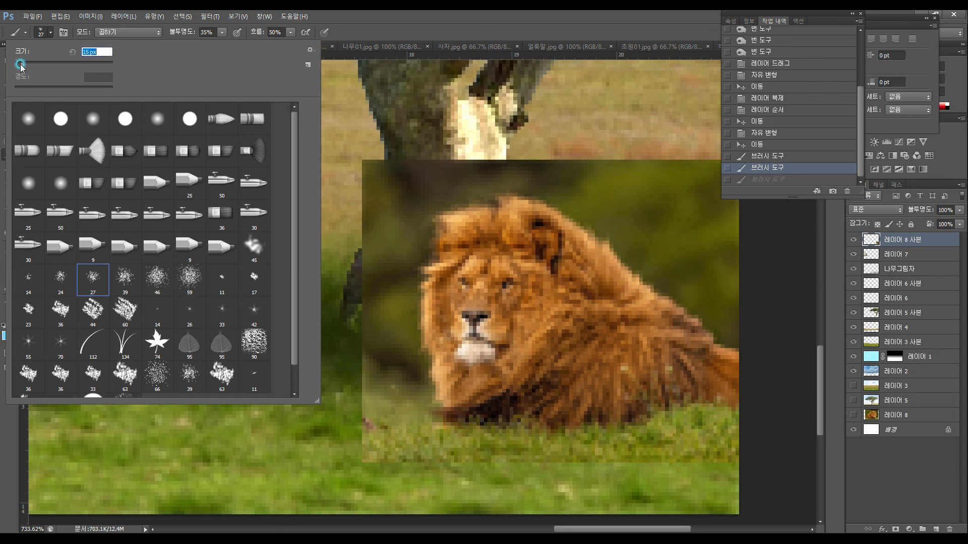
left_click(560, 194)
left_click(325, 113)
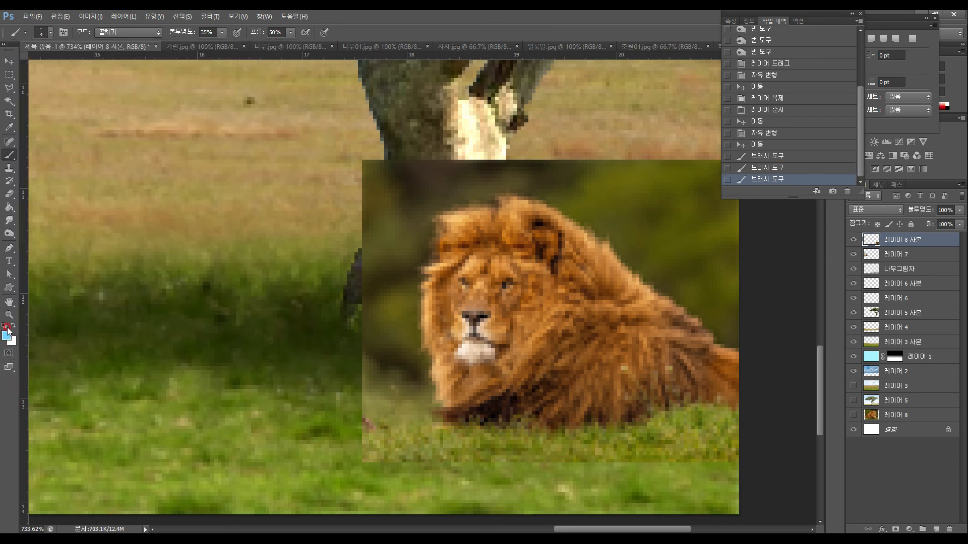
Step: Enter Quick Mask mode, set the brush opacity to 100%, and paint the mask along the background beside the lion's face
left_click(8, 354)
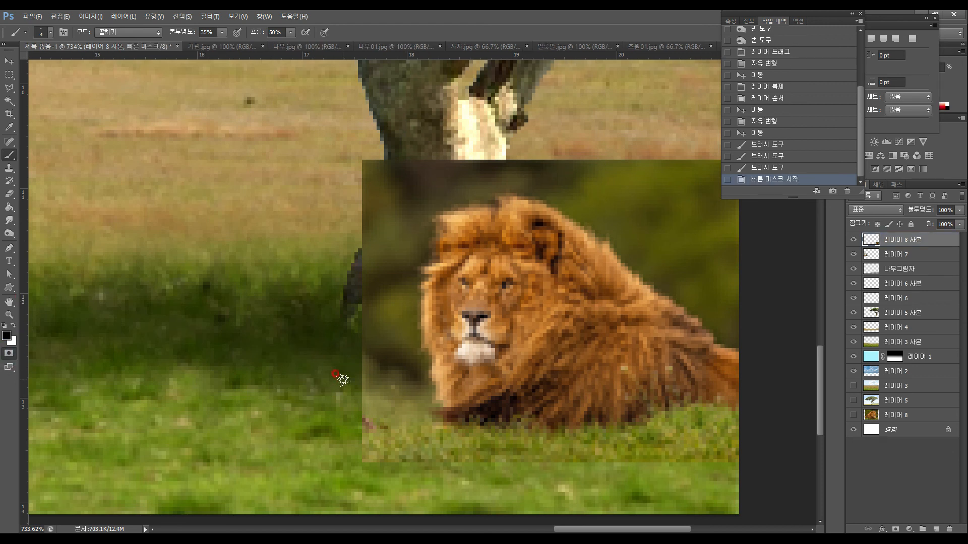
mouse_move(396, 276)
left_mouse_down()
mouse_move(428, 267)
mouse_move(420, 270)
left_mouse_up()
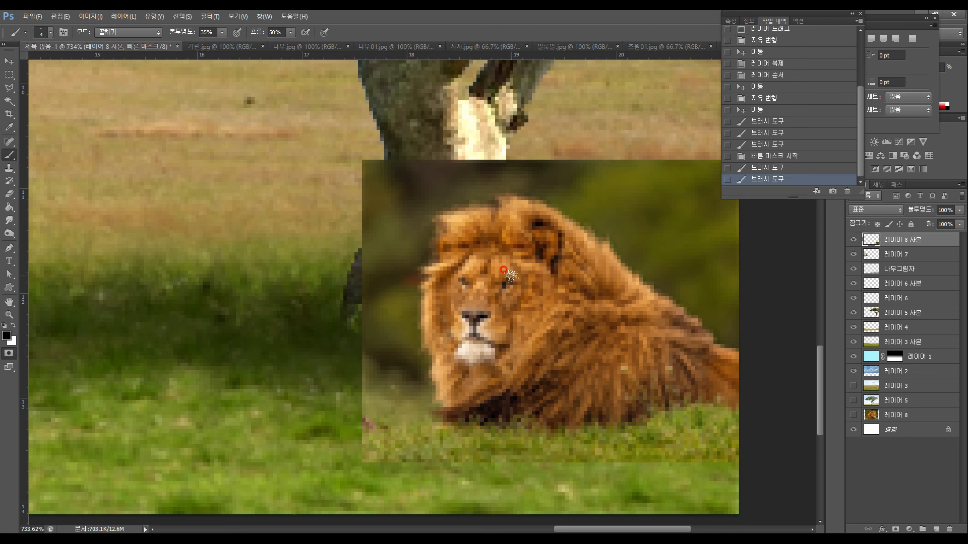
left_click_drag(253, 47, 286, 47)
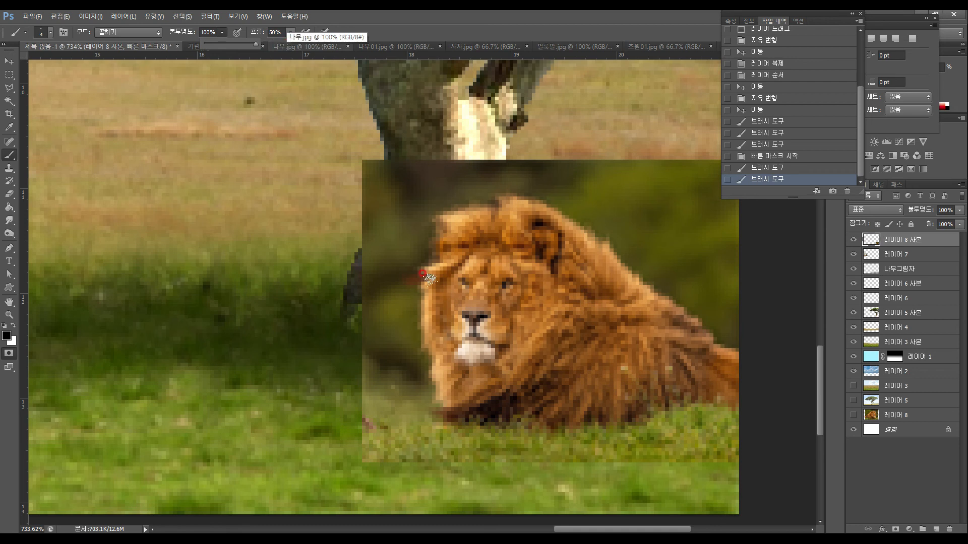
mouse_move(401, 278)
left_mouse_down()
mouse_move(429, 268)
mouse_move(399, 285)
mouse_move(416, 288)
mouse_move(395, 301)
mouse_move(415, 295)
mouse_move(400, 309)
mouse_move(414, 298)
mouse_move(402, 320)
mouse_move(413, 320)
mouse_move(397, 324)
mouse_move(414, 308)
mouse_move(404, 320)
mouse_move(421, 308)
left_mouse_up()
mouse_move(404, 331)
left_mouse_down()
mouse_move(396, 363)
mouse_move(417, 352)
mouse_move(403, 366)
mouse_move(416, 358)
mouse_move(404, 376)
mouse_move(416, 371)
mouse_move(408, 392)
mouse_move(419, 382)
mouse_move(404, 396)
mouse_move(438, 370)
mouse_move(408, 408)
mouse_move(433, 398)
mouse_move(406, 412)
mouse_move(407, 339)
left_mouse_up()
mouse_move(404, 305)
left_mouse_down()
mouse_move(411, 247)
mouse_move(398, 261)
mouse_move(429, 255)
left_mouse_up()
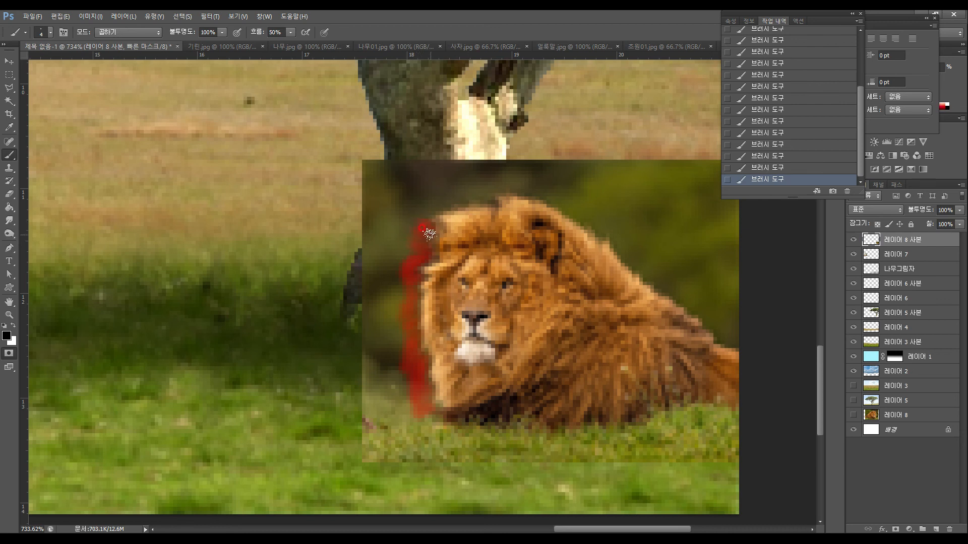
Step: Paint the mask over the remaining background above the lion's mane and back, and convert the mask into a selection
mouse_move(410, 205)
left_mouse_down()
mouse_move(454, 197)
mouse_move(463, 182)
mouse_move(478, 195)
mouse_move(488, 175)
mouse_move(488, 191)
mouse_move(467, 189)
left_mouse_up()
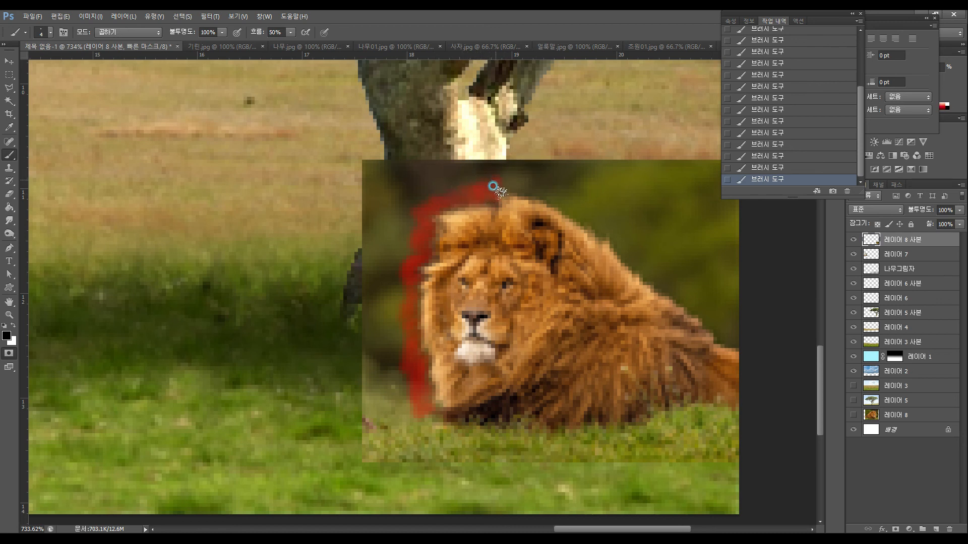
mouse_move(514, 183)
left_mouse_down()
mouse_move(532, 177)
mouse_move(534, 197)
mouse_move(551, 186)
left_mouse_up()
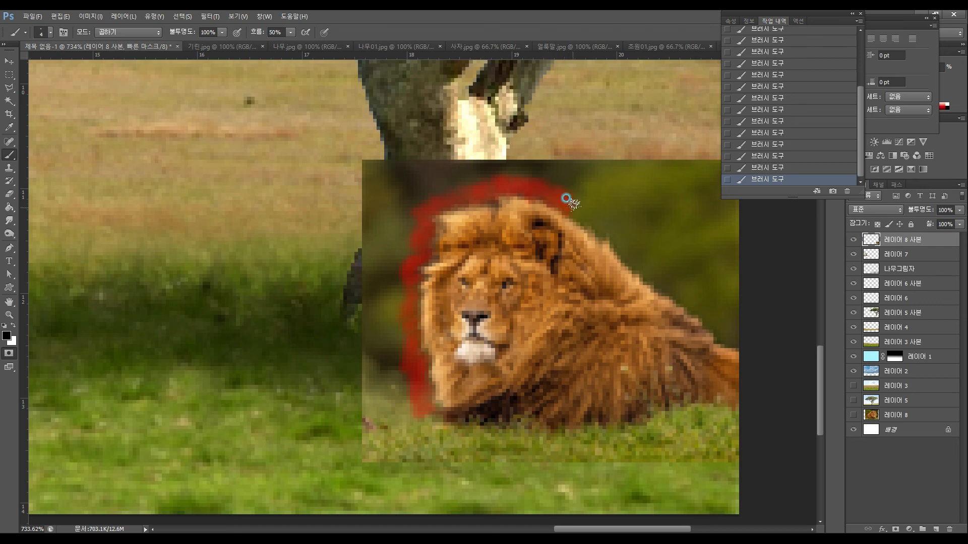
mouse_move(586, 213)
left_mouse_down()
mouse_move(594, 240)
mouse_move(608, 231)
mouse_move(607, 244)
mouse_move(597, 216)
mouse_move(625, 231)
mouse_move(612, 244)
mouse_move(620, 241)
mouse_move(610, 229)
mouse_move(630, 266)
mouse_move(647, 264)
mouse_move(639, 277)
mouse_move(655, 270)
mouse_move(651, 284)
mouse_move(678, 288)
mouse_move(674, 300)
mouse_move(693, 290)
mouse_move(685, 308)
mouse_move(699, 304)
mouse_move(698, 316)
mouse_move(745, 337)
mouse_move(741, 307)
mouse_move(726, 324)
mouse_move(733, 309)
mouse_move(705, 307)
mouse_move(732, 288)
mouse_move(730, 270)
mouse_move(709, 289)
mouse_move(736, 305)
mouse_move(666, 274)
mouse_move(687, 265)
mouse_move(670, 259)
mouse_move(734, 233)
mouse_move(733, 223)
mouse_move(629, 238)
mouse_move(731, 199)
mouse_move(618, 219)
mouse_move(742, 180)
mouse_move(664, 185)
mouse_move(598, 207)
mouse_move(583, 190)
mouse_move(614, 210)
mouse_move(600, 220)
mouse_move(609, 213)
mouse_move(649, 231)
mouse_move(623, 227)
mouse_move(605, 193)
mouse_move(674, 159)
mouse_move(588, 188)
mouse_move(694, 161)
left_mouse_up()
mouse_move(601, 169)
left_mouse_down()
mouse_move(540, 180)
mouse_move(687, 150)
mouse_move(486, 176)
mouse_move(601, 150)
mouse_move(548, 148)
mouse_move(444, 175)
mouse_move(475, 156)
mouse_move(455, 159)
mouse_move(368, 191)
mouse_move(390, 172)
mouse_move(387, 157)
mouse_move(370, 145)
mouse_move(348, 151)
mouse_move(364, 165)
mouse_move(329, 218)
mouse_move(343, 241)
mouse_move(341, 215)
mouse_move(353, 259)
left_mouse_up()
mouse_move(351, 414)
left_mouse_down()
mouse_move(368, 440)
mouse_move(373, 309)
mouse_move(405, 442)
left_mouse_up()
mouse_move(376, 411)
left_mouse_down()
mouse_move(387, 340)
mouse_move(393, 404)
mouse_move(382, 366)
mouse_move(397, 281)
mouse_move(381, 286)
mouse_move(407, 231)
mouse_move(396, 226)
mouse_move(397, 202)
left_mouse_up()
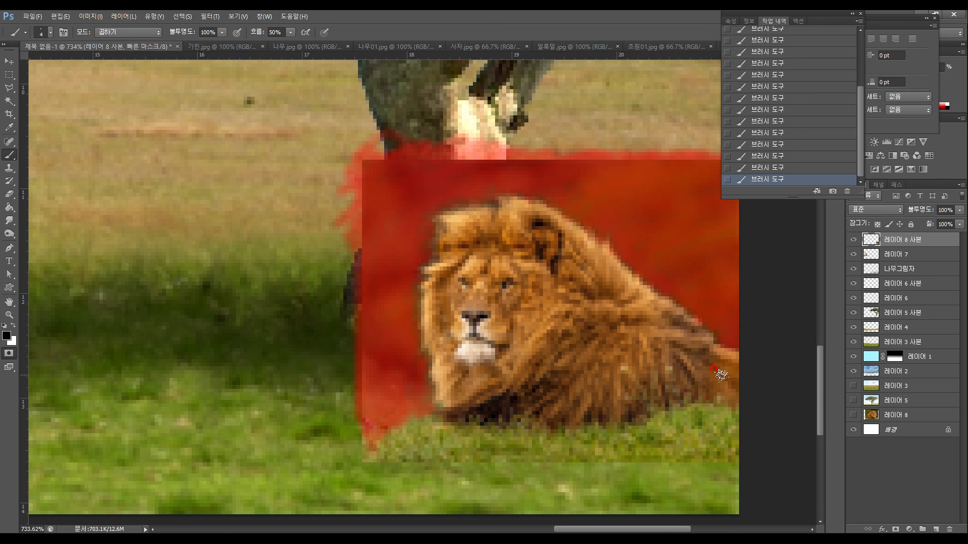
left_click(9, 355)
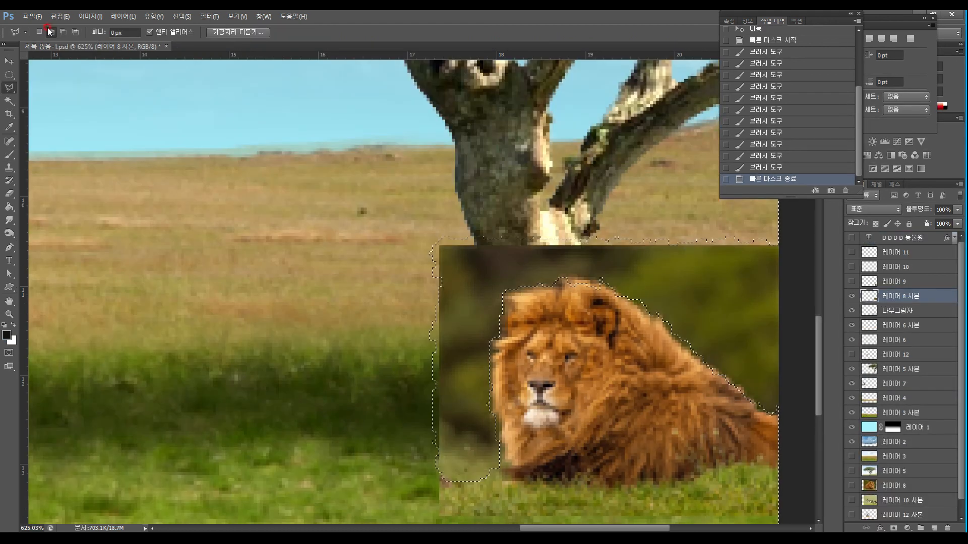
Step: Subtract the scene outside the lion's picture from the selection with the Polygonal Lasso, keeping only the lion and the grass beneath it selected
left_click(63, 31)
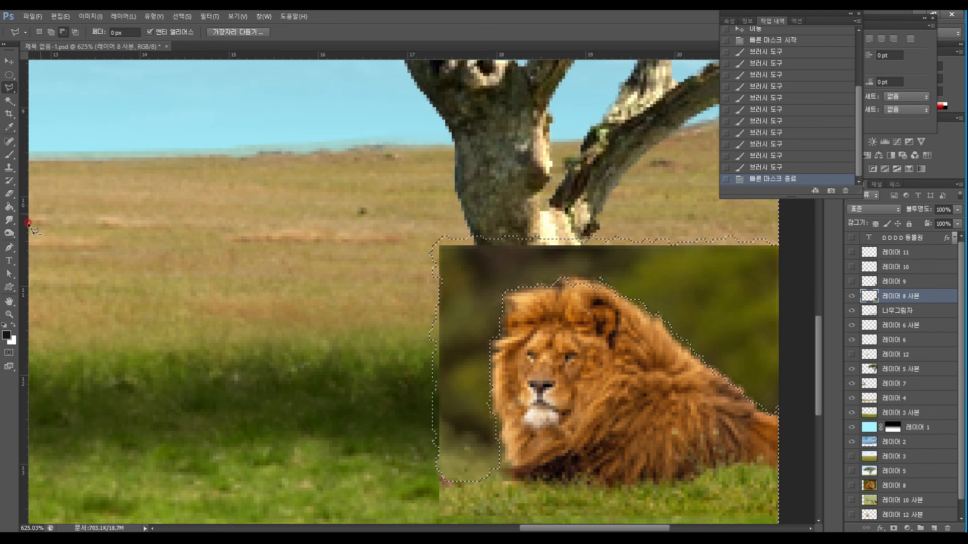
left_click(10, 314)
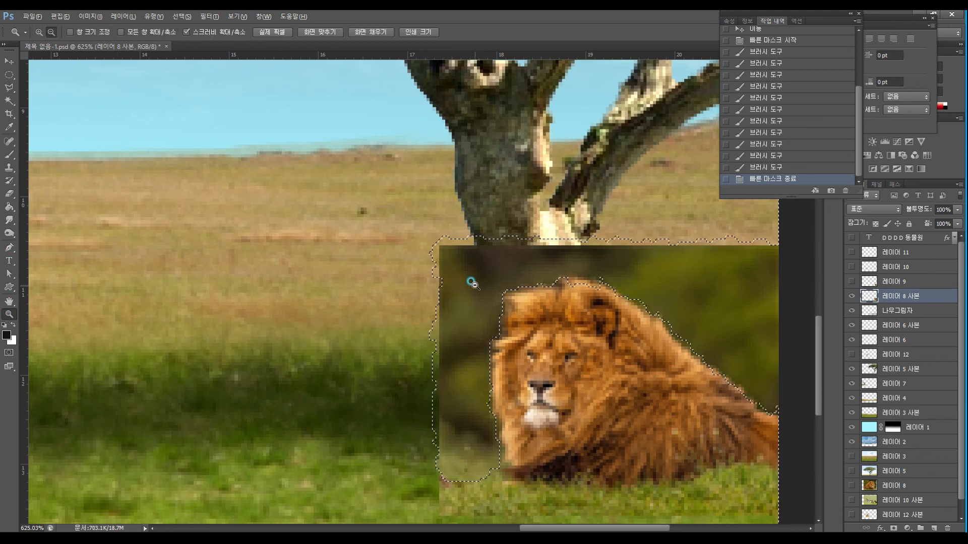
left_click(472, 283, "alt")
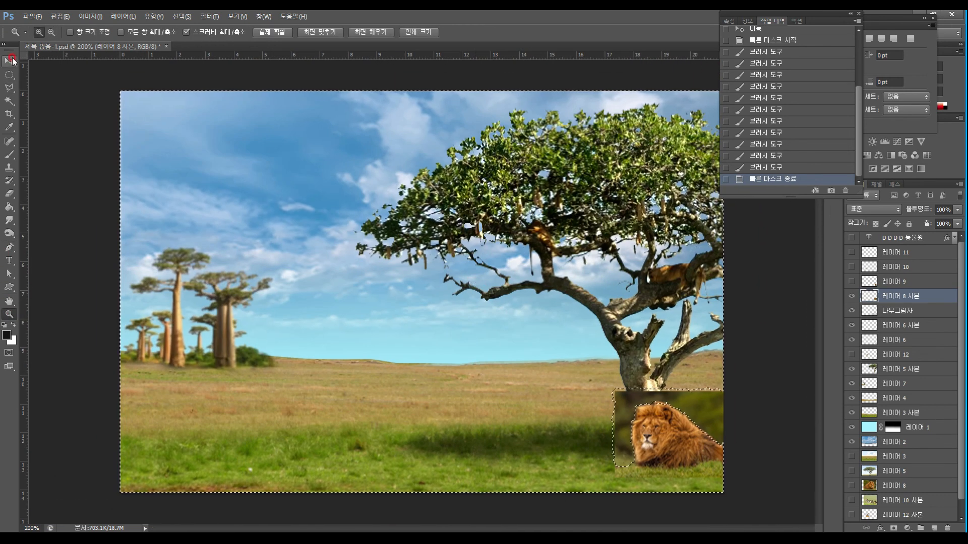
left_click(9, 87)
left_click(60, 33)
left_click(762, 394)
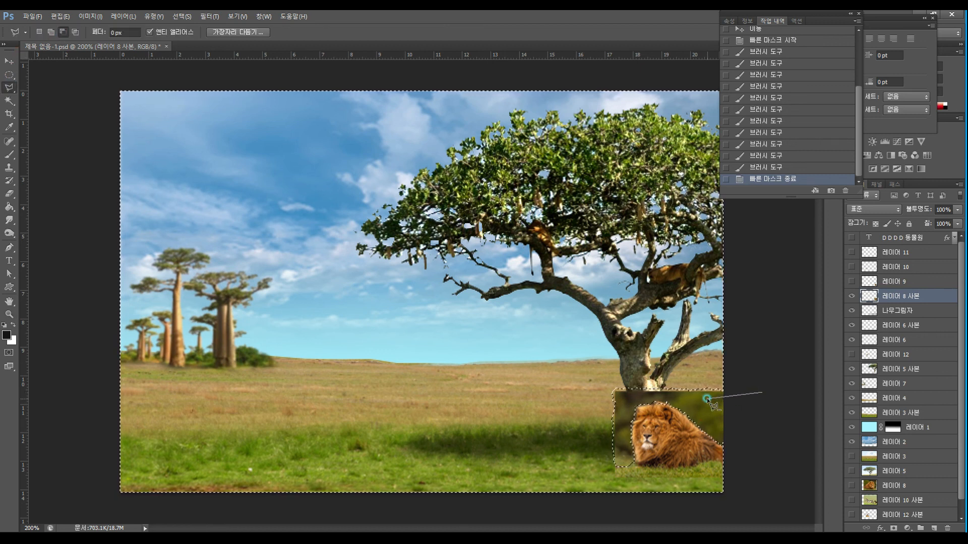
left_click(632, 397)
left_click(624, 414)
left_click(627, 452)
left_click(622, 516)
left_click(396, 493)
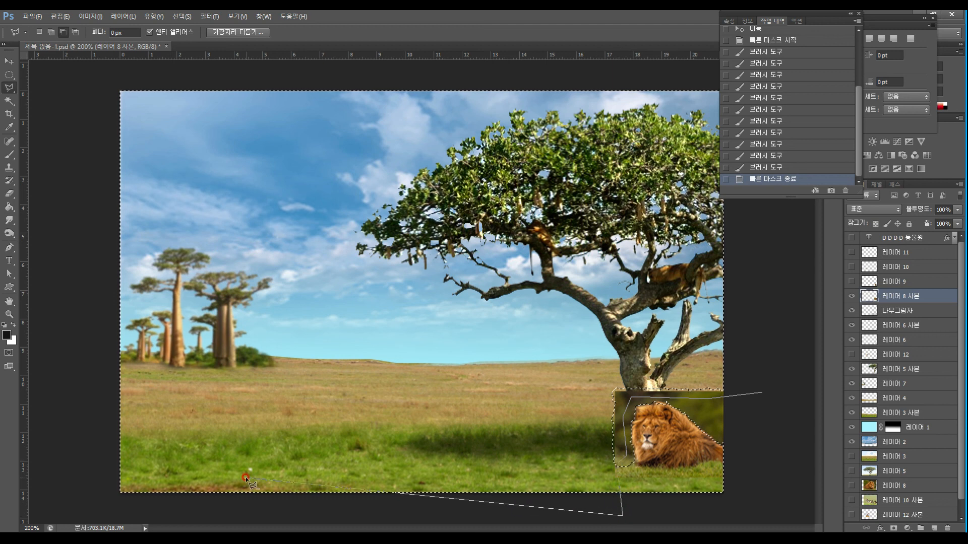
left_click(68, 498)
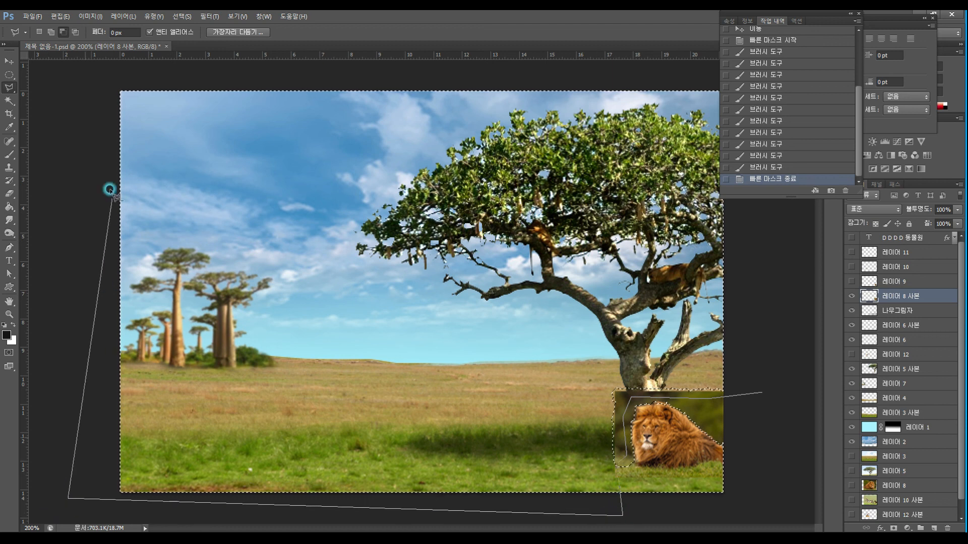
left_click(98, 82)
left_click(252, 75)
left_click(726, 77)
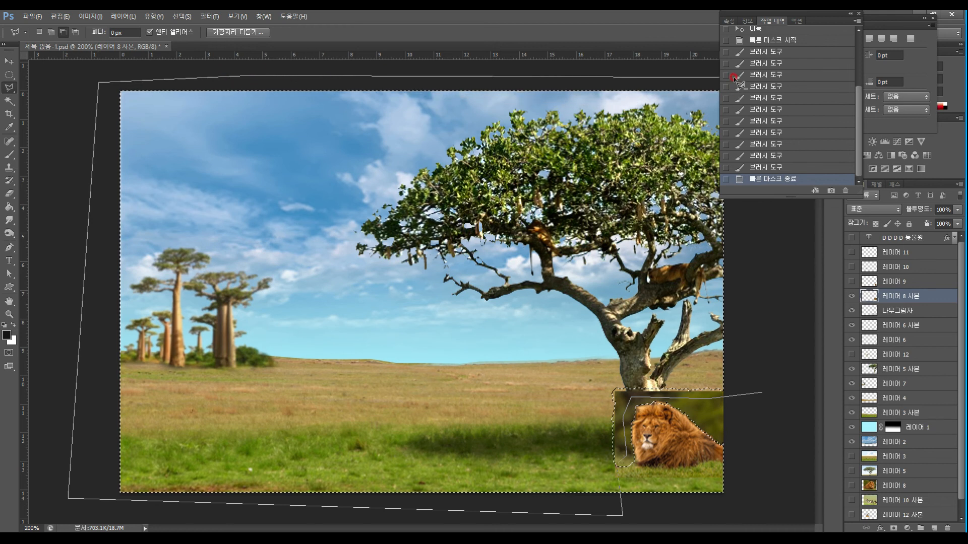
left_click(763, 391)
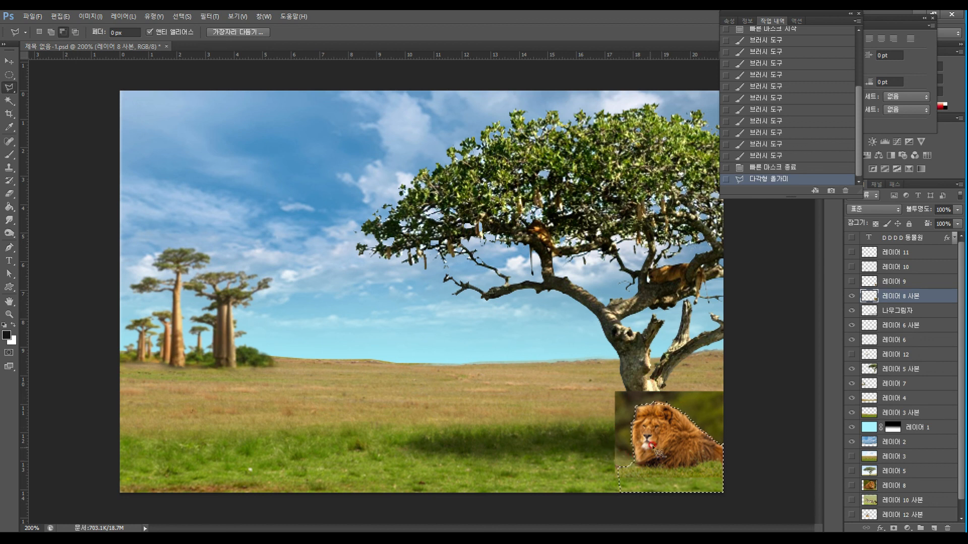
Step: Try deleting the selected area on the lion layer, and undo the deletion
left_click(9, 314)
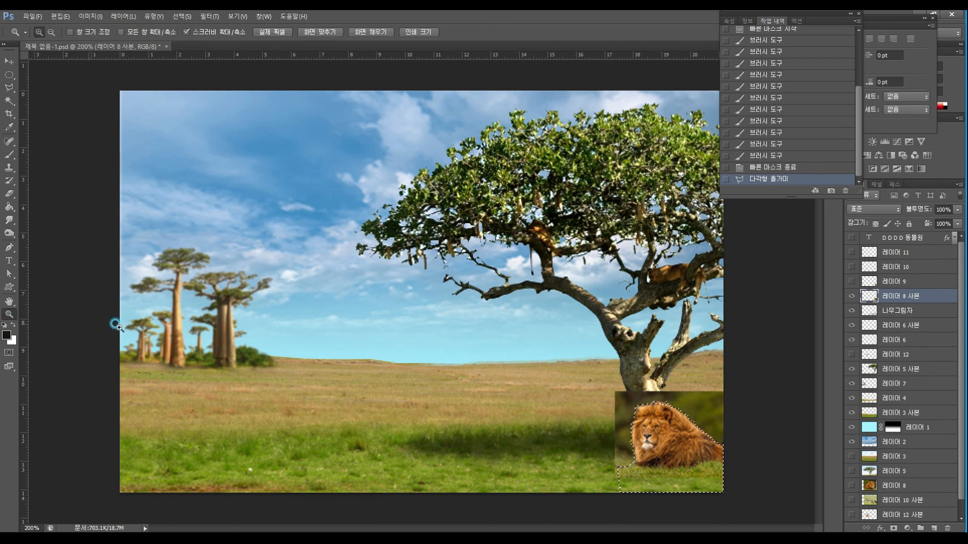
left_click_drag(670, 444, 706, 361)
left_click_drag(665, 410, 510, 315)
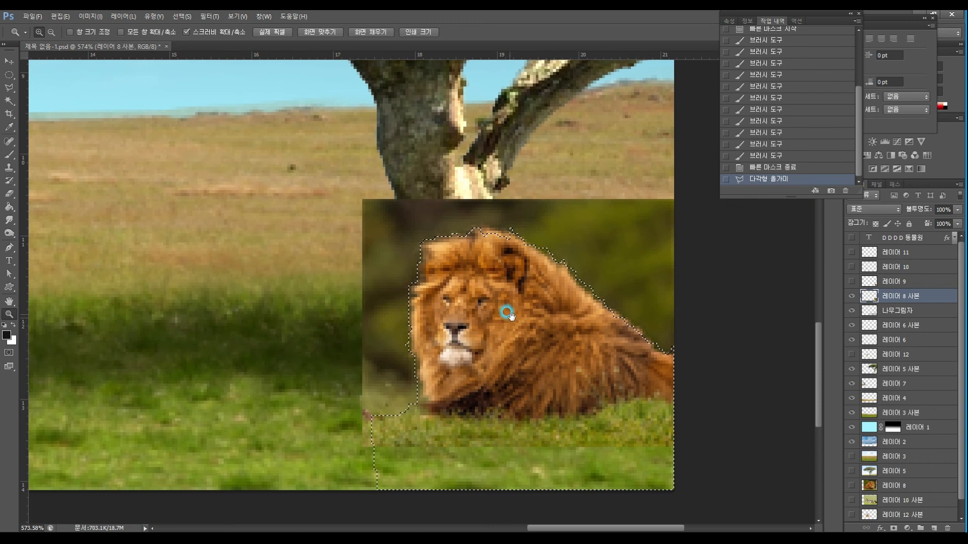
key("Delete")
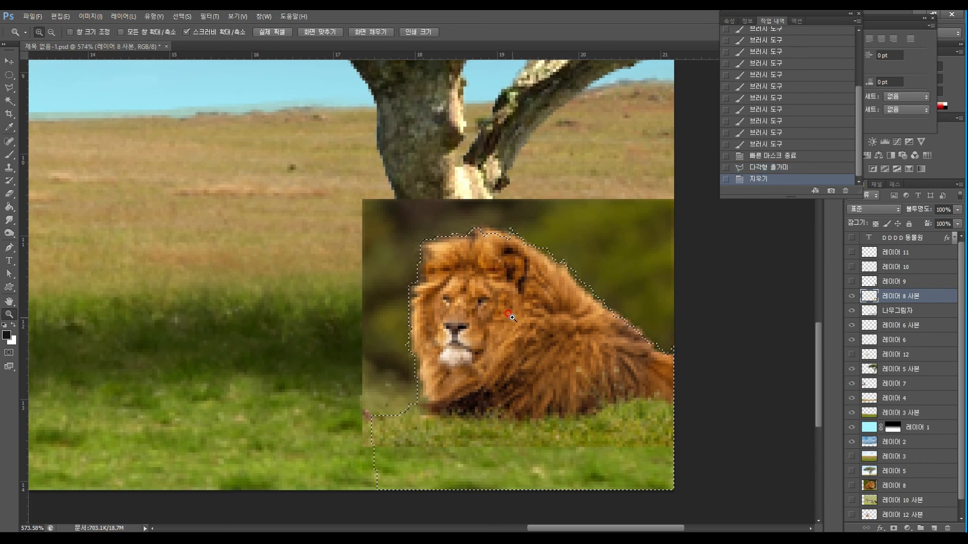
key("ctrl+z")
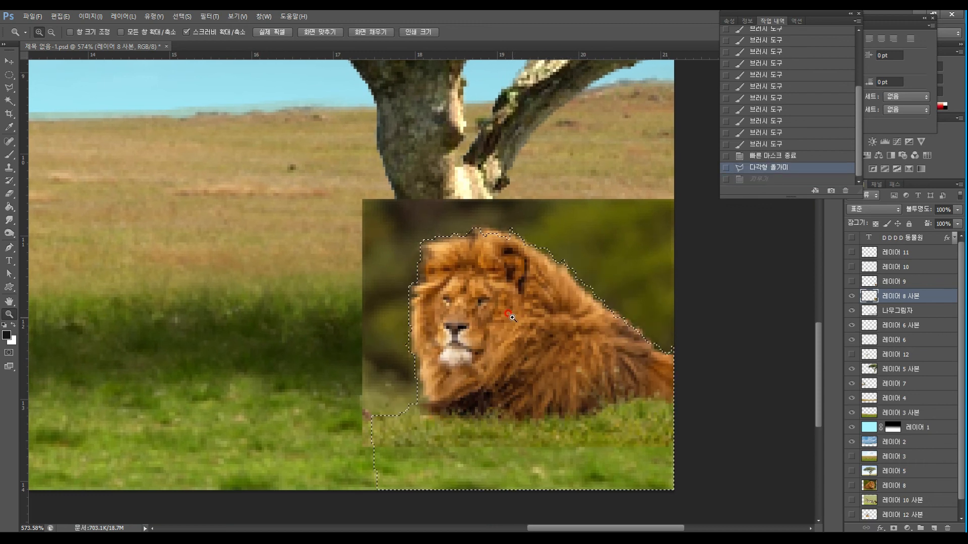
Step: Invert the selection, delete the background around the lion on its layer, and deselect
left_click(120, 32)
left_click(122, 17)
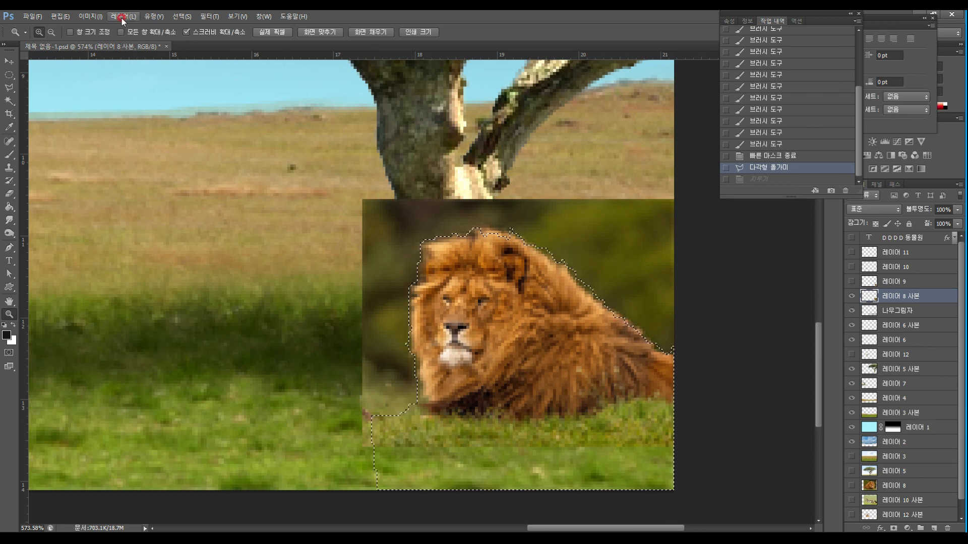
left_click(181, 16)
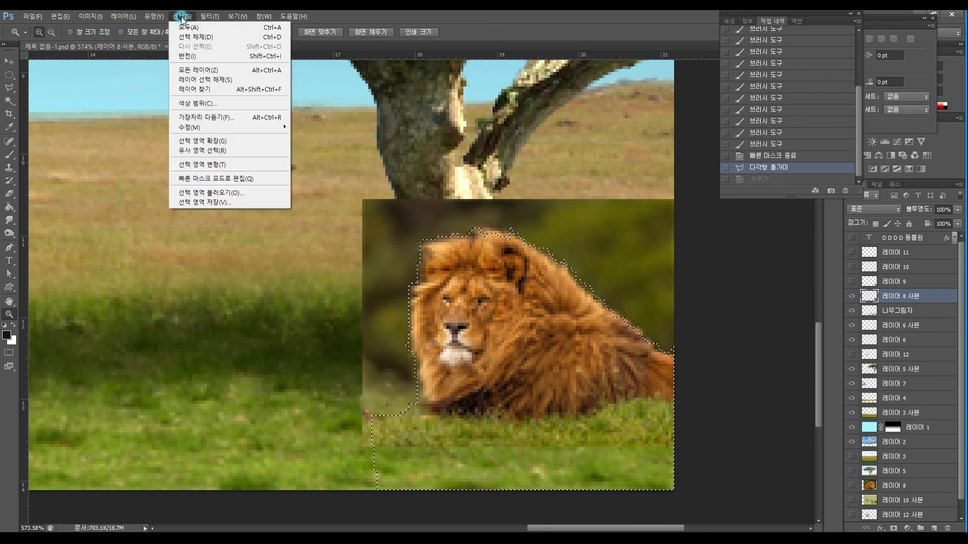
left_click(190, 56)
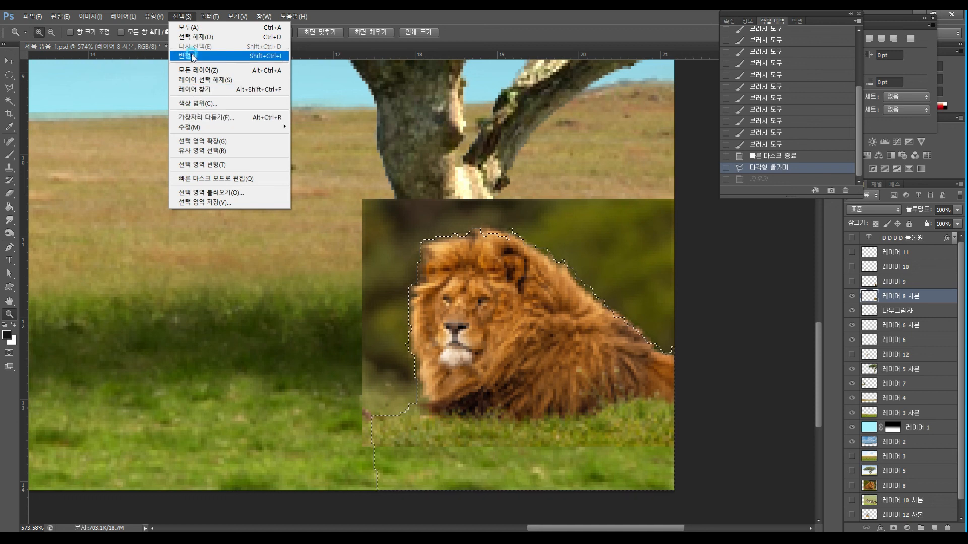
key("Delete")
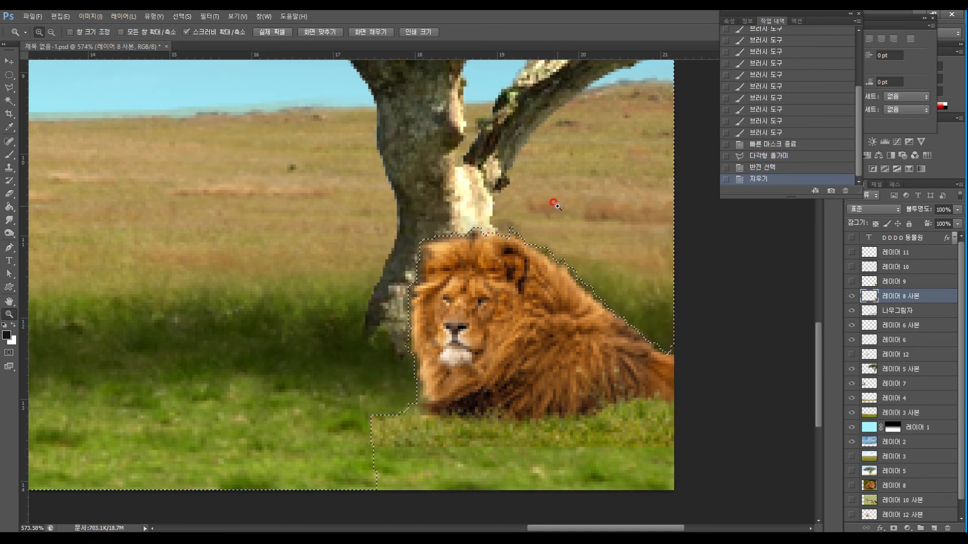
key("m")
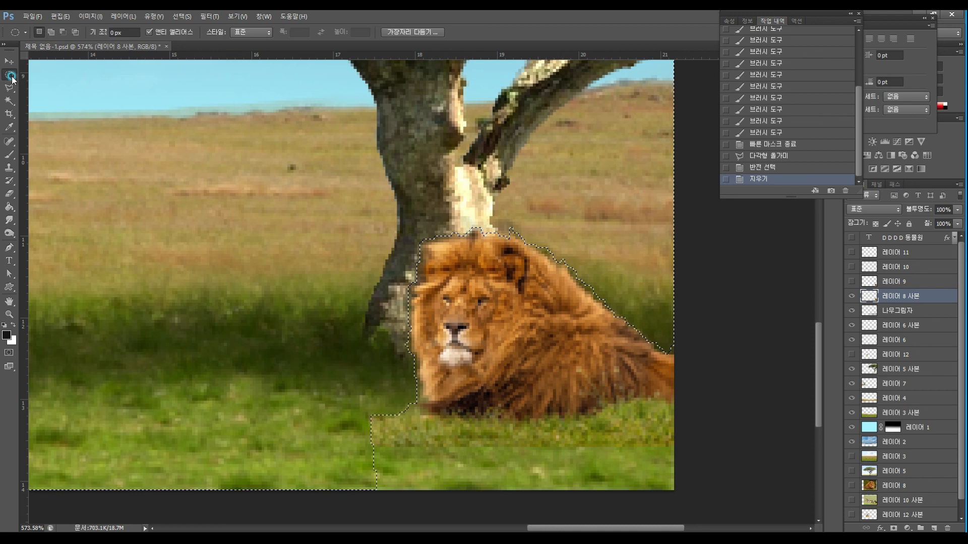
key("ctrl+d")
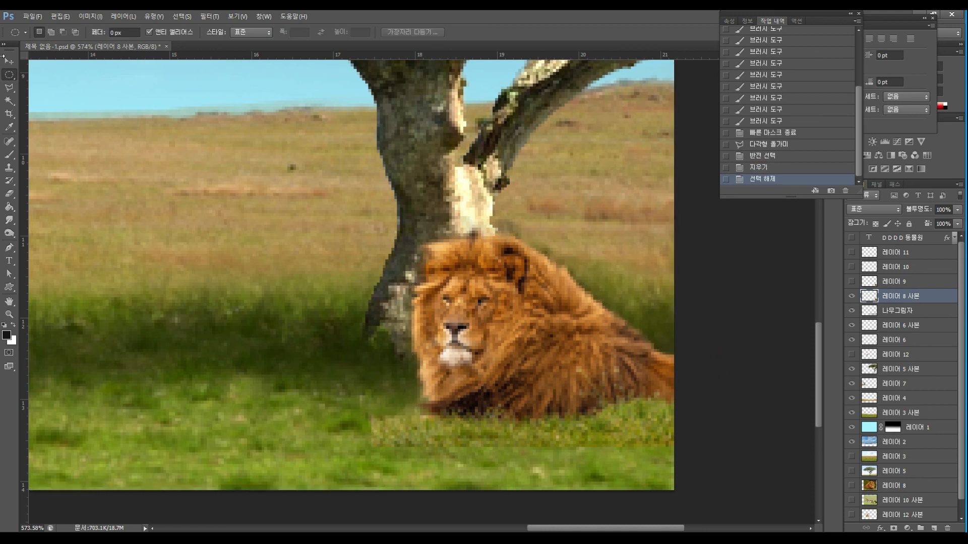
Step: Soften the edges of the grass beside and beneath the lion with the Eraser at 38% opacity to blend it into the meadow
left_click(9, 193)
mouse_move(386, 451)
left_mouse_down()
mouse_move(361, 410)
mouse_move(386, 452)
mouse_move(364, 422)
left_mouse_up()
mouse_move(364, 421)
left_mouse_down()
mouse_move(357, 384)
mouse_move(364, 403)
left_mouse_up()
left_click_drag(364, 403, 370, 448)
mouse_move(515, 455)
left_mouse_down()
mouse_move(388, 451)
mouse_move(464, 463)
mouse_move(621, 454)
mouse_move(482, 448)
mouse_move(697, 451)
mouse_move(461, 458)
mouse_move(497, 462)
mouse_move(279, 438)
left_mouse_up()
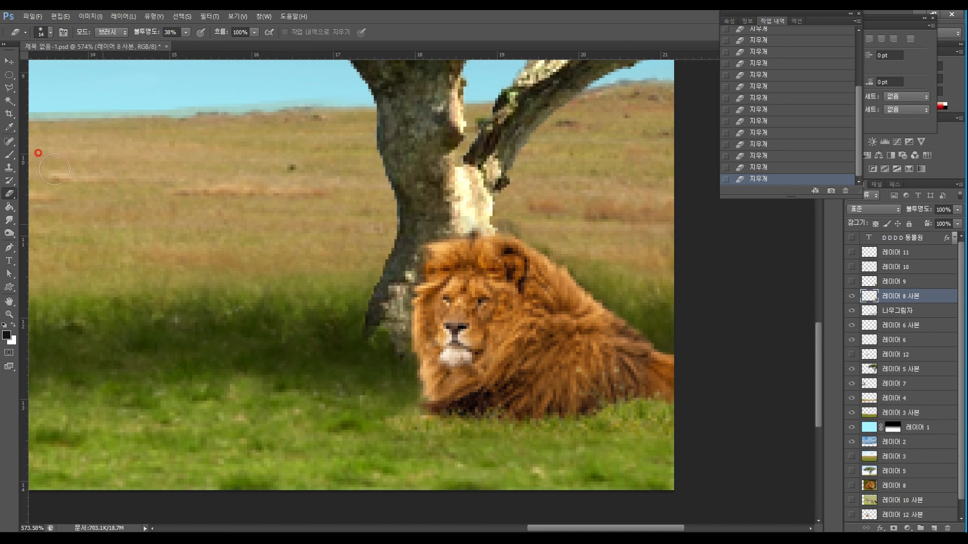
Step: Darken and enrich the lion layer with Hue/Saturation, using saturation +22 and lightness -30
left_click(5, 62)
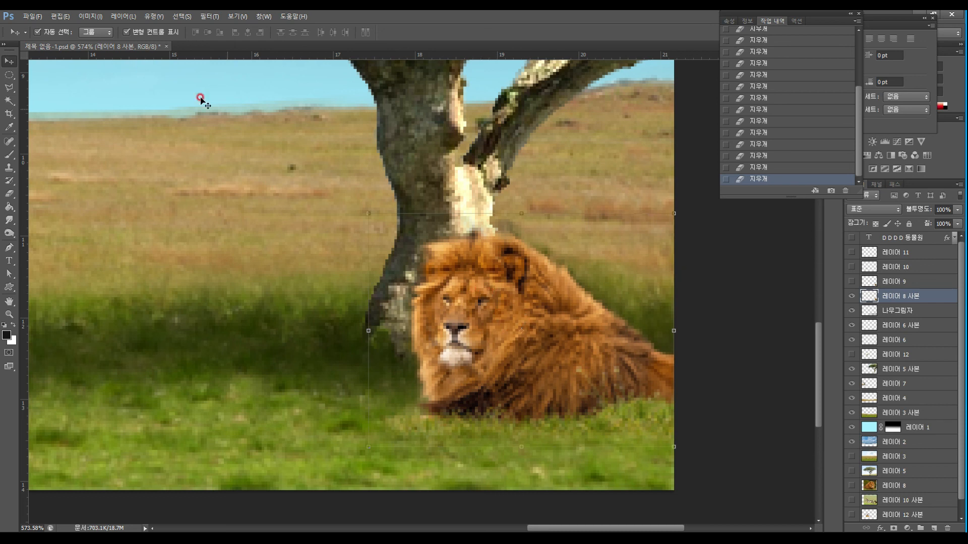
left_click(97, 22)
left_click(101, 41)
left_click(226, 93)
left_click(347, 171)
left_click(333, 190)
left_click_drag(334, 191, 337, 166)
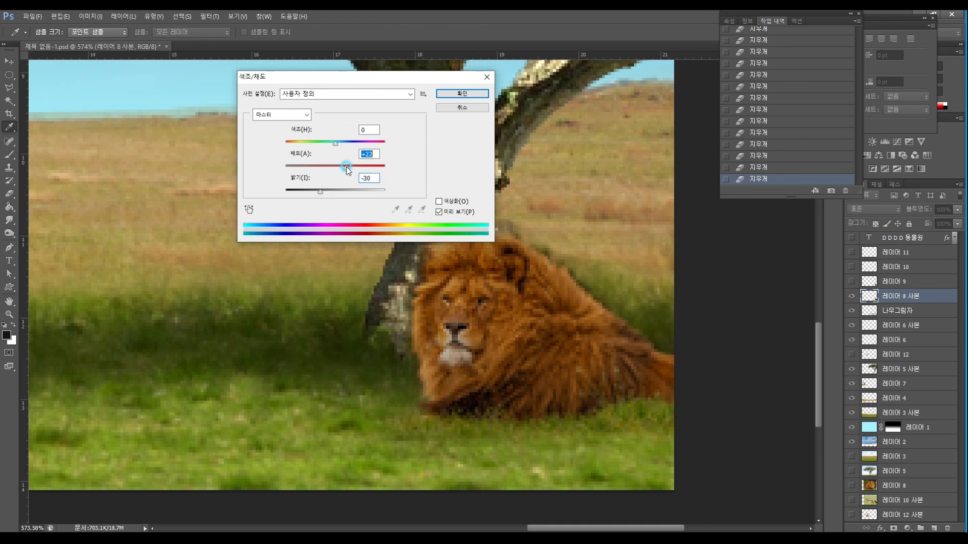
left_click(461, 94)
key("v")
left_click(553, 325)
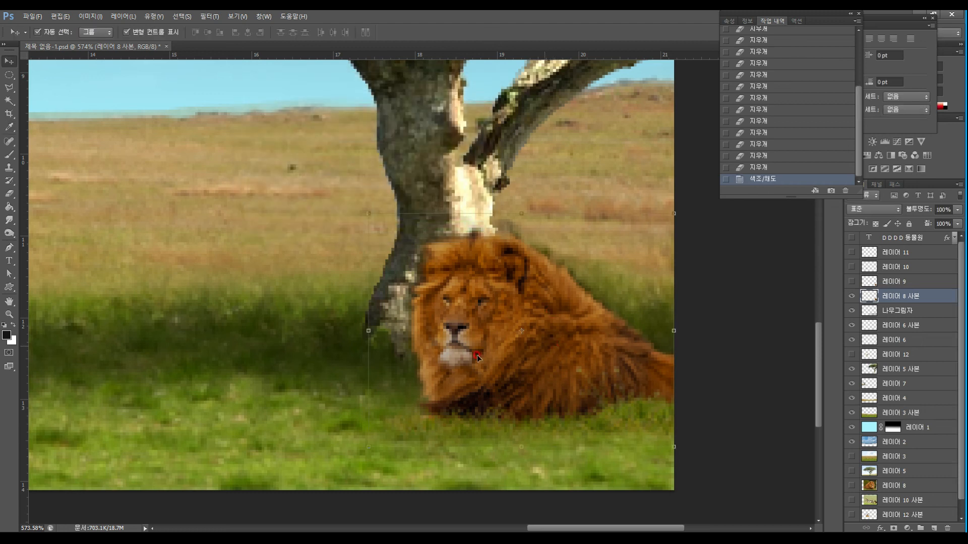
Step: Show the hidden animal layers 레이어 9, 레이어 10, 레이어 11 and 레이어 12
double_click(13, 318)
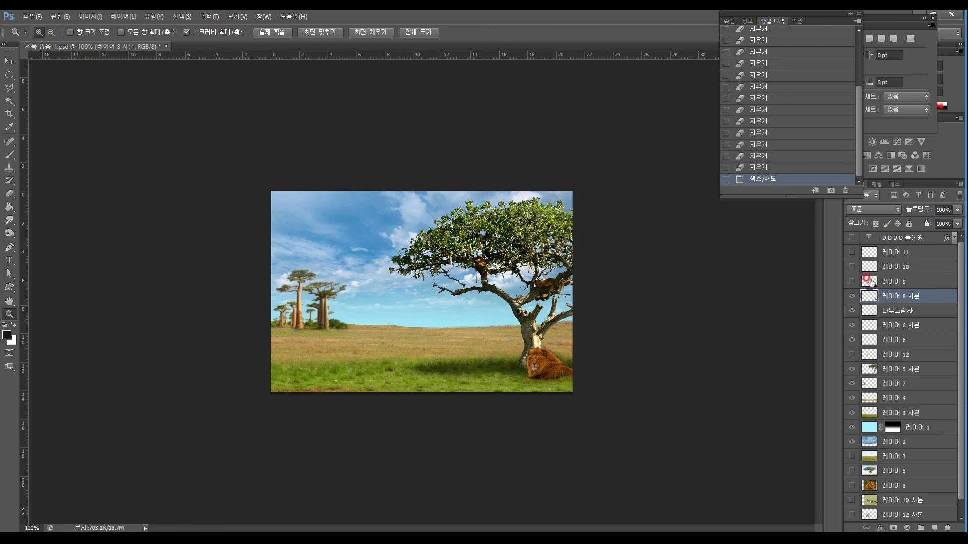
left_click(852, 281)
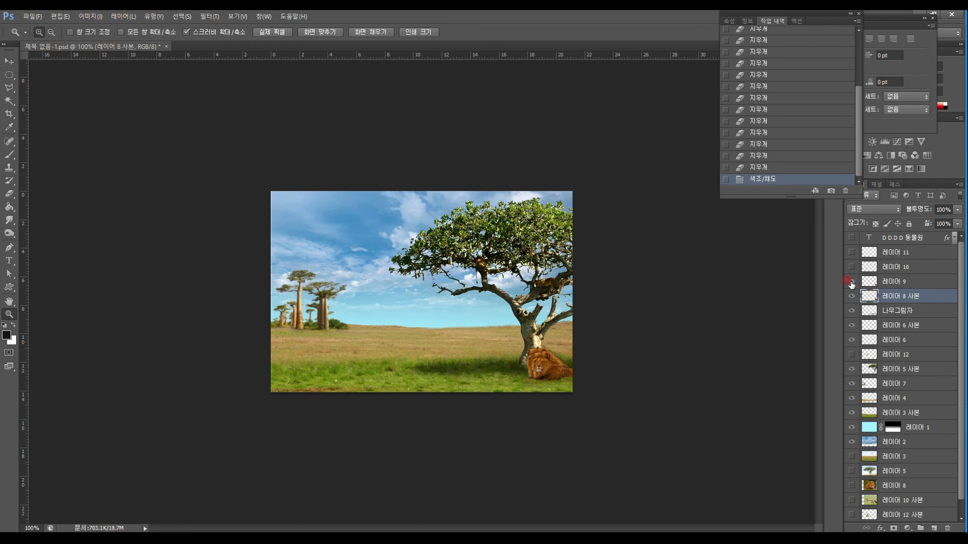
left_click(851, 267)
left_click(851, 253)
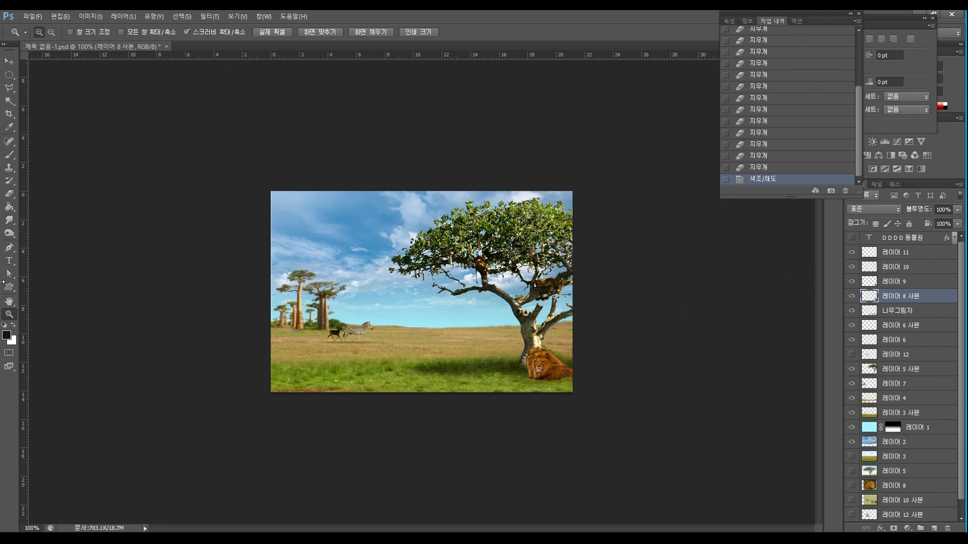
left_click(9, 302)
left_click(9, 314)
left_click_drag(305, 349, 818, 300)
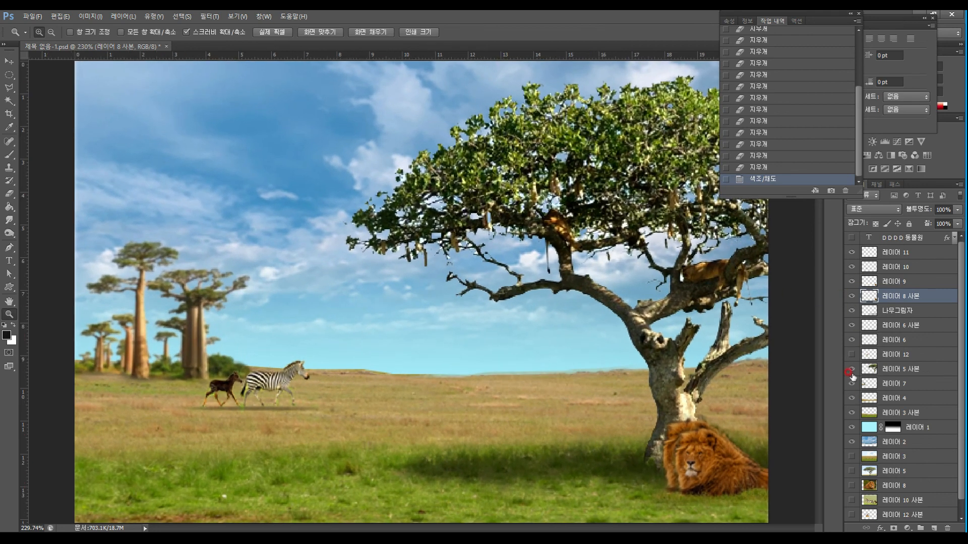
left_click(851, 355)
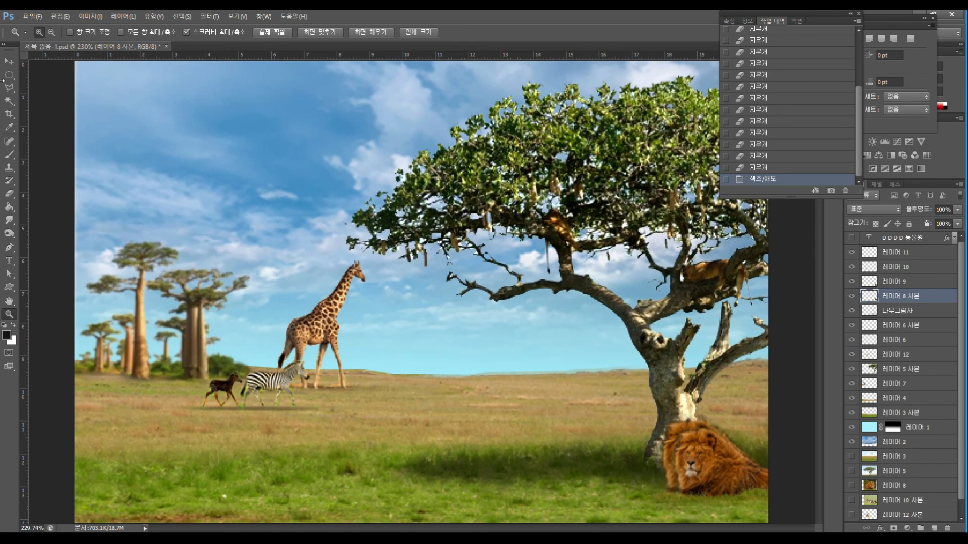
Step: Shift the giraffe slightly up and to the left, so it stands behind the zebra near the horizon
left_click(9, 61)
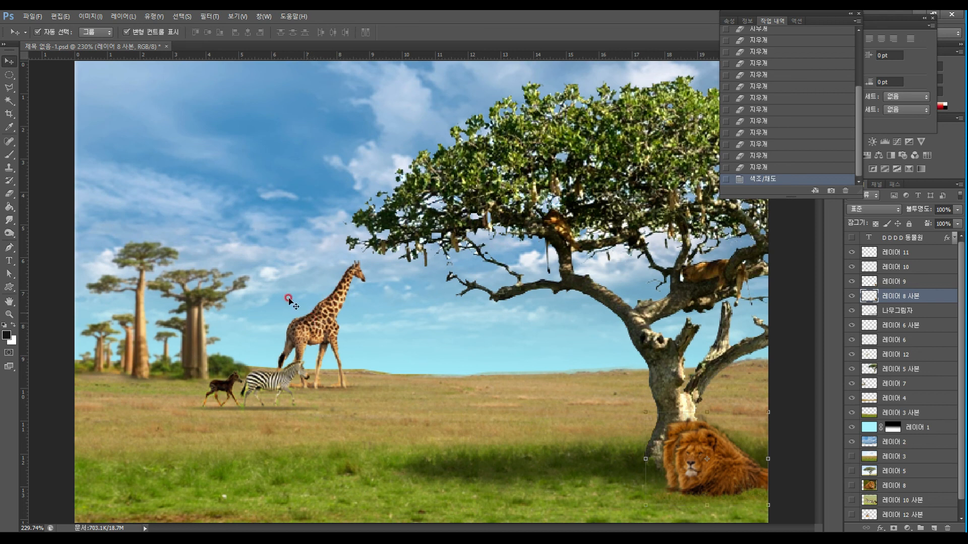
mouse_move(316, 318)
left_mouse_down()
mouse_move(341, 326)
mouse_move(400, 304)
mouse_move(315, 267)
mouse_move(342, 293)
mouse_move(331, 325)
mouse_move(316, 319)
left_mouse_up()
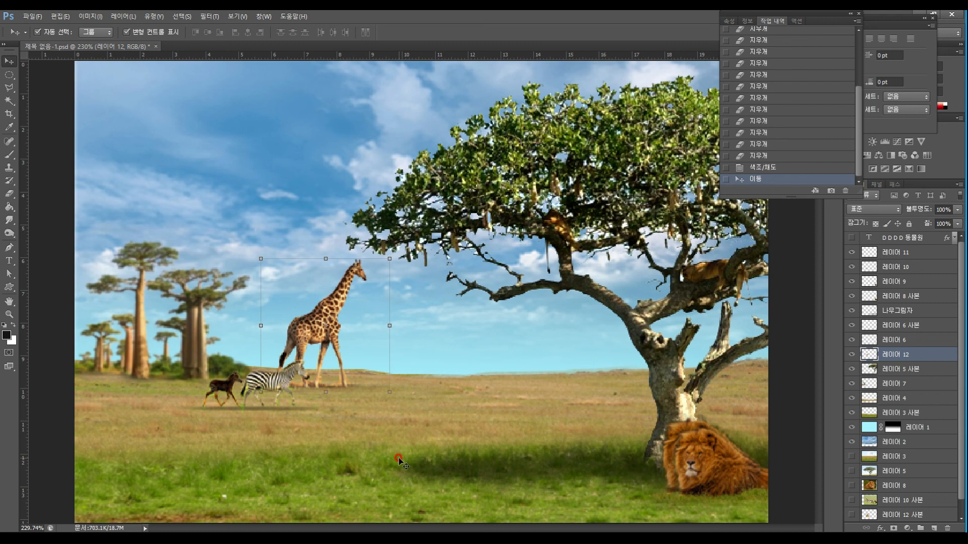
left_click_drag(318, 324, 312, 327)
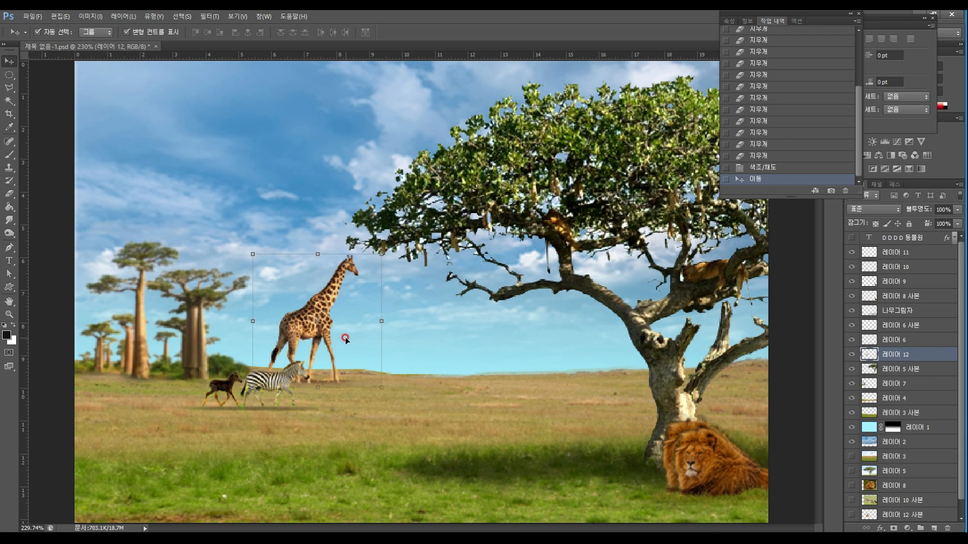
Step: Add the title text "D D D 동물원" and position it in the sky between the baobabs and the main tree
double_click(8, 314)
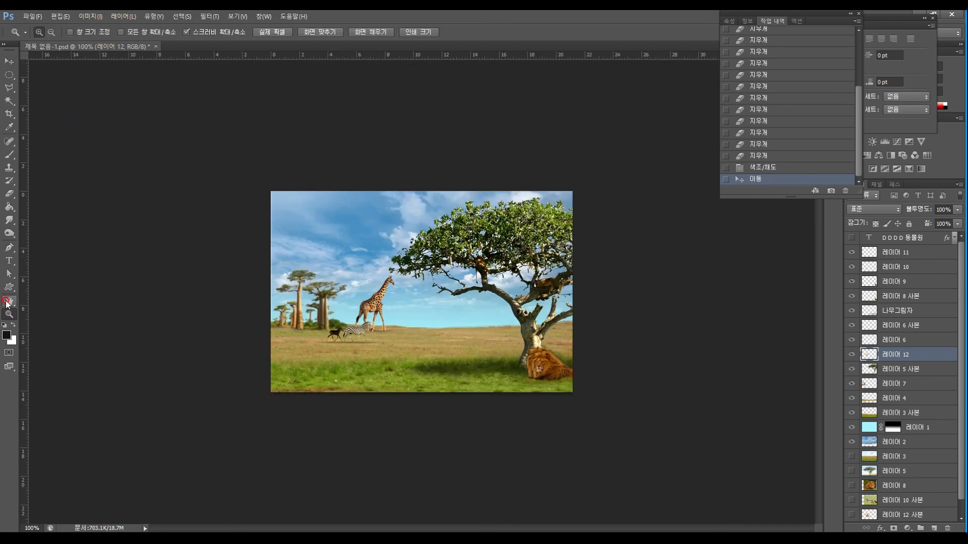
left_click(447, 341)
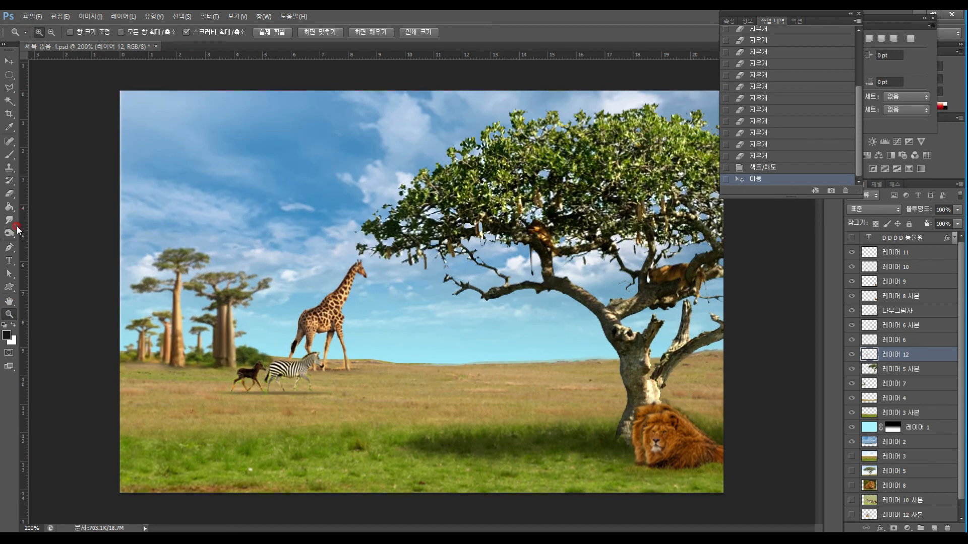
left_click(9, 261)
left_click(178, 134)
type("D")
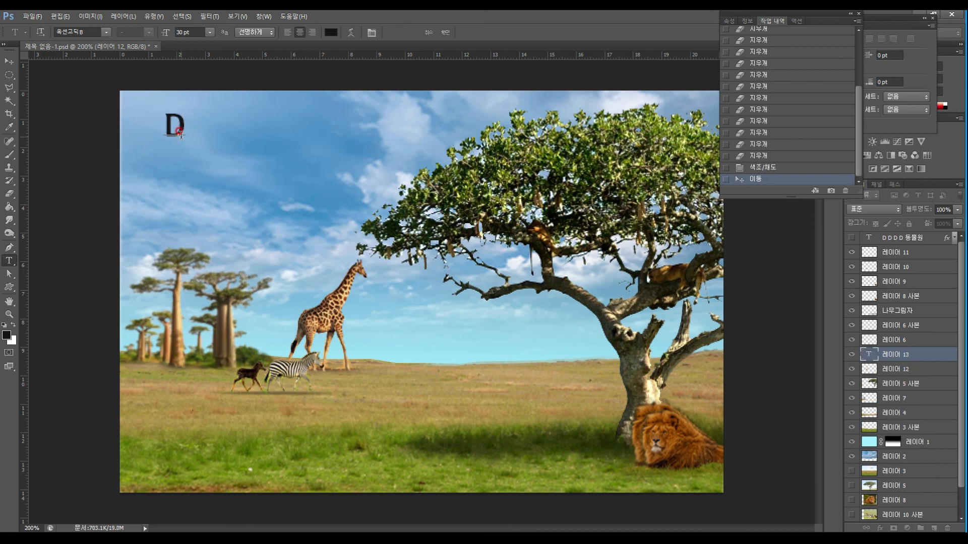
type(" D D ")
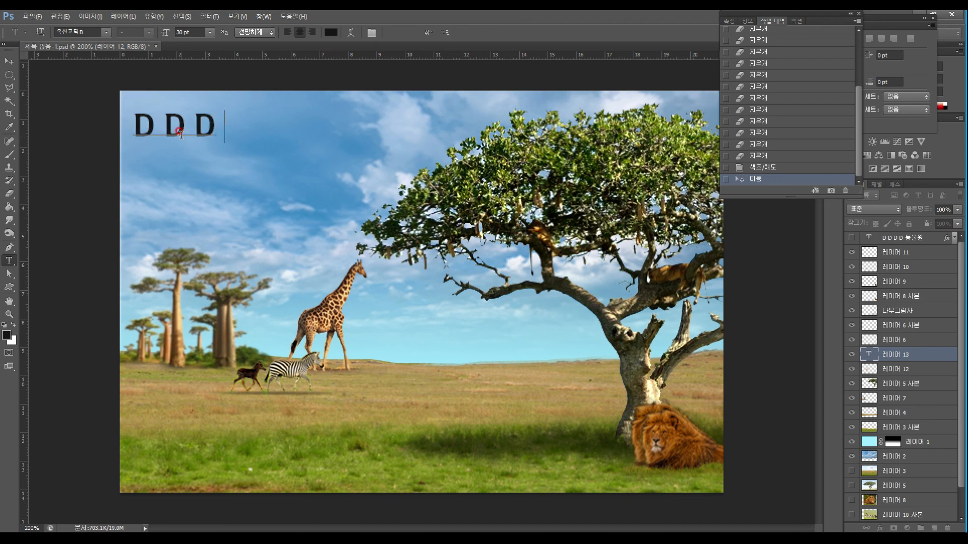
type("동물우")
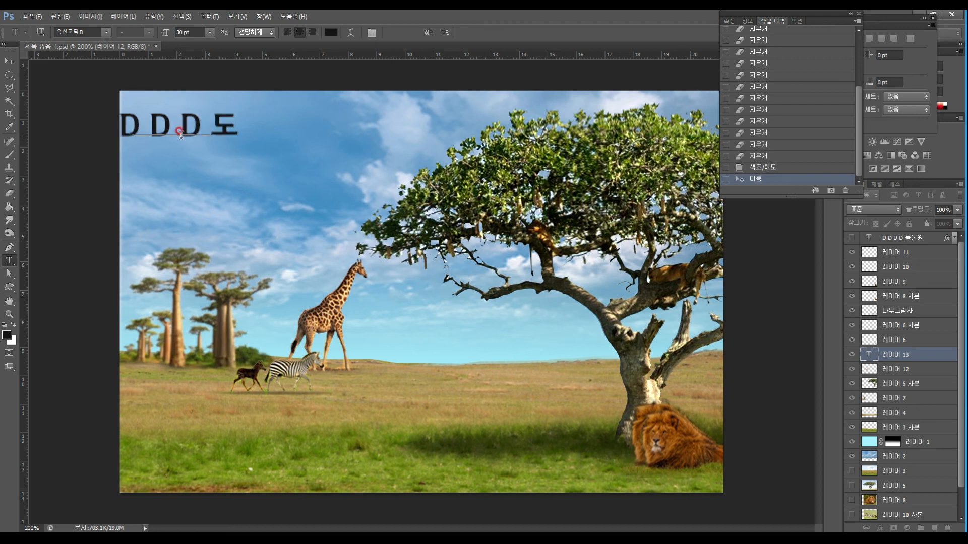
type("ㅓㄴ")
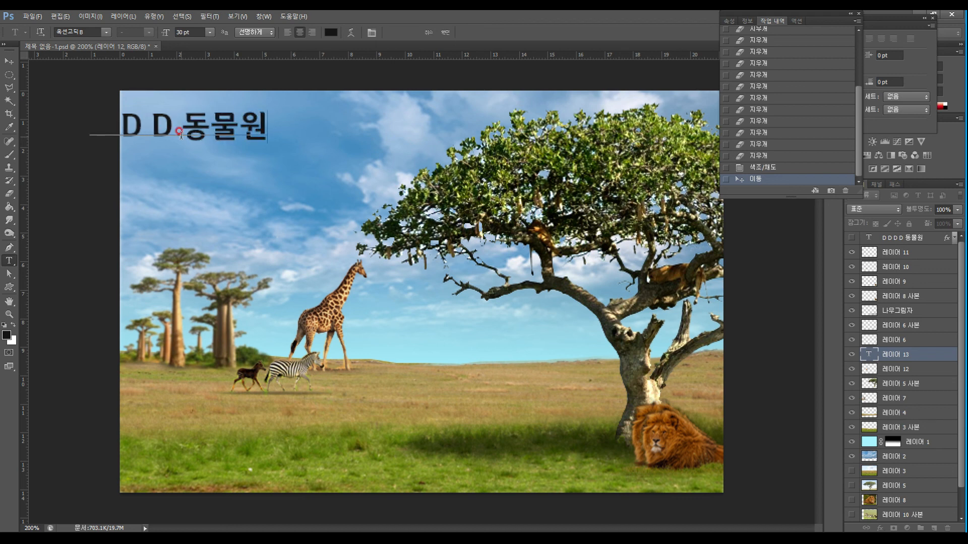
left_click(15, 59)
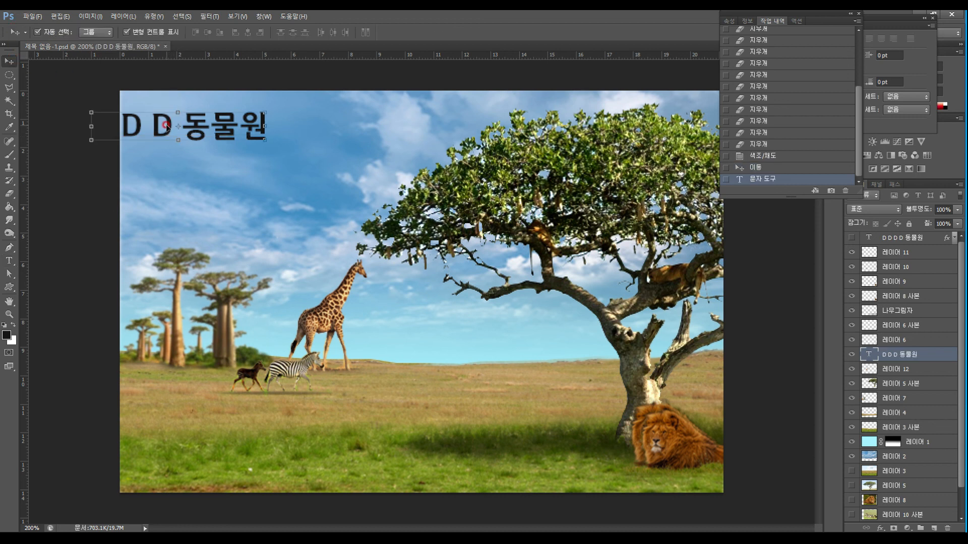
left_click_drag(169, 128, 255, 162)
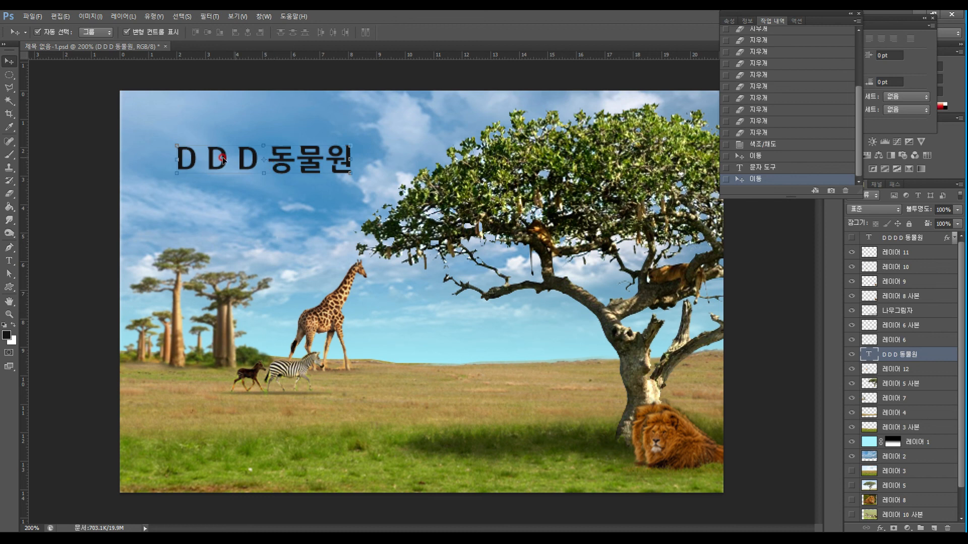
Step: Recolor the first letter D of the title bright sky blue
left_click(9, 261)
left_click(206, 152)
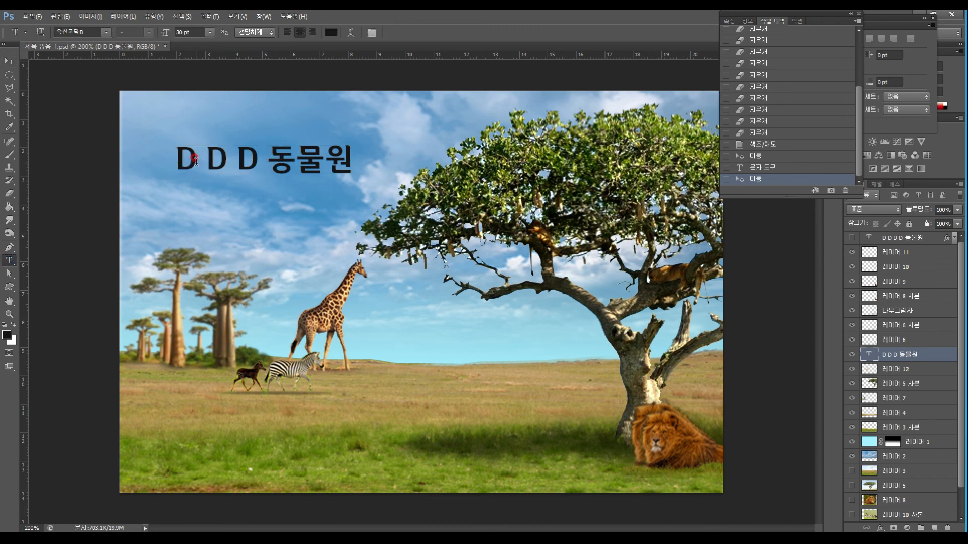
left_click_drag(200, 161, 176, 158)
left_click(330, 32)
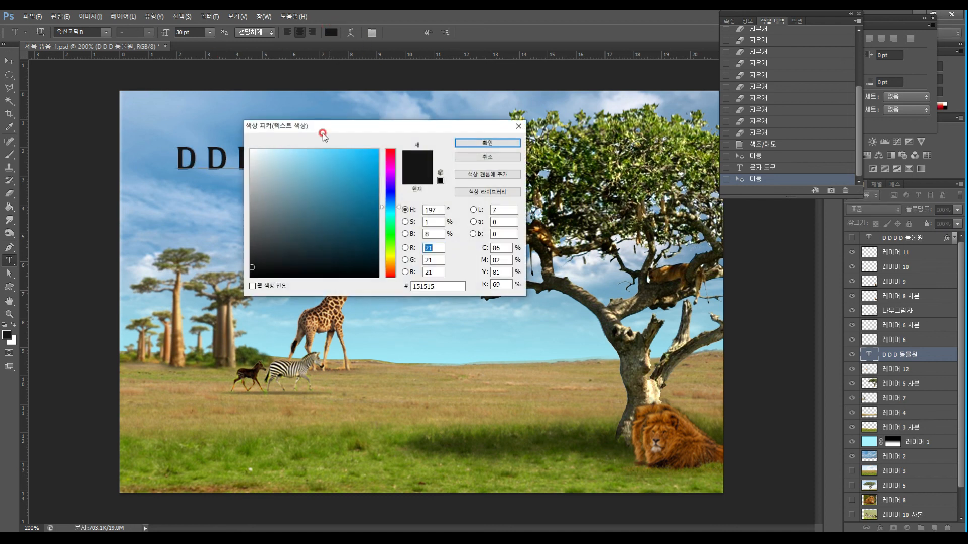
left_click(378, 150)
left_click(467, 143)
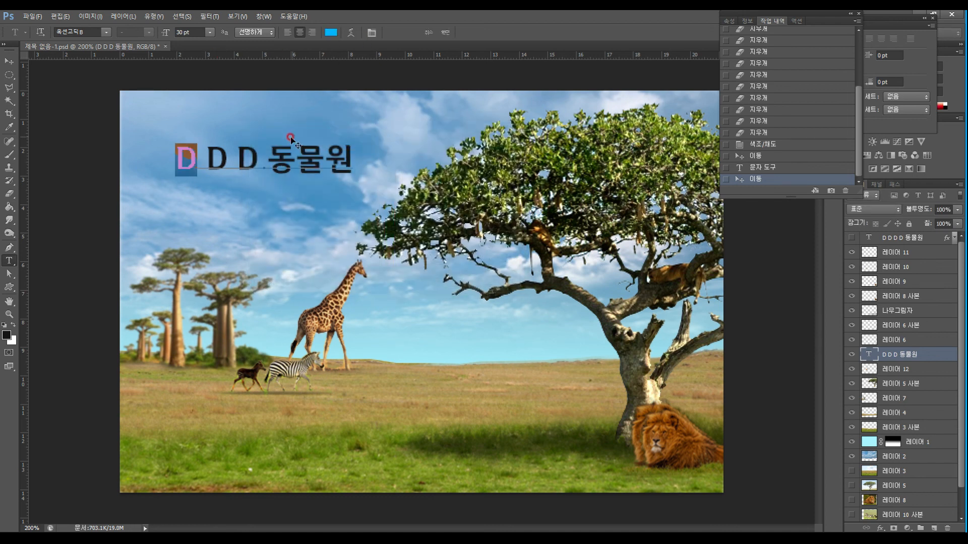
Step: Recolor the second letter D of the title bright red
left_click_drag(225, 155, 210, 161)
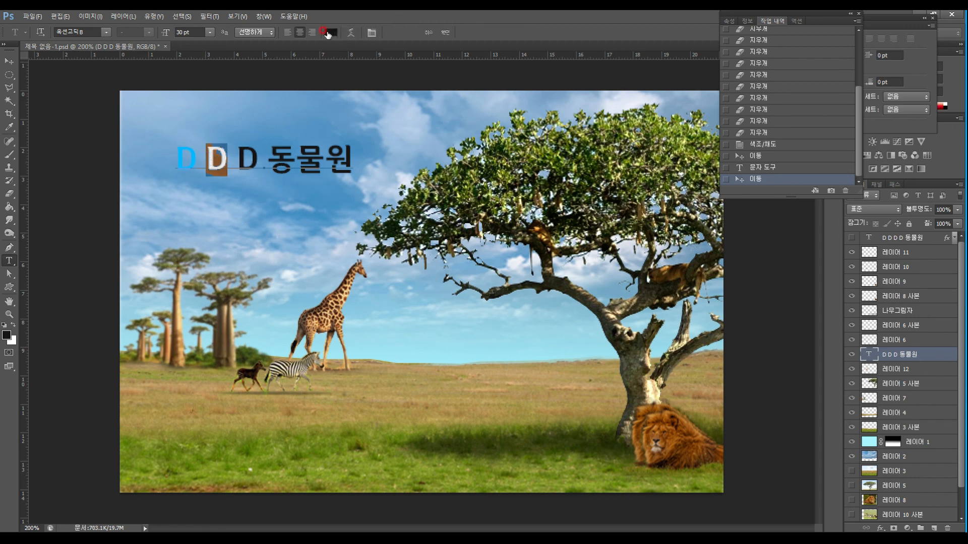
left_click(329, 33)
left_click(396, 150)
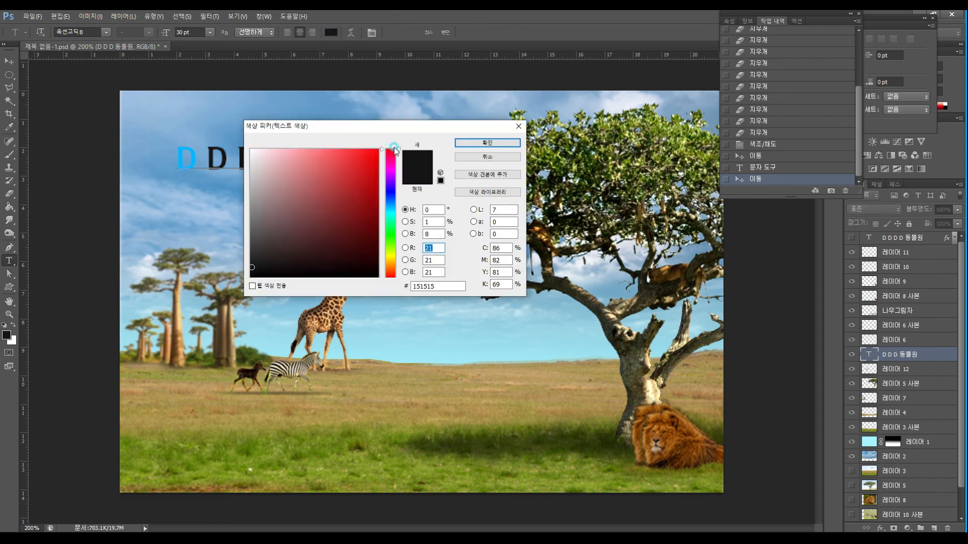
left_click(374, 151)
left_click(487, 142)
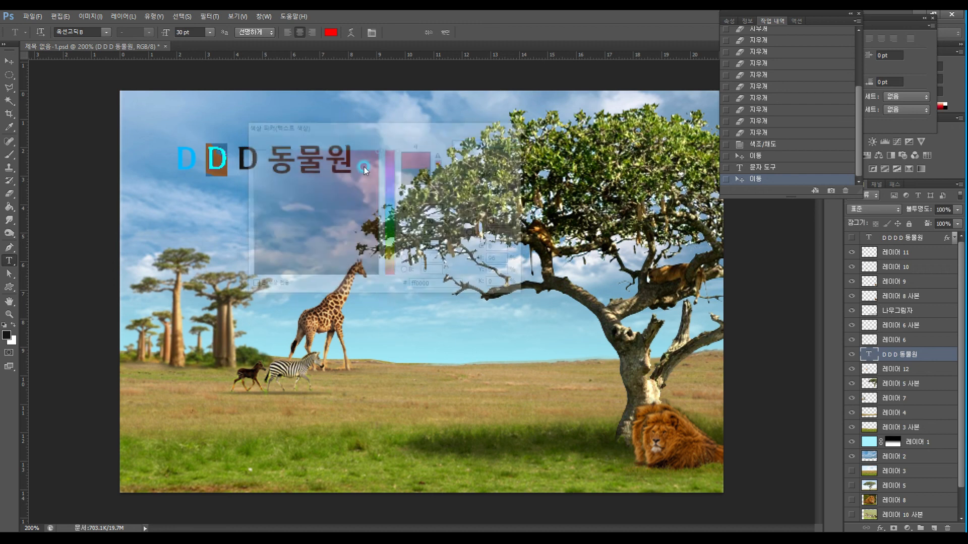
Step: Recolor the third letter D of the title green, using color 14a800
left_click_drag(236, 160, 259, 161)
left_click(330, 32)
left_click_drag(392, 223, 392, 237)
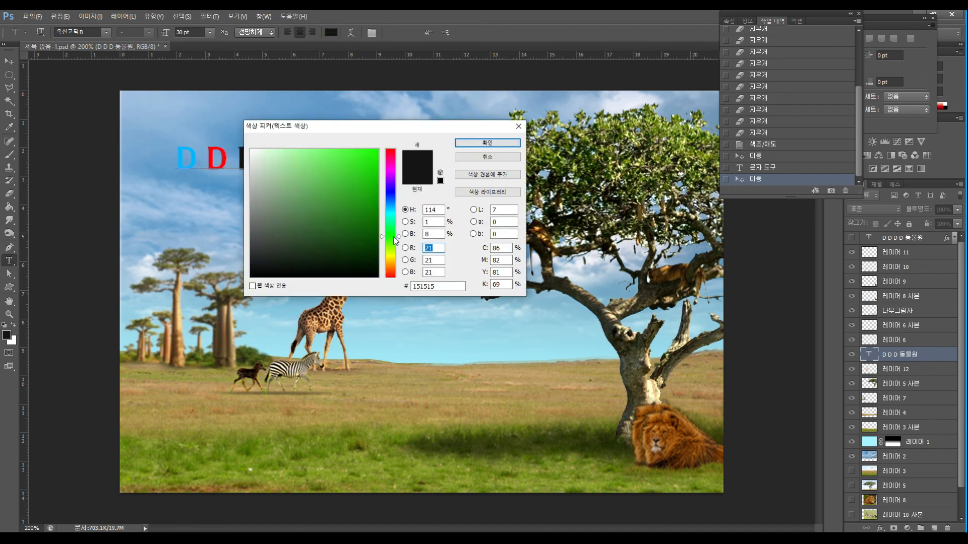
left_click_drag(376, 181, 377, 193)
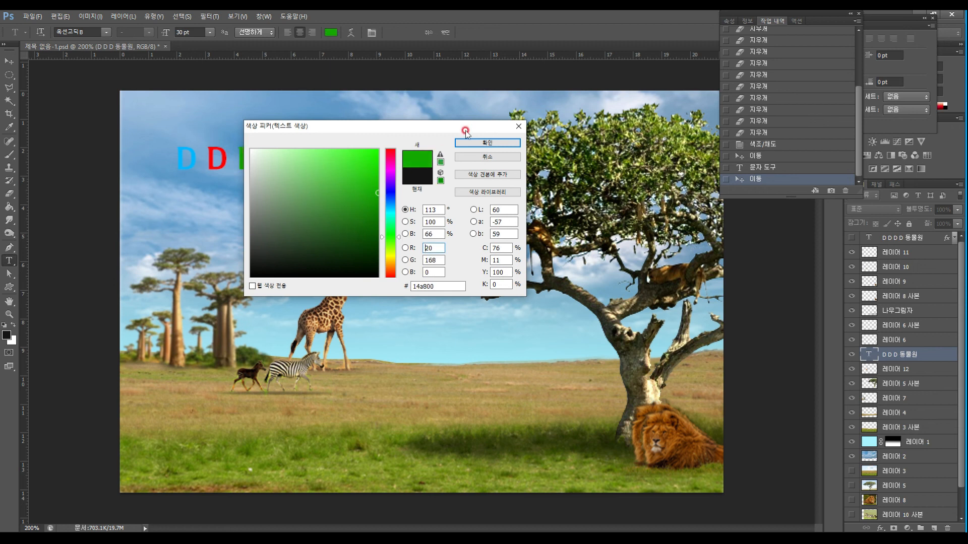
left_click(476, 143)
Step: Recolor the word "동물원" in the title turquoise, using color 00ffd2, and finish the text edit
left_click_drag(272, 159, 364, 161)
left_click(329, 34)
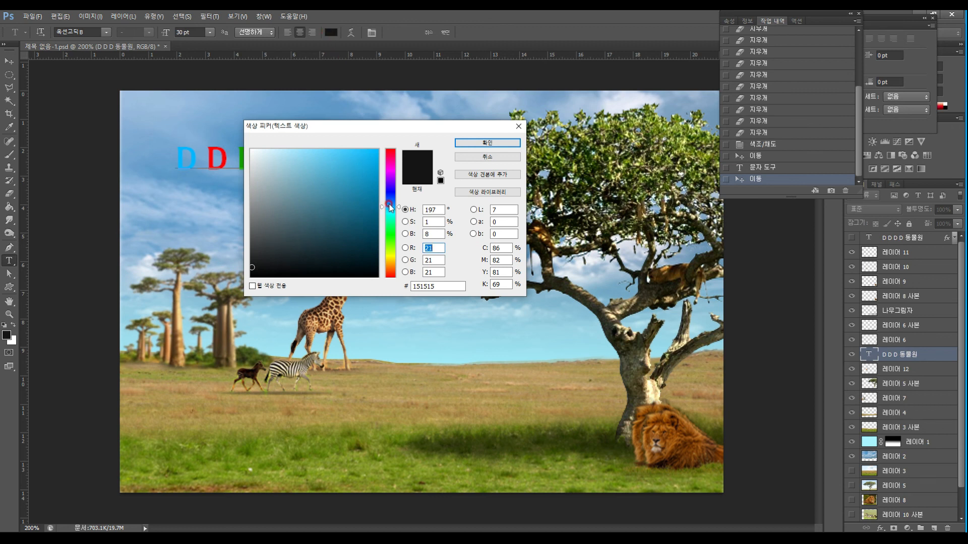
left_click_drag(398, 207, 398, 216)
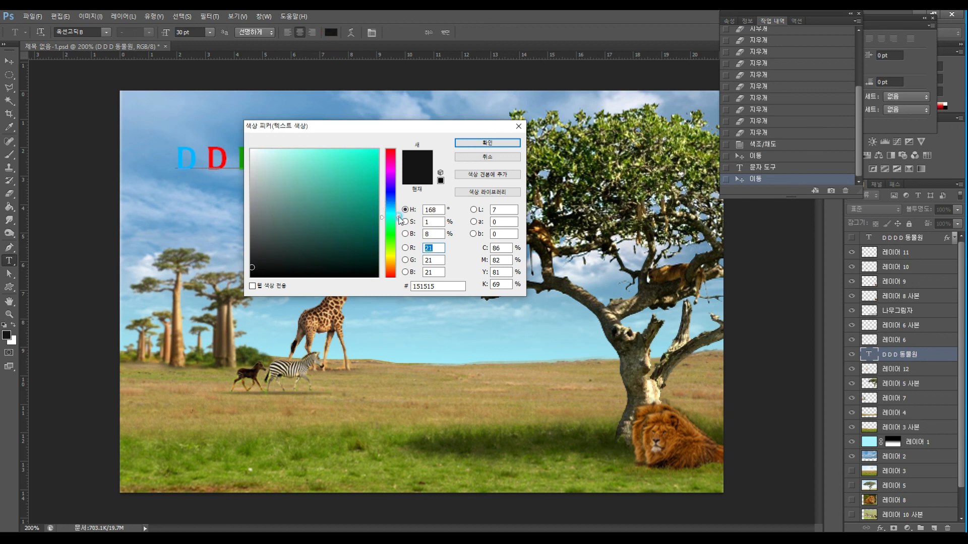
left_click_drag(376, 150, 389, 147)
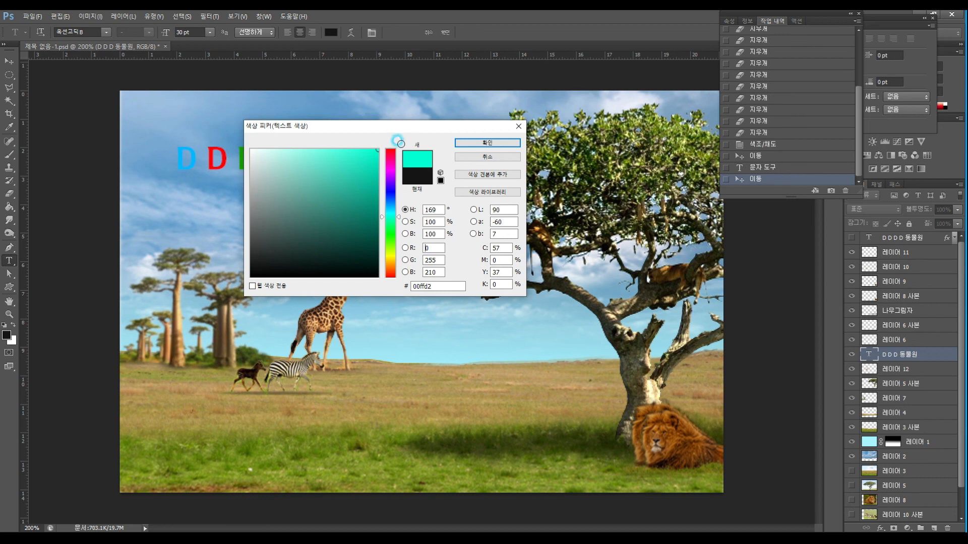
left_click(495, 143)
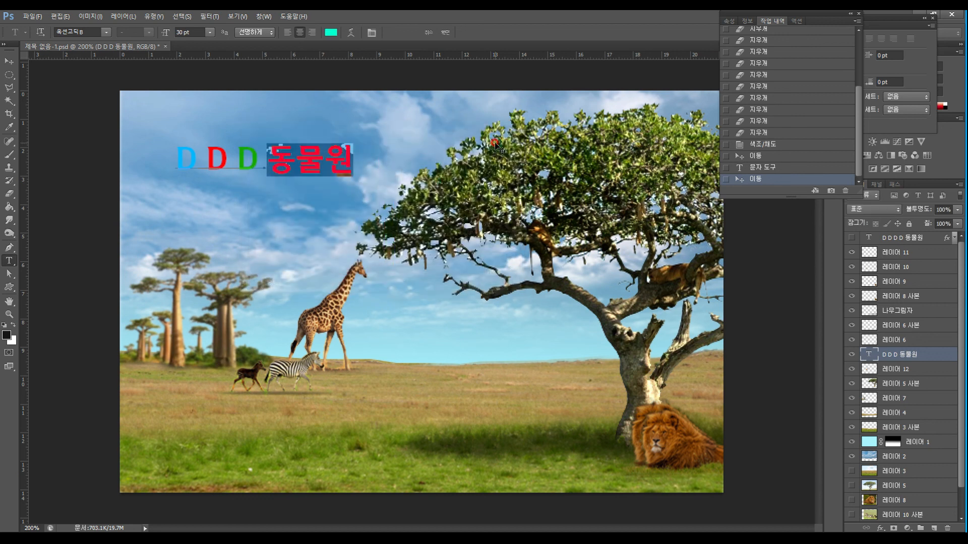
left_click(9, 61)
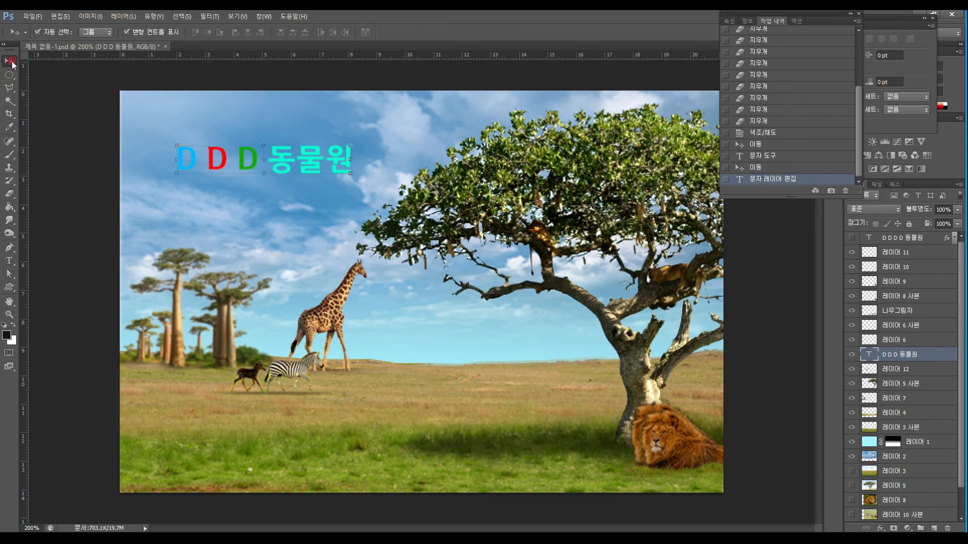
Step: Move the title layer directly above 레이어 11 and give it a smooth inner bevel at 100% depth with a reduced size
left_click_drag(932, 358, 932, 256)
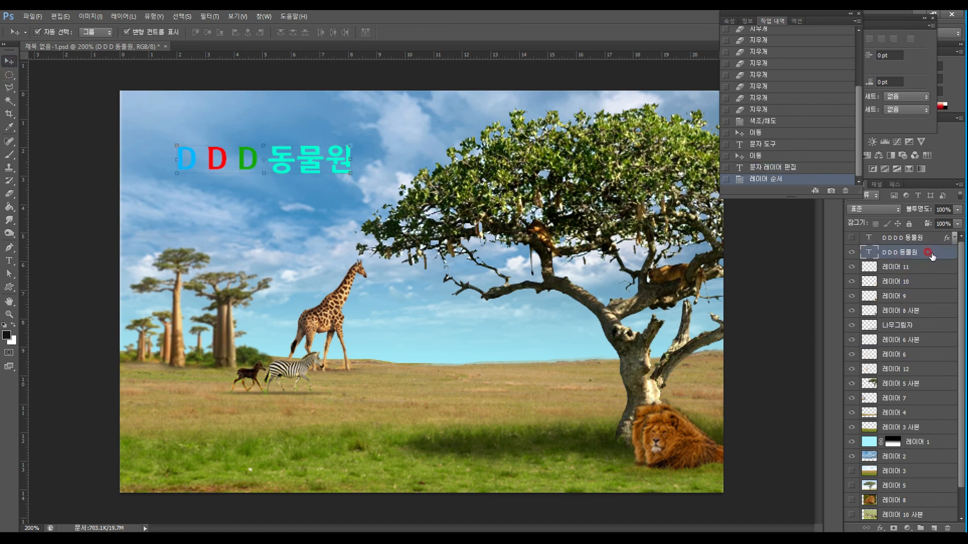
double_click(940, 256)
left_click_drag(599, 275, 663, 166)
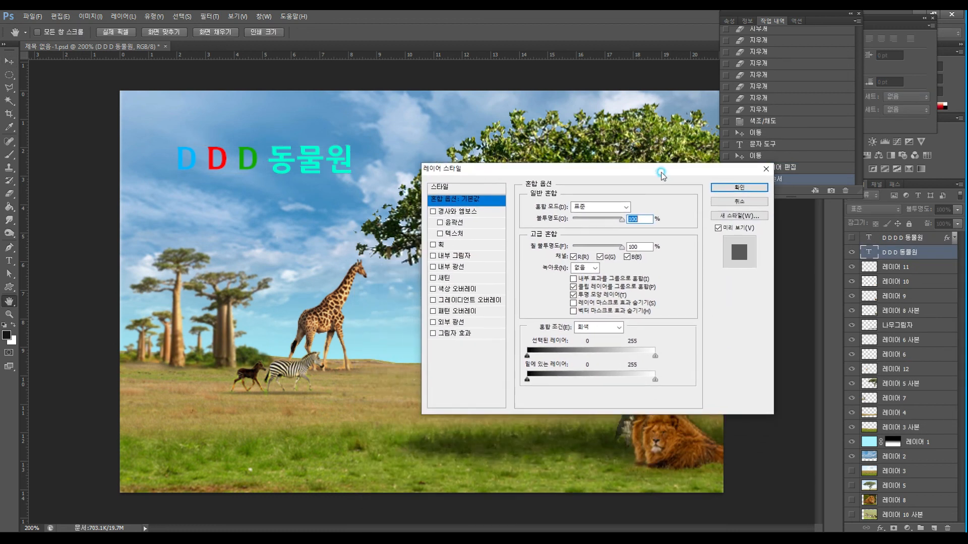
left_click(446, 211)
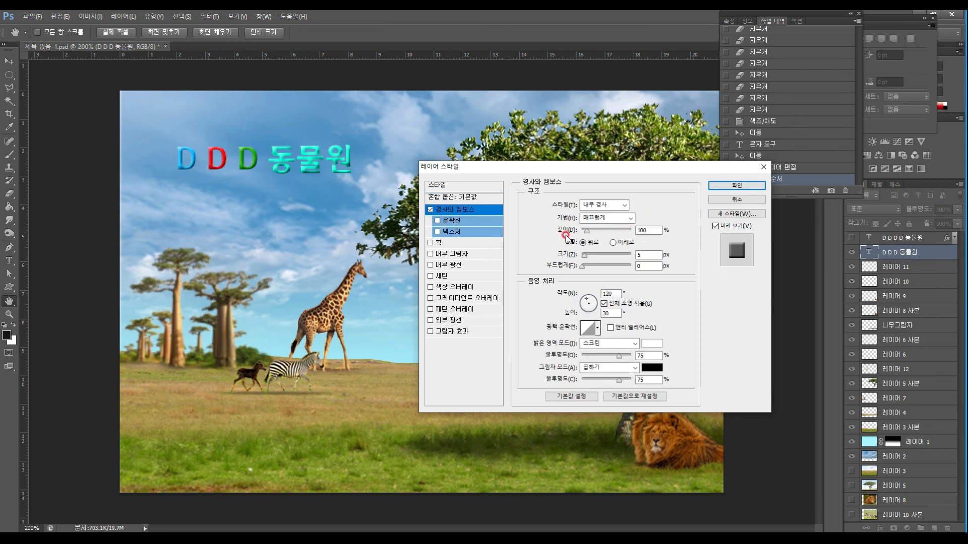
left_click(585, 256)
left_click_drag(585, 256, 583, 256)
left_click(587, 262)
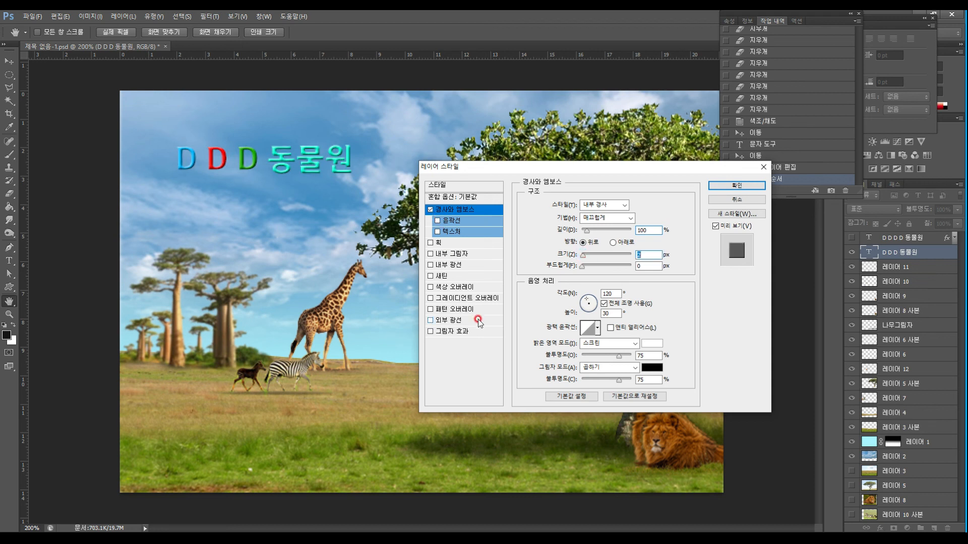
Step: Add an outside stroke in white (ffffff) to the title, adjust its thickness, and apply the layer style
left_click(438, 243)
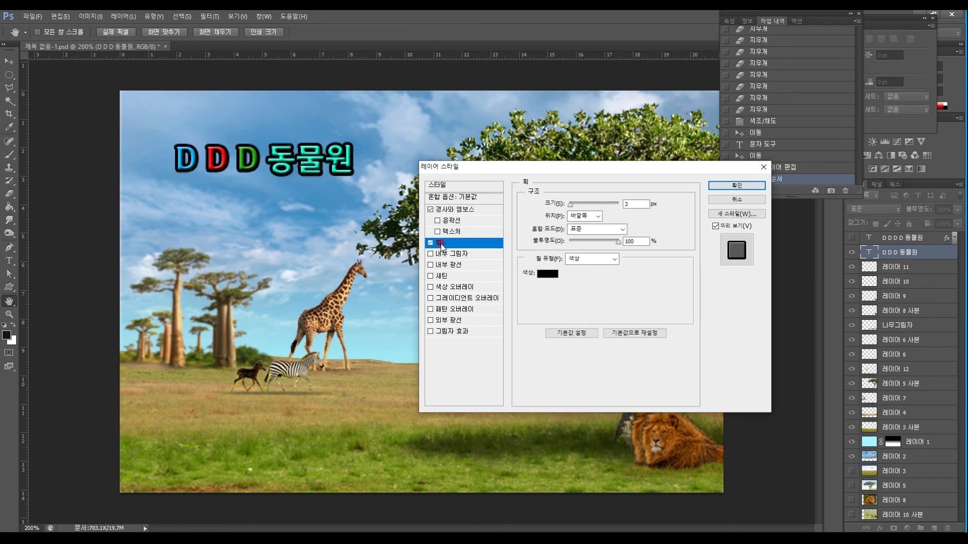
left_click(552, 276)
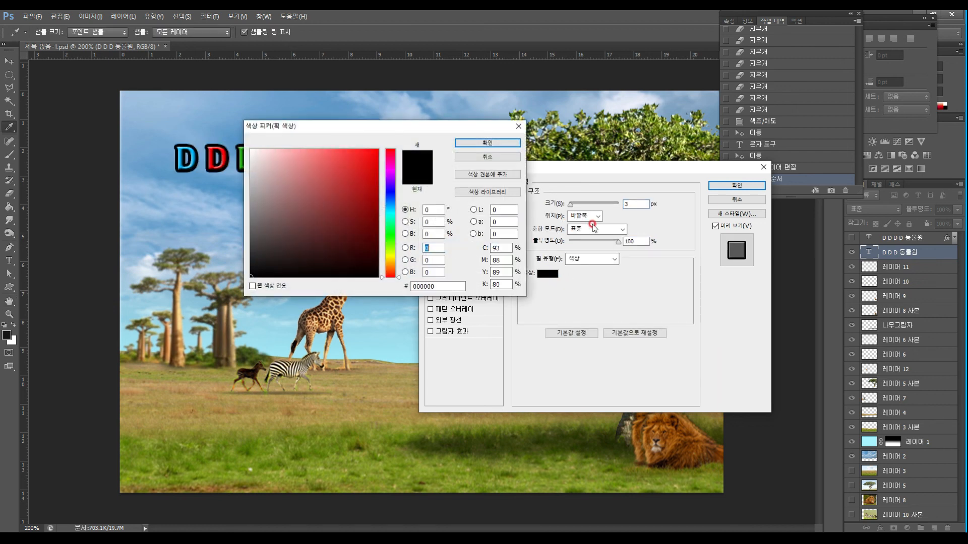
left_click(225, 144)
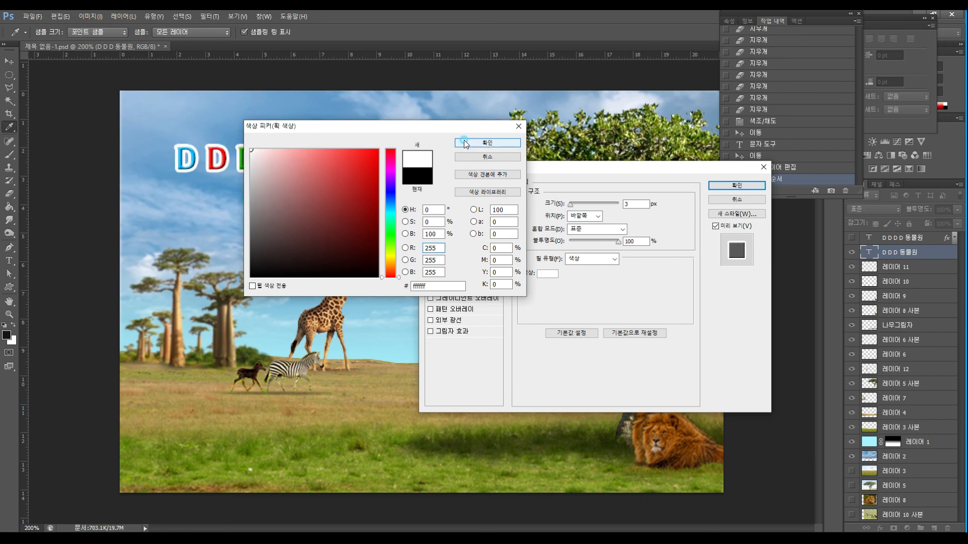
left_click(487, 142)
left_click(587, 204)
mouse_move(588, 207)
left_mouse_down()
mouse_move(573, 207)
mouse_move(652, 204)
mouse_move(607, 203)
left_mouse_up()
key("Return")
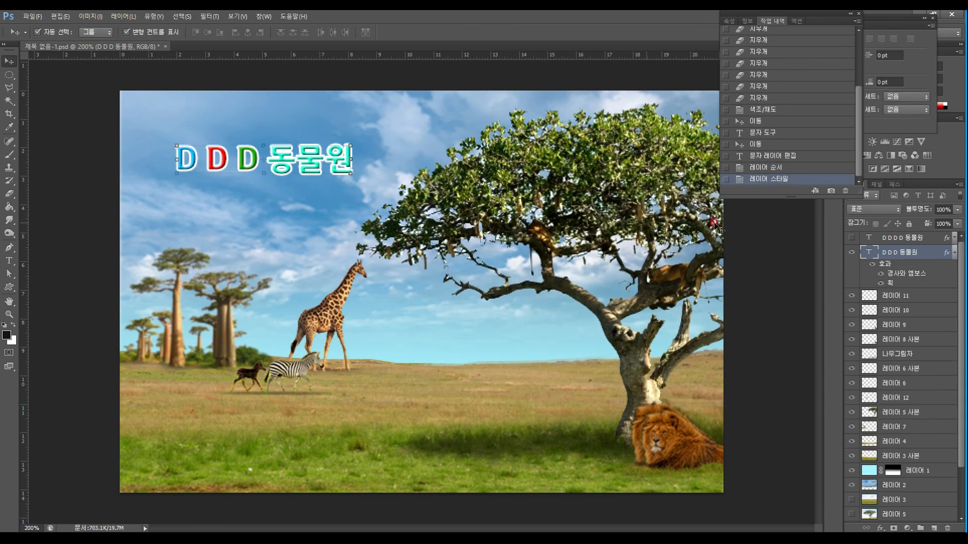
Step: Add a Multiply drop shadow to the title with 75% opacity, 120° angle, 7 px distance and 23% spread, and apply it
key("h")
double_click(934, 256)
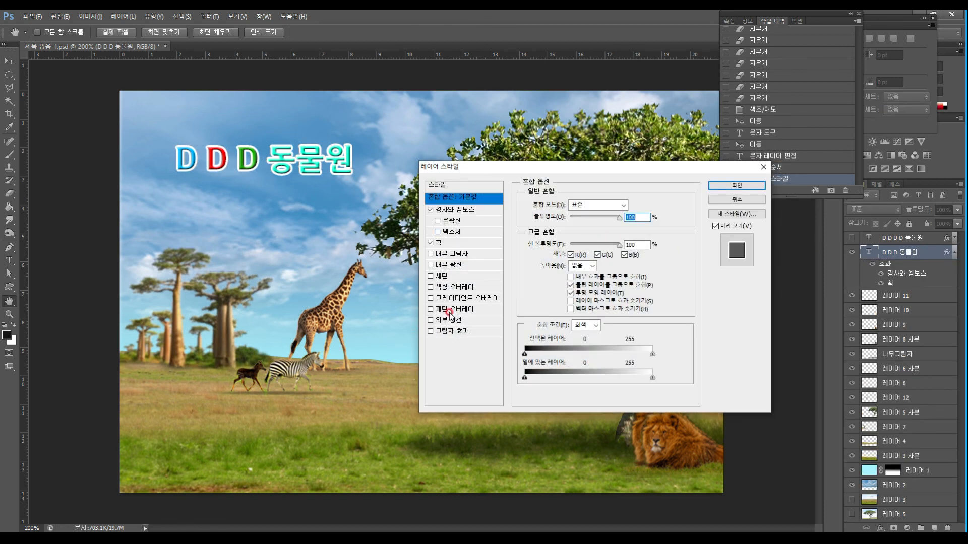
left_click(450, 244)
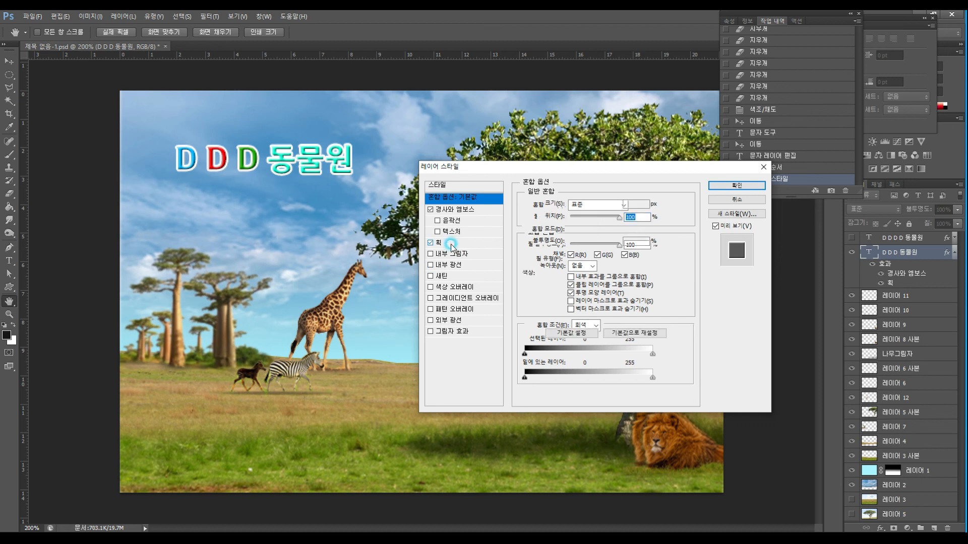
left_click(456, 332)
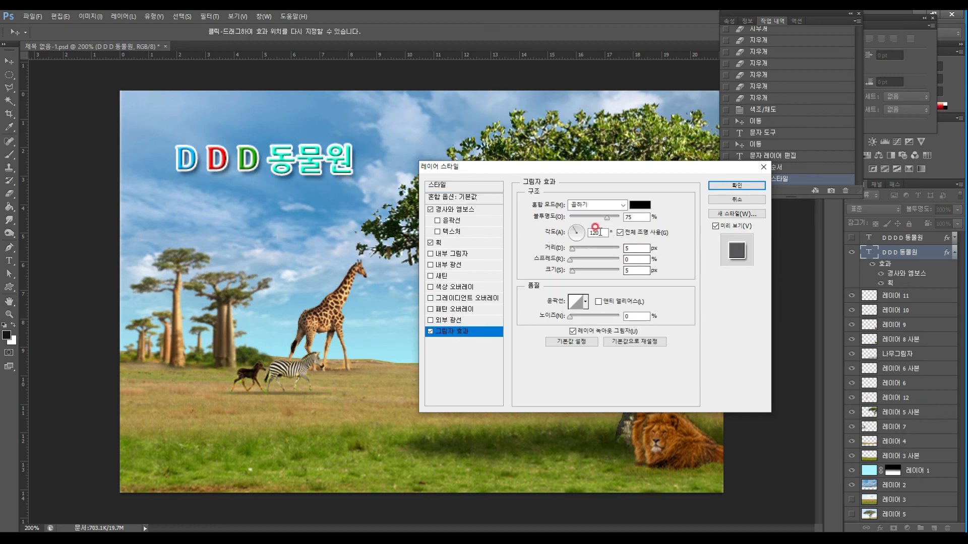
left_click_drag(578, 247, 574, 272)
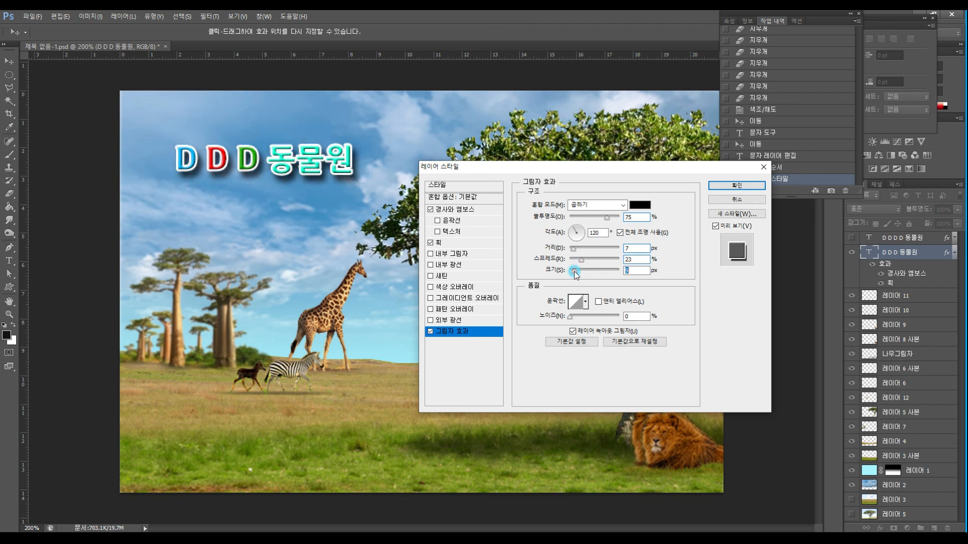
left_click(728, 186)
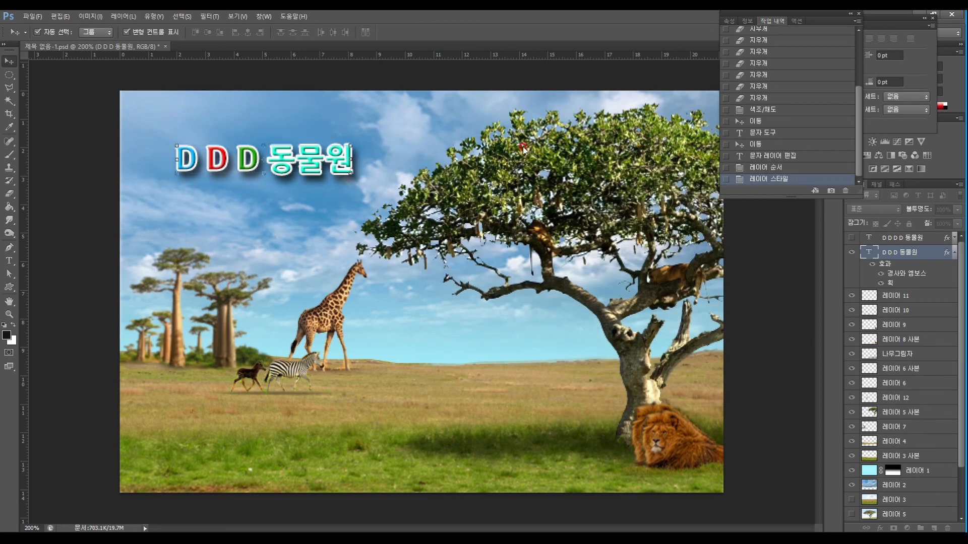